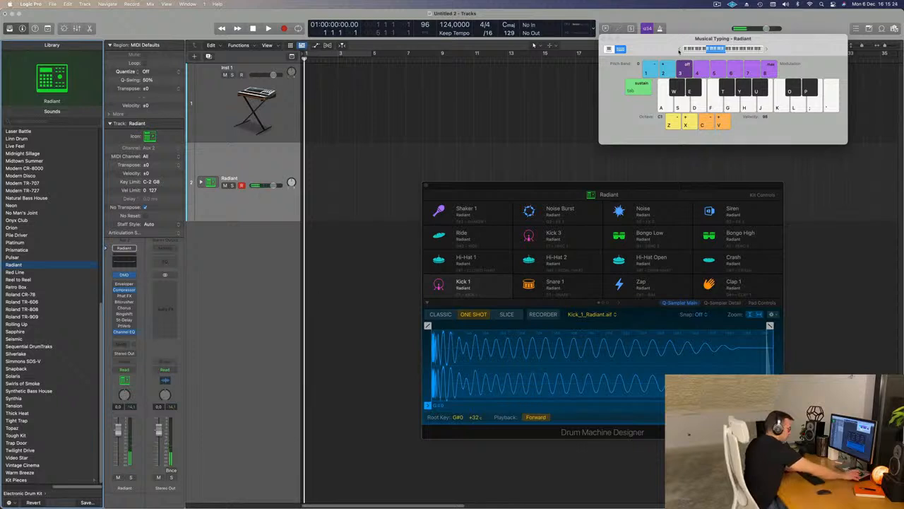
Step: Load the Radiant kit on the drum track, audition its kick, and expand the track to list its individual drum pieces
key("a")
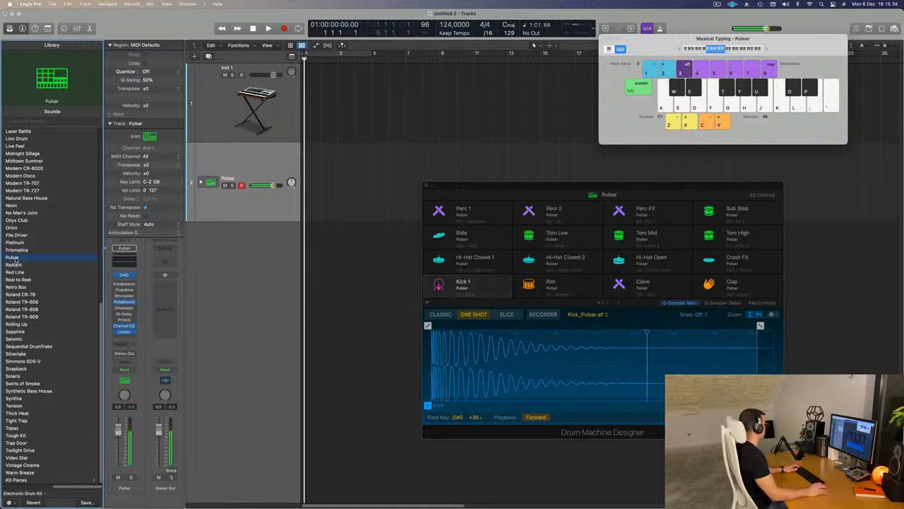
left_click(15, 265)
key("a")
left_click(200, 183)
key("a")
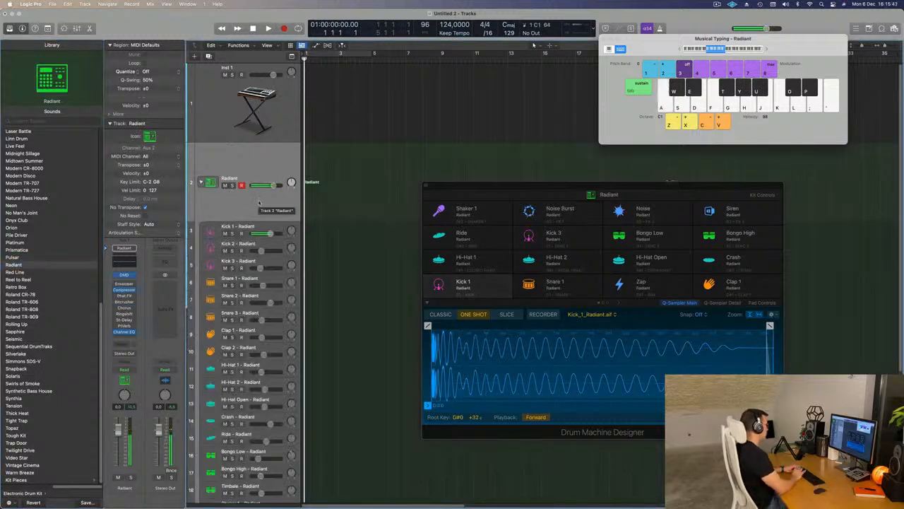
scroll(244, 332, "down", 5)
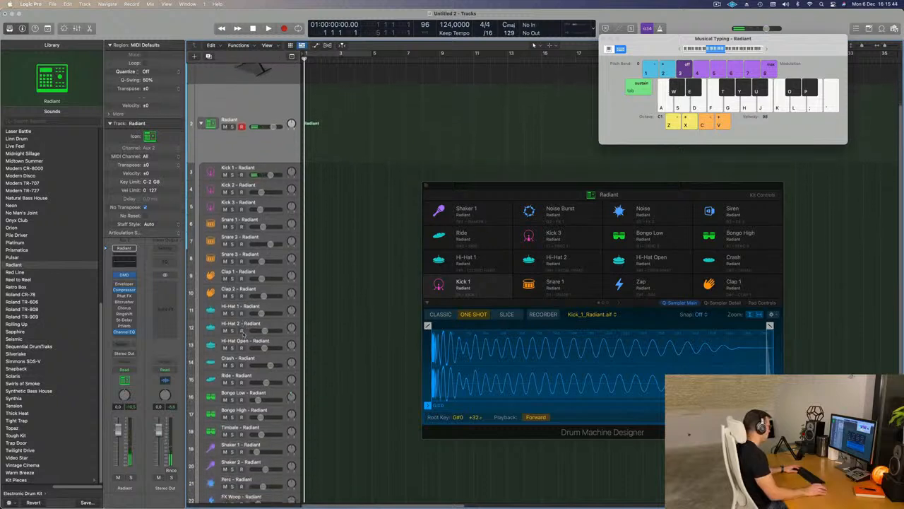
scroll(243, 330, "up", 5)
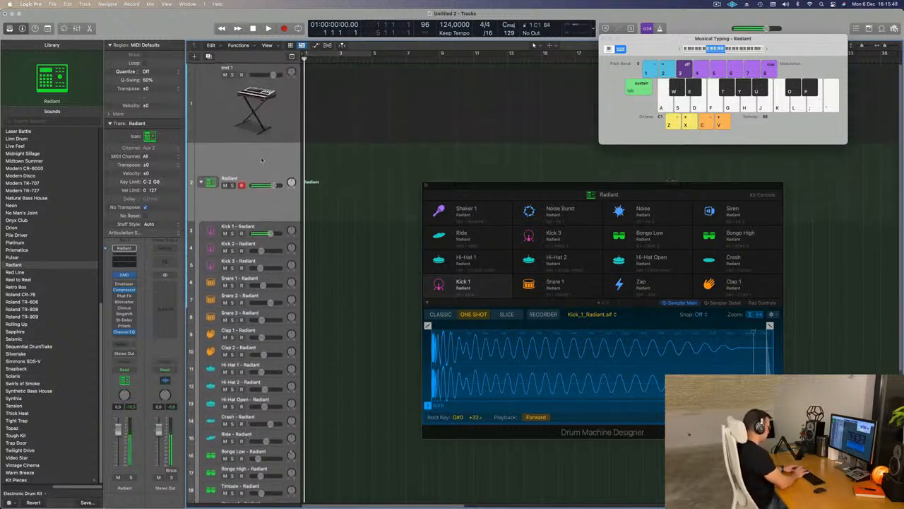
Step: Record a one-bar four-beat kick pattern on the Radiant track using Musical Typing
key("r")
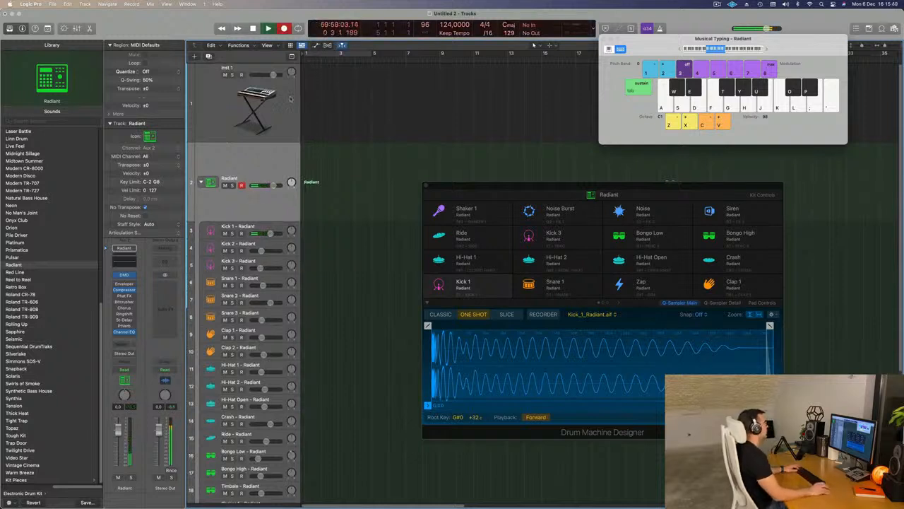
key("a")
key("a")
key("a")
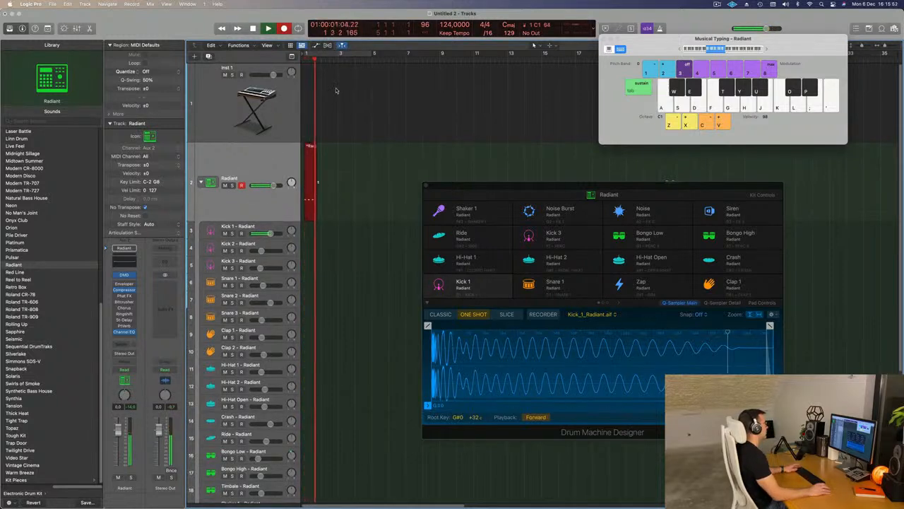
key("space")
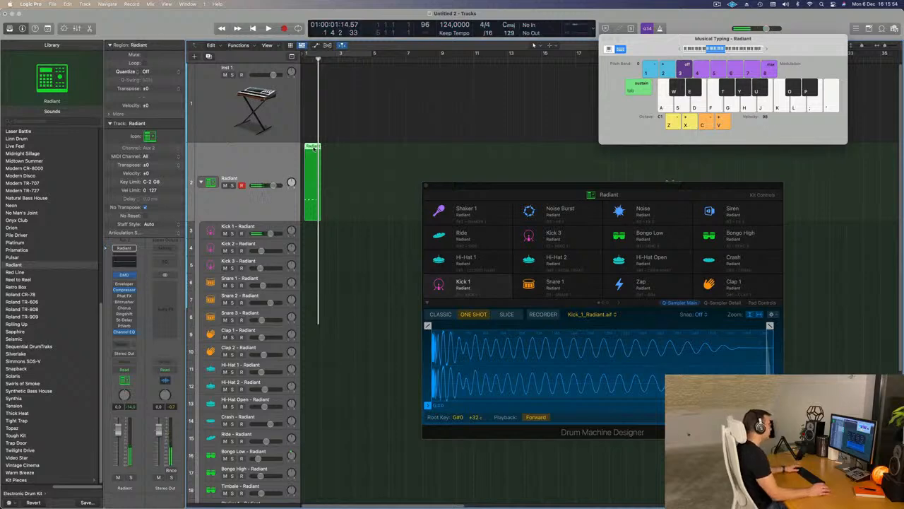
Step: Open the recorded kick region in the Piano Roll and align its notes with the beats of bar 1
double_click(314, 148)
left_click_drag(540, 190, 749, 20)
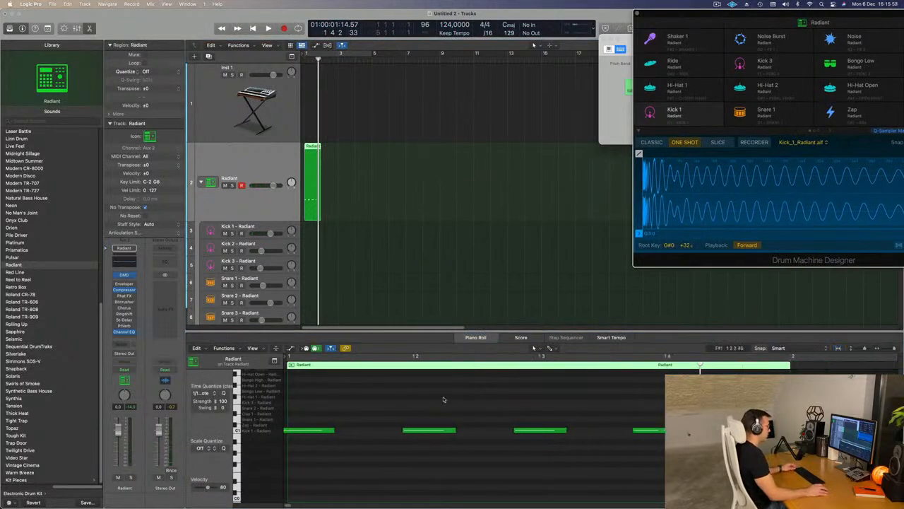
left_click(446, 429)
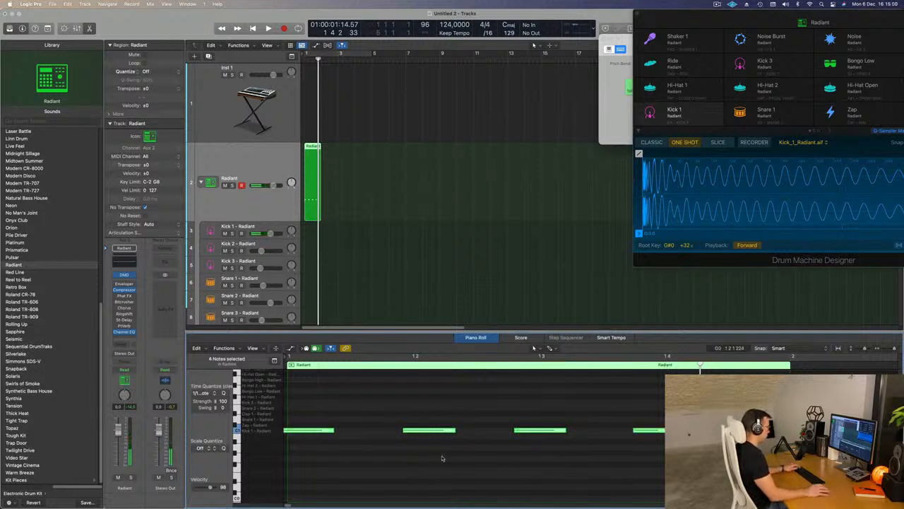
left_click(534, 429)
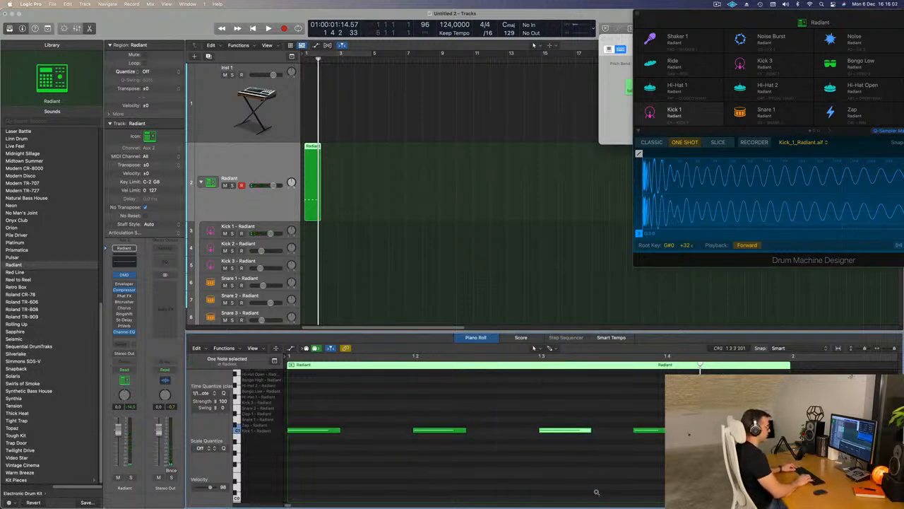
left_click(648, 430)
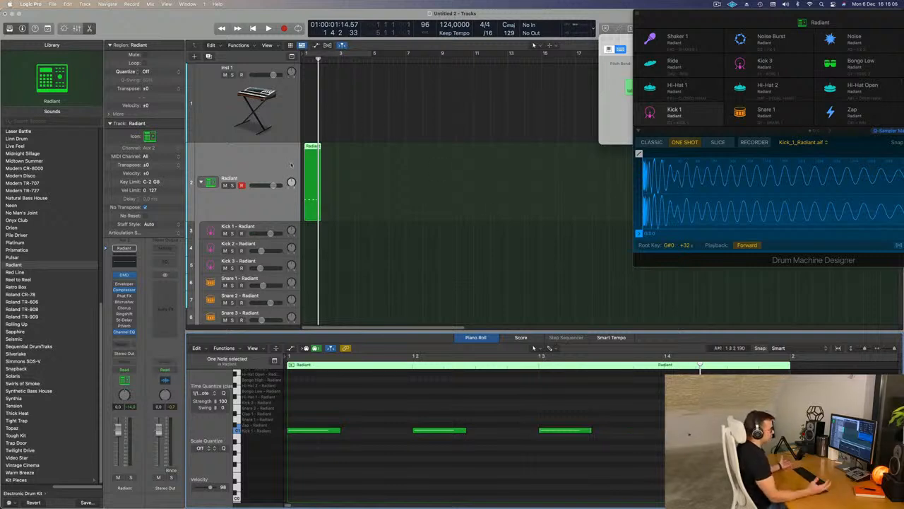
Step: Enable cycling over the first four bars and repeat the kick region three times to fill them, playing the loop
left_click_drag(676, 14, 526, 24)
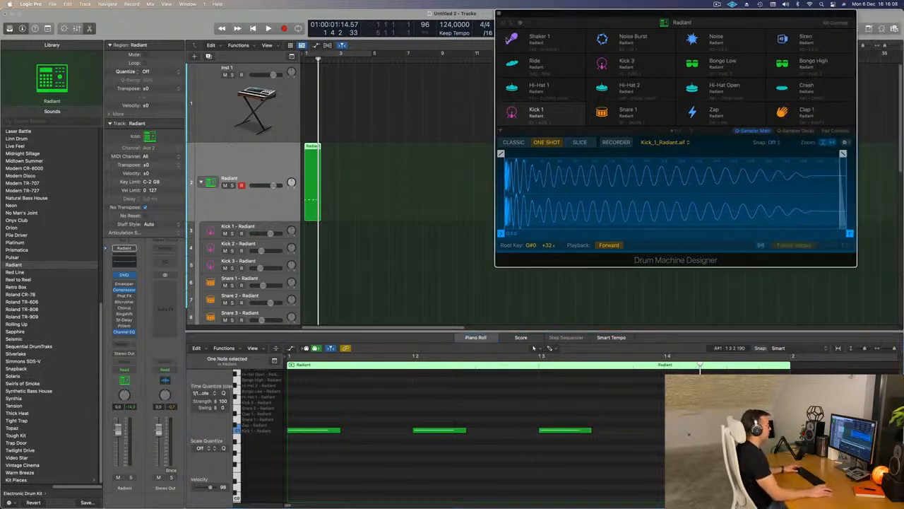
left_click(335, 54)
left_click(313, 169)
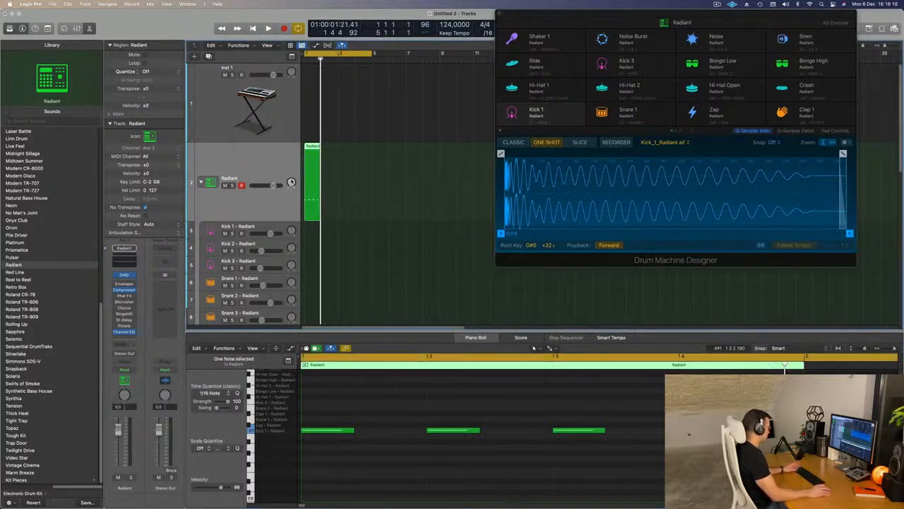
key("super+r")
key("super+r")
key("super+r")
key("space")
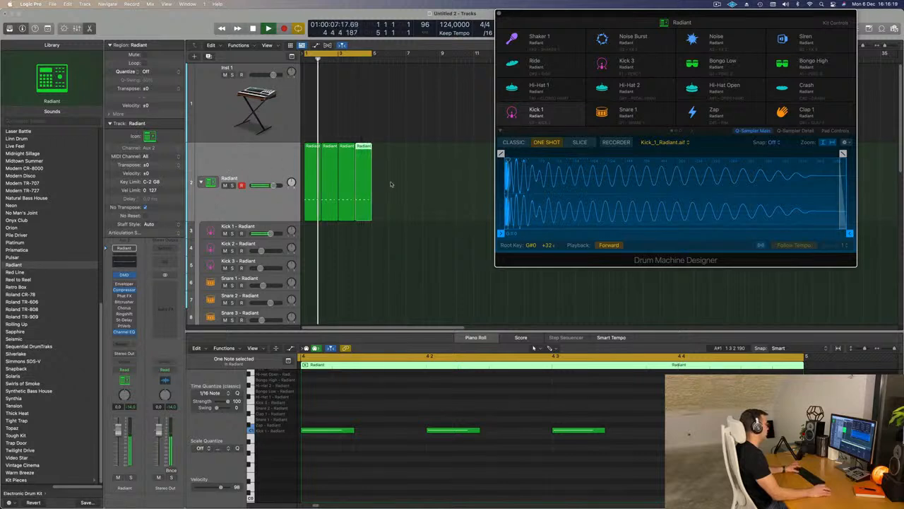
Step: Move the four kick regions from the Radiant track onto the Kick 1 - Radiant track and play them
key("space")
left_click_drag(399, 183, 313, 233)
key("space")
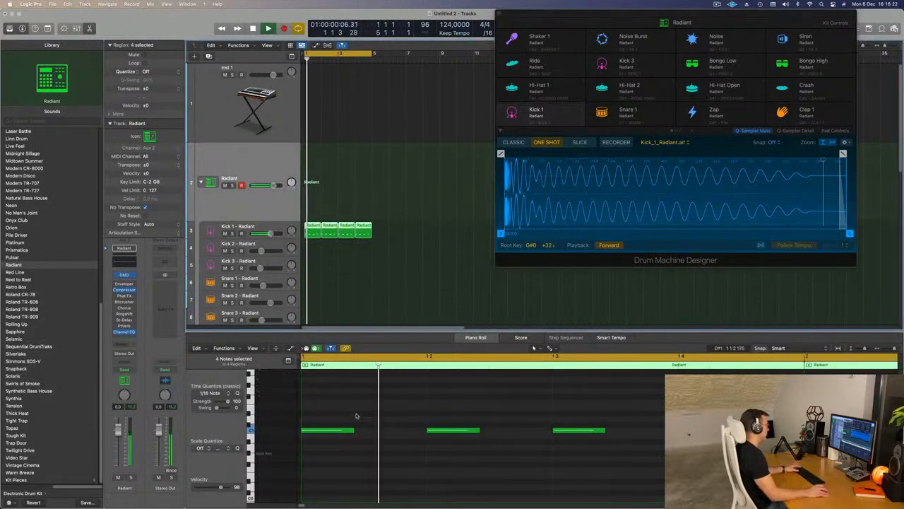
Step: Transpose the kick notes of the first region down to E0 and play the loop to compare
left_click_drag(321, 412, 865, 463)
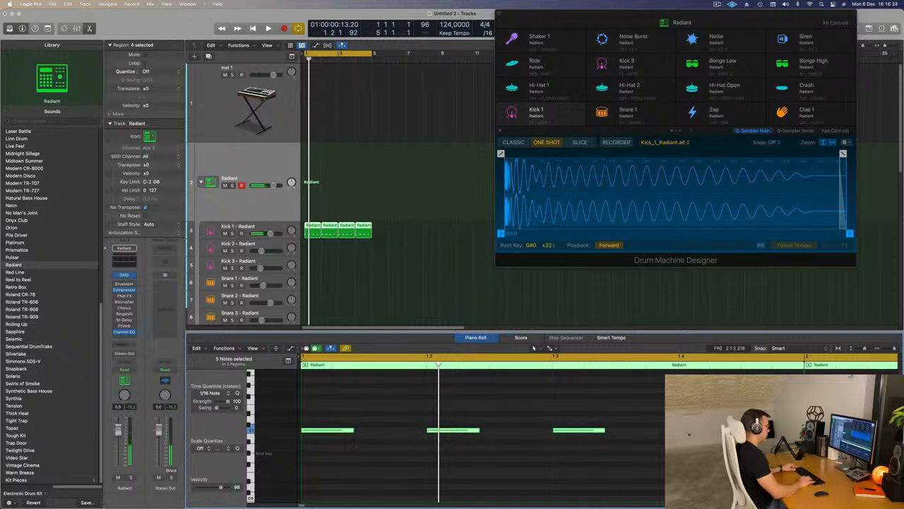
key("alt+Down")
key("alt+Down")
key("alt+Down")
key("alt+Down")
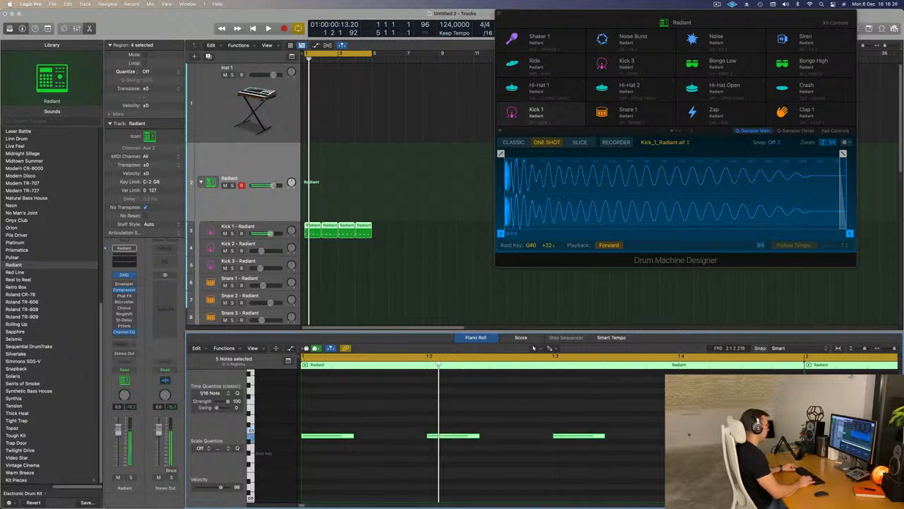
key("alt+Down")
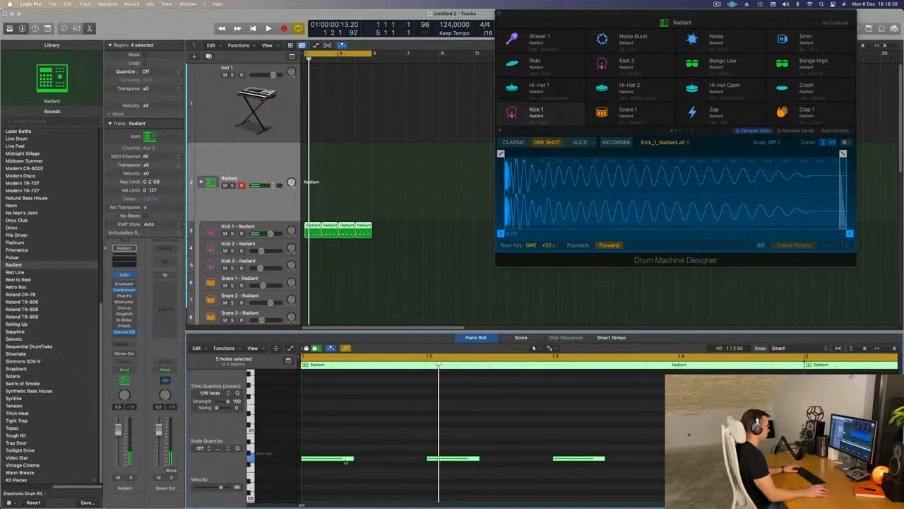
key("alt+Down")
key("alt+Down")
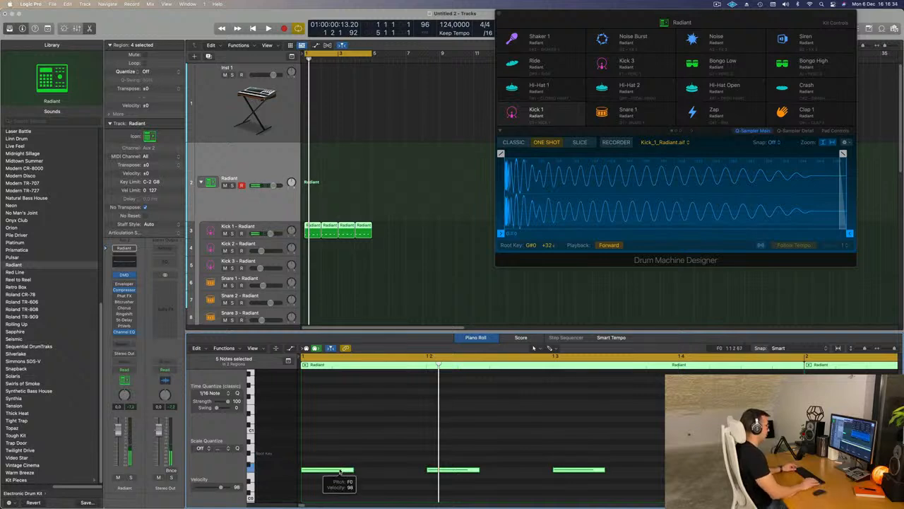
key("alt+Down")
key("space")
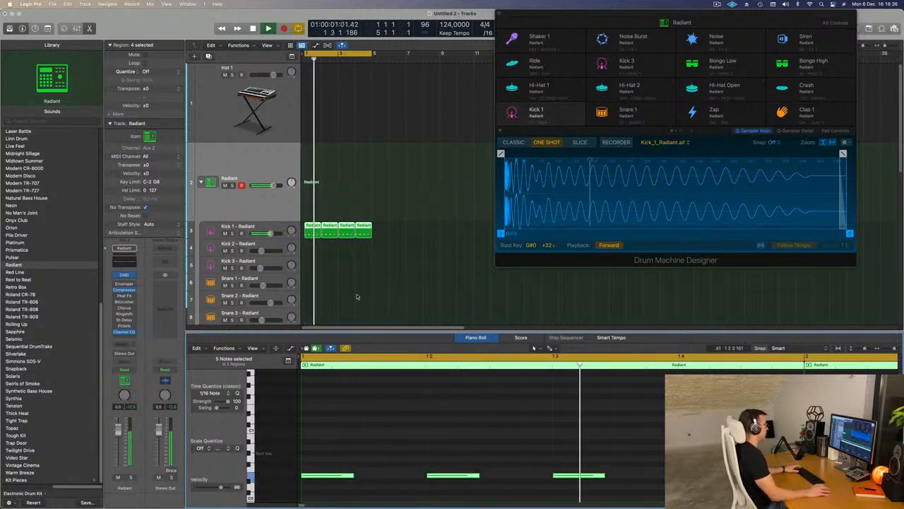
key("space")
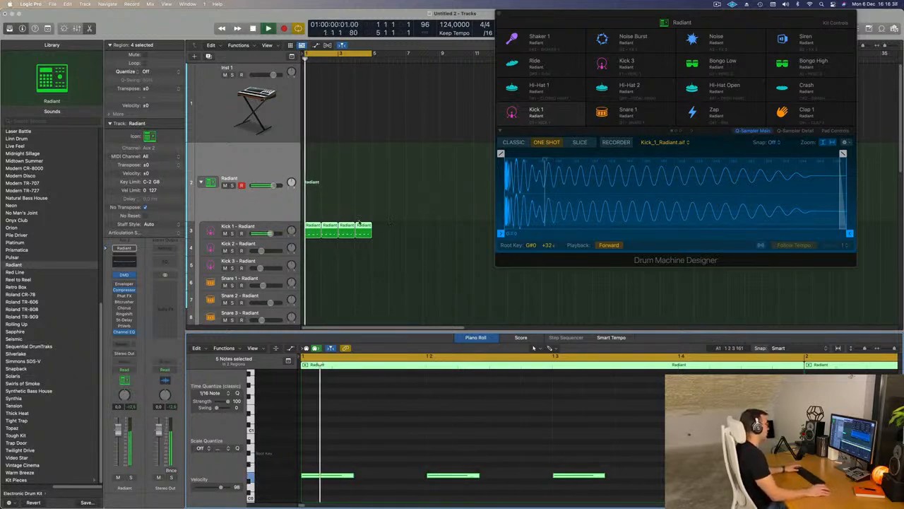
left_click(372, 227)
scroll(377, 227, "up", 1)
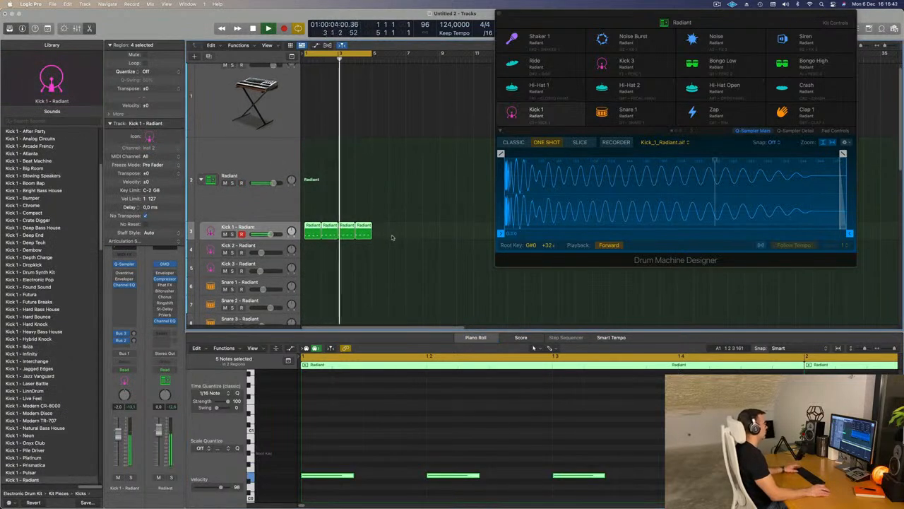
Step: Replace the three later kick regions with repeats of the transposed first region and play the four-bar loop
key("space")
left_click_drag(383, 234, 335, 237)
key("Delete")
left_click(306, 235)
key("super+r")
key("Return")
key("space")
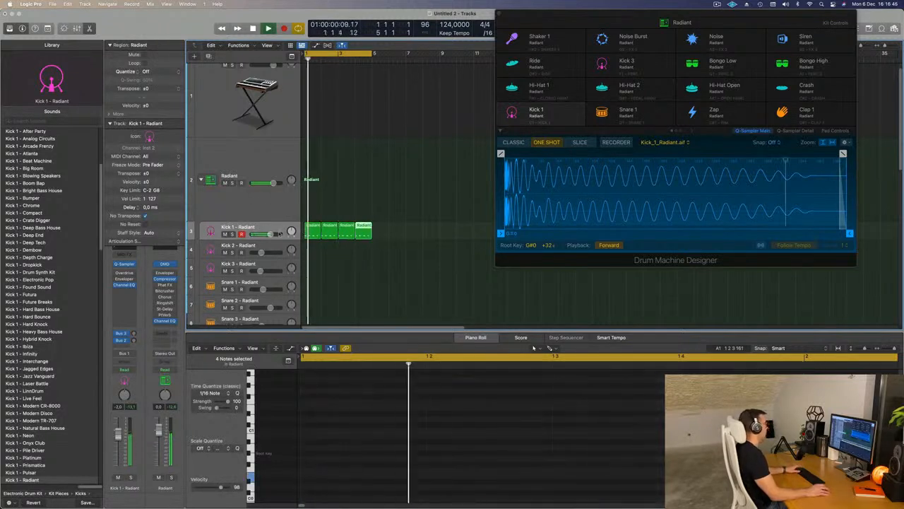
key("super+a")
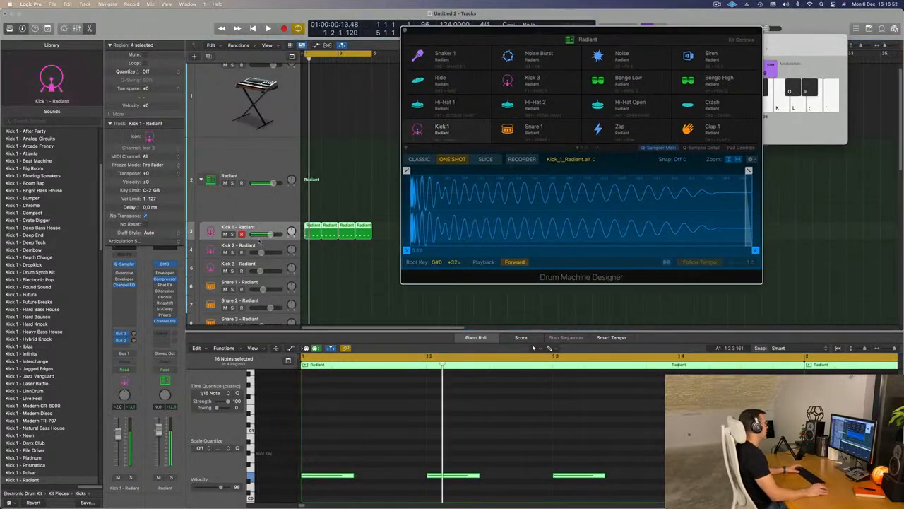
key("space")
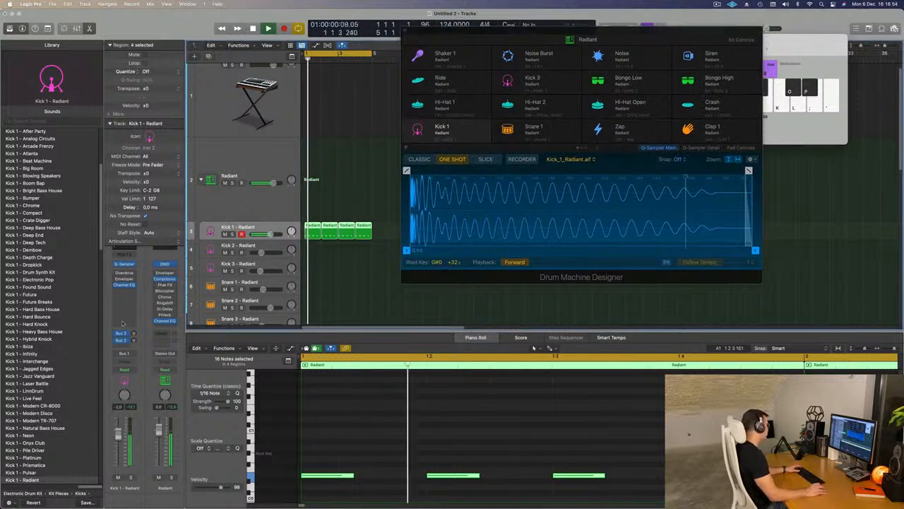
Step: Open the Quick Sampler of the Kick 1 track, try its filter cutoff, and raise the filter drive slightly
left_click(123, 263)
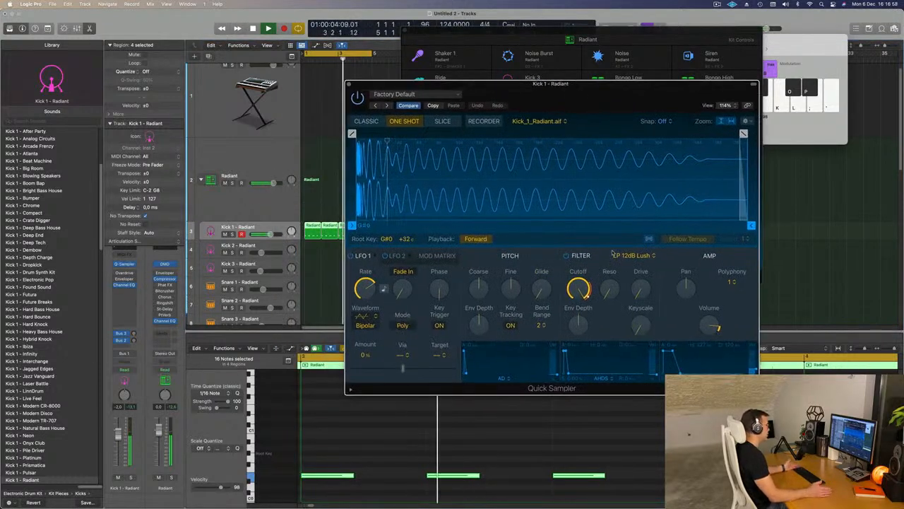
mouse_move(578, 290)
left_mouse_down()
mouse_move(580, 302)
mouse_move(579, 285)
left_mouse_up()
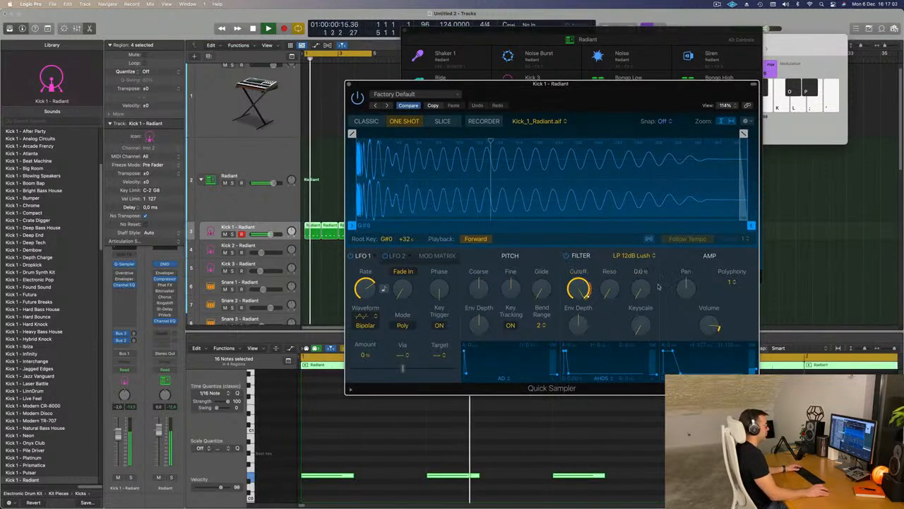
mouse_move(637, 291)
left_mouse_down()
mouse_move(636, 278)
mouse_move(637, 293)
left_mouse_up()
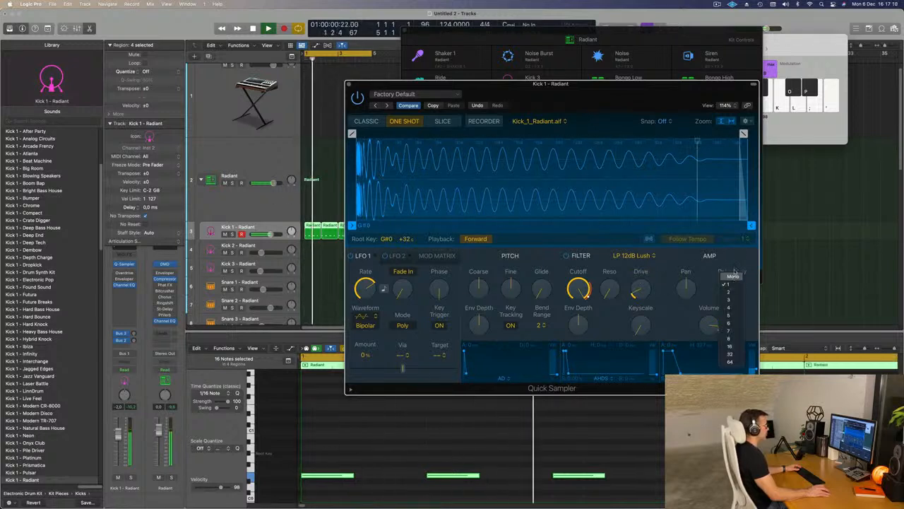
Step: Try a polyphony of 4 for the Kick 1 sampler, and set the polyphony to Mono
left_click(730, 282)
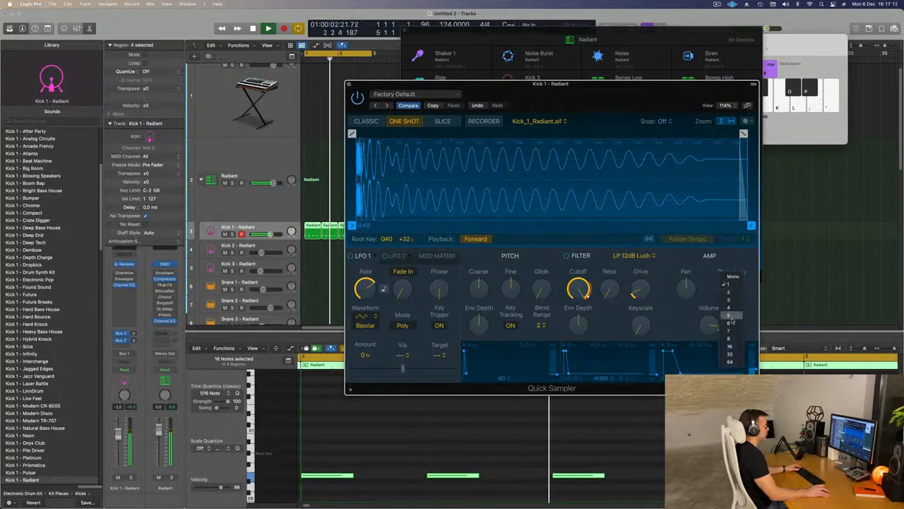
left_click(728, 307)
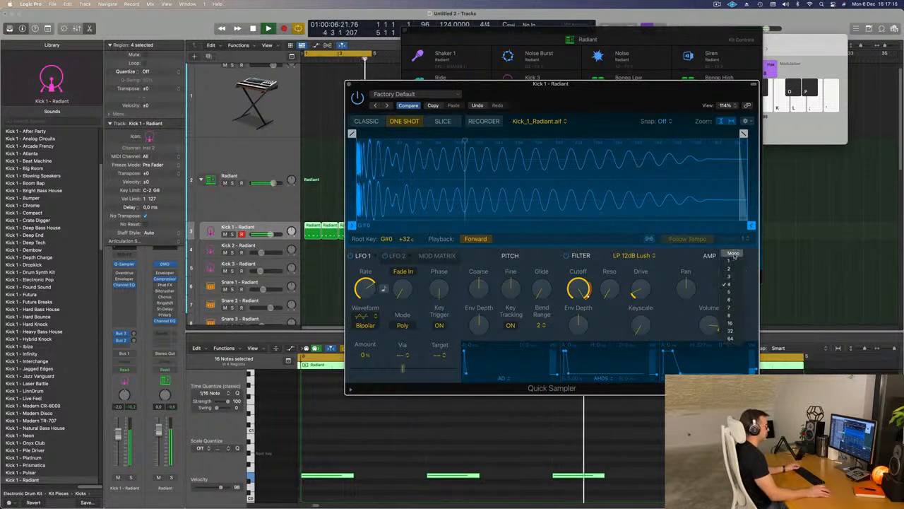
left_click(735, 254)
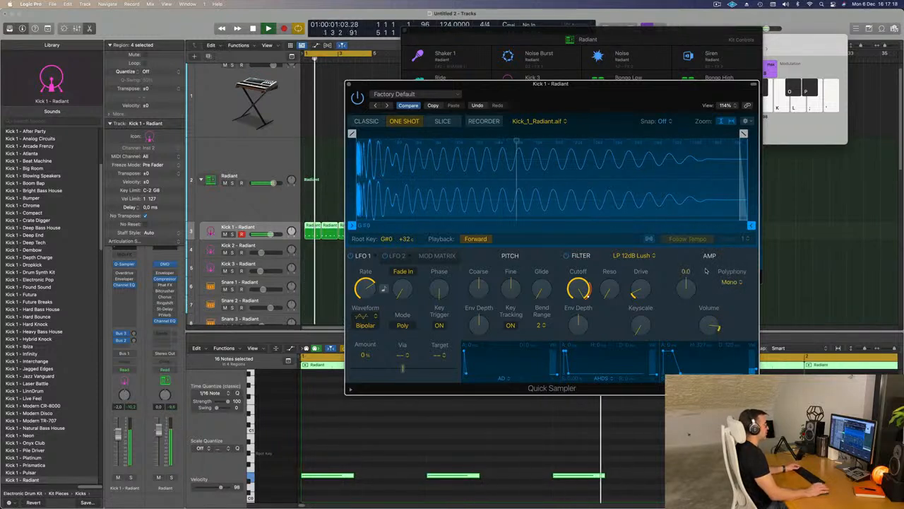
Step: Try a coarse pitch of -6 on the kick sample and return the coarse tuning to 0
left_click_drag(606, 94, 614, 76)
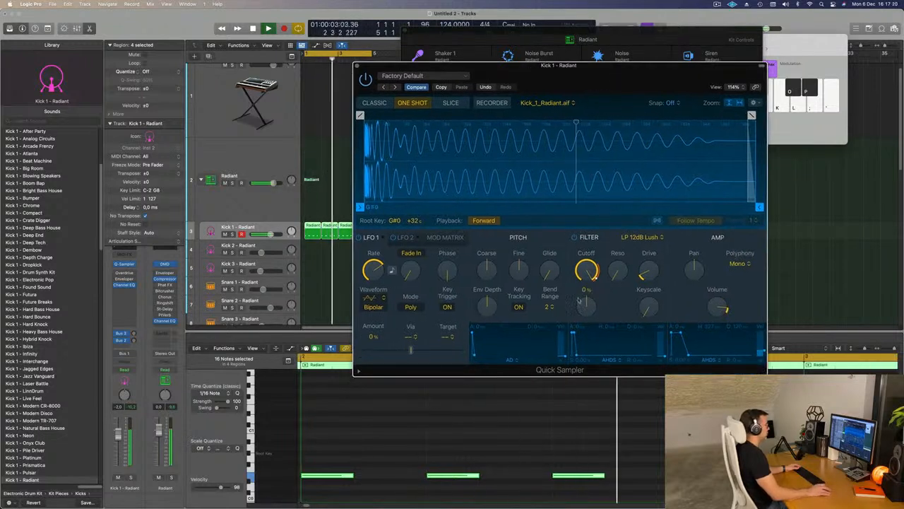
left_click_drag(487, 269, 488, 281)
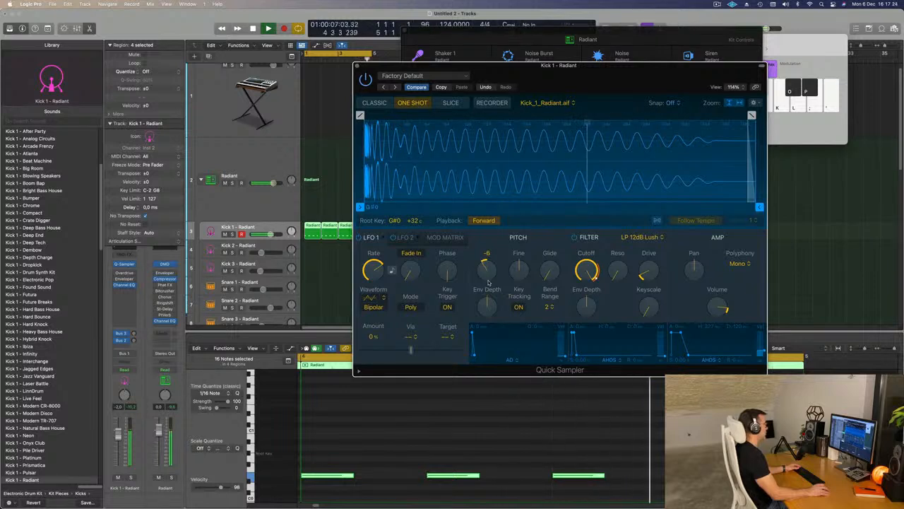
left_click_drag(488, 283, 520, 268)
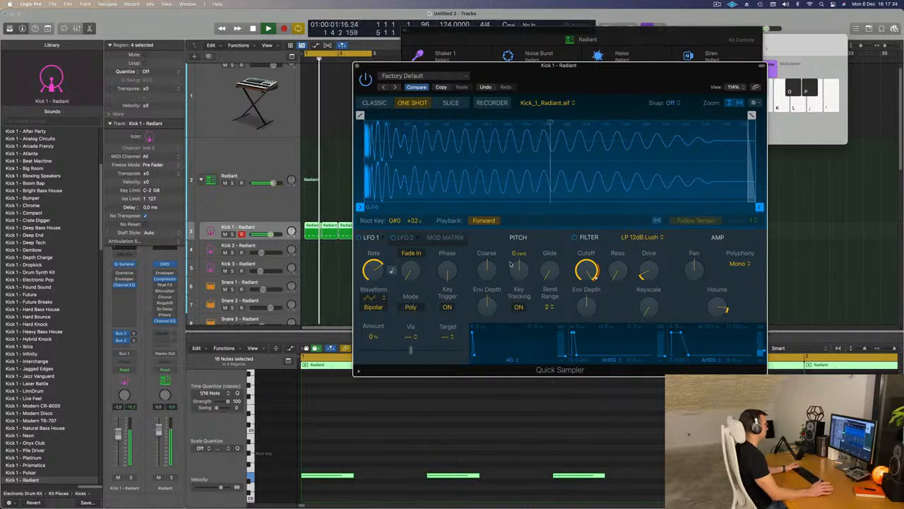
Step: Deselect the kick regions and move the Quick Sampler window aside to uncover the Drum Machine Designer kit
left_click(328, 279)
left_click_drag(447, 67, 902, 62)
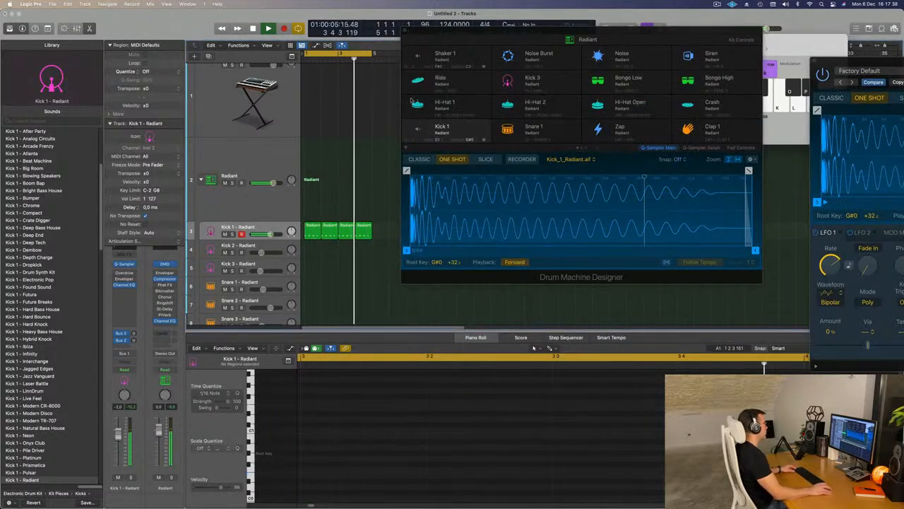
Step: Close the Drum Machine Designer window and copy the bar 1 Kick 1 region to the Hi-Hat 1 track
left_click(405, 31)
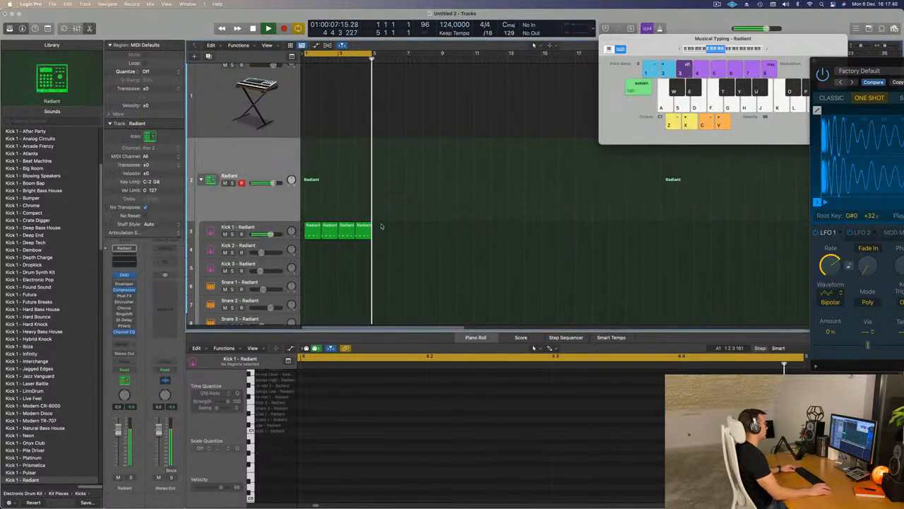
key("super+Right")
key("super+Right")
key("super+Right")
key("super+Right")
key("super+Right")
key("super+Right")
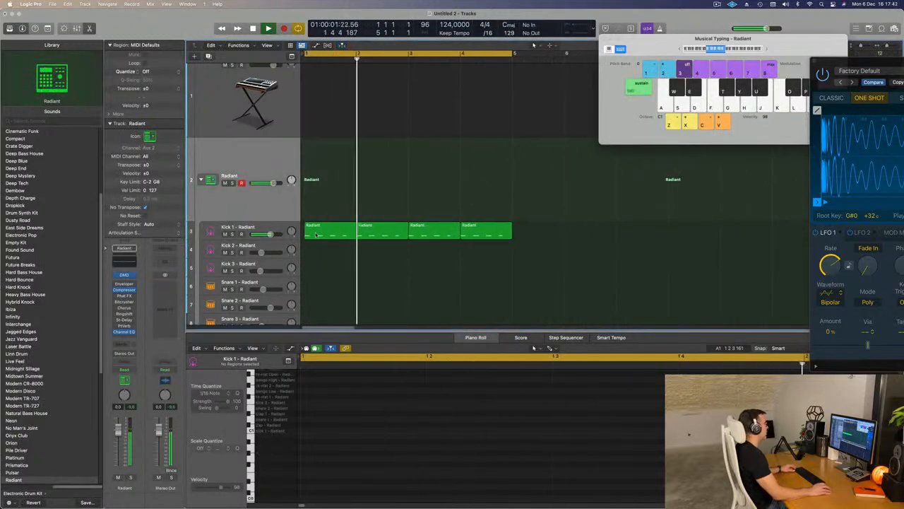
left_click(316, 235)
scroll(321, 247, "down", 5)
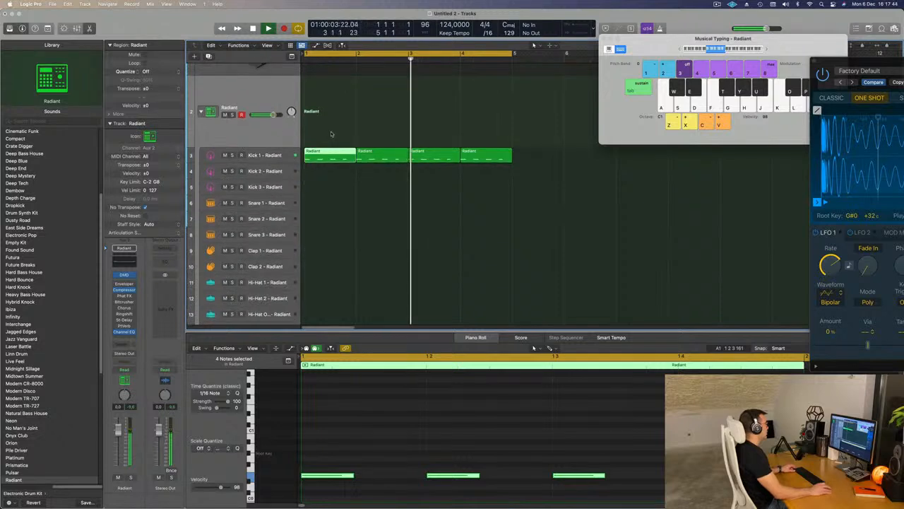
left_click_drag(334, 166, 334, 292)
Step: Shift all notes of the copied Hi-Hat 1 region an eighth note later, transpose them up to E2, and play the beat
left_click_drag(323, 429, 685, 503)
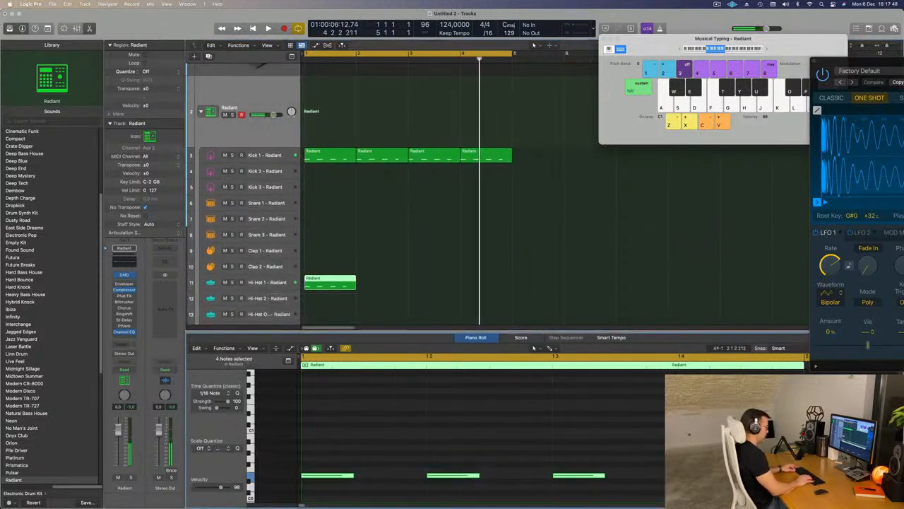
key("alt+Right")
key("alt+Right")
key("shift+alt+Up")
key("space")
key("space")
Step: Repeat the Hi-Hat 1 region three times to fill four bars, and lower the Hi-Hat 1 track volume to about -14.4 dB
left_click_drag(391, 276, 331, 297)
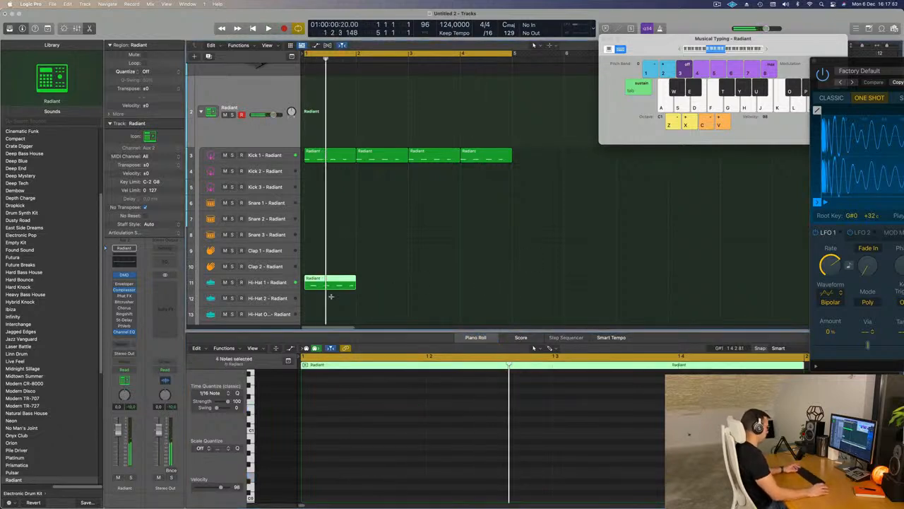
key("super+r")
key("super+r")
key("space")
left_click(271, 282)
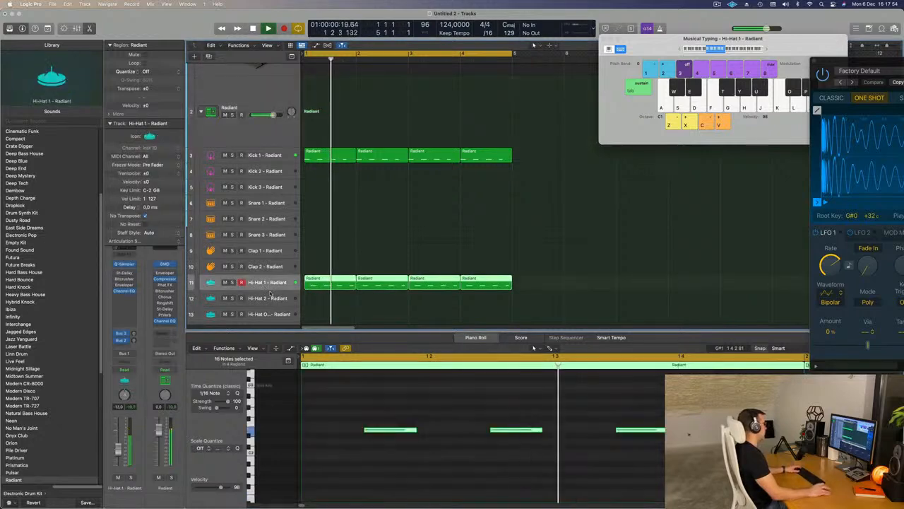
left_click_drag(119, 447, 119, 449)
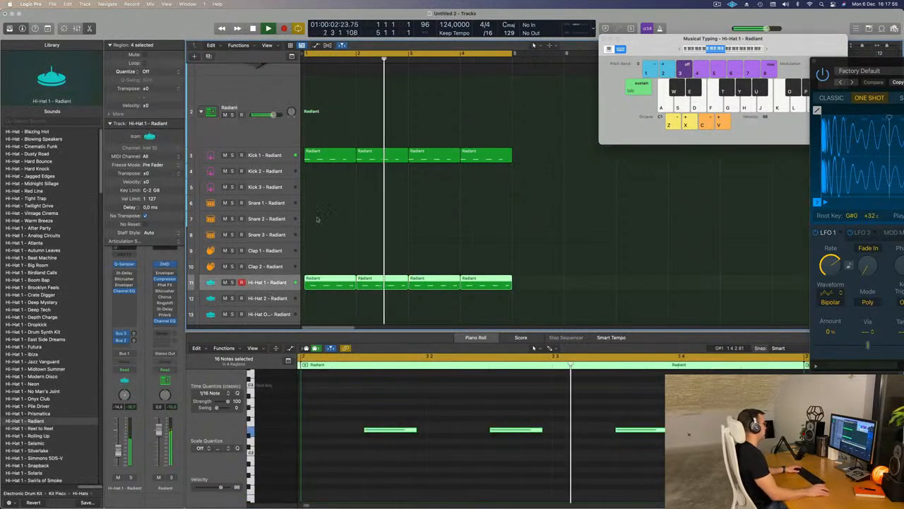
Step: Copy the bar 1 Kick 1 region to the Snare 1 track and audition it
scroll(354, 200, "down", 2)
scroll(354, 200, "down", 5)
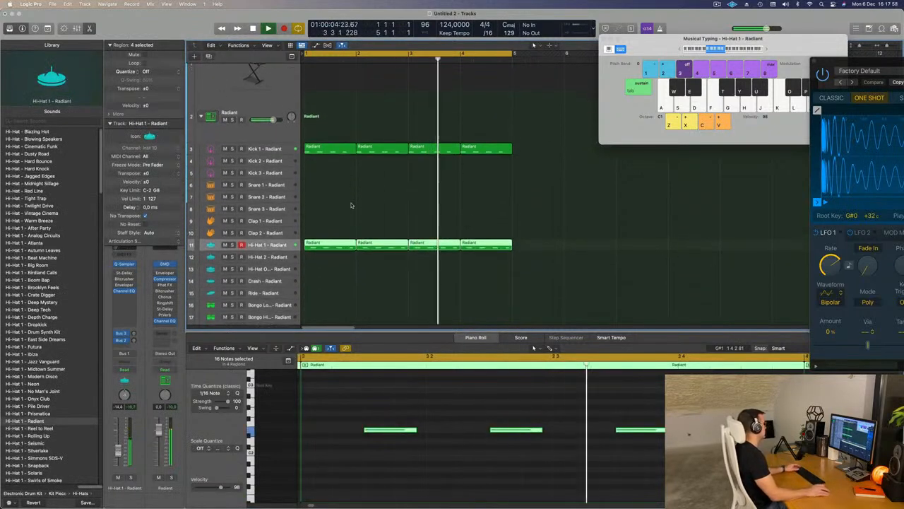
key("space")
left_click_drag(329, 102, 327, 137)
key("space")
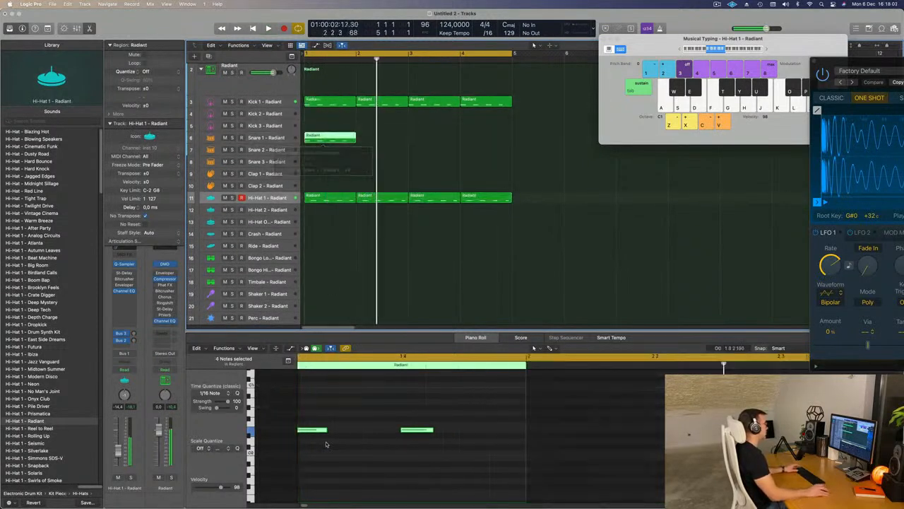
Step: Delete the notes on beats 1 and 3 of the Snare 1 region and transpose the remaining two up to E2
left_click(332, 139)
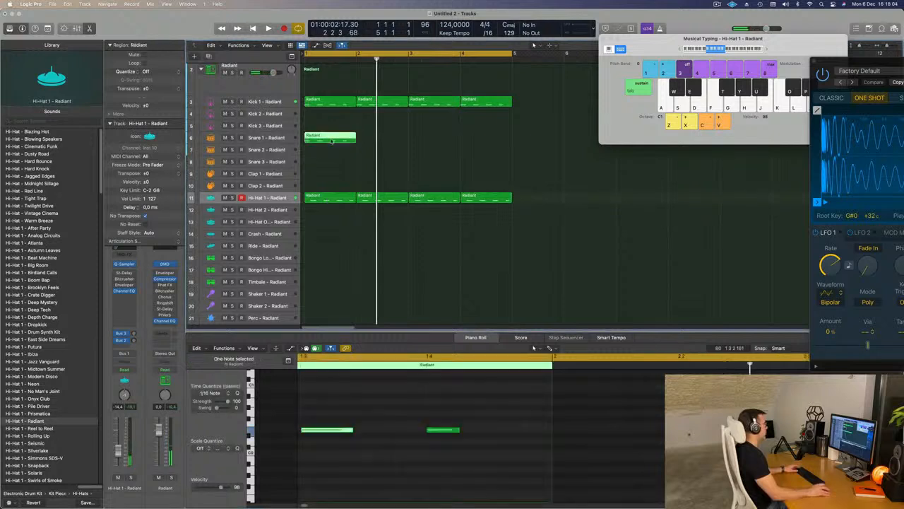
scroll(367, 413, "left", 5)
left_click_drag(345, 397, 301, 483)
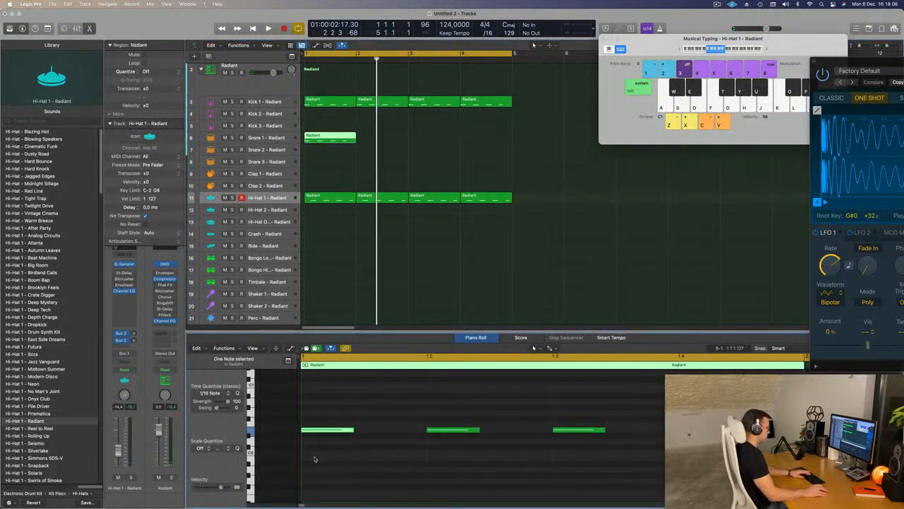
left_click_drag(577, 398, 607, 472)
key("Delete")
left_click_drag(445, 405, 730, 451)
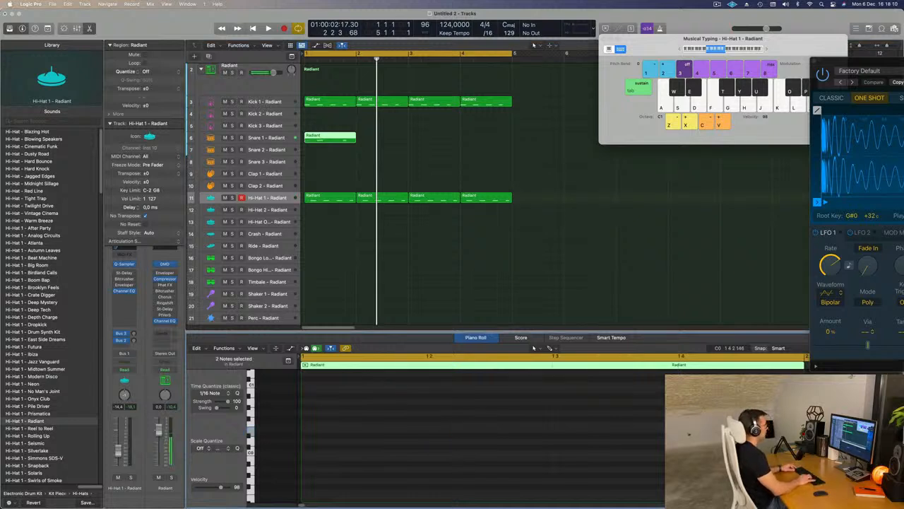
key("space")
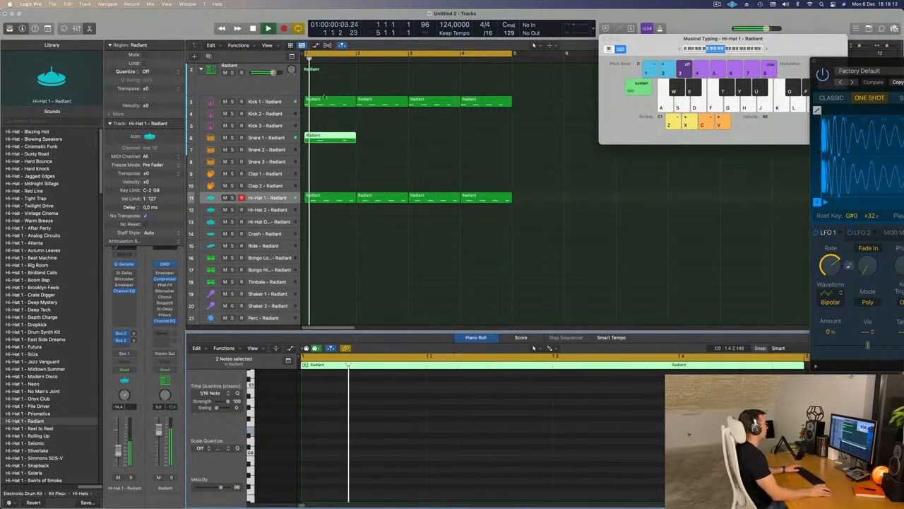
Step: Repeat the Snare 1 region three times to fill four bars and audition the beat with the Snare 1 track selected
key("space")
key("super+r")
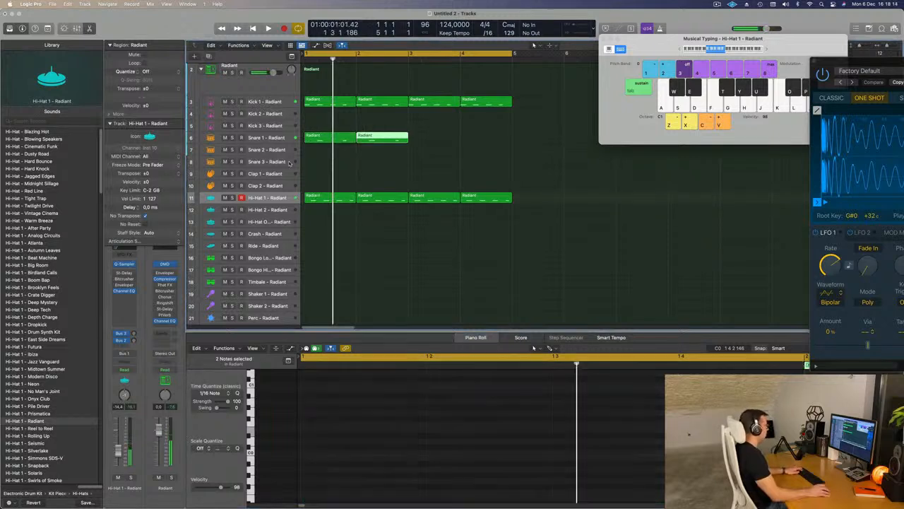
key("super+r")
key("super+r")
key("space")
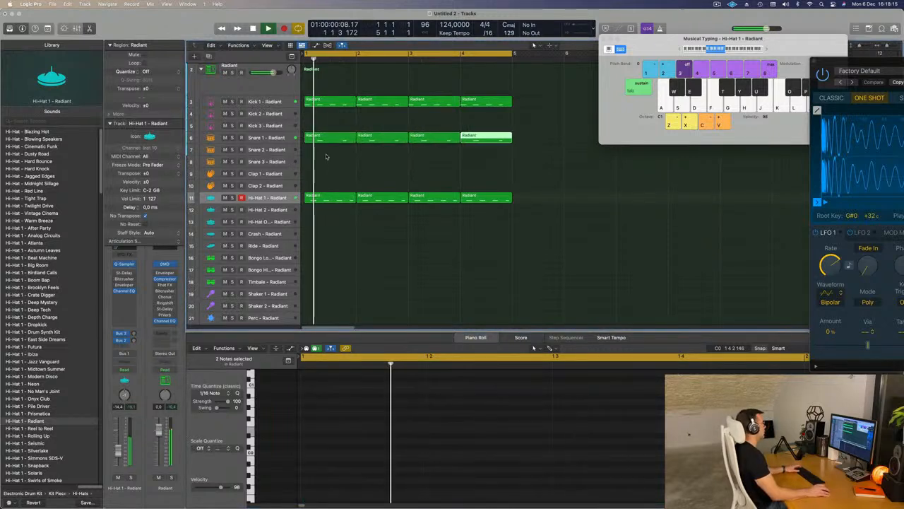
left_click(293, 135)
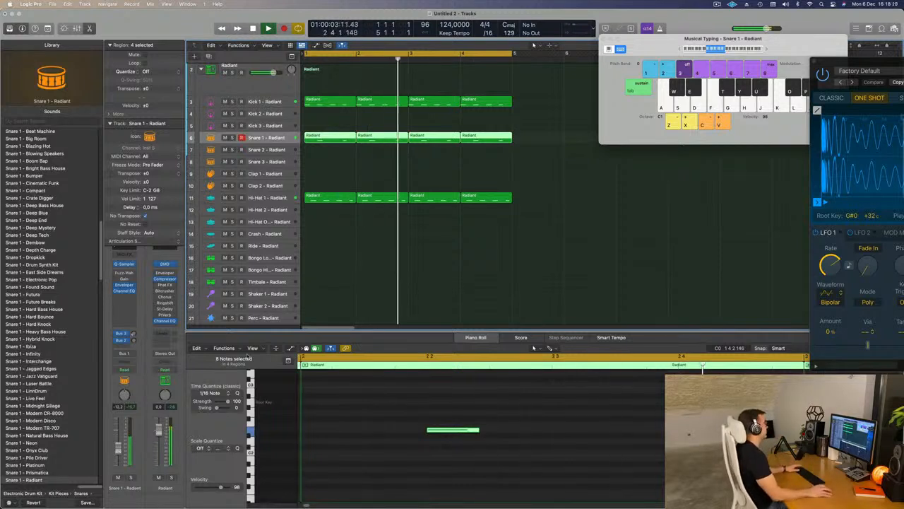
left_click(520, 186)
key("Return")
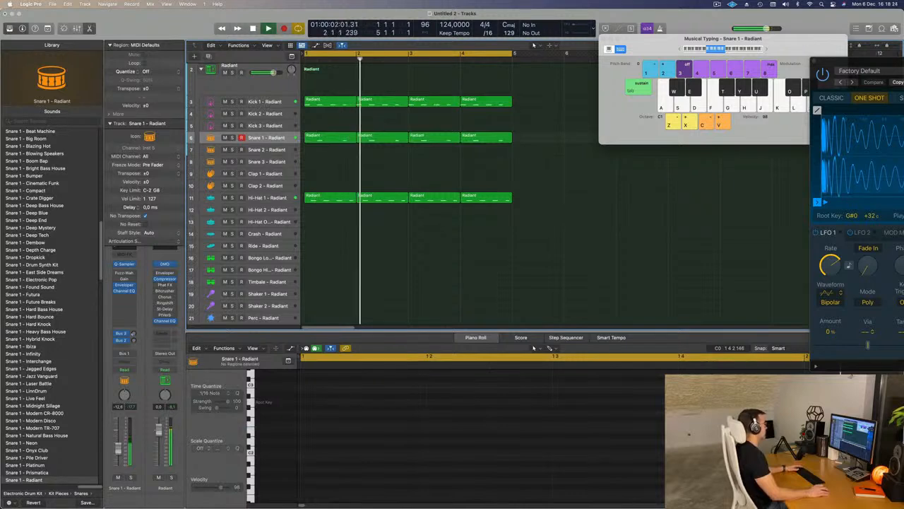
Step: Move the bar 1 Hi-Hat 1 region to the Bongo High track and shorten its four notes to half their length
scroll(327, 262, "down", 1)
scroll(326, 263, "down", 4)
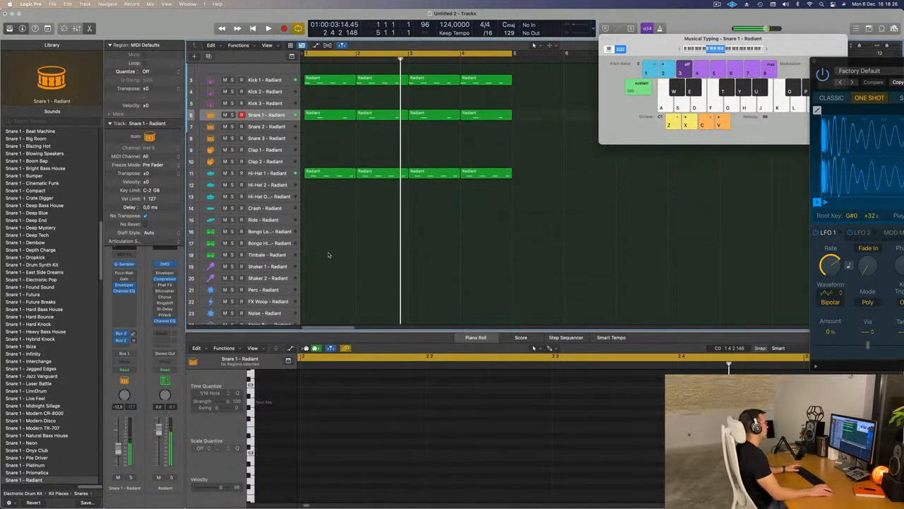
key("Return")
left_click(333, 147)
left_click_drag(333, 147, 334, 215)
key("space")
left_click_drag(358, 397, 678, 443)
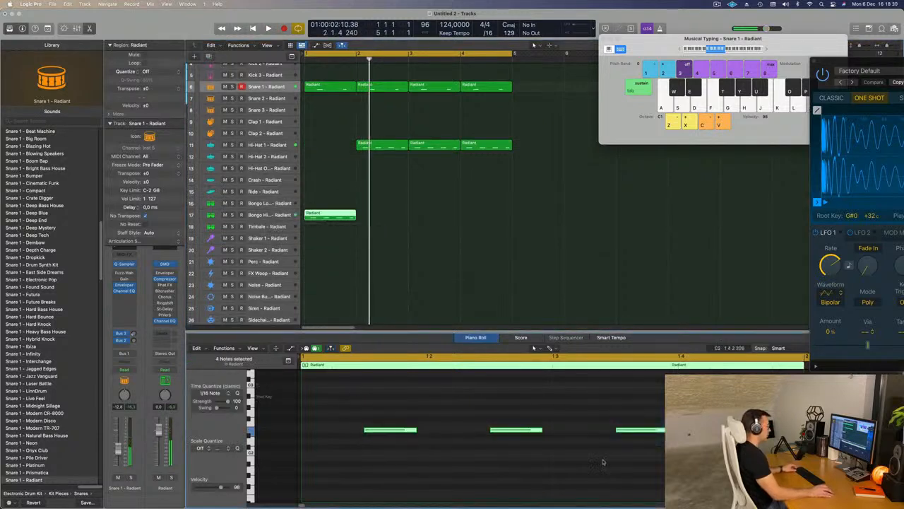
left_click_drag(415, 430, 385, 431)
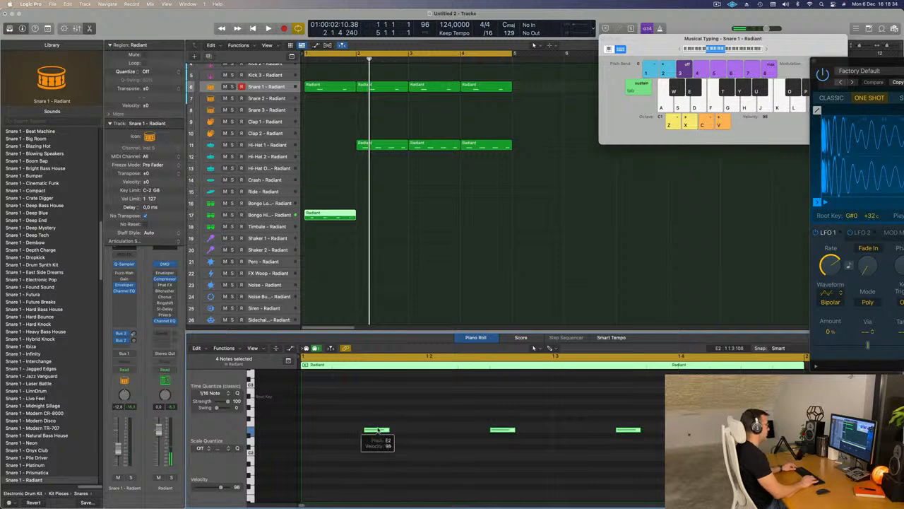
Step: Copy the bar 2 Hi-Hat 1 region back to bar 1, and move the Bongo High region to the Bongo Low track
left_click_drag(374, 148, 325, 150)
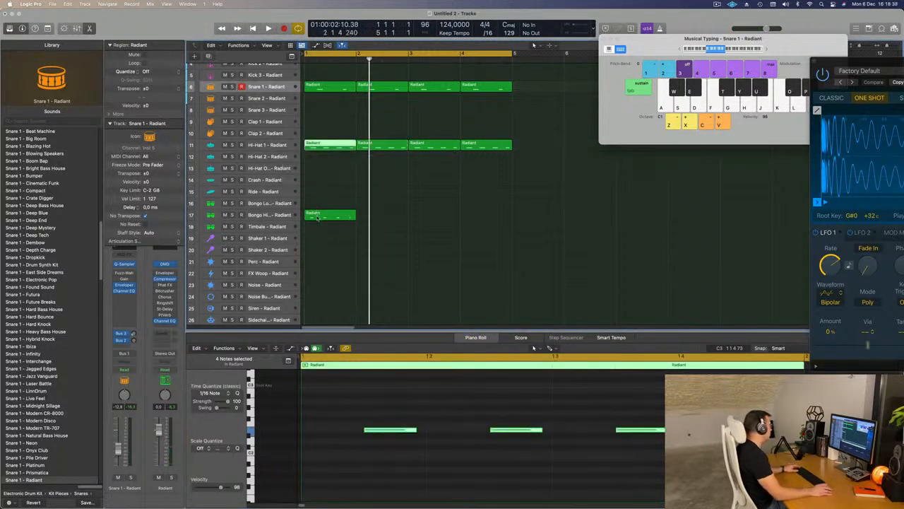
mouse_move(315, 215)
left_mouse_down()
mouse_move(313, 226)
mouse_move(315, 203)
left_mouse_up()
key("space")
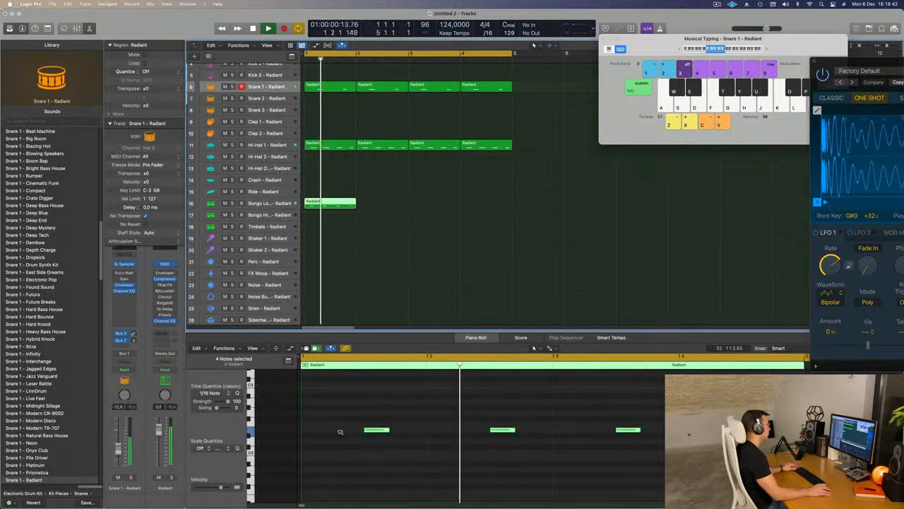
Step: Delete the second note of the Bongo Low region and trim the last note to a very short one
scroll(339, 434, "down", 2)
left_click(455, 428)
key("Delete")
key("space")
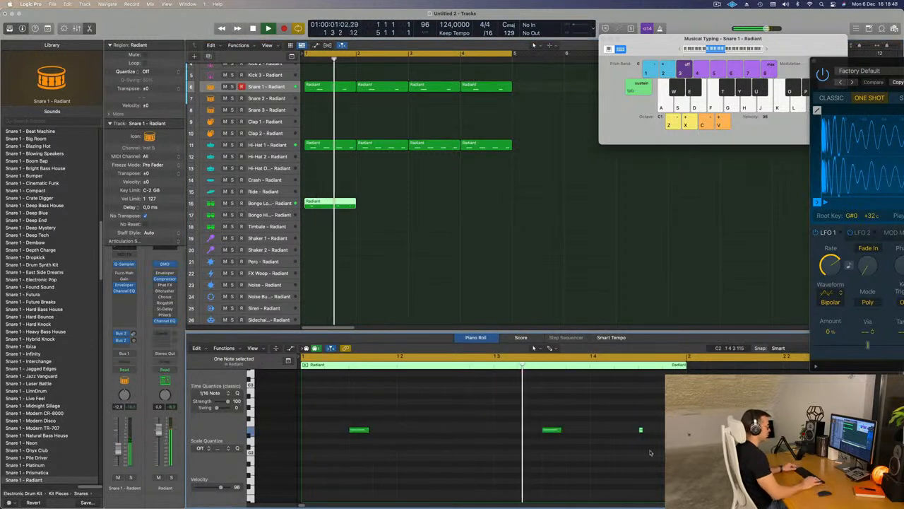
Step: Lengthen the last Bongo Low note to about half a beat and start it a sixteenth note after beat 4
scroll(629, 444, "up", 2)
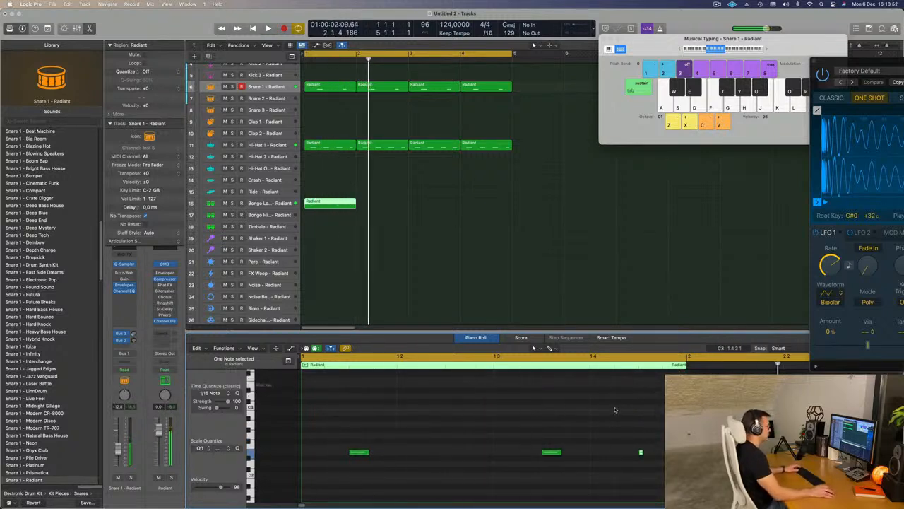
scroll(615, 409, "down", 1)
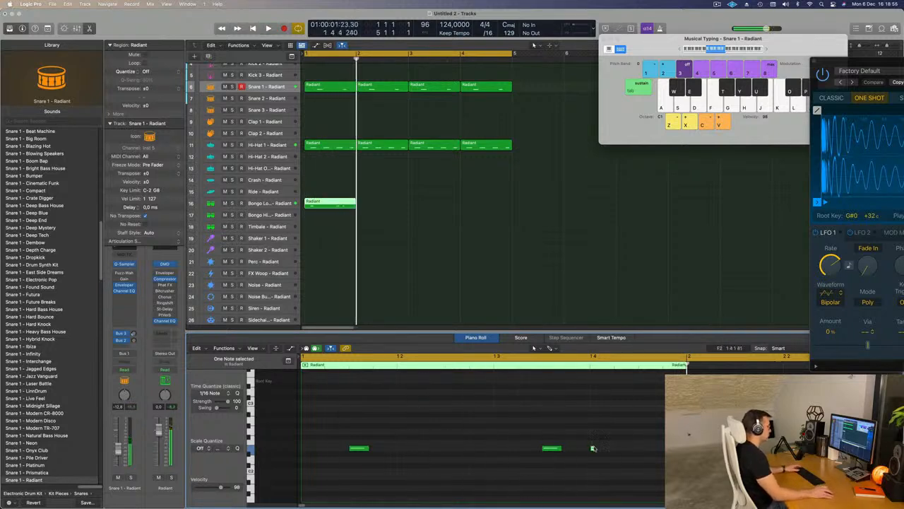
left_click_drag(633, 451, 634, 451)
key("space")
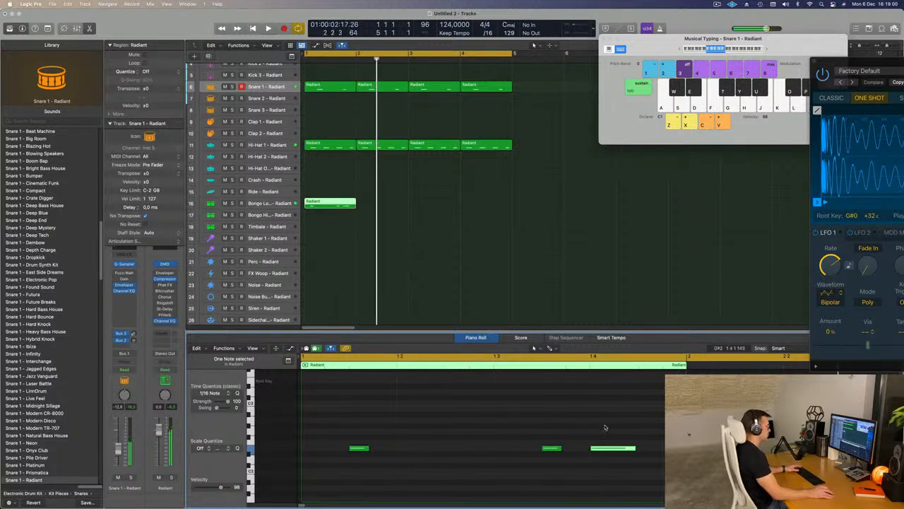
key("space")
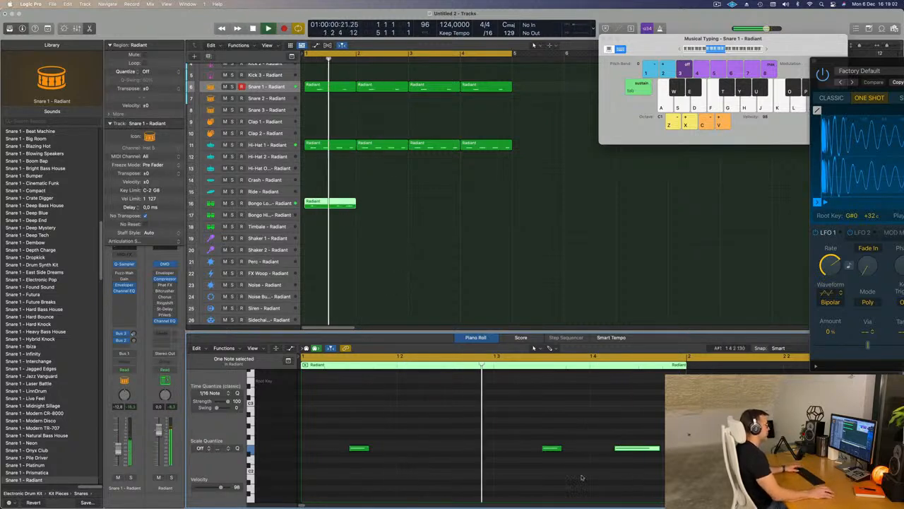
Step: Repeat the Bongo Low region three times to fill four bars, and select the Bongo Low track during playback
left_click_drag(359, 193, 308, 217)
key("super+r")
key("super+r")
key("super+r")
key("space")
left_click(276, 203)
key("Return")
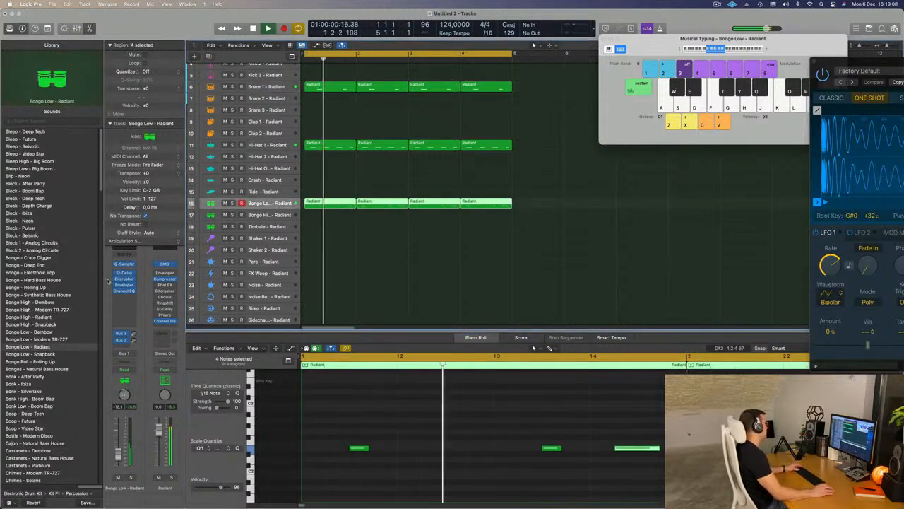
Step: Try the Bongo Low - Modern TR-727 sound on the bongo track
key("space")
key("space")
left_click(40, 340)
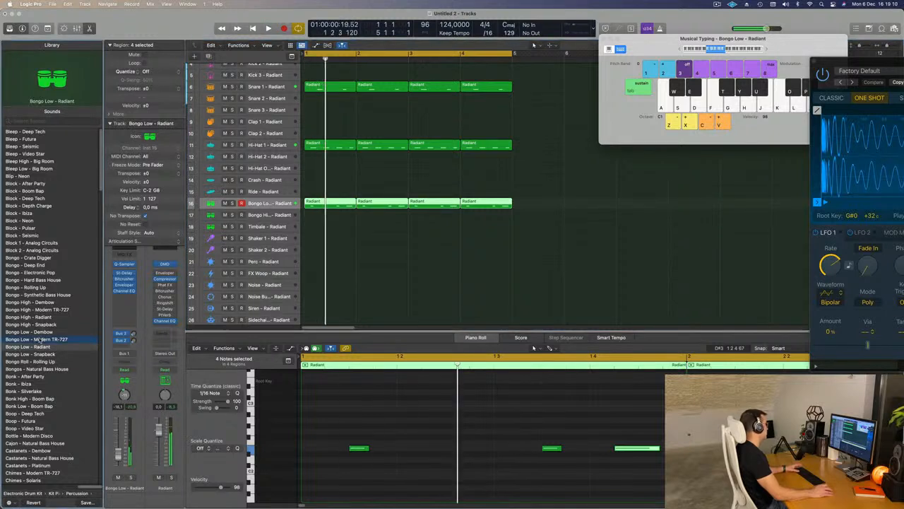
key("space")
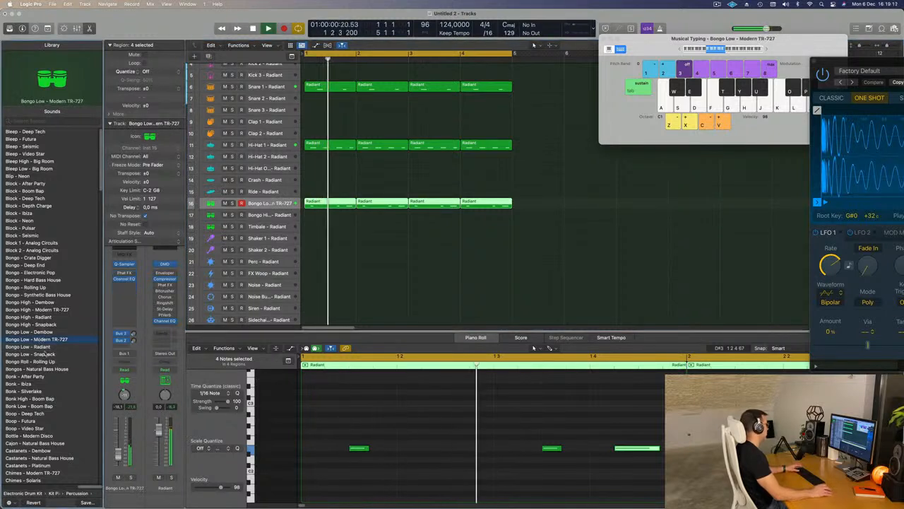
Step: Try the Bongo Low - Snapback and Bongo Roll - Rolling Up sounds, and load Bongos - Natural Bass House on the bongo track
scroll(39, 340, "down", 1)
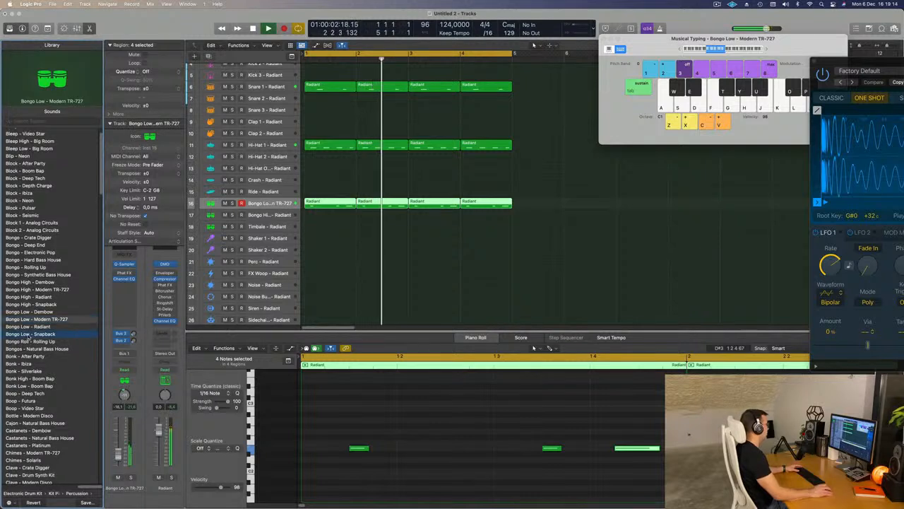
left_click(27, 335)
key("Return")
key("space")
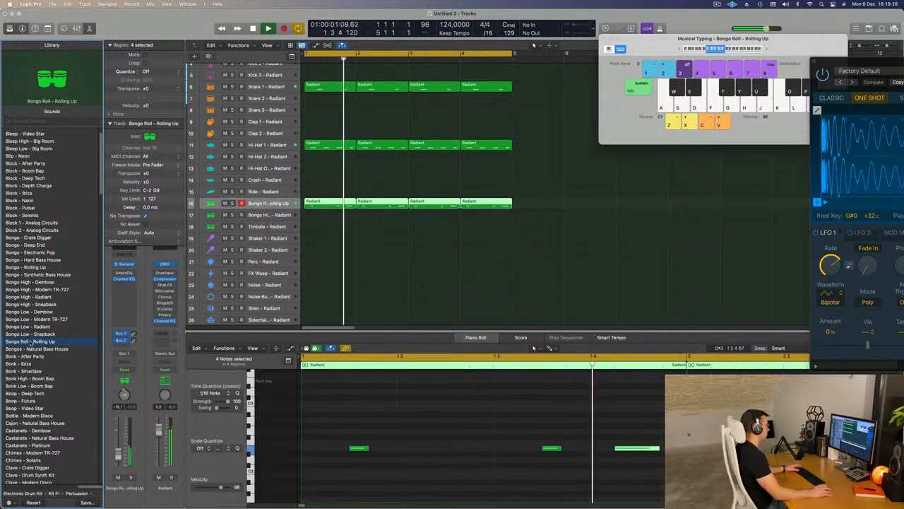
key("Down")
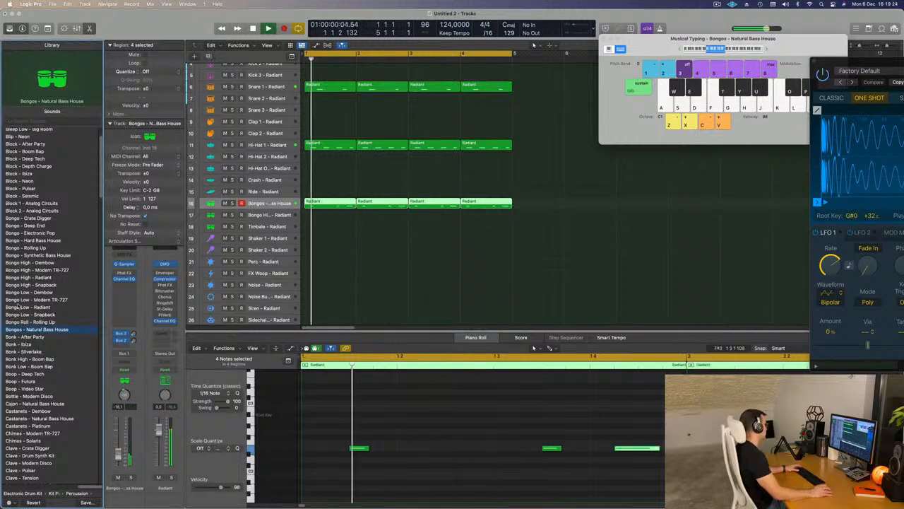
Step: Examine the percussion kit-piece sounds in the library, from bongos through to zaps, during playback
scroll(28, 309, "down", 4)
scroll(34, 310, "down", 1)
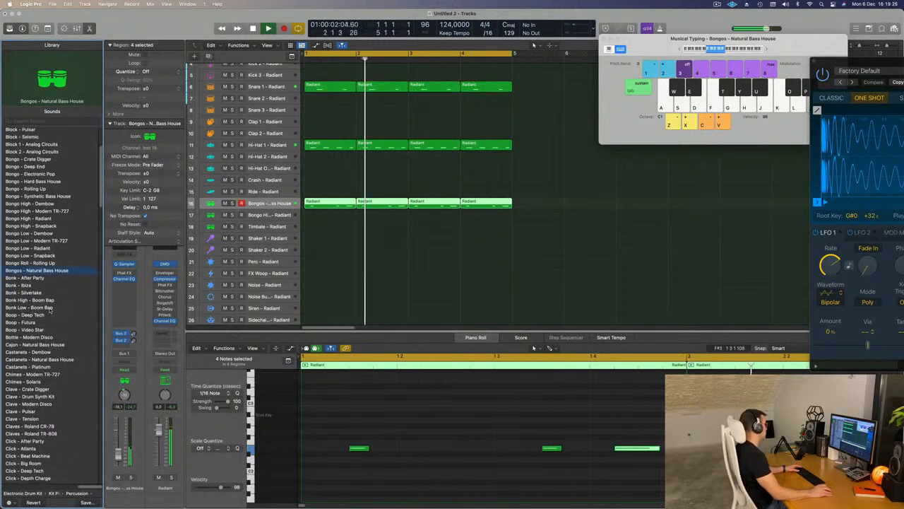
scroll(63, 311, "down", 3)
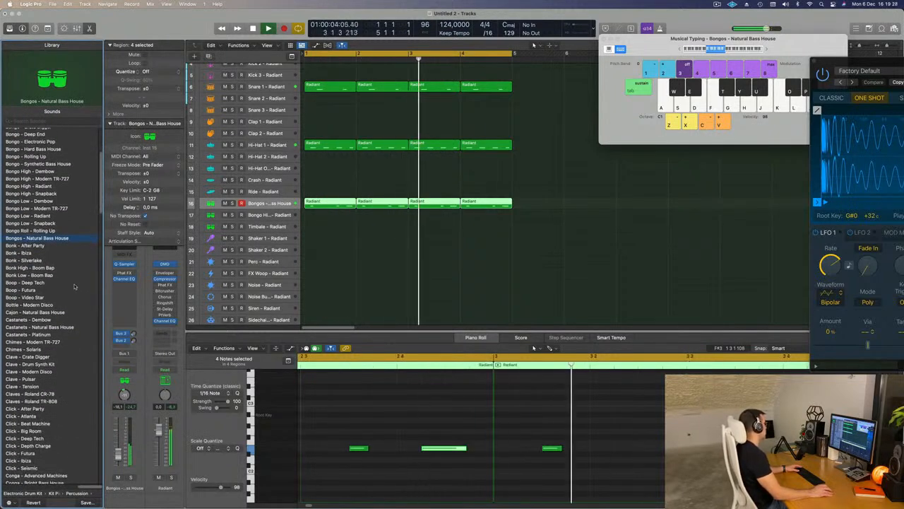
scroll(61, 318, "down", 20)
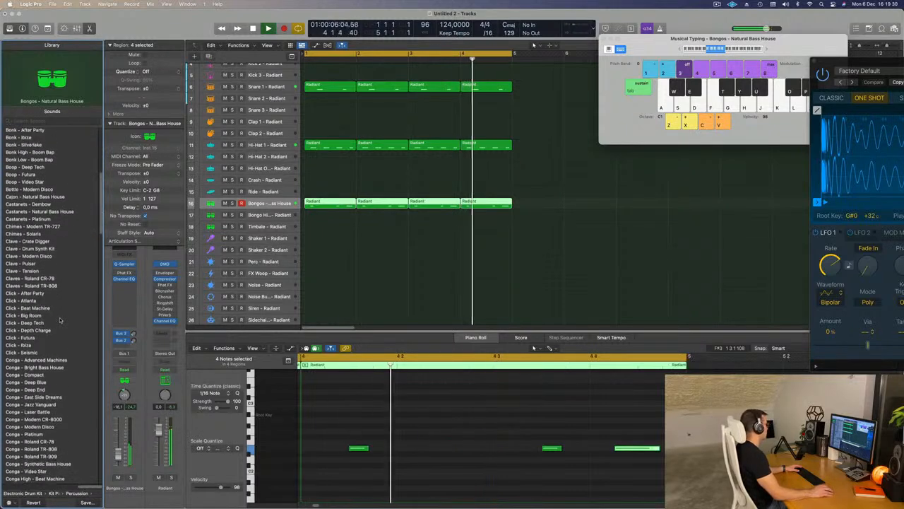
scroll(65, 317, "down", 10)
scroll(65, 318, "down", 15)
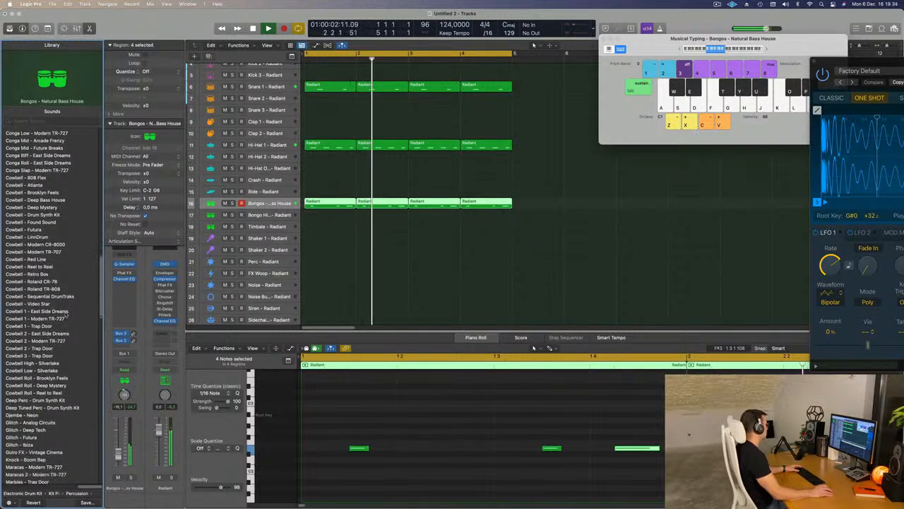
scroll(65, 314, "down", 8)
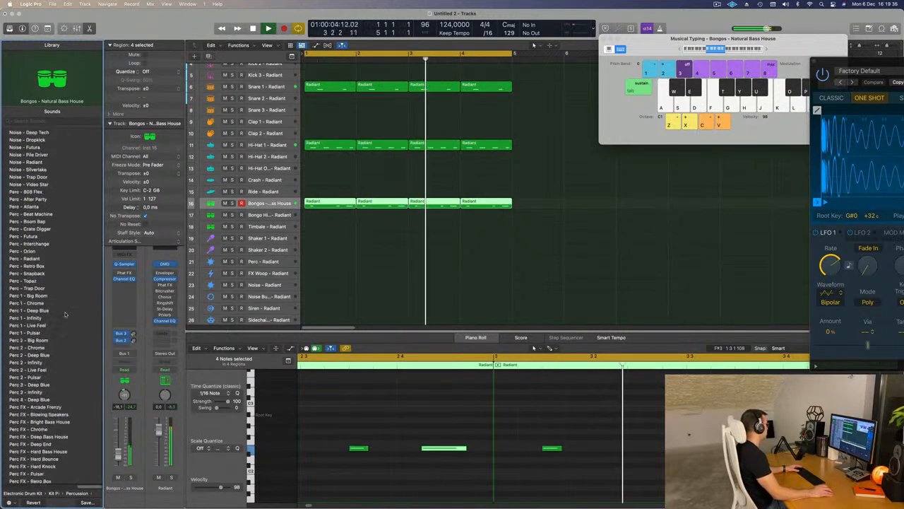
scroll(65, 314, "down", 15)
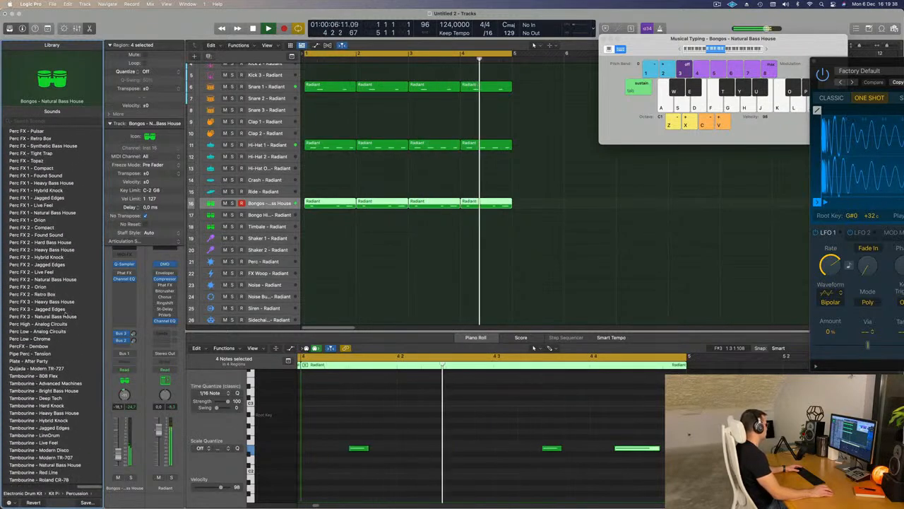
scroll(65, 314, "down", 10)
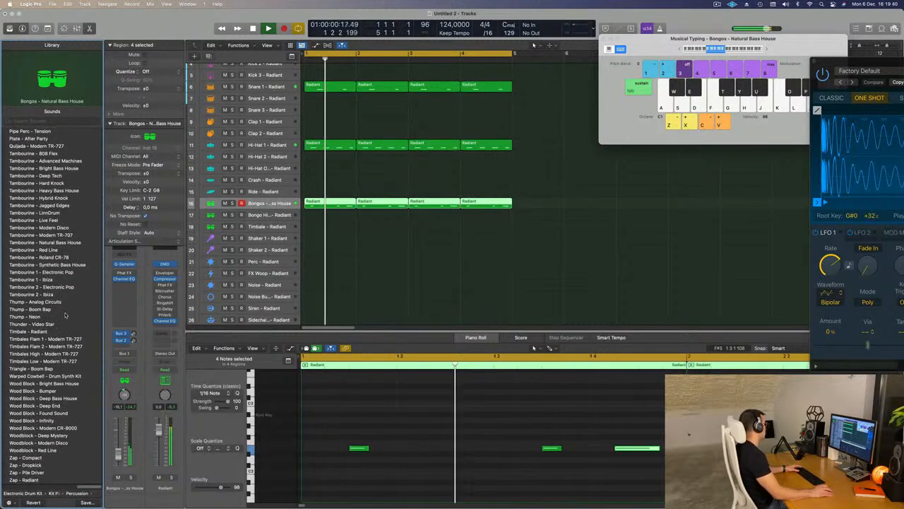
scroll(66, 314, "up", 15)
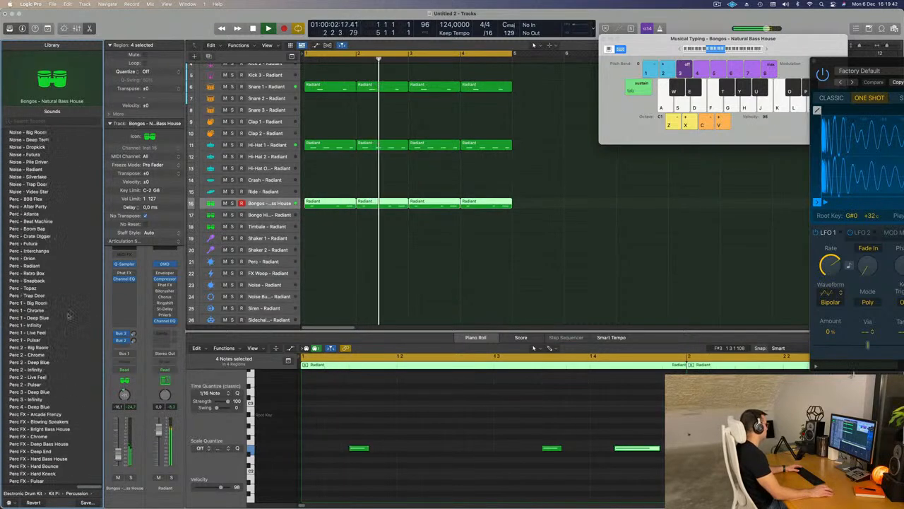
left_click(346, 264)
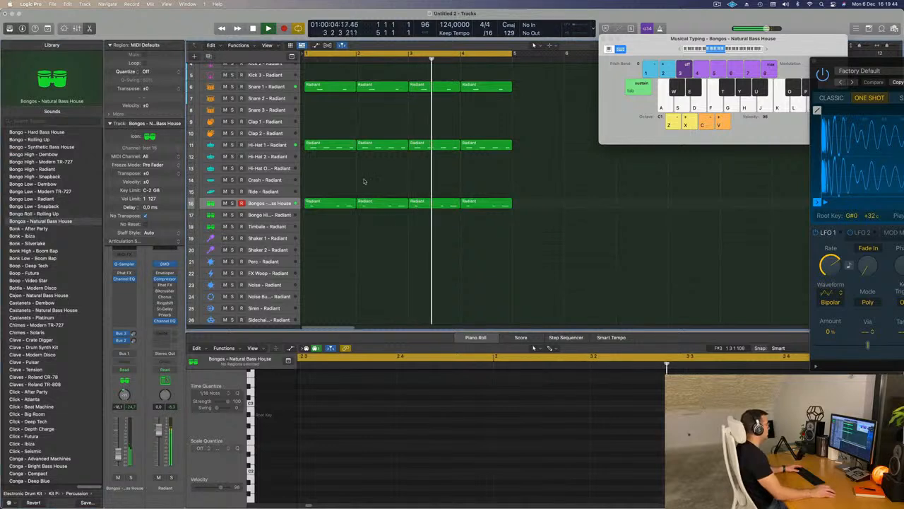
Step: Copy the bar 1 Snare 1 region to bar 1 of the Bongo High track
left_click(345, 199)
left_click_drag(329, 88, 327, 224)
key("space")
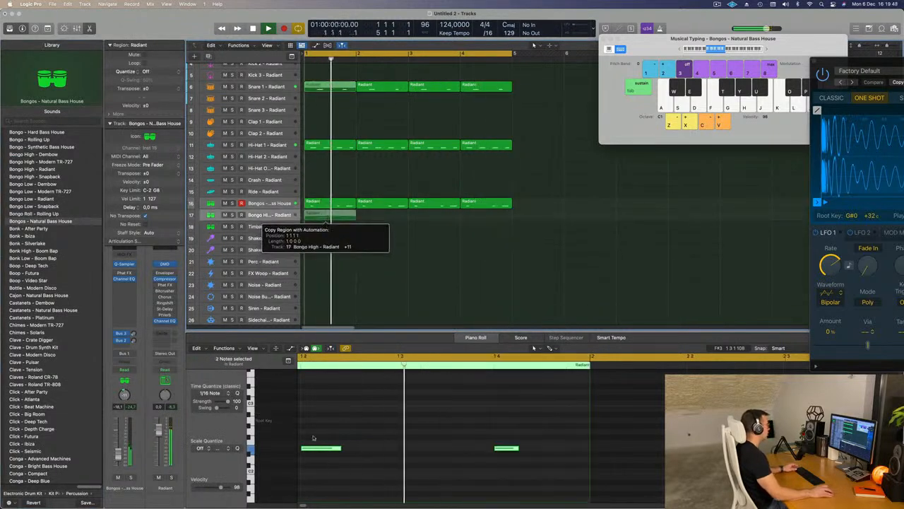
Step: Try different pitches for the two notes in the copied Bongo High region and transpose them down one octave
key("alt+Up")
key("alt+Up")
key("alt+Up")
key("alt+Up")
key("alt+Down")
key("alt+Down")
key("alt+Down")
key("alt+Down")
key("alt+shift+Down")
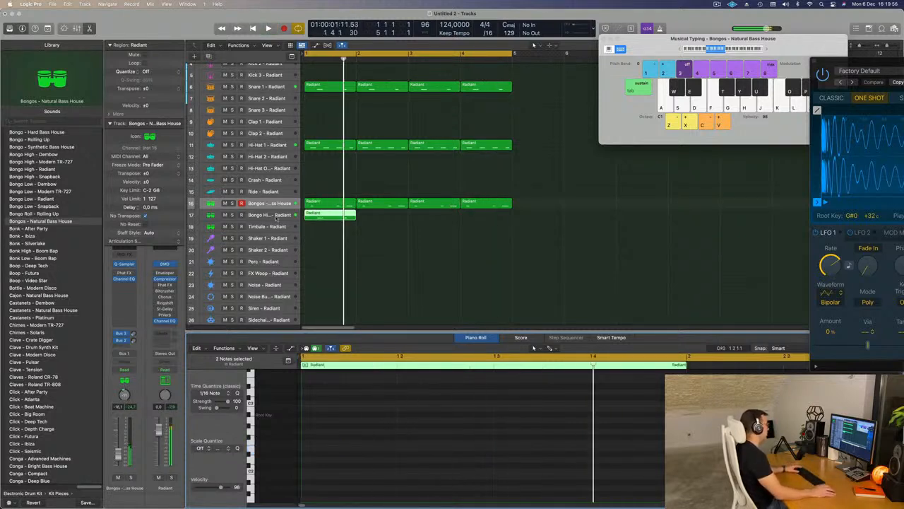
Step: Load the Conga Riff - East Side Dreams sound on the Bongo High track
left_click(276, 217)
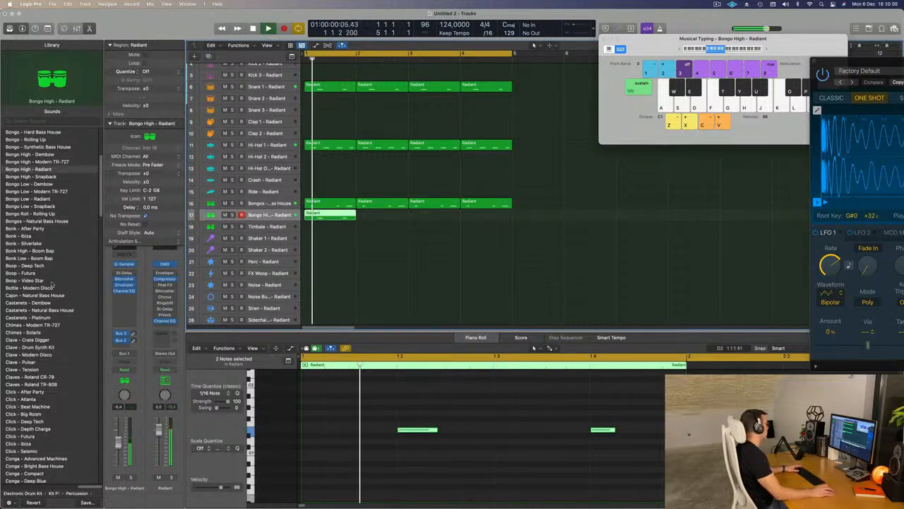
scroll(31, 272, "up", 5)
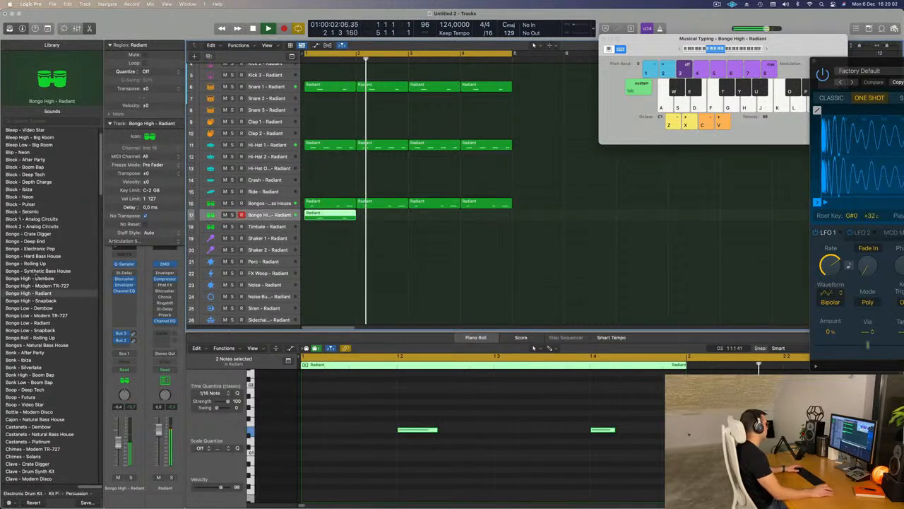
scroll(30, 340, "down", 4)
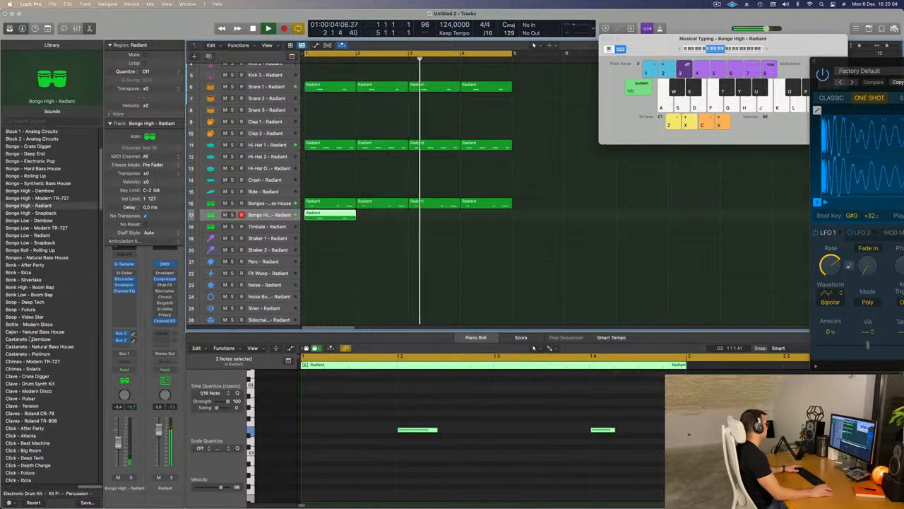
scroll(24, 257, "down", 14)
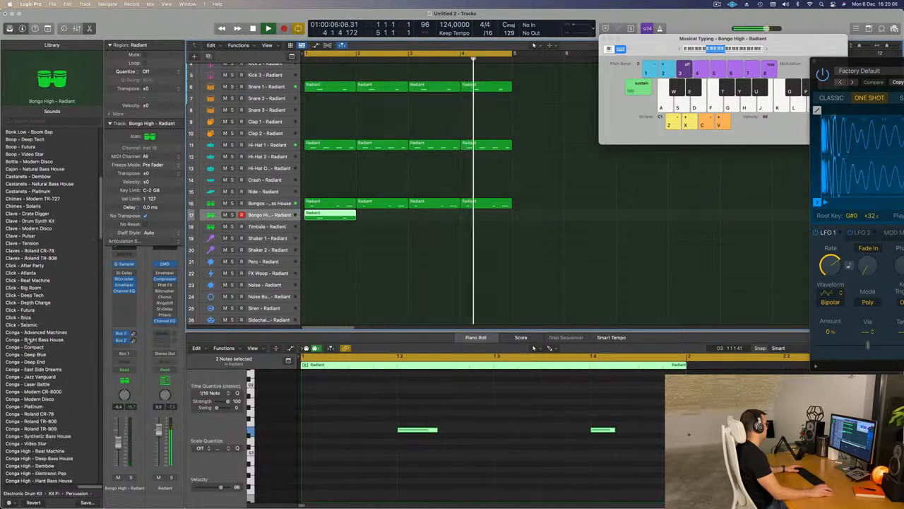
scroll(29, 341, "down", 1)
scroll(41, 327, "down", 9)
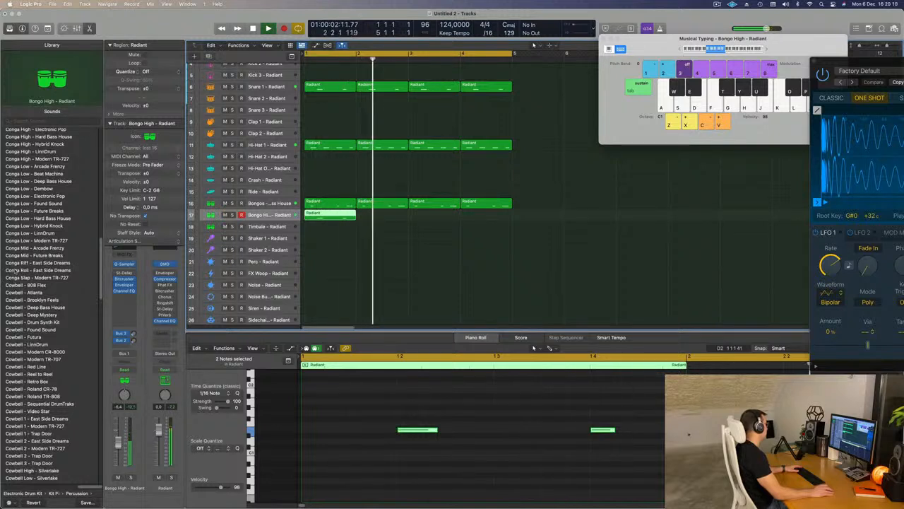
left_click(27, 264)
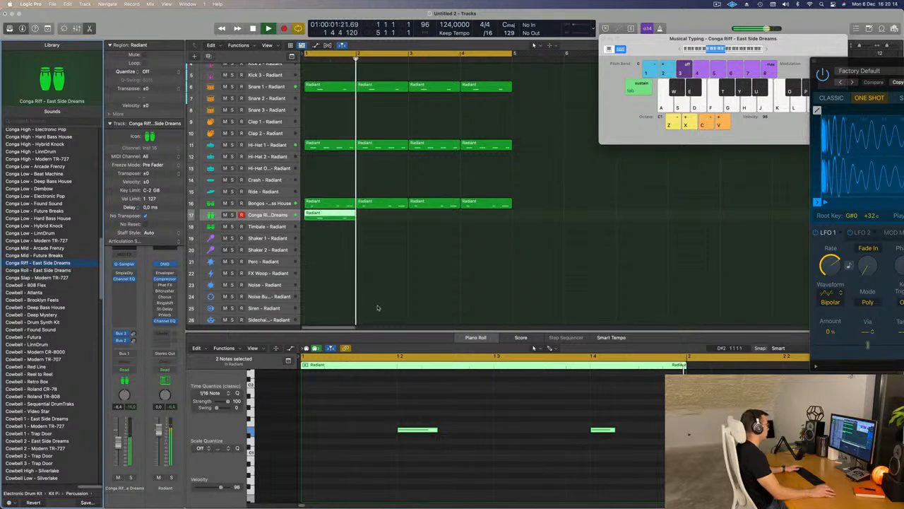
Step: Repeat the Conga Riff region three times to fill four bars, and select all regions on its track
left_click(318, 219)
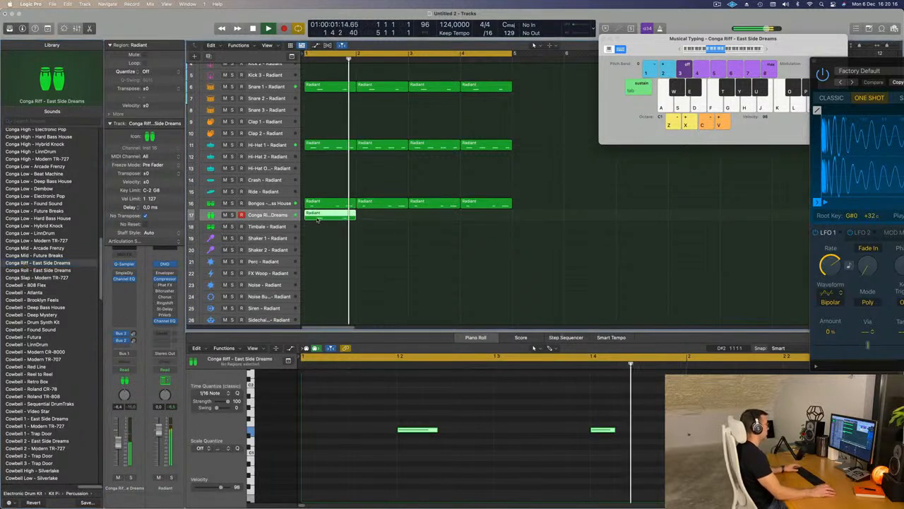
key("super+r")
key("super+r")
key("super+r")
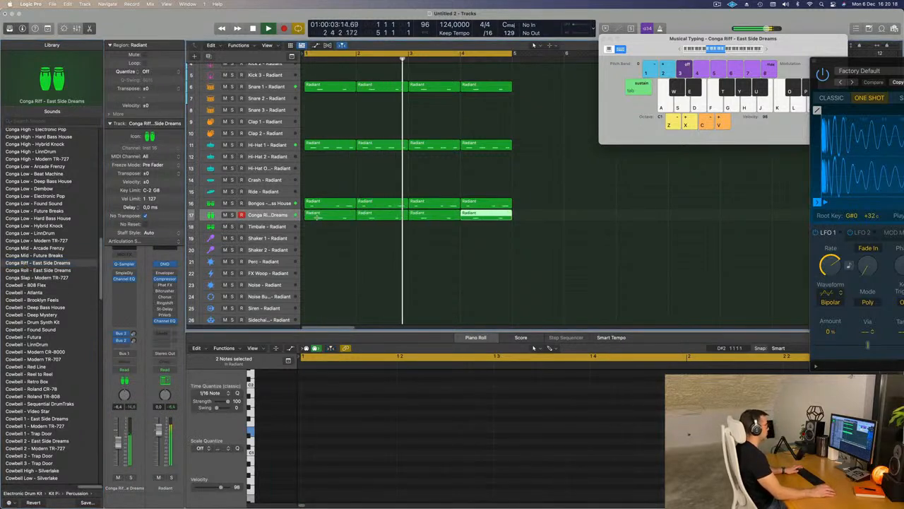
left_click(336, 250)
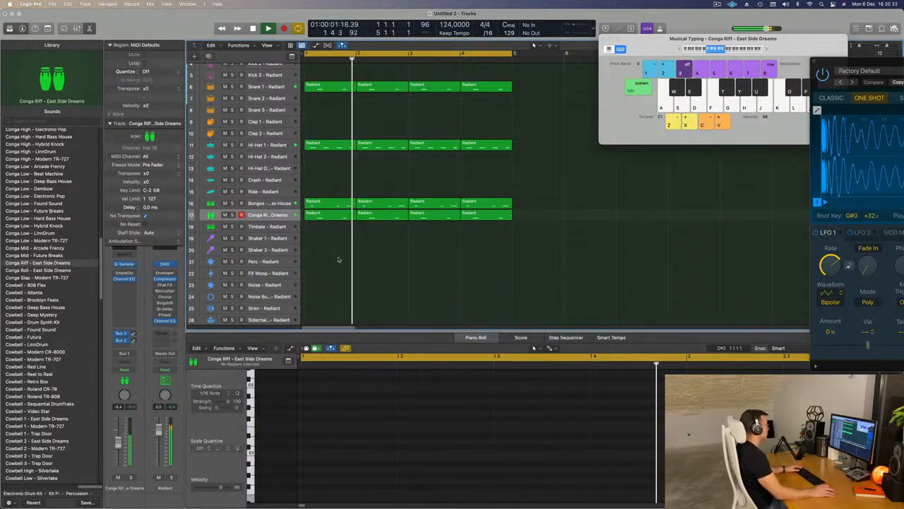
left_click(270, 216)
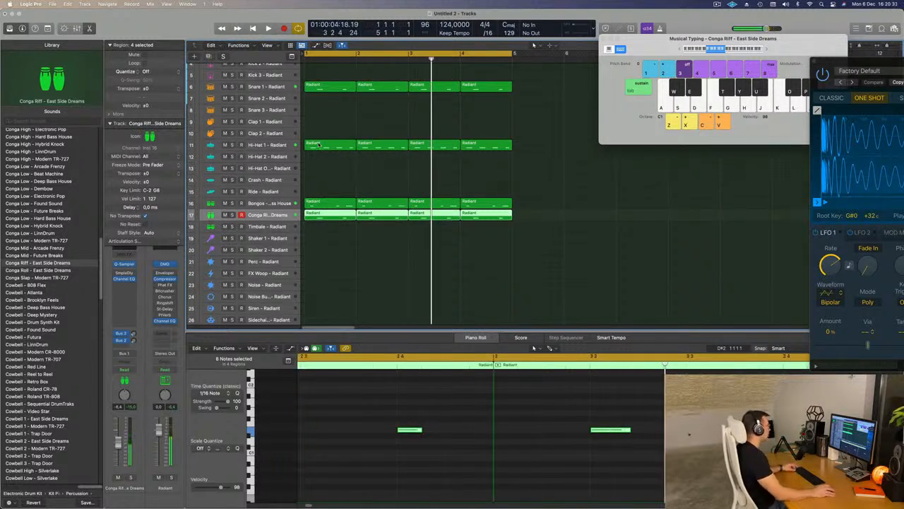
Step: Copy the bar 1 Hi-Hat 1 region to Hi-Hat 2 and duplicate its notes onto the first, second and fourth sixteenths of each beat
left_click_drag(320, 144, 320, 156)
left_click_drag(352, 408, 678, 455)
left_click_drag(388, 429, 308, 434)
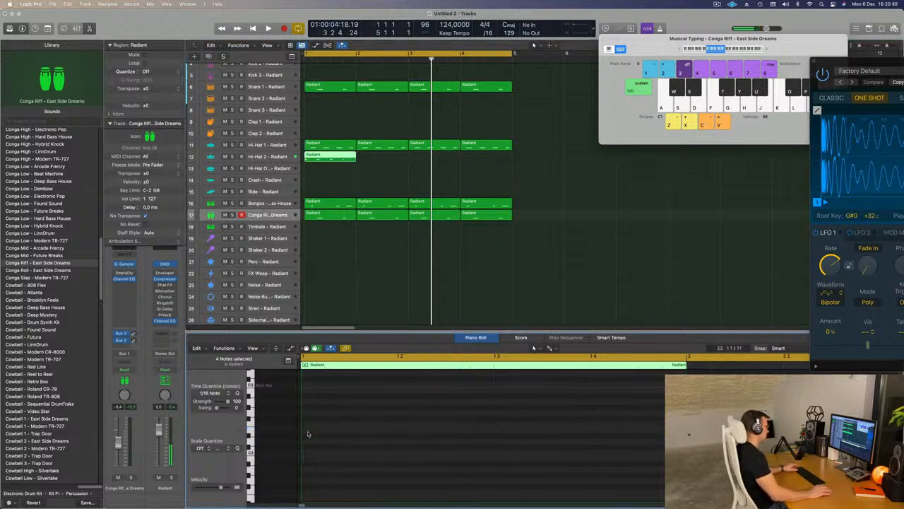
key("space")
scroll(322, 439, "up", 4)
left_click_drag(330, 455, 380, 456)
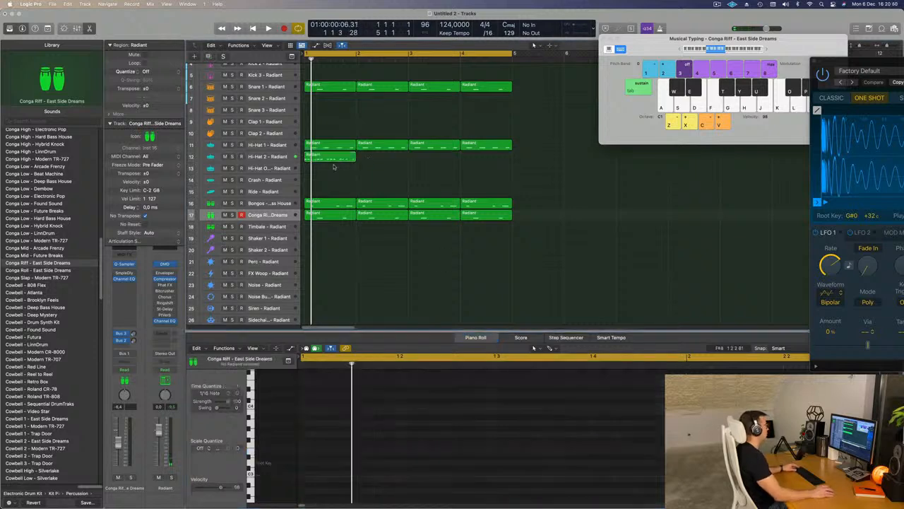
Step: Repeat the Hi-Hat 2 region three times to fill four bars, and select the Hi-Hat 2 track during playback
key("super+r")
key("super+r")
key("super+r")
key("space")
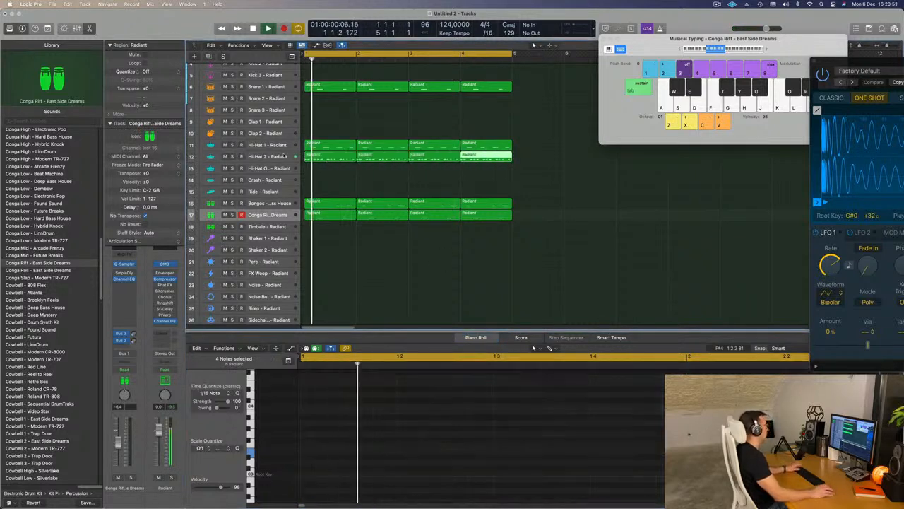
left_click(290, 154)
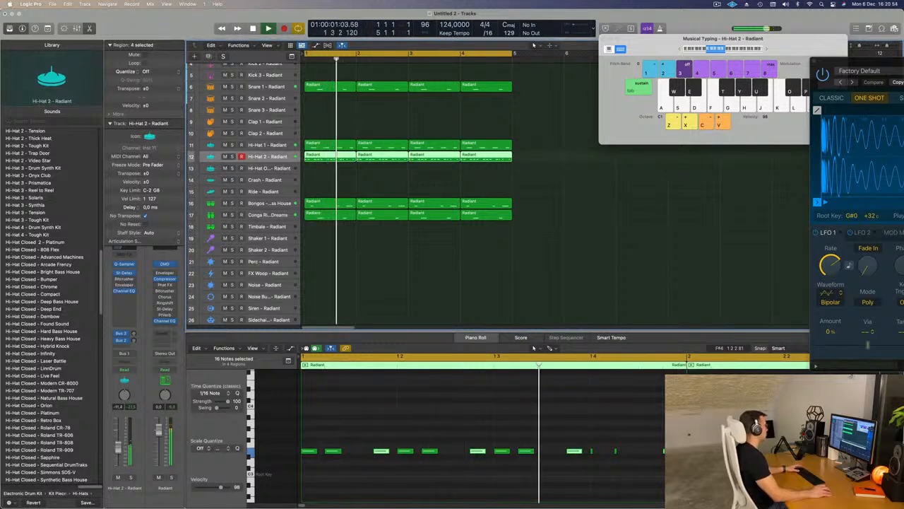
Step: Try adding Hi-Hat 2 notes on the third sixteenth of each beat, and undo the addition
left_click_drag(382, 452, 357, 455)
key("space")
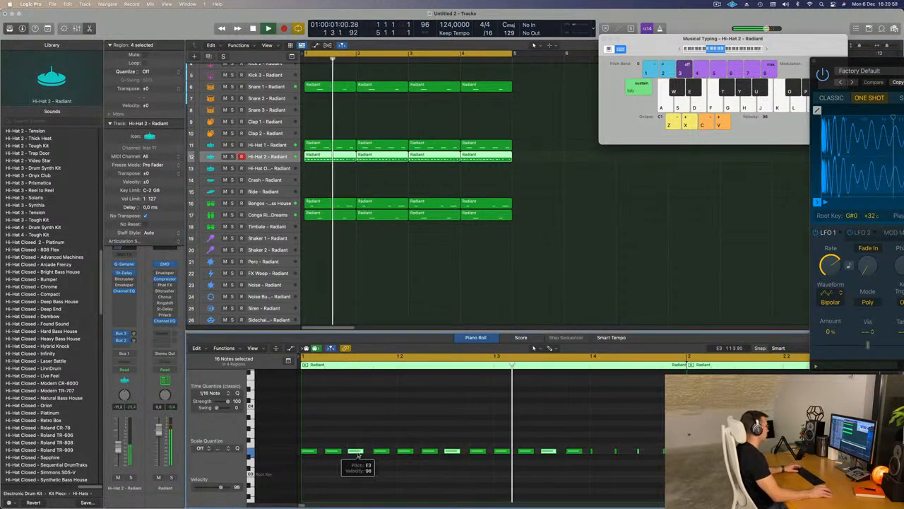
key("super+z")
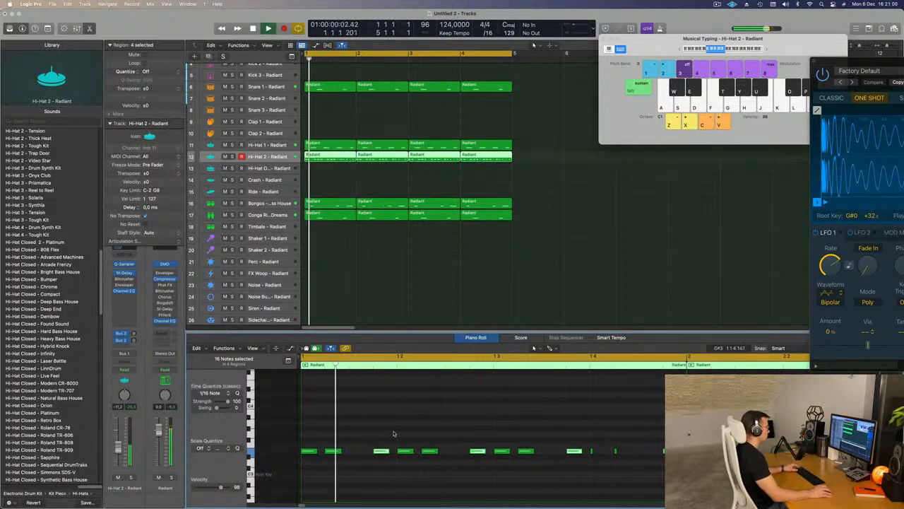
Step: Lengthen the three short Hi-Hat 2 notes in beat 4 of bar 1 to match the other notes
key("super+Left")
left_click_drag(558, 441, 638, 465)
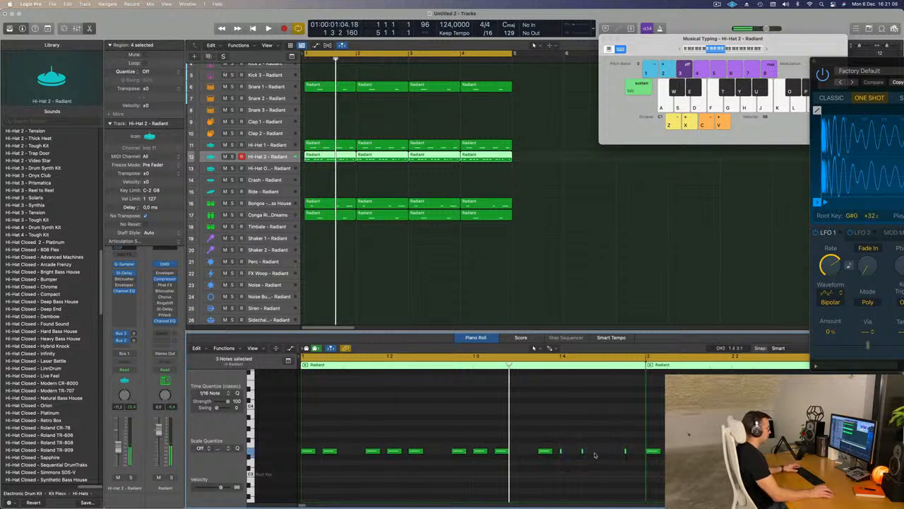
left_click_drag(583, 451, 592, 451)
key("Return")
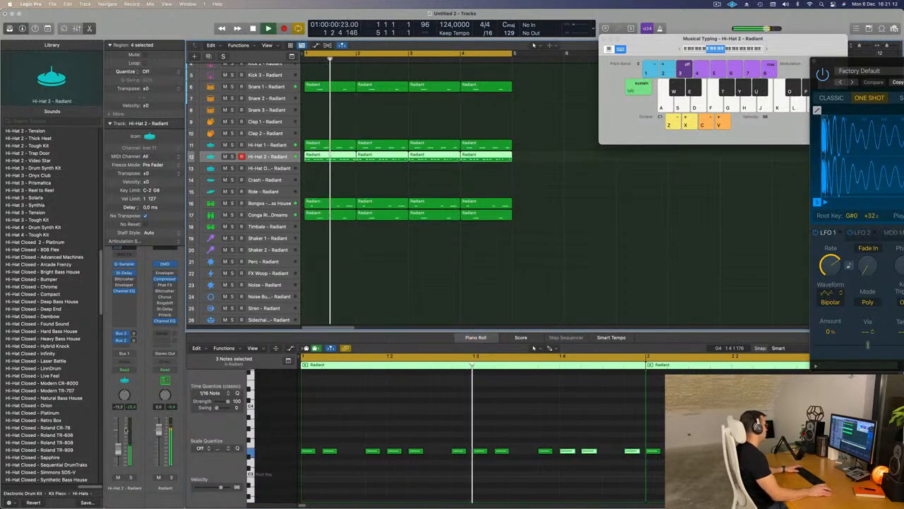
Step: Try the Hi-Hat Closed 2 - Platinum sound and load Hi-Hat Closed - Advanced Machines on the Hi-Hat 2 track
scroll(24, 352, "down", 5)
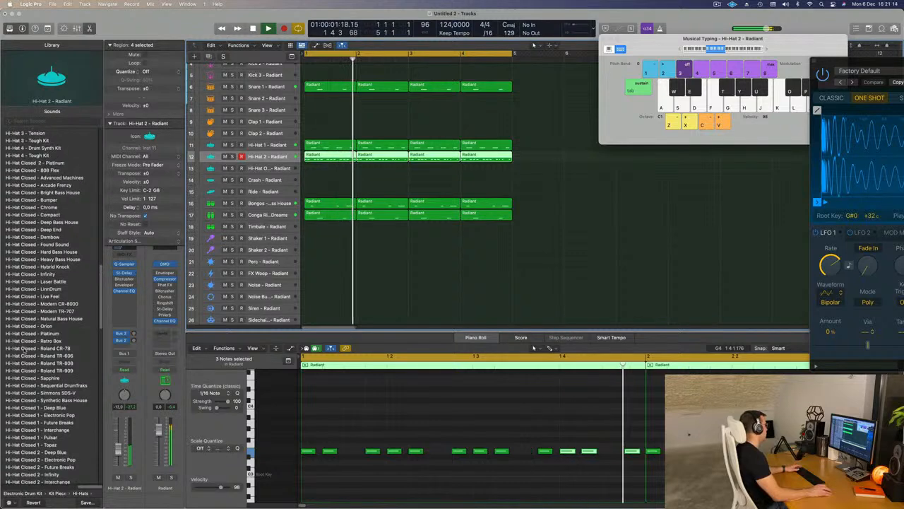
scroll(46, 319, "up", 4)
scroll(36, 245, "up", 15)
scroll(49, 249, "down", 9)
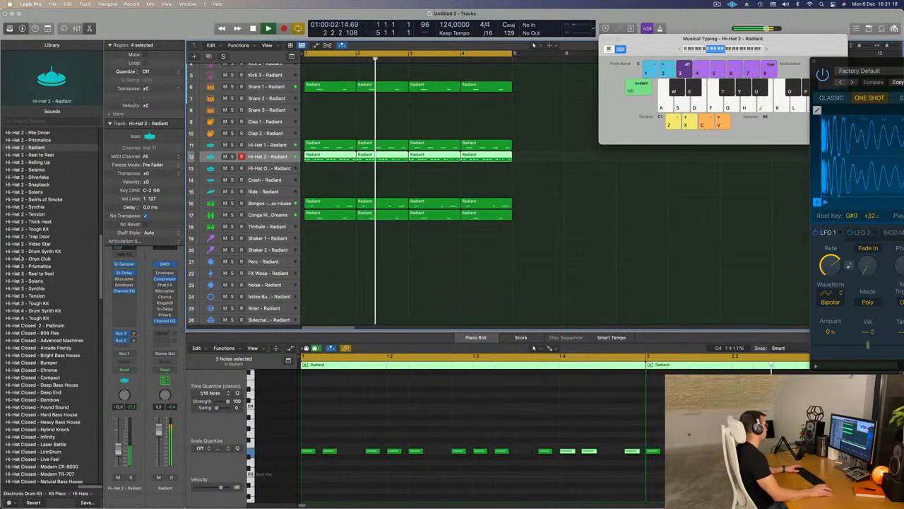
left_click(35, 325)
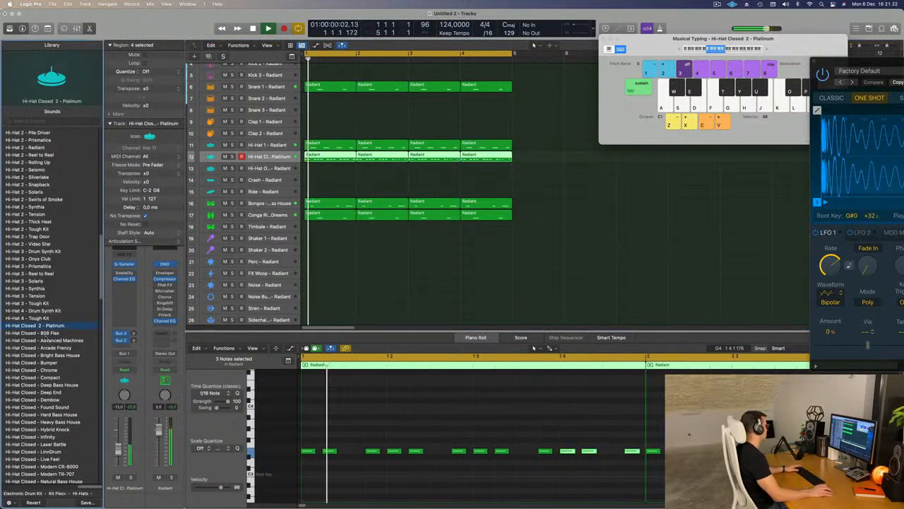
left_click(51, 342)
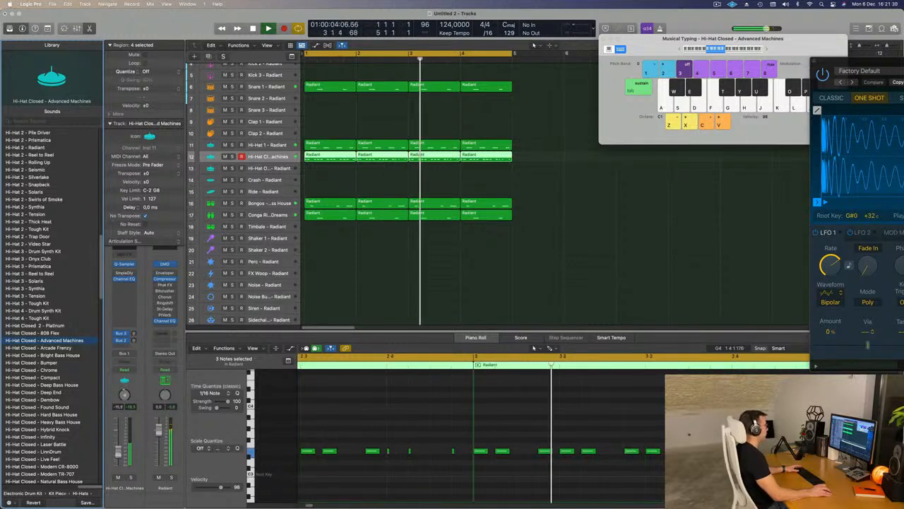
scroll(450, 290, "up", 5)
scroll(450, 291, "up", 3)
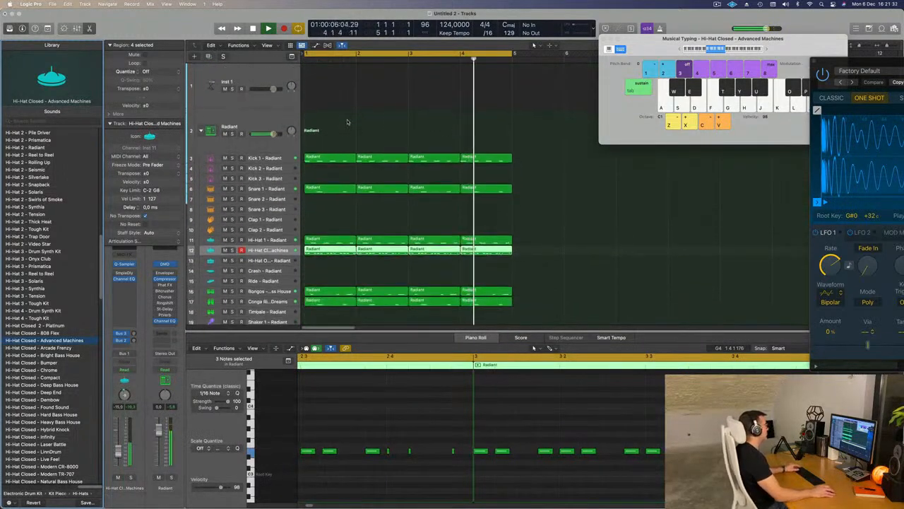
left_click(587, 236)
scroll(566, 242, "down", 1)
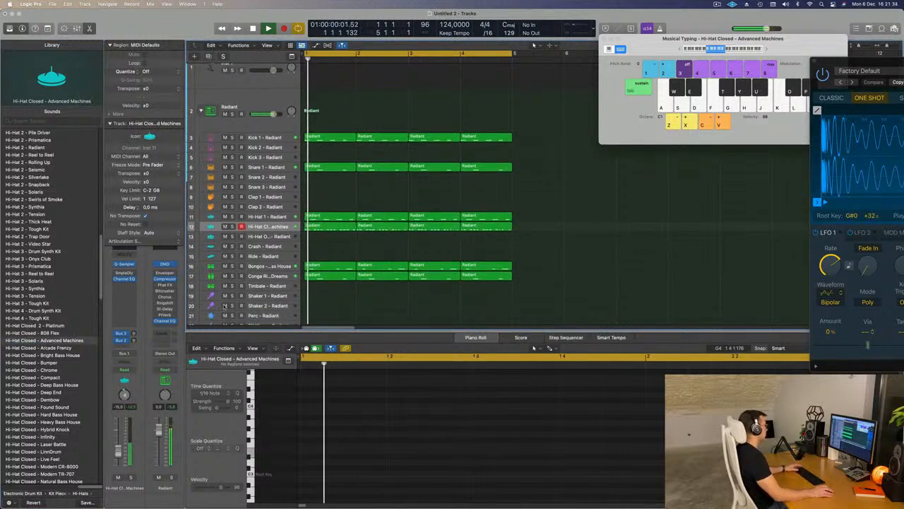
Step: Select the Bongos track and bring its channel volume to -23.0 dB
left_click(267, 266)
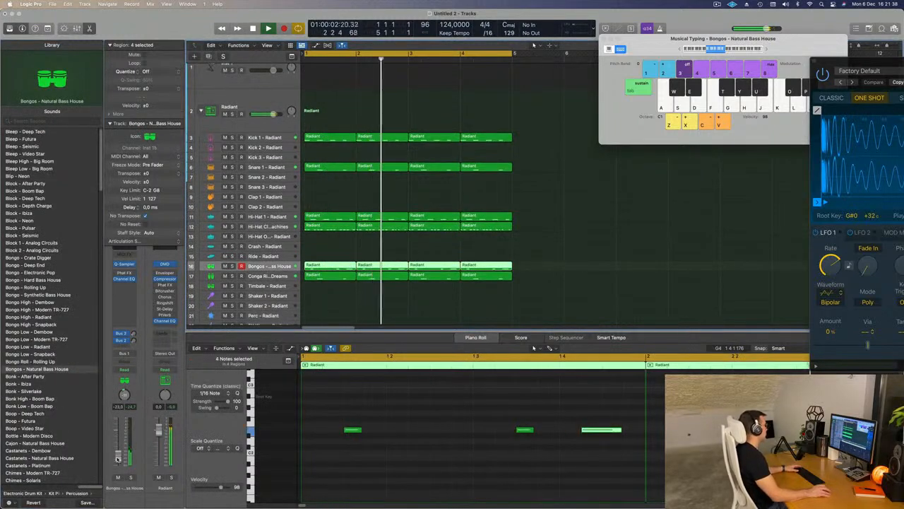
Step: Load the Alchemy synthesizer on the Inst 1 track and position its window over the arrangement
scroll(251, 75, "up", 1)
left_click(251, 75)
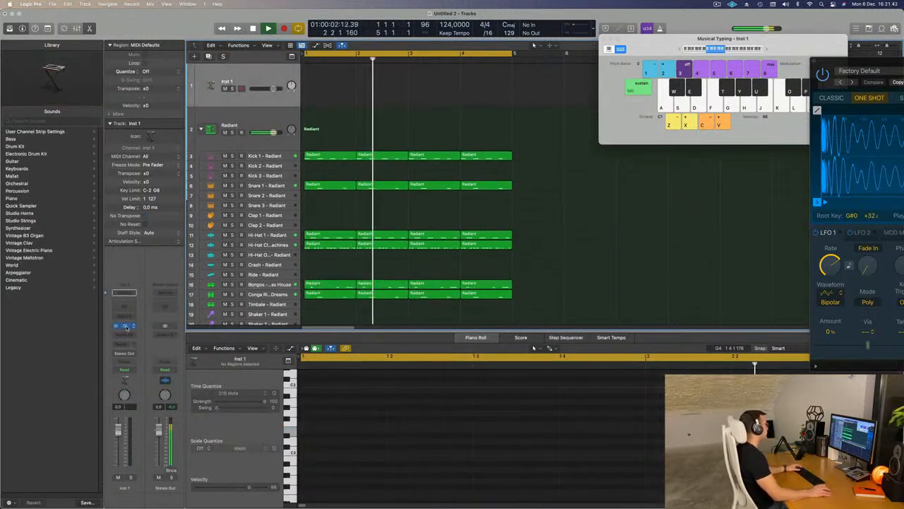
left_click(125, 326)
left_click_drag(488, 118, 521, 163)
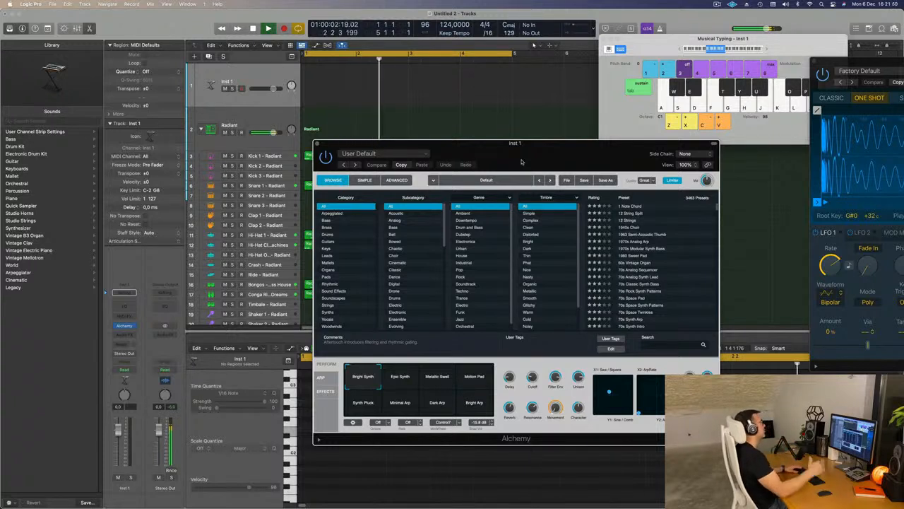
left_click_drag(522, 163, 486, 132)
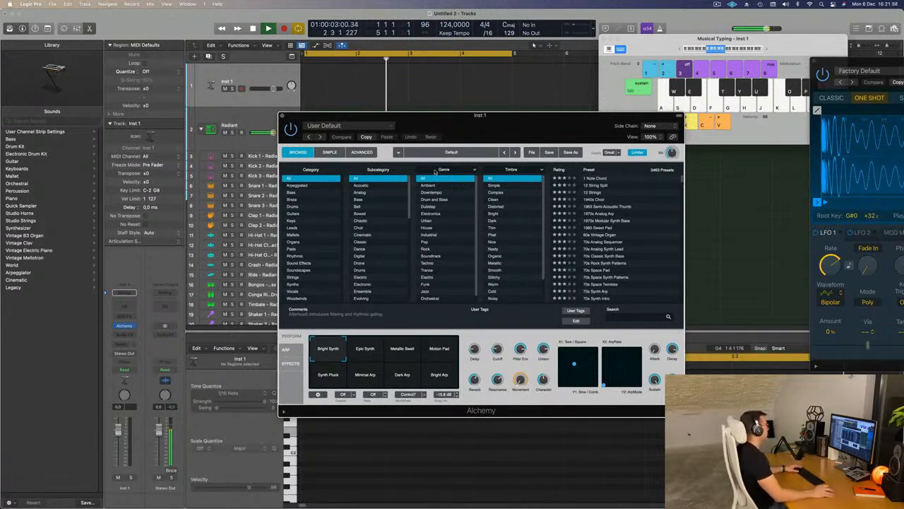
Step: Filter Alchemy's presets to the Bass category with the Simple timbre and load the Layered Brass preset
left_click(299, 194)
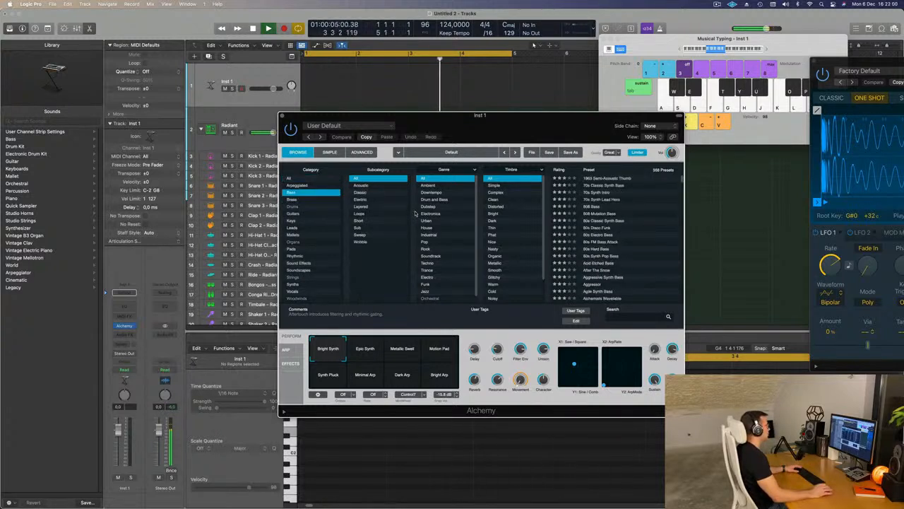
left_click(492, 186)
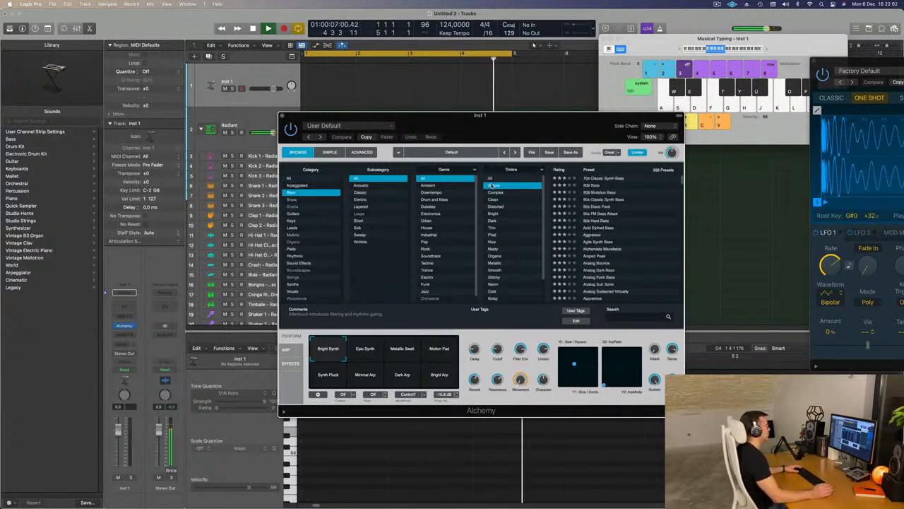
scroll(633, 213, "down", 5)
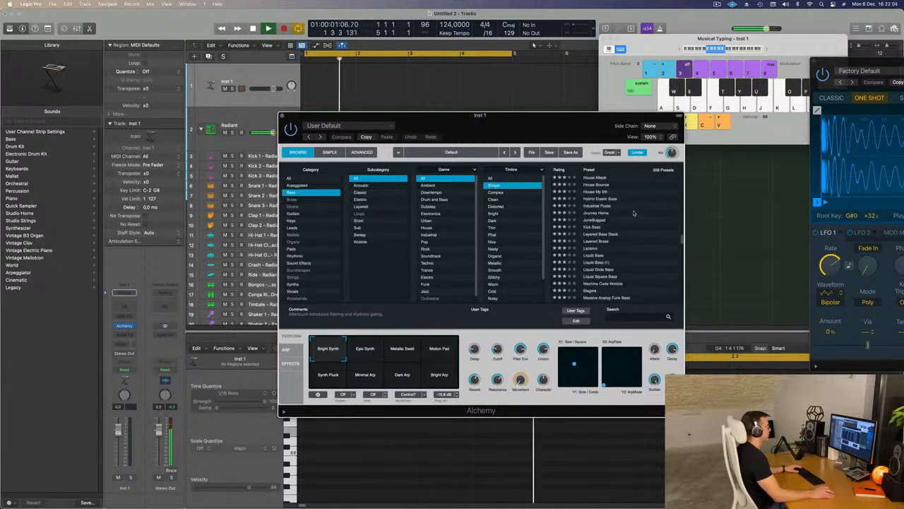
left_click(587, 242)
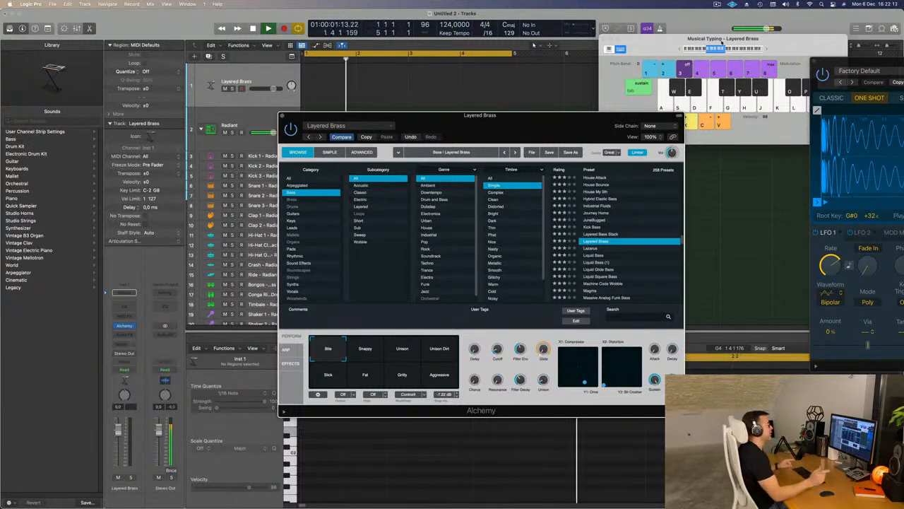
Step: Play test notes with Layered Brass and try its Snappy, Unison and Unison Dirt variations
left_click_drag(654, 51, 612, 50)
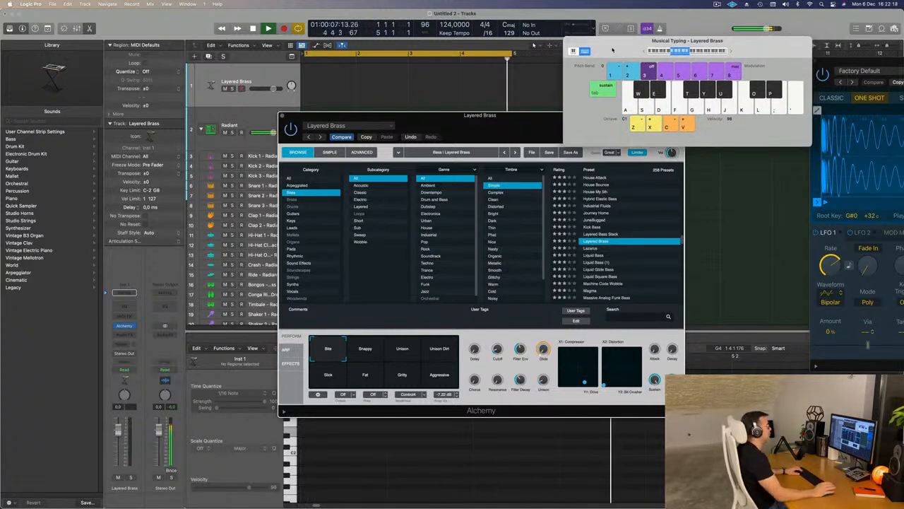
key("g")
key("g")
left_click_drag(500, 113, 521, 64)
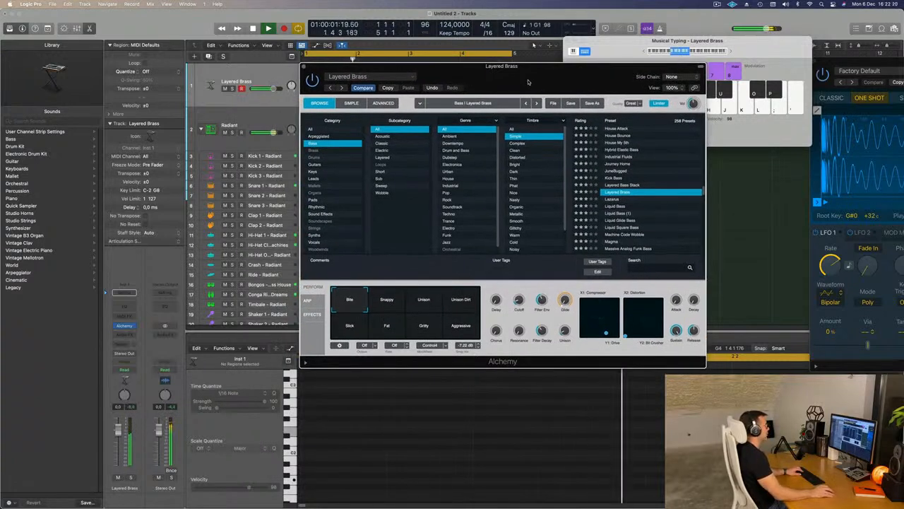
left_click(379, 309)
left_click(427, 304)
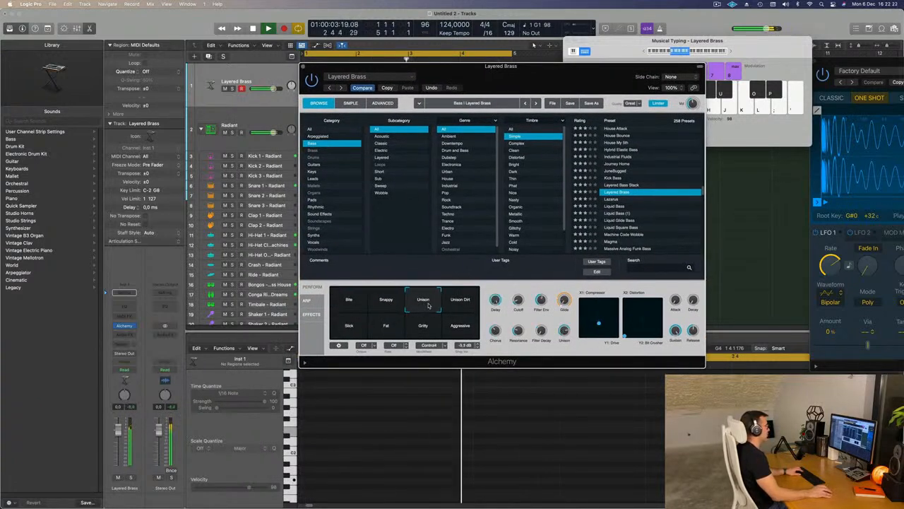
left_click(463, 305)
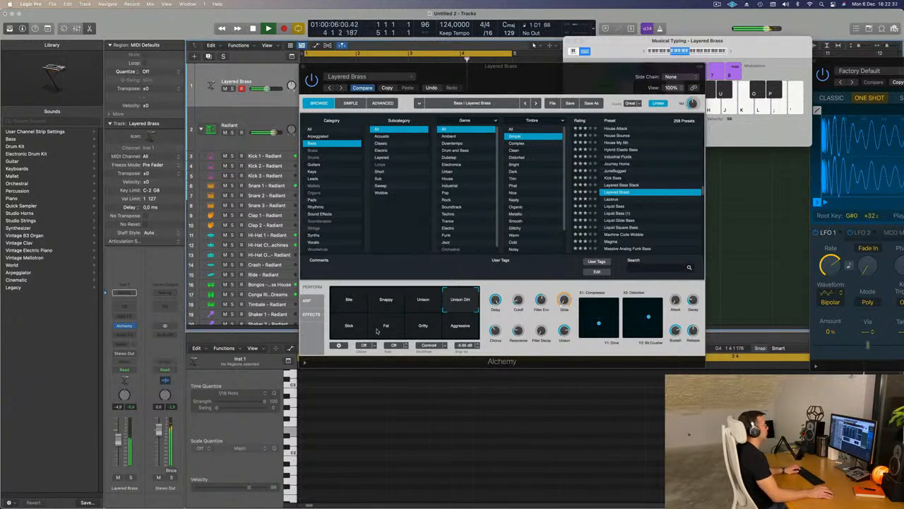
Step: Try the Lazarus bass preset with its Thick, Wide Sweep and Solid & Wide variations
left_click(612, 200)
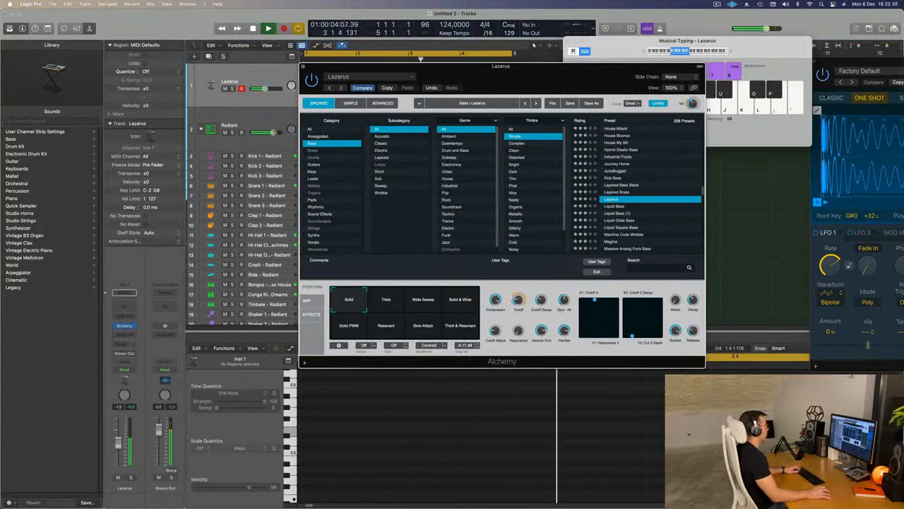
left_click(387, 304)
left_click(430, 305)
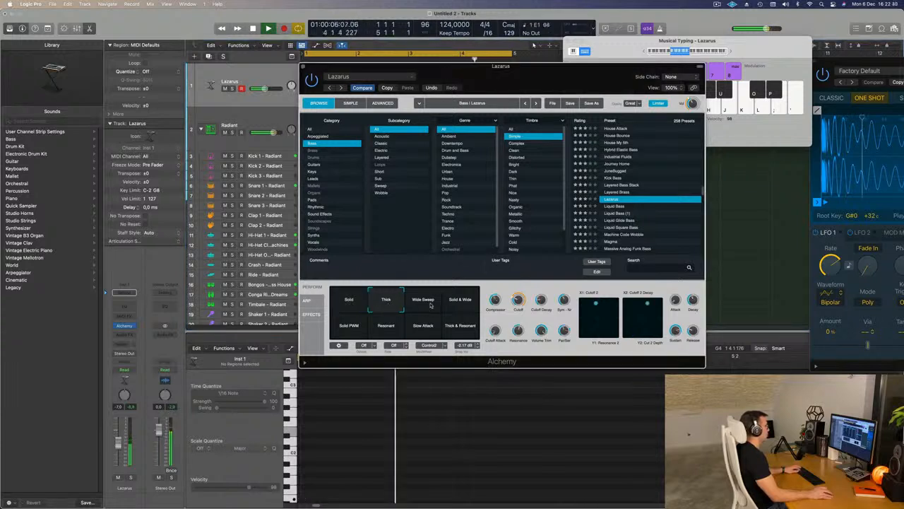
left_click(472, 303)
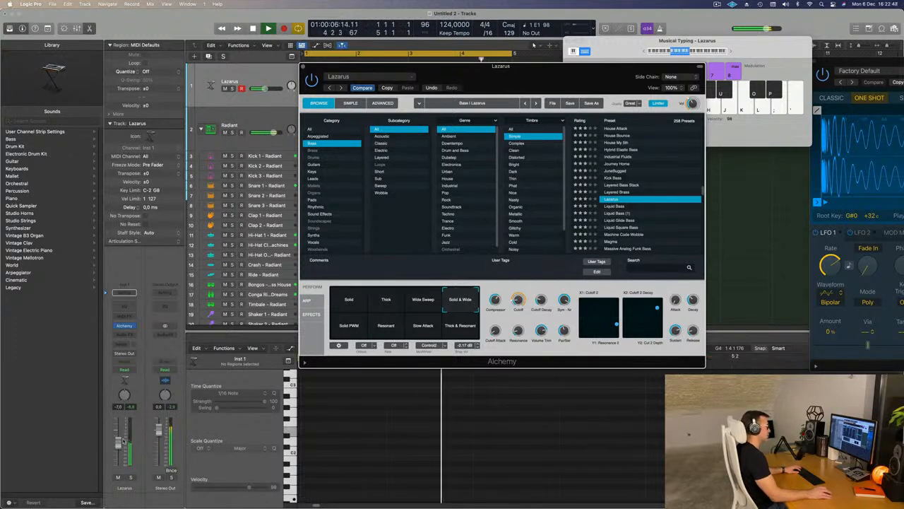
Step: Try the Liquid Glide Bass, Liquid Square Bass, Magma and Massive Analog Funk Bass presets
left_click(619, 222)
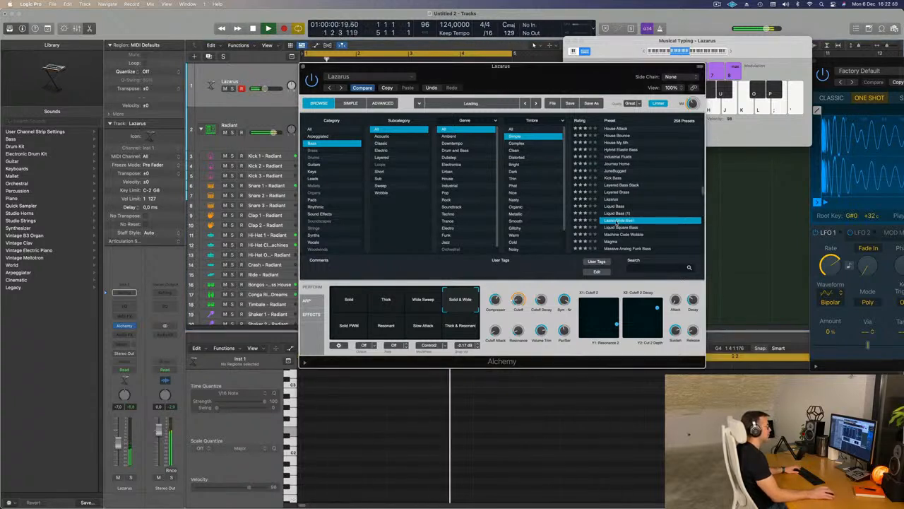
left_click(626, 228)
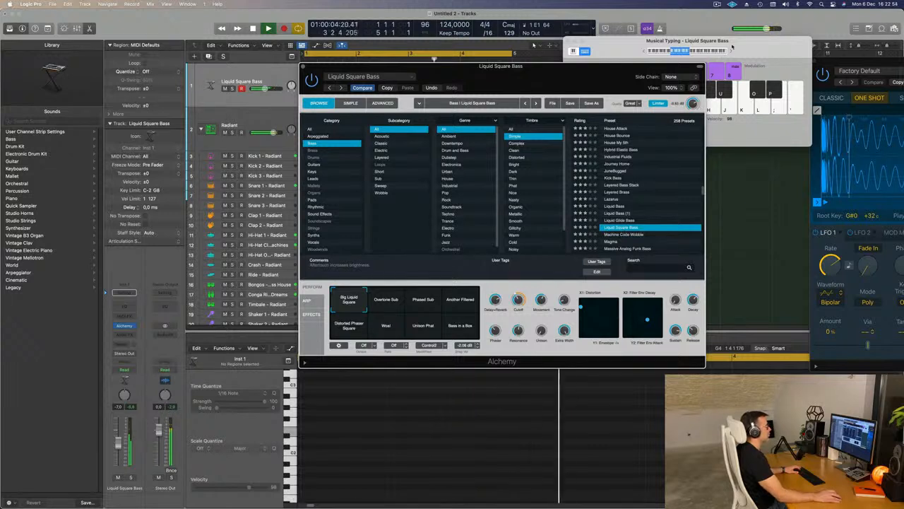
scroll(647, 221, "down", 1)
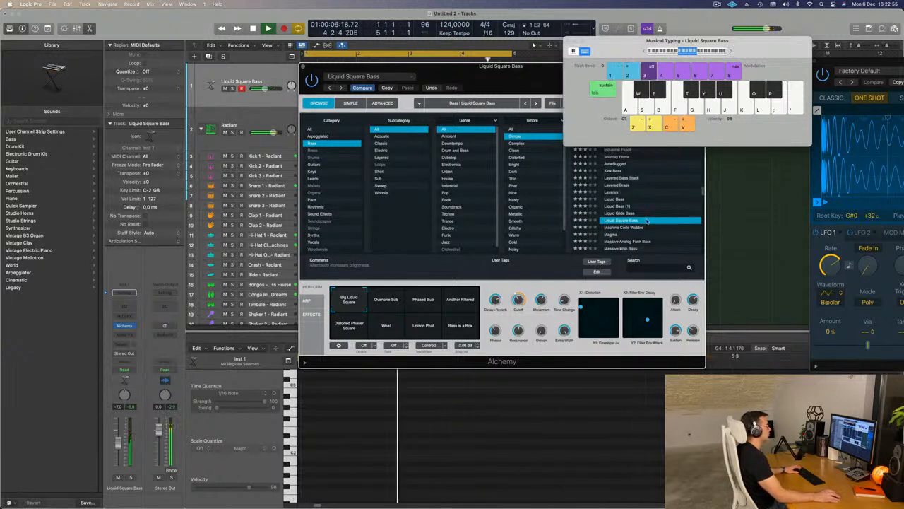
left_click(617, 237)
left_click(613, 235)
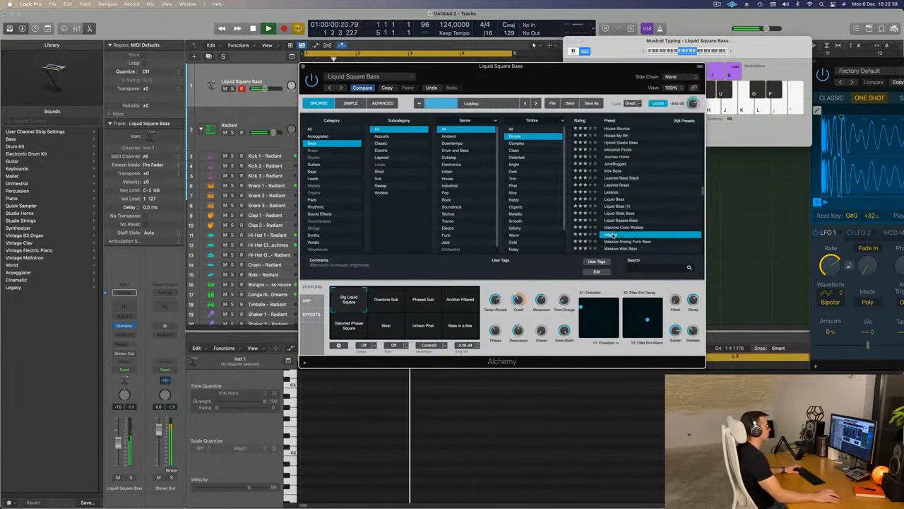
scroll(638, 227, "down", 3)
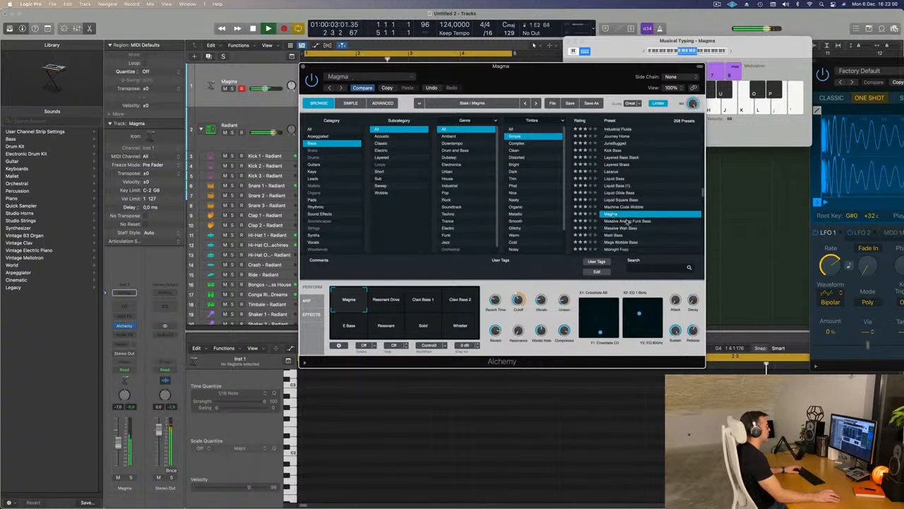
left_click(626, 221)
scroll(627, 223, "down", 3)
Step: Try the Math Bass preset, comparing its Dry, Resonant 1 and Rounded 1 variations with Wet
left_click(611, 211)
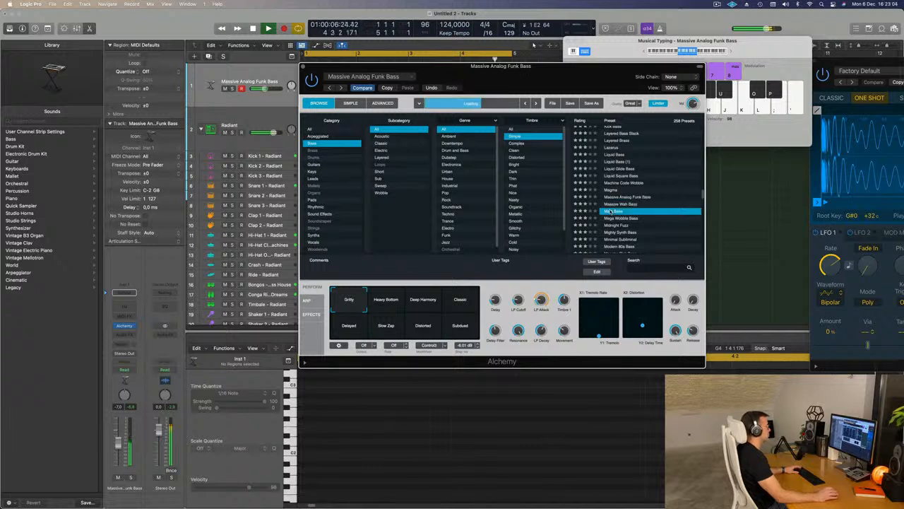
left_click(396, 306)
left_click(420, 303)
left_click(452, 304)
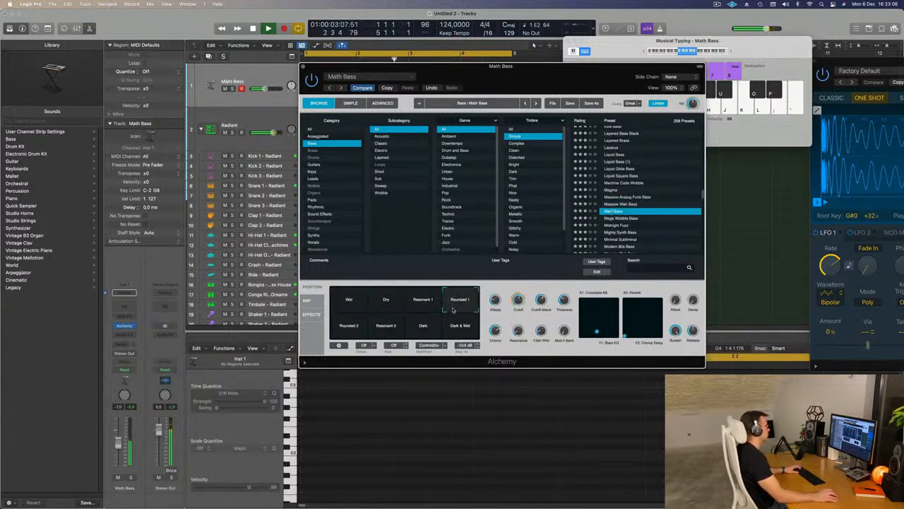
left_click(348, 300)
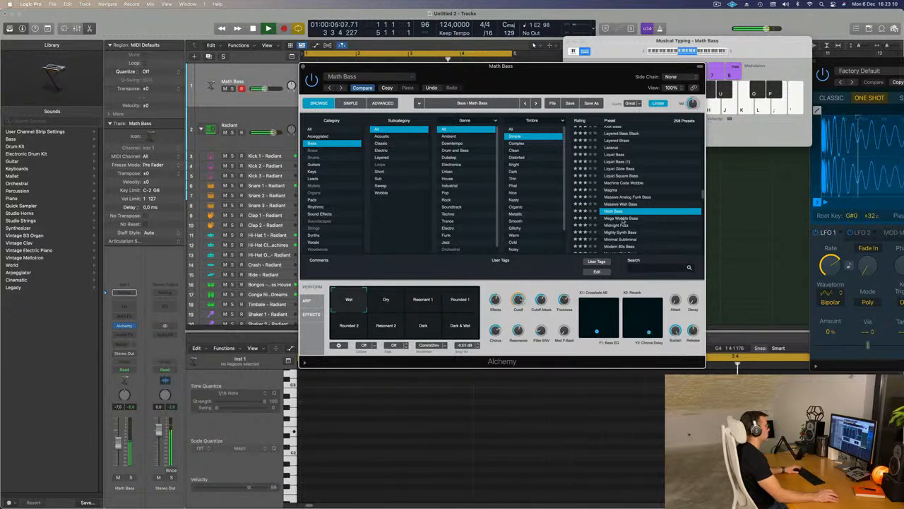
Step: Try the Mighty Synth Bass preset on the bass track
scroll(622, 220, "down", 1)
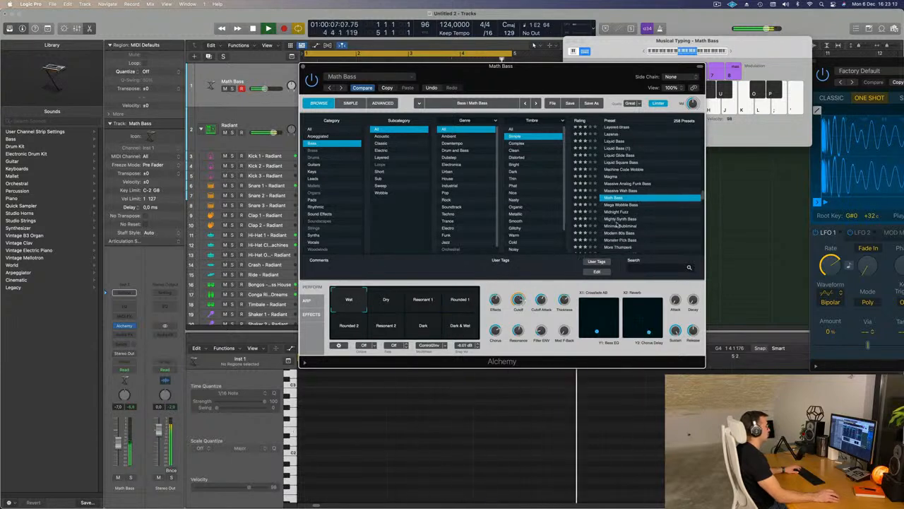
left_click(624, 220)
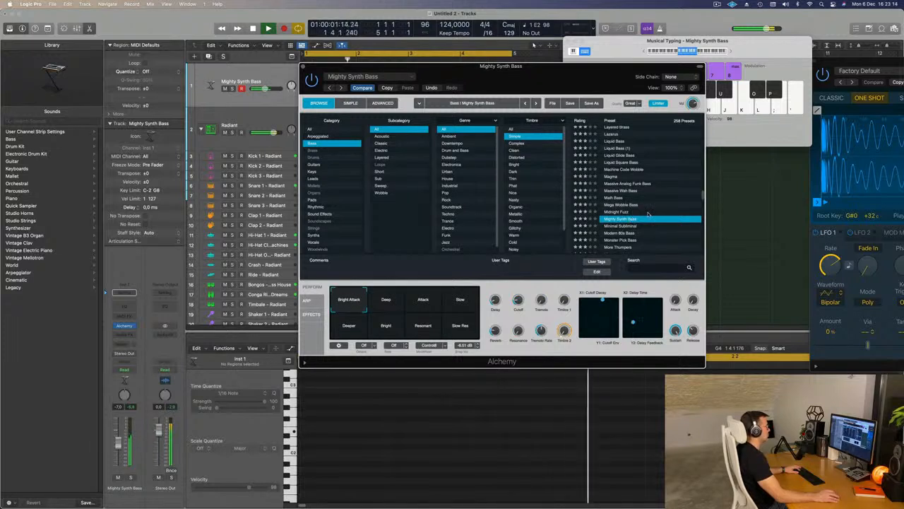
scroll(648, 214, "down", 1)
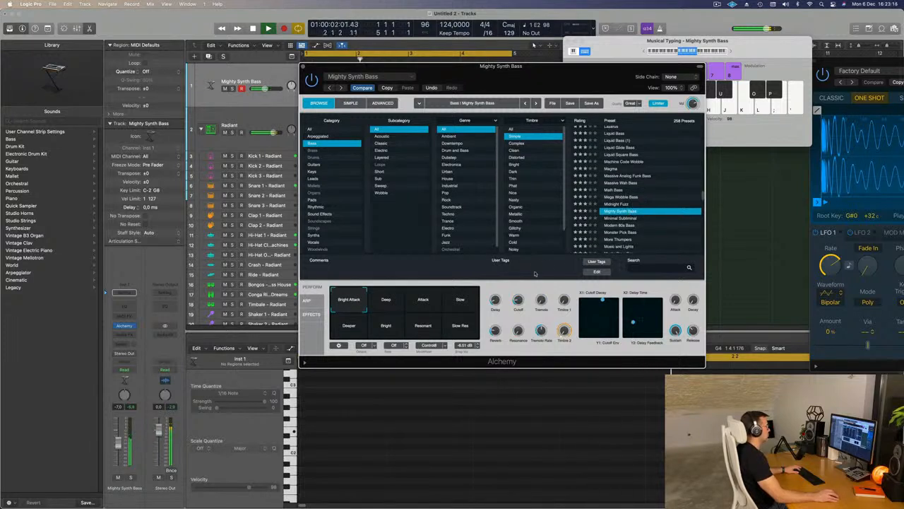
Step: Try the Minimal Subliminal preset with its Steady, Thick and Rich Bass variations, lowering the typing keyboard by one octave
left_click(623, 218)
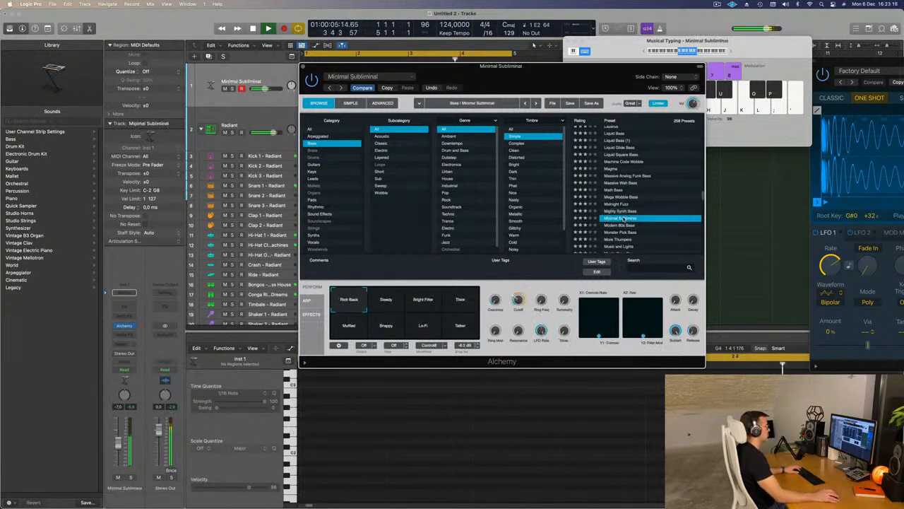
left_click(388, 301)
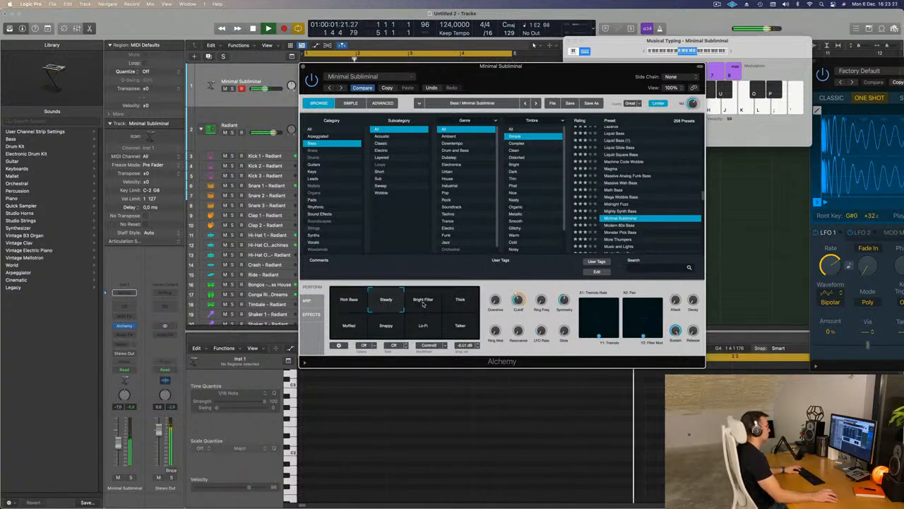
left_click(471, 302)
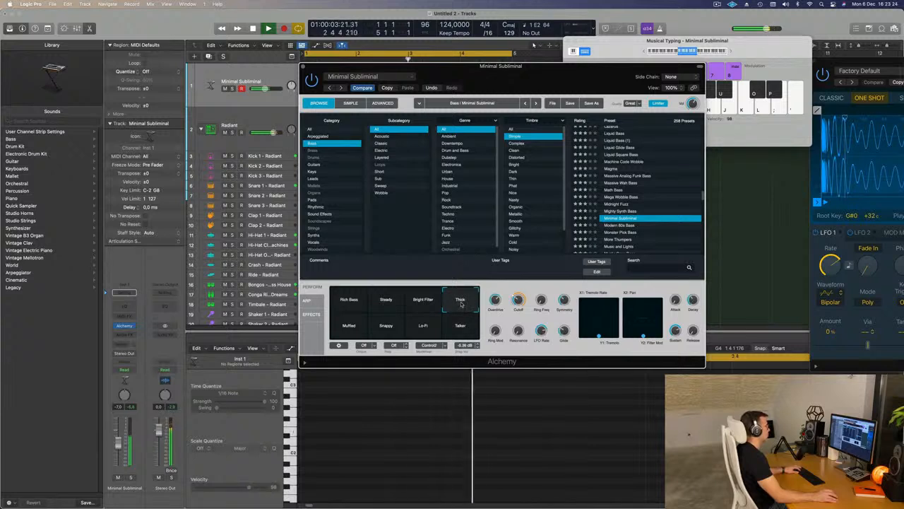
left_click(770, 55)
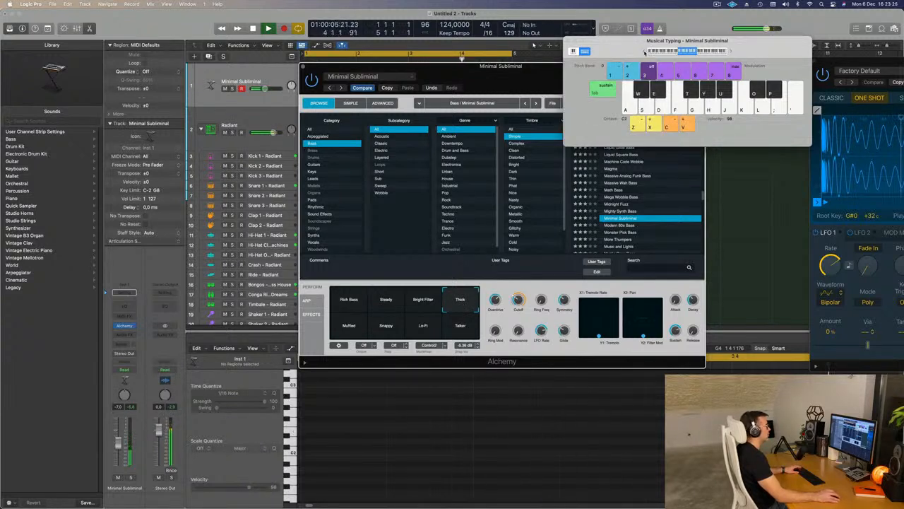
left_click(337, 300)
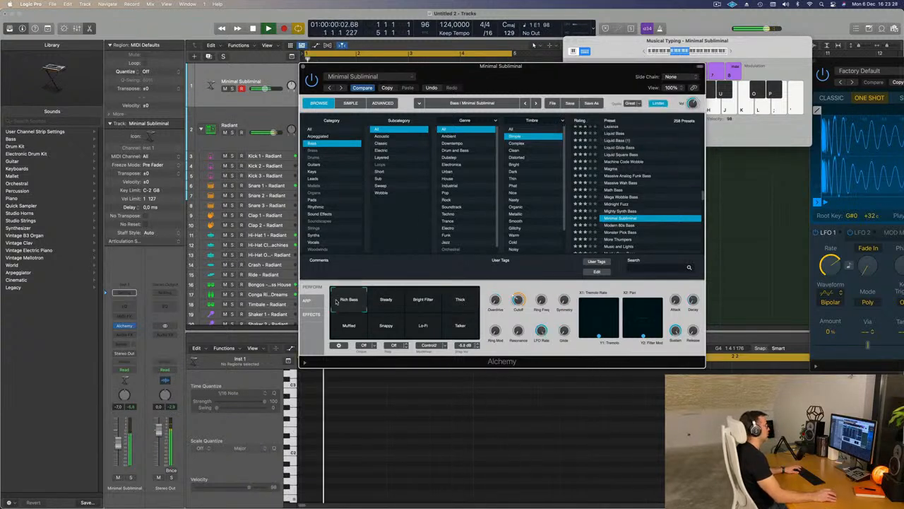
Step: Load the Modern 80s Bass preset, raise the typing keyboard to octave C2 and play a test note
scroll(639, 233, "down", 1)
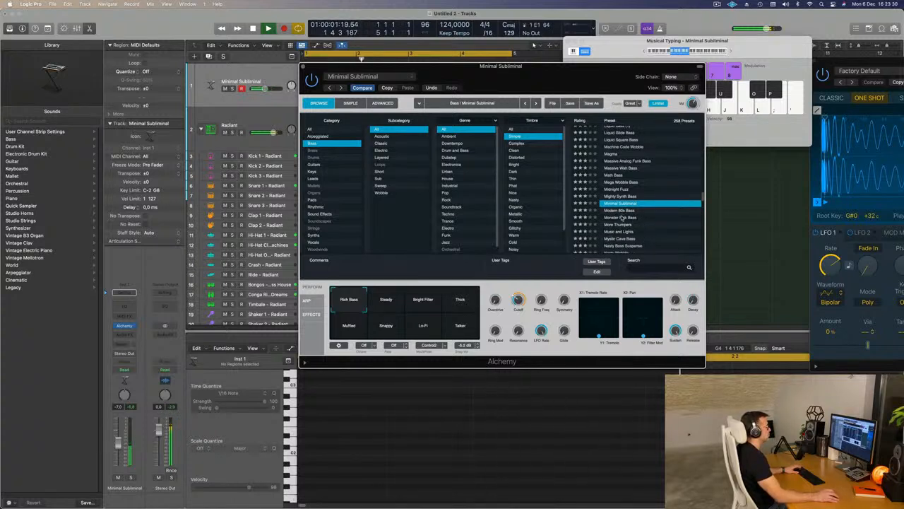
left_click(623, 211)
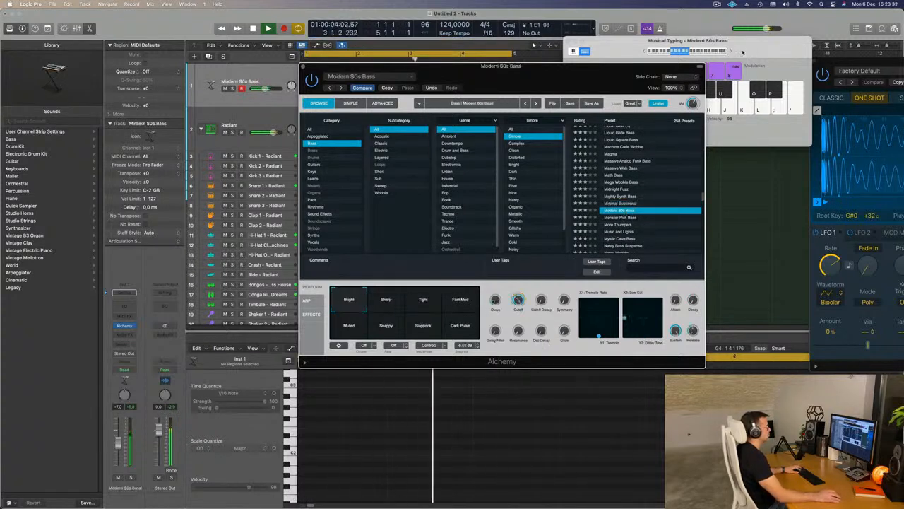
left_click(732, 52)
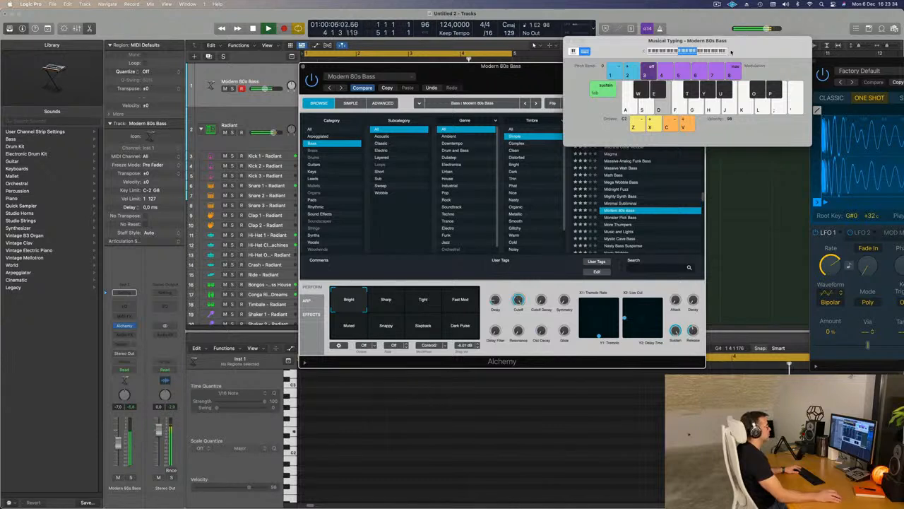
key("d")
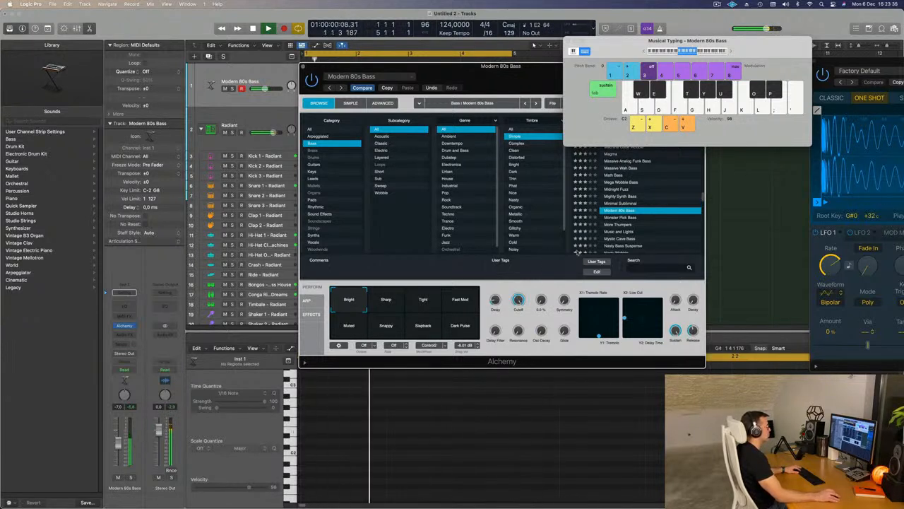
Step: Try the Monster Pick Bass preset and the More Thumpers preset with its Solid 2, Wide, Simple and Resonant variations
left_click(639, 218)
left_click(624, 219)
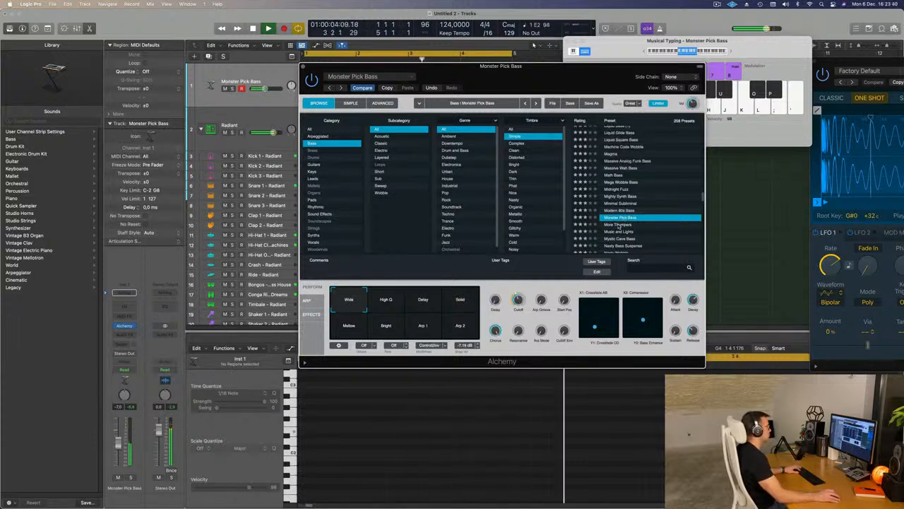
left_click(619, 225)
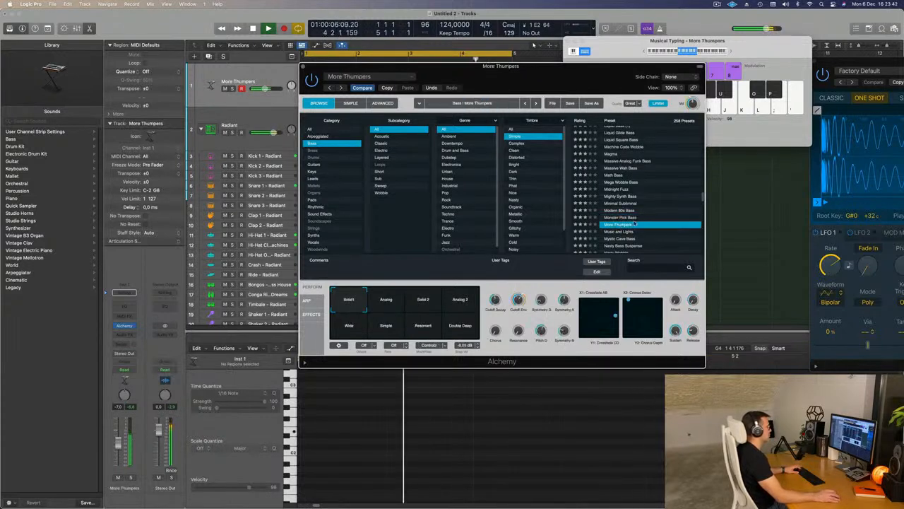
left_click(397, 302)
left_click(410, 306)
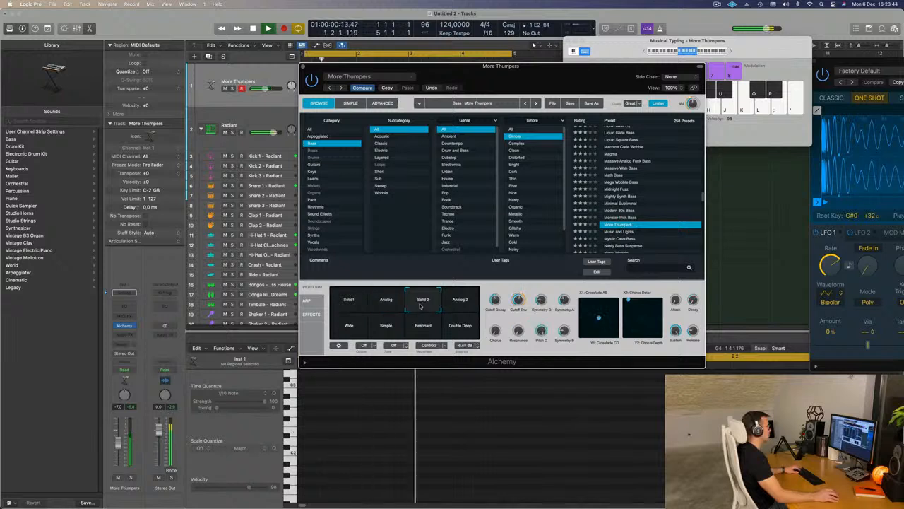
left_click(446, 311)
left_click(349, 327)
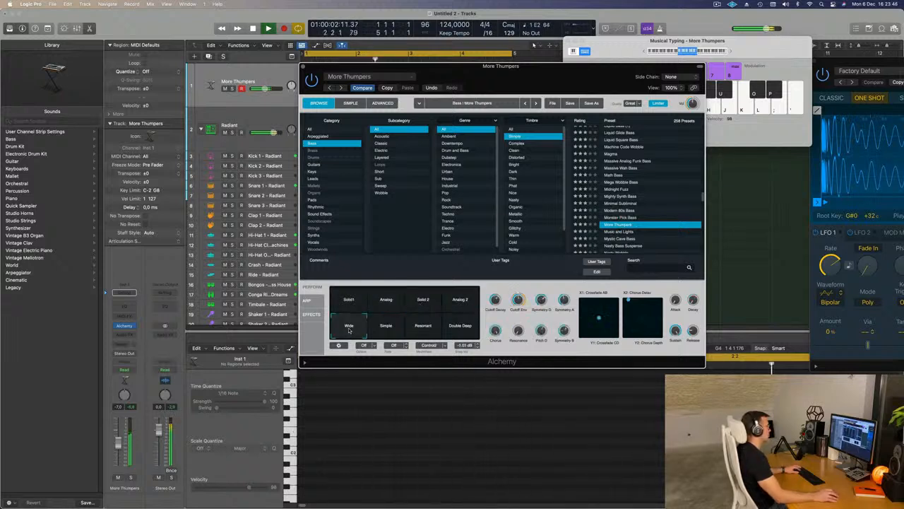
left_click(386, 327)
left_click(422, 327)
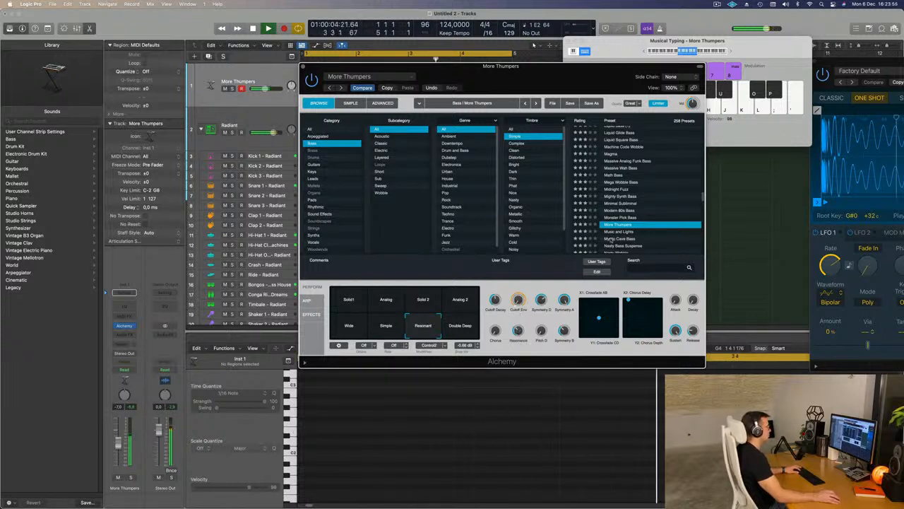
Step: Try the Music and Lights, Mystic Cave Bass, Nasty Bass Suspense and Nasty Wobble presets on the bass track
left_click(627, 232)
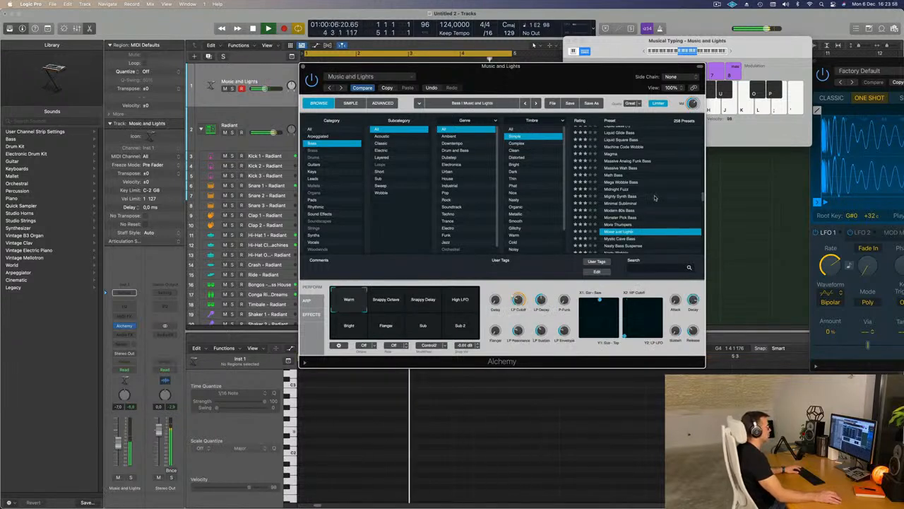
scroll(642, 205, "down", 2)
left_click(627, 208)
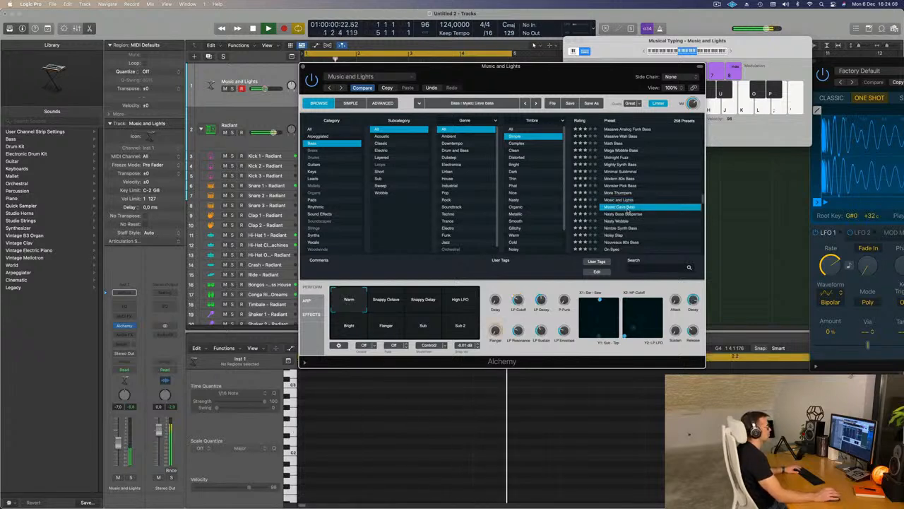
left_click(618, 214)
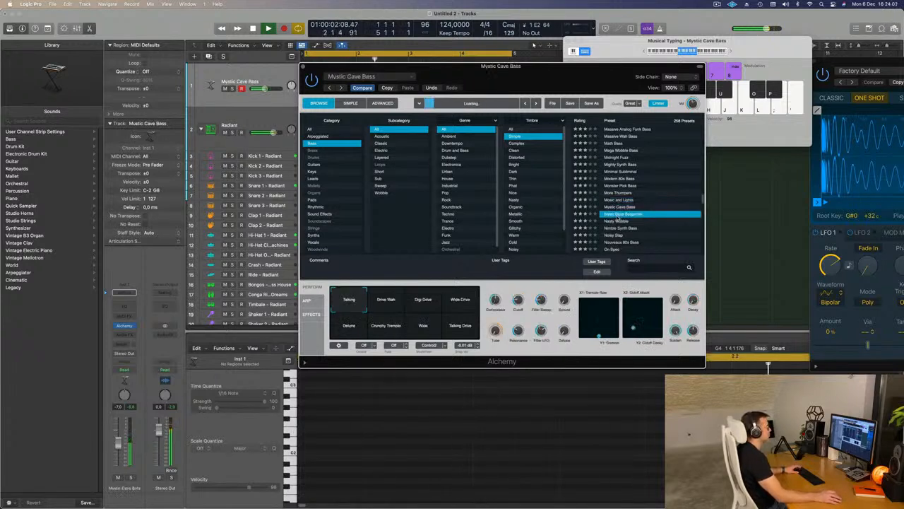
scroll(632, 212, "down", 2)
left_click(617, 199)
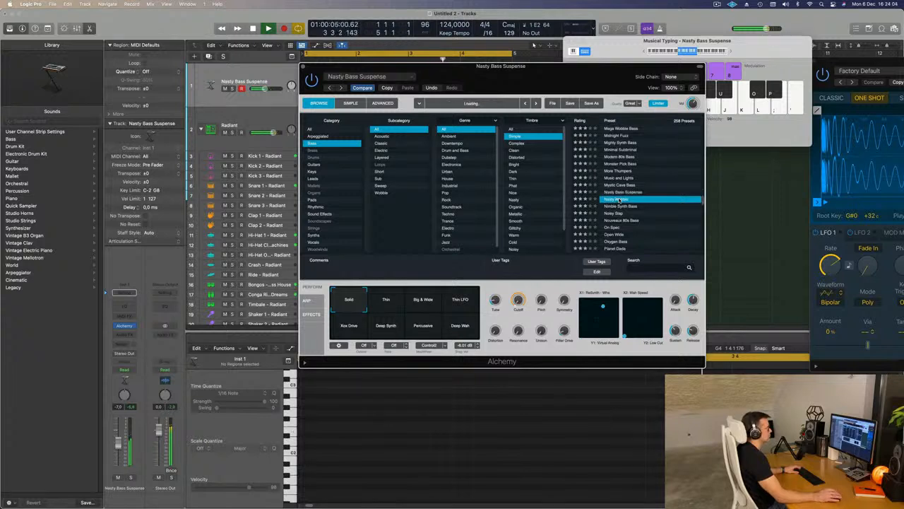
Step: Try the Noisy Slap, Nouveaux 80s Bass, On Spec and Open Wide presets on the bass track
scroll(648, 209, "down", 2)
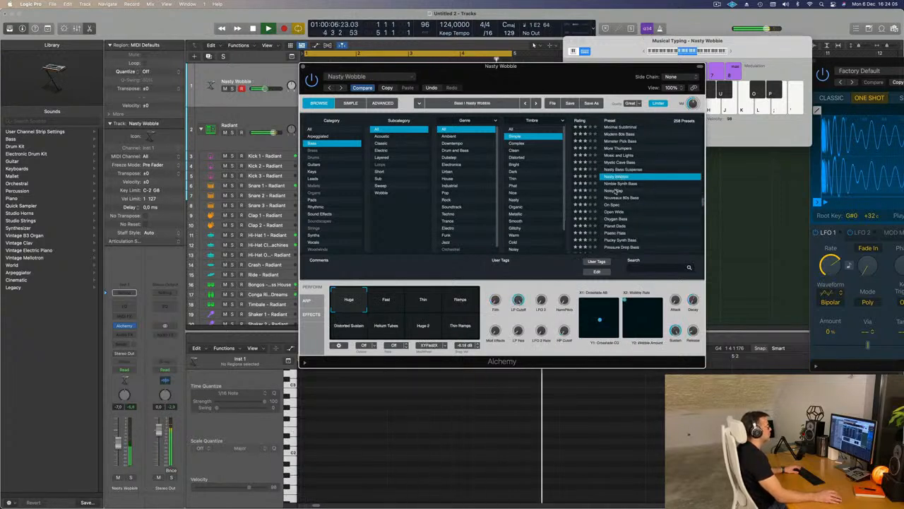
left_click(617, 191)
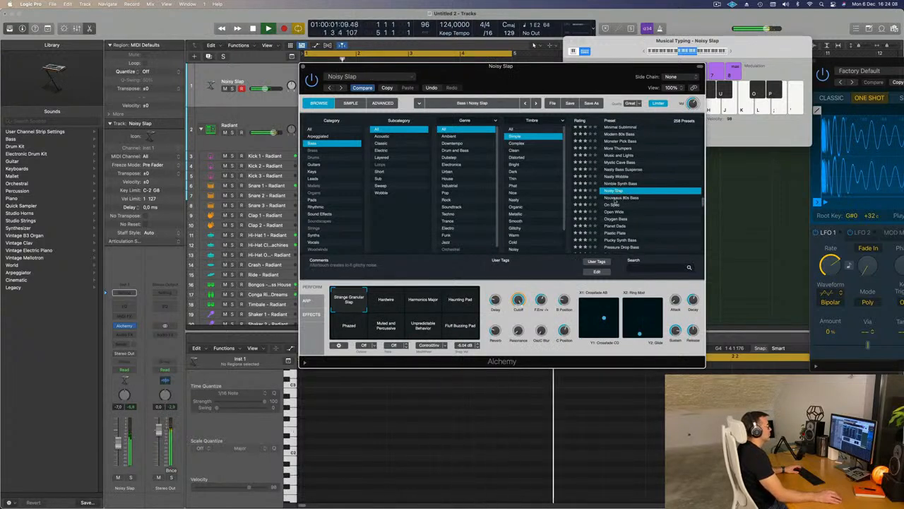
left_click(619, 198)
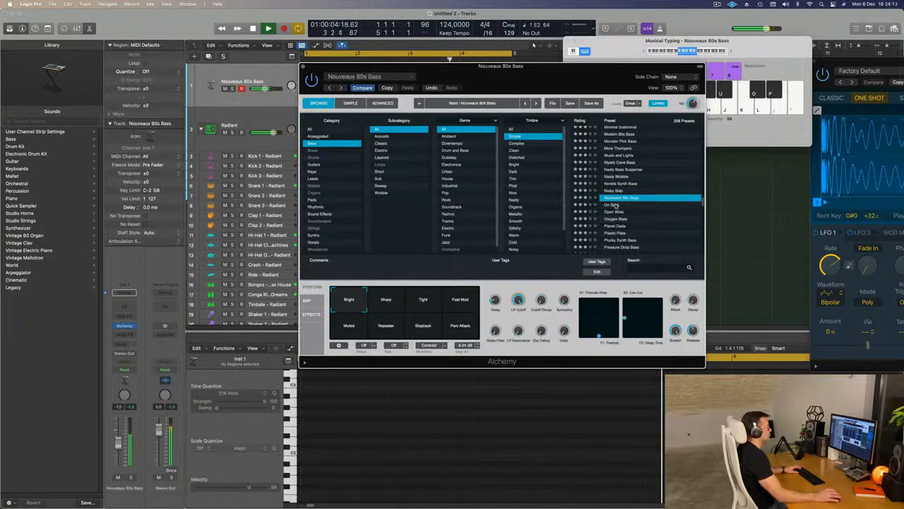
left_click(616, 205)
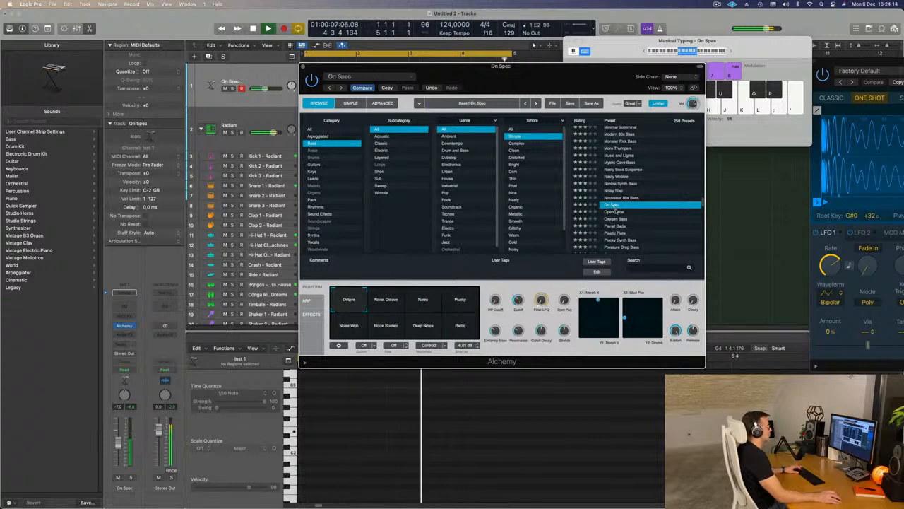
left_click(615, 212)
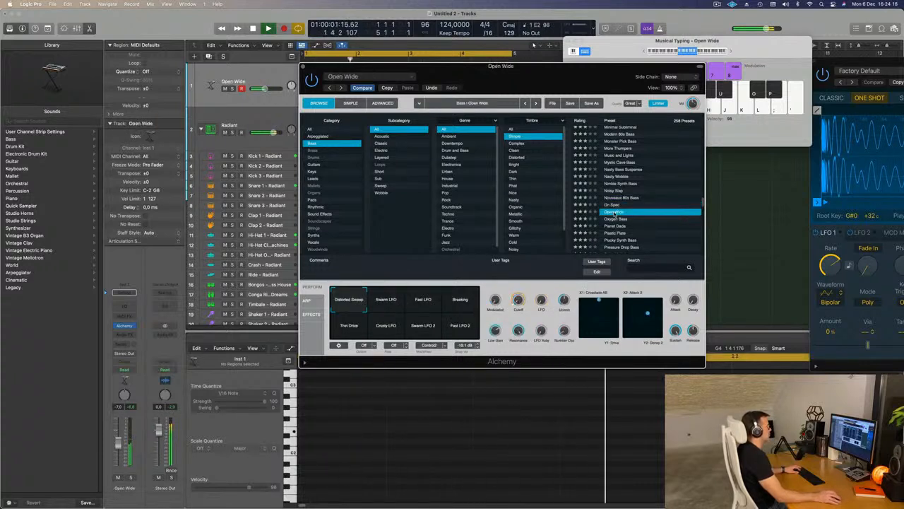
Step: Load the Plucky Synth Bass preset and record a one-bar bass line of five repeated E notes
scroll(636, 215, "down", 3)
left_click(616, 205)
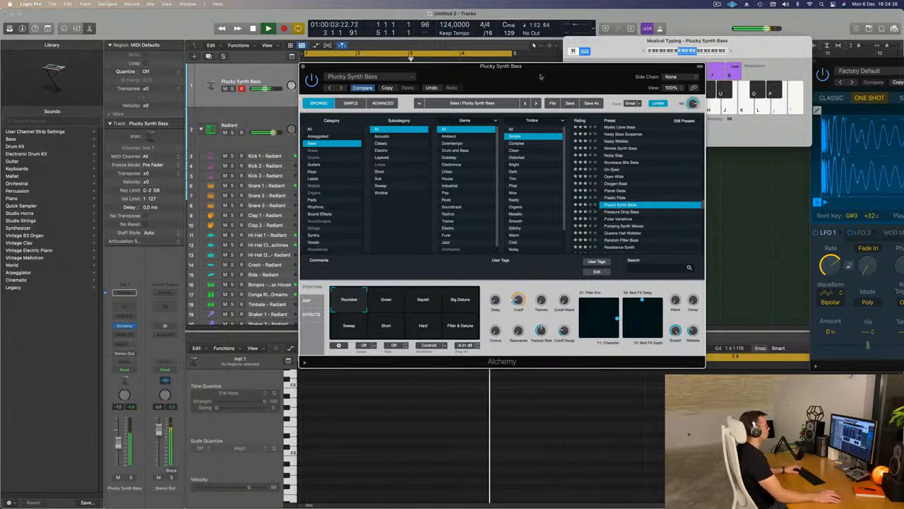
left_click_drag(540, 78, 621, 146)
key("r")
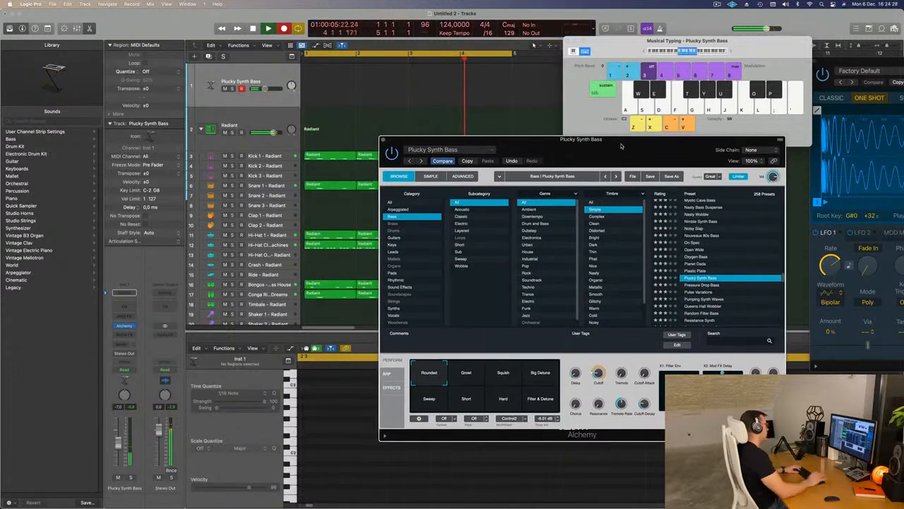
key("d")
key("d")
key("d")
key("d")
key("space")
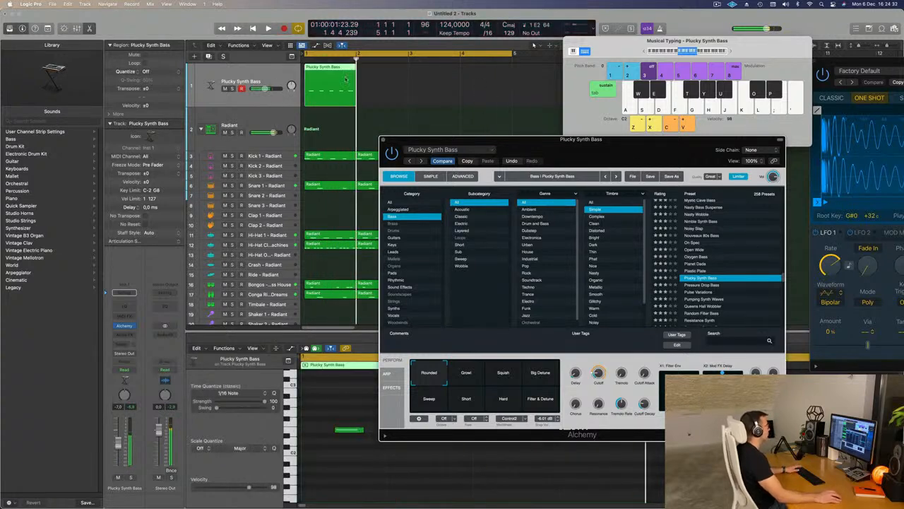
Step: Quantize all recorded bass notes to 1/16 Note and play back the loop
left_click_drag(558, 138, 891, 57)
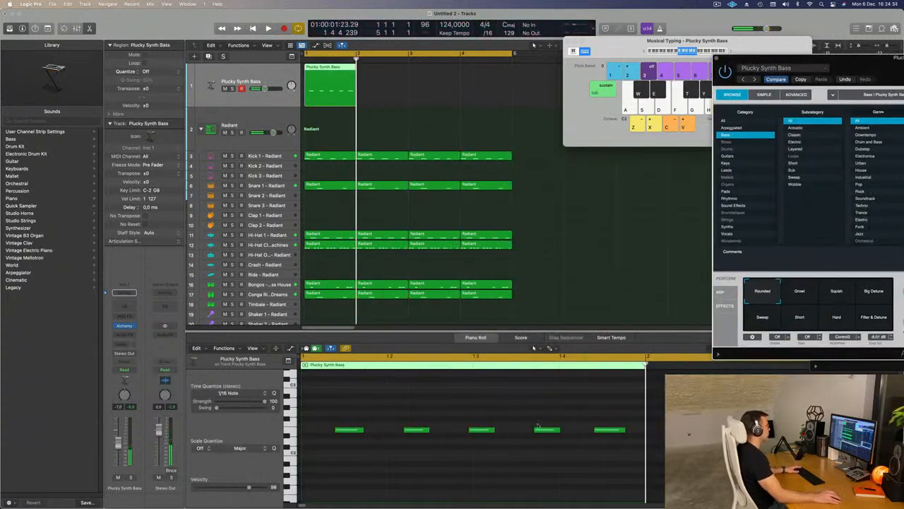
left_click(418, 488)
key("super+a")
key("q")
key("space")
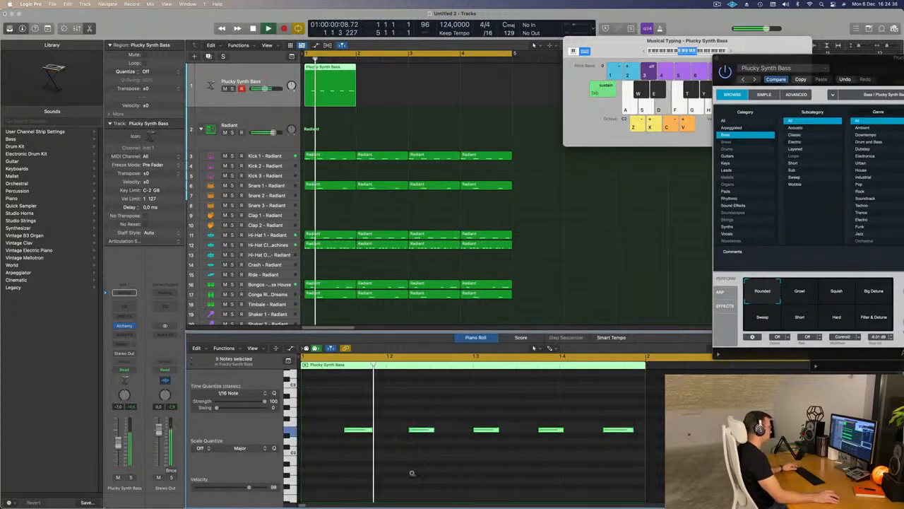
Step: Repeat the one-bar bass region three times to fill the four-bar loop
scroll(394, 466, "down", 3)
left_click(365, 95)
left_click(332, 86)
key("super+r")
key("super+r")
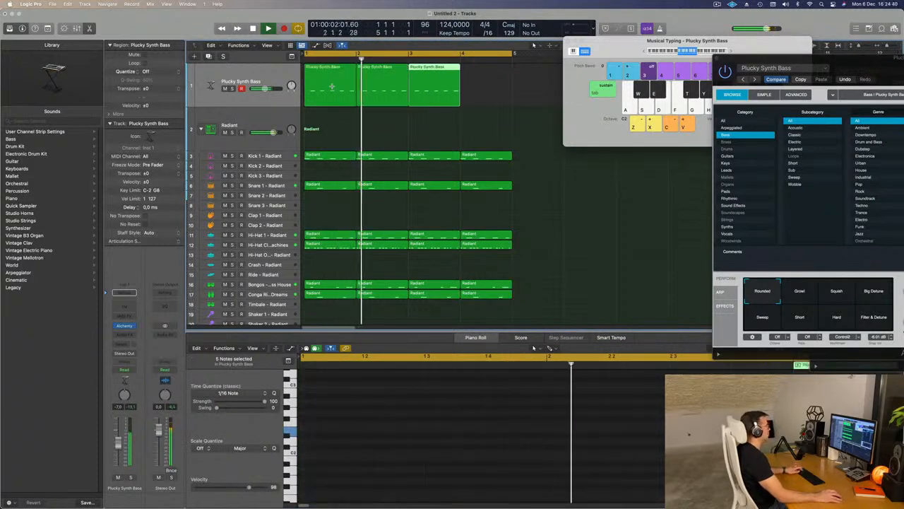
key("super+r")
Step: Compare the Growl, Big Detune, Filter & Detune, Hard and Short variations of Plucky Synth Bass against the playing loop
left_click_drag(806, 66, 429, 84)
key("space")
left_click(423, 311)
left_click(461, 311)
left_click(499, 314)
left_click(499, 336)
left_click(461, 336)
left_click(424, 336)
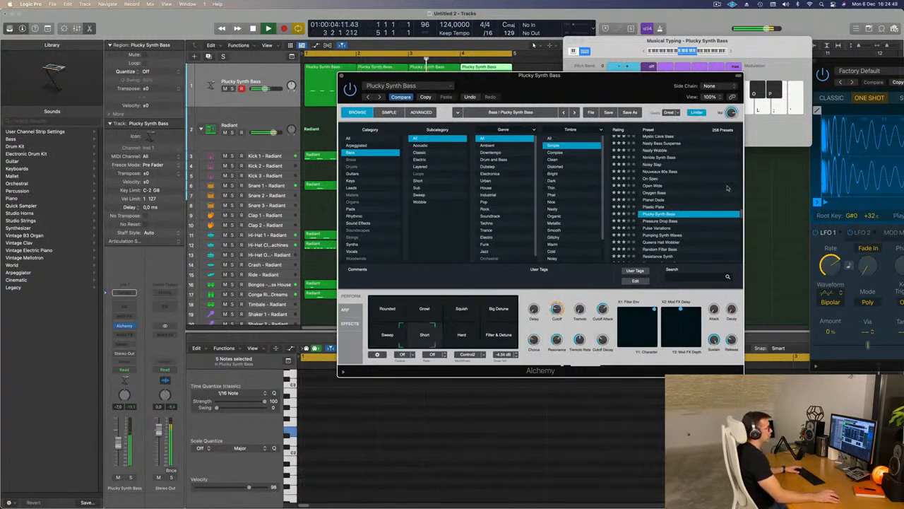
Step: Load the Pressure Drop Bass preset and raise the bass track's volume to about -5.4 dB
scroll(671, 198, "down", 2)
left_click(661, 205)
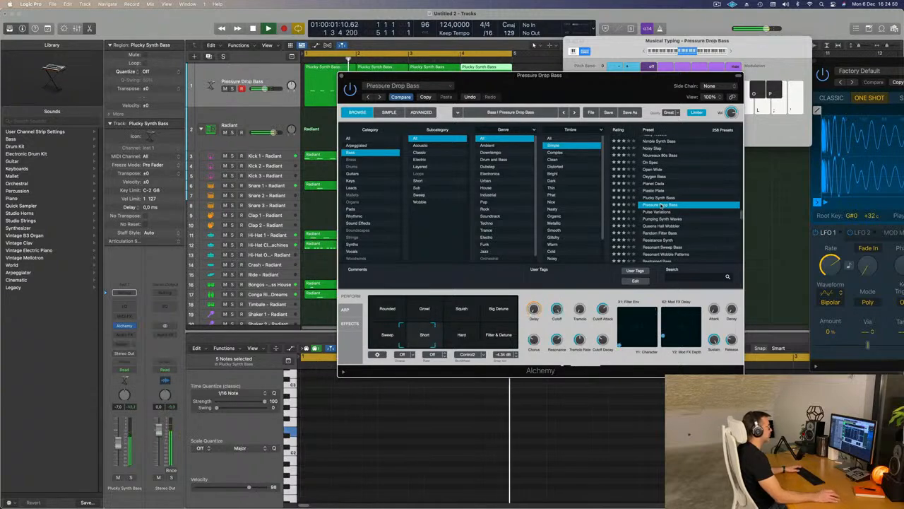
left_click_drag(576, 82, 603, 128)
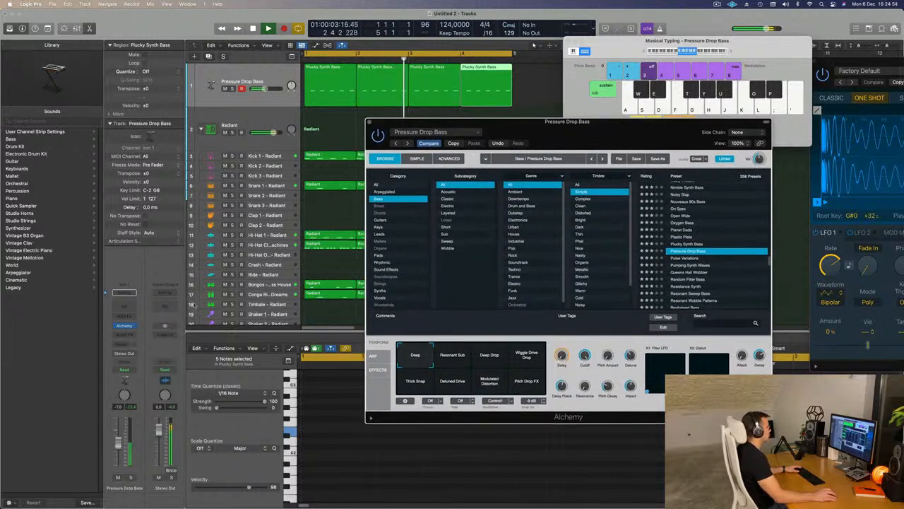
left_click_drag(118, 443, 119, 440)
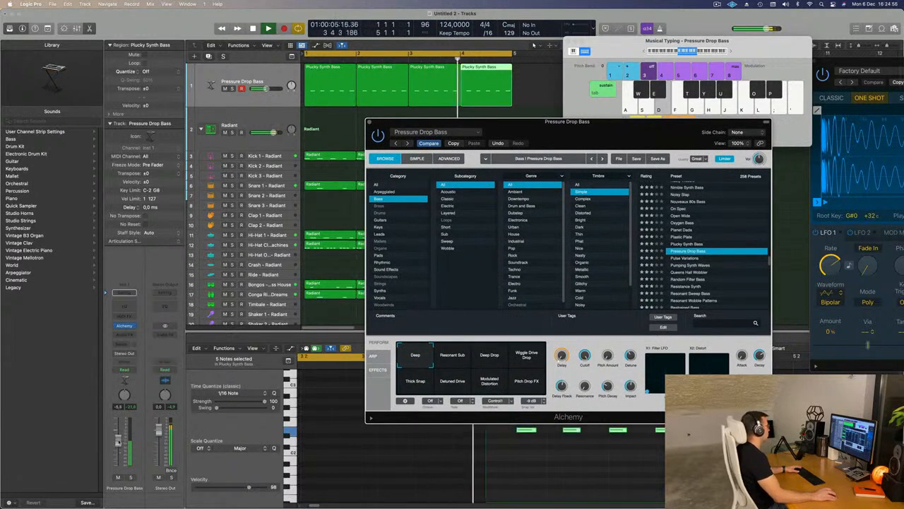
Step: Insert a stereo Compressor on the bass track, side-chain it to Kick 1 - Radiant (Inst 2) and lower its ratio
left_click(125, 334)
mouse_move(141, 362)
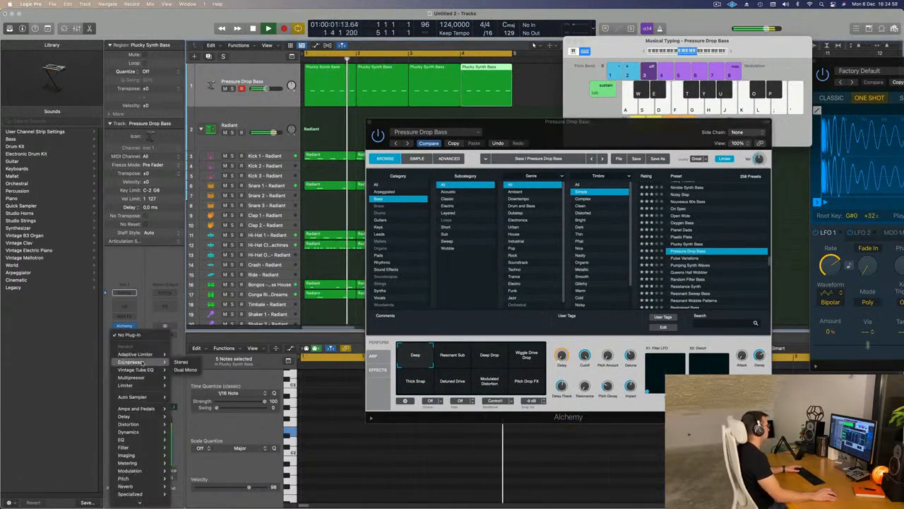
left_click(181, 362)
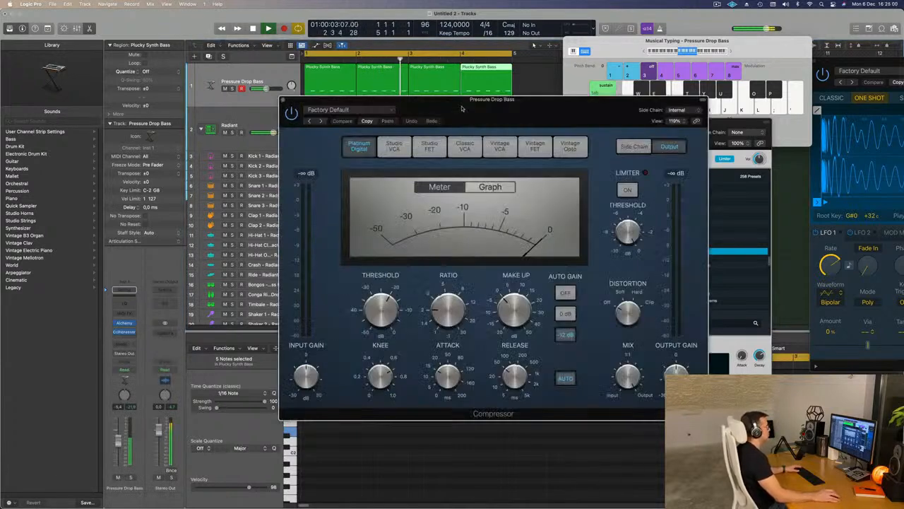
left_click(657, 106)
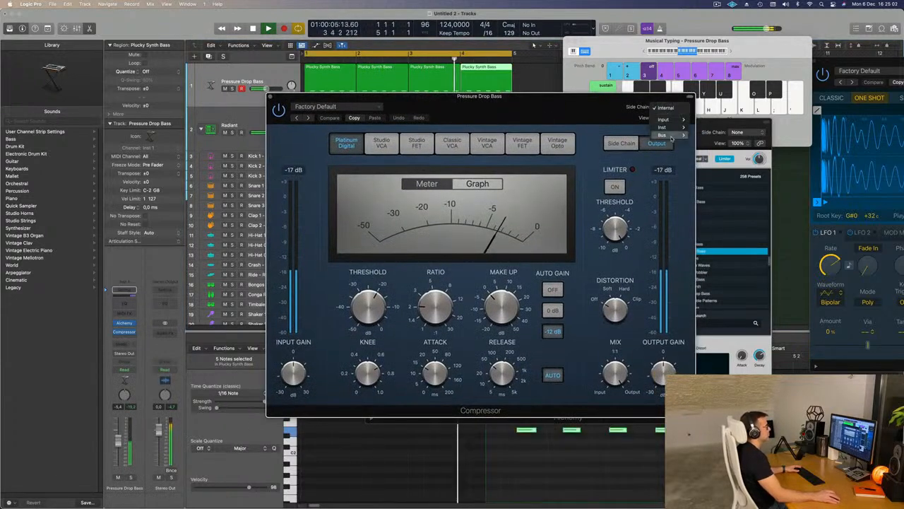
mouse_move(674, 129)
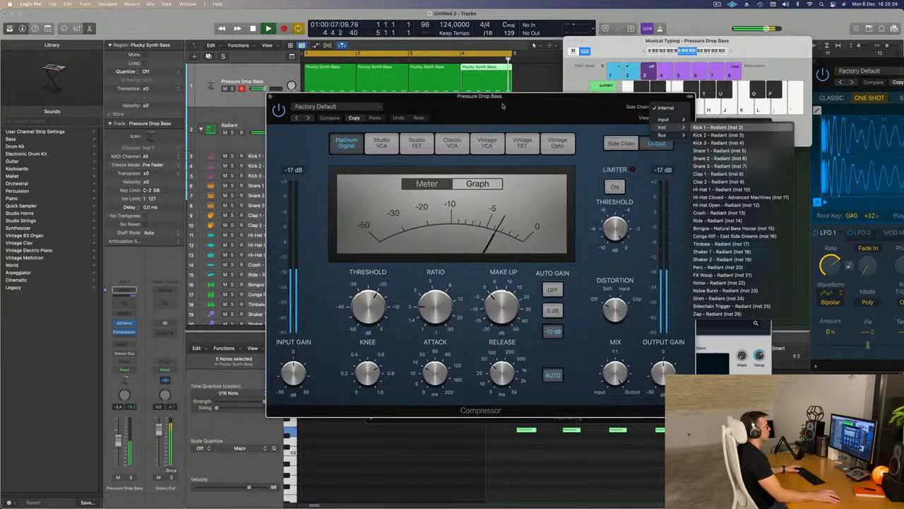
left_click(717, 128)
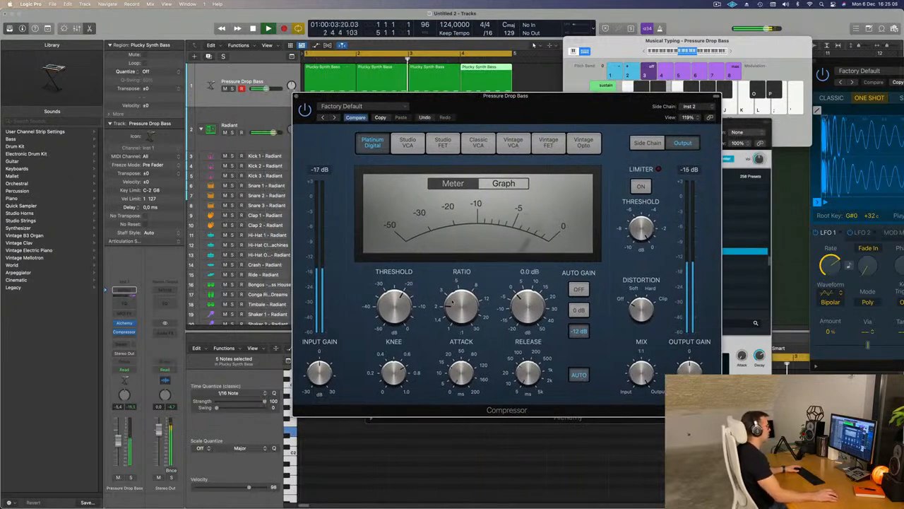
left_click_drag(453, 308, 455, 308)
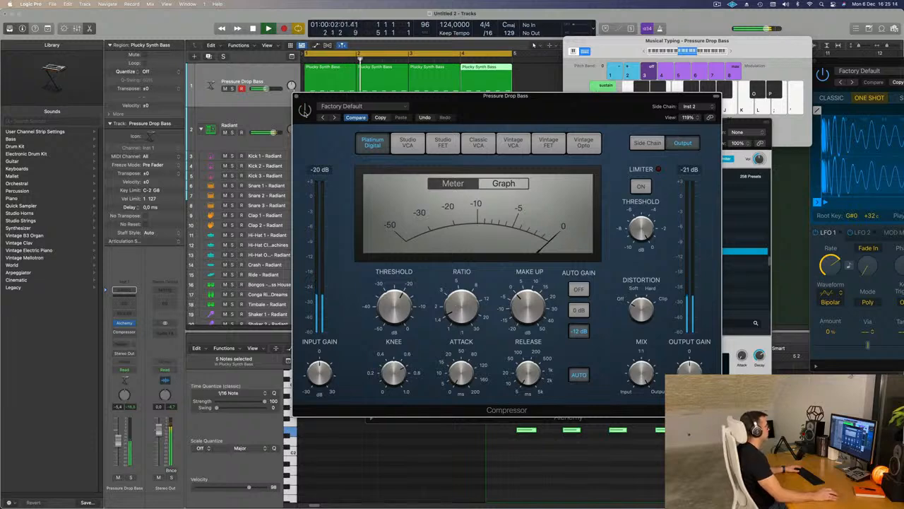
left_click(296, 96)
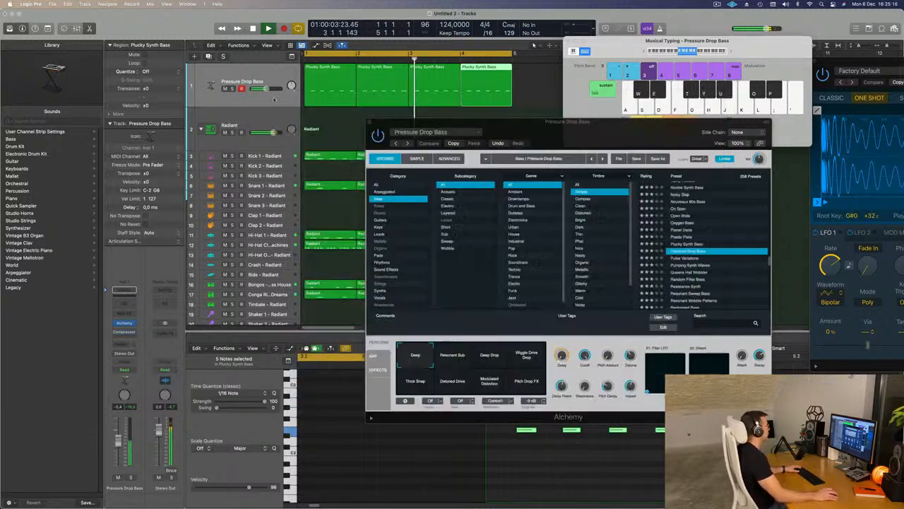
Step: Select all four bass regions and reopen the bass track's Alchemy instrument for further preset browsing
left_click(294, 97)
key("Return")
left_click_drag(553, 126, 613, 117)
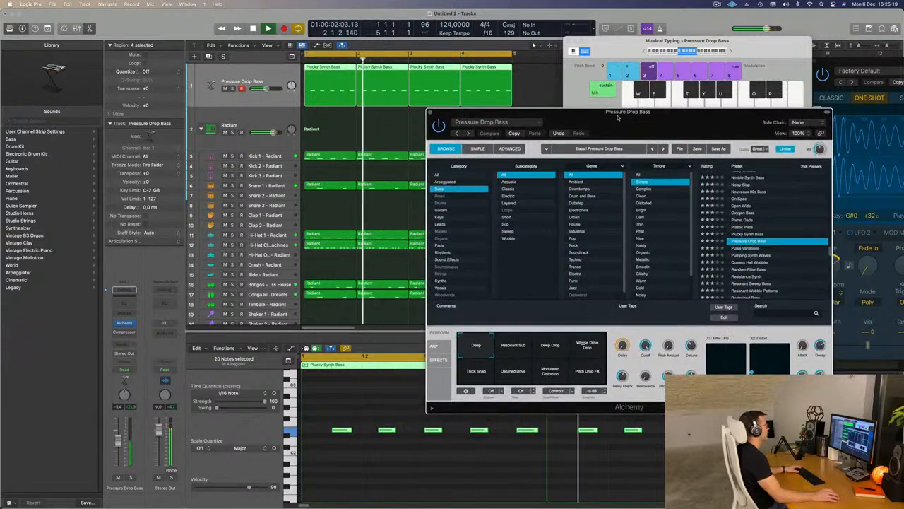
left_click(111, 453)
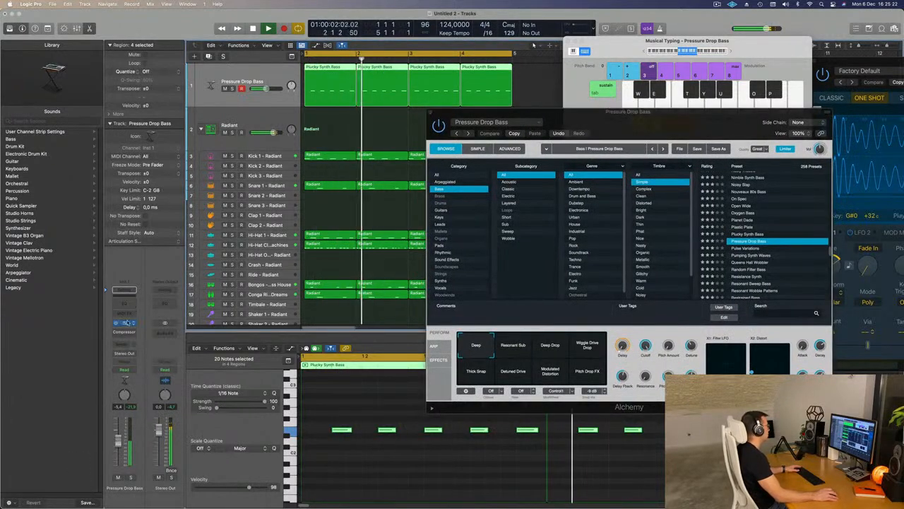
left_click(125, 323)
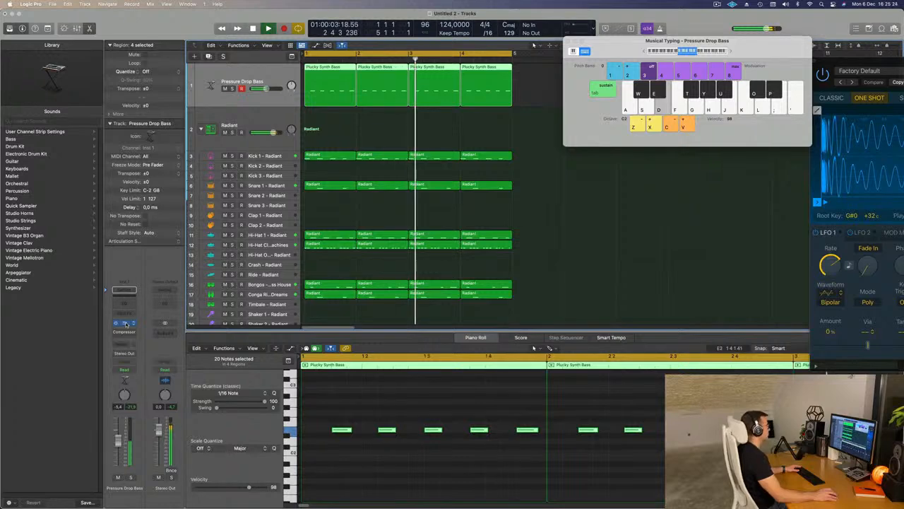
left_click(124, 323)
left_click_drag(616, 125, 488, 110)
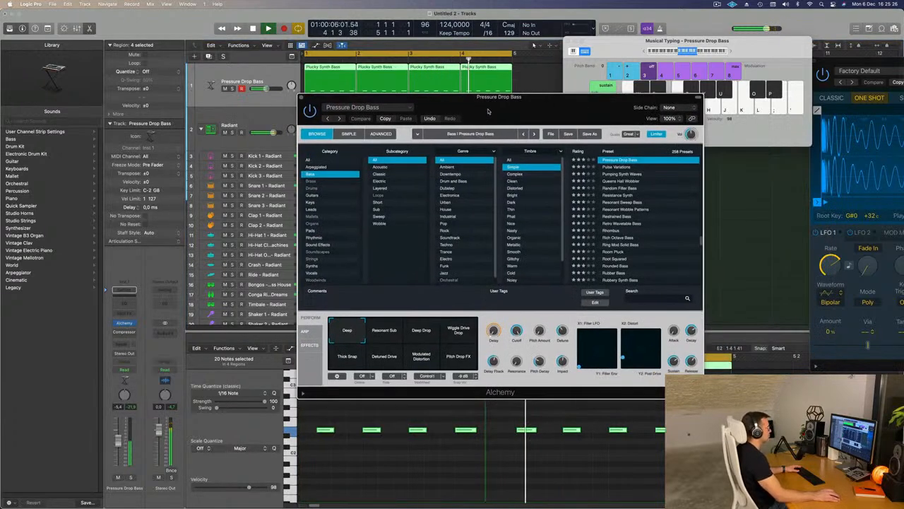
Step: Audition the Resonant Sub, Deep Drop, Wiggle Drive Drop, Pitch Drop FX and Modulated Distortion variations of Pressure Drop Bass against the loop
left_click(391, 332)
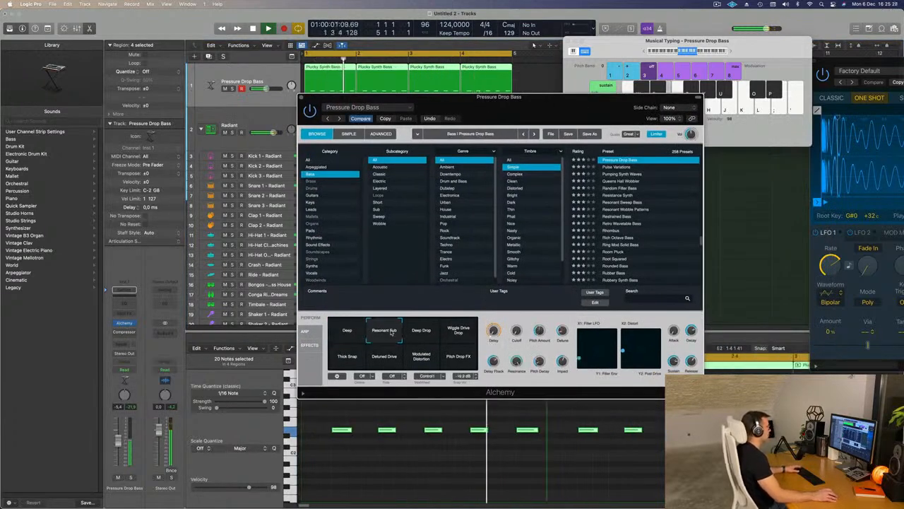
left_click(419, 334)
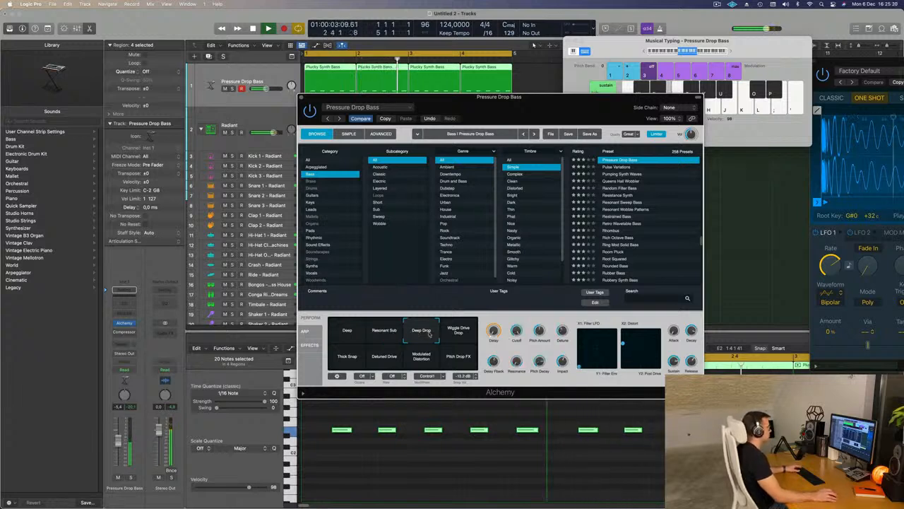
left_click(460, 335)
left_click(461, 357)
left_click(419, 361)
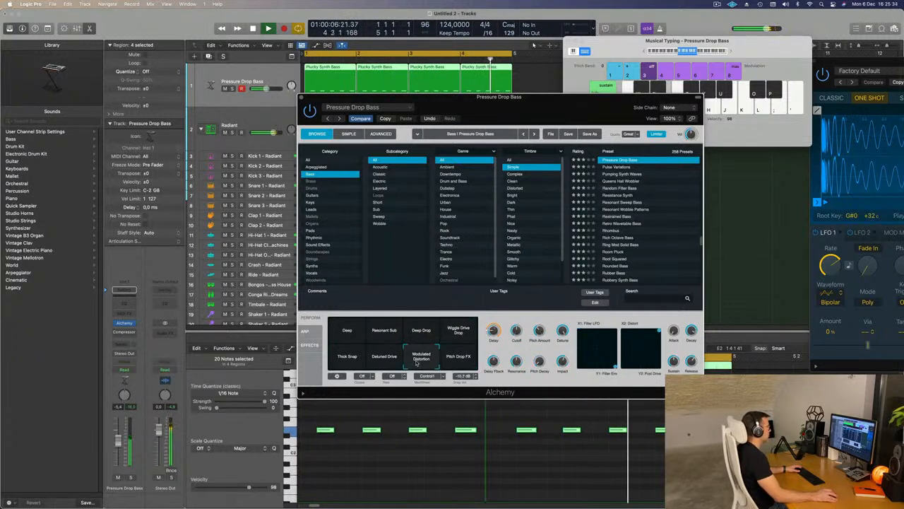
Step: Compare the Thick Snap, Wiggle Drive Drop, Deep and Resonant Sub variations with Deep Drop and settle on Deep Drop
left_click(348, 360)
left_click(456, 332)
left_click(424, 332)
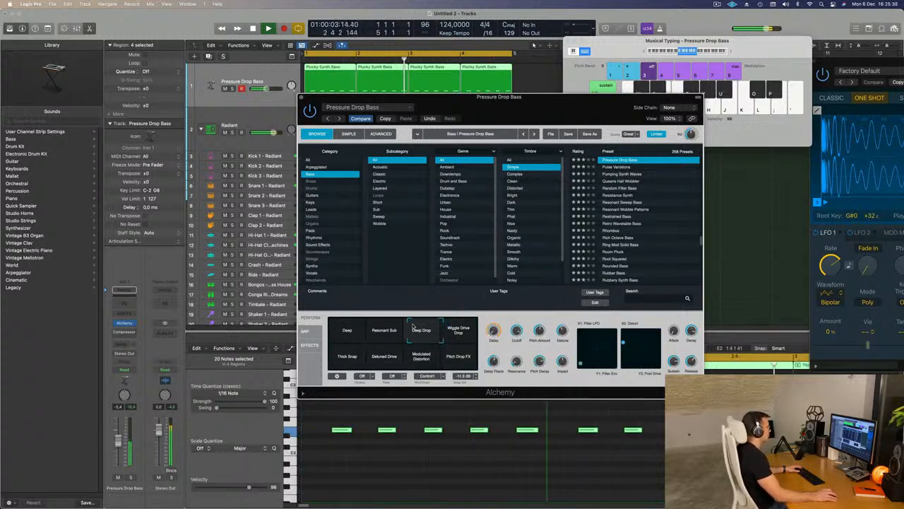
left_click(347, 330)
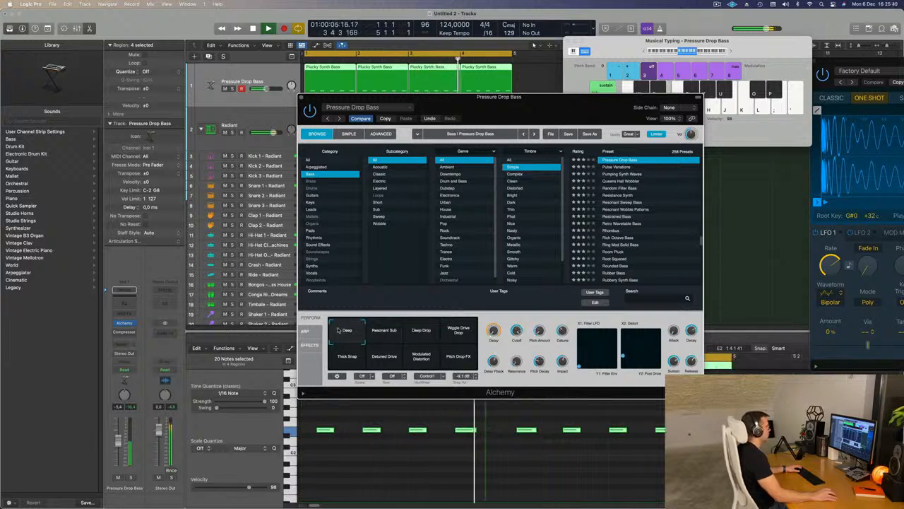
left_click(386, 327)
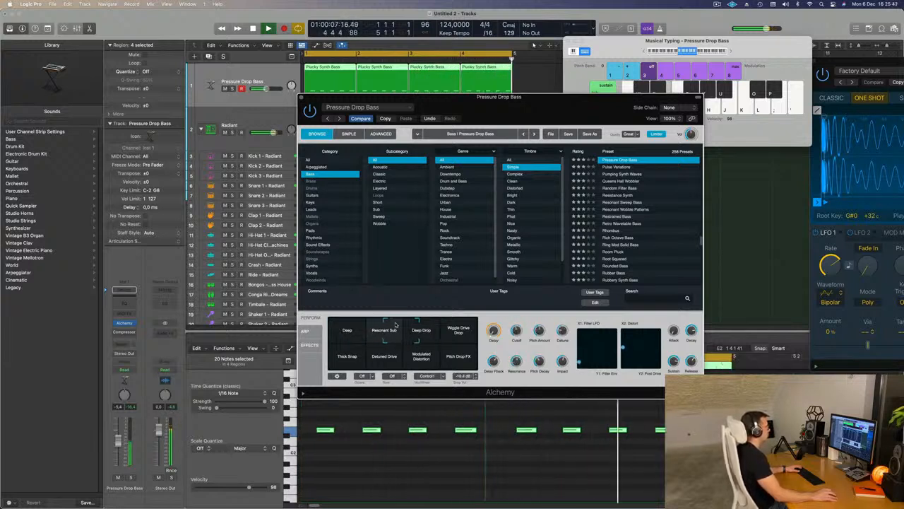
left_click(422, 327)
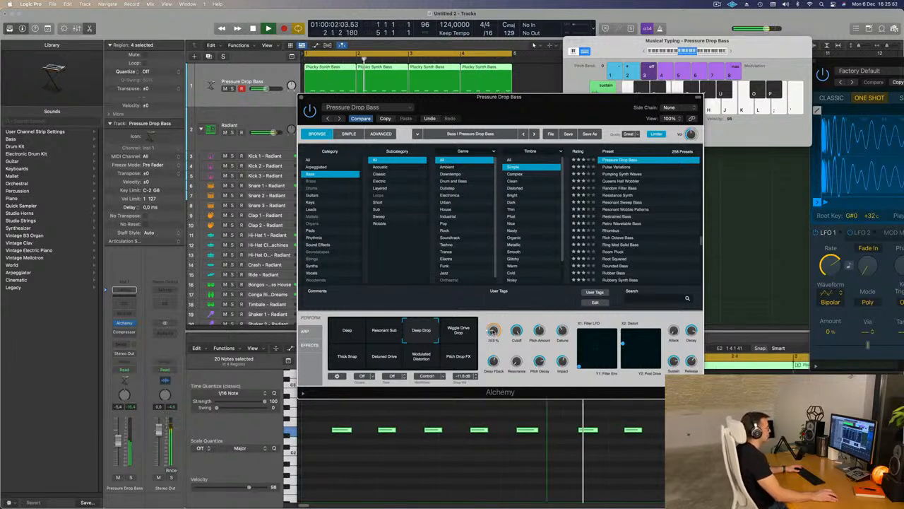
Step: Lower the bass track's volume to about -7.6 dB, close Alchemy and duplicate the track with its settings
left_click_drag(575, 108, 630, 98)
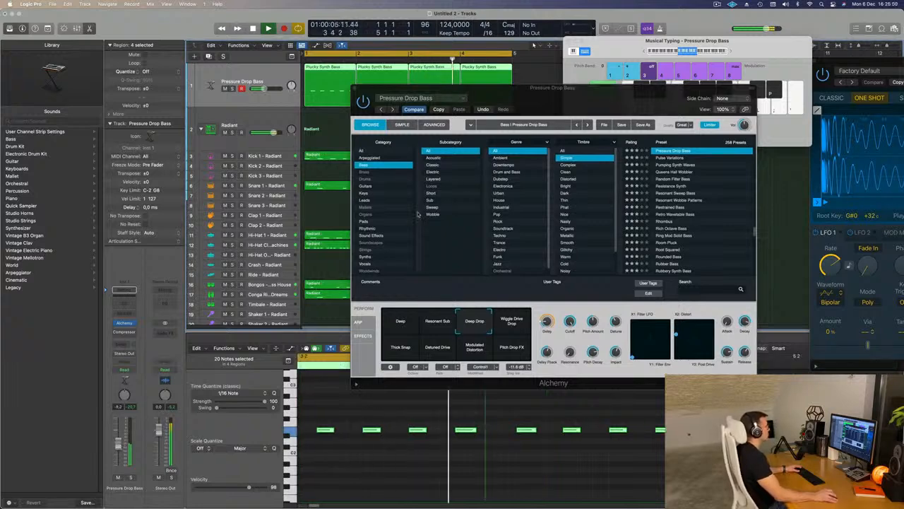
left_click_drag(615, 99, 593, 149)
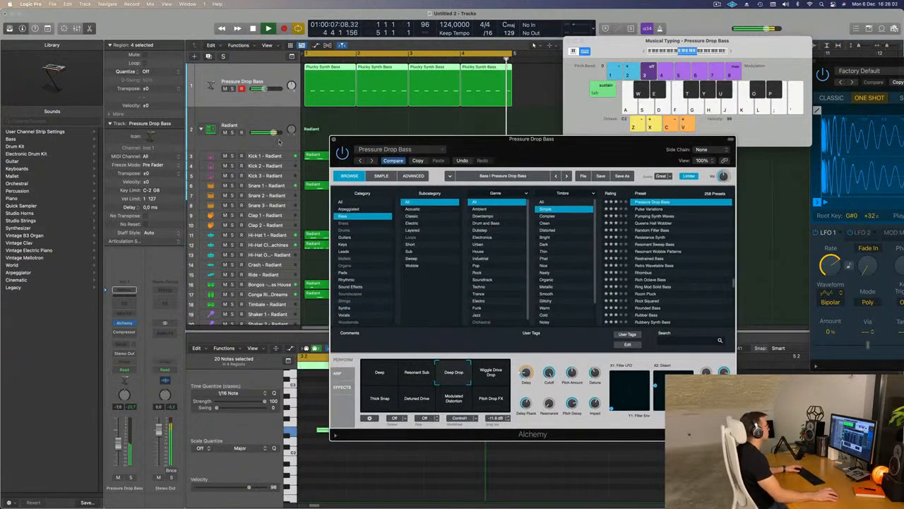
left_click(335, 139)
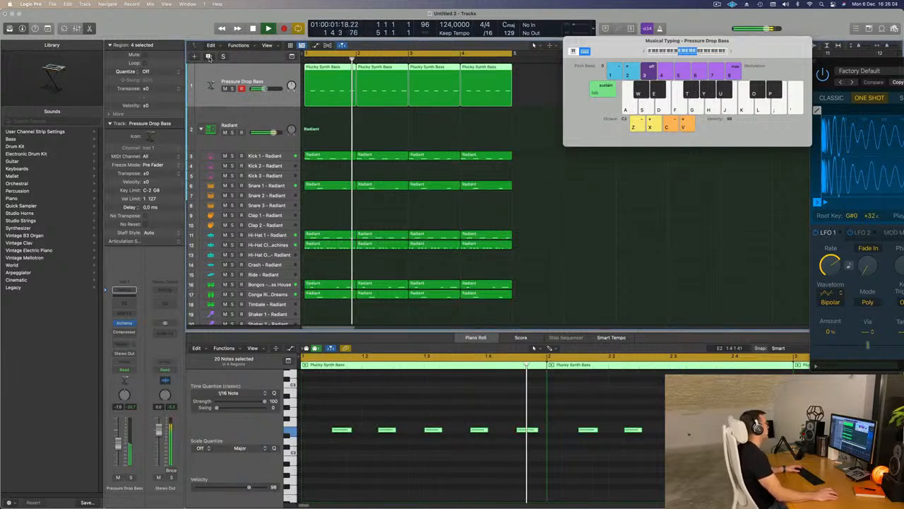
left_click(208, 57)
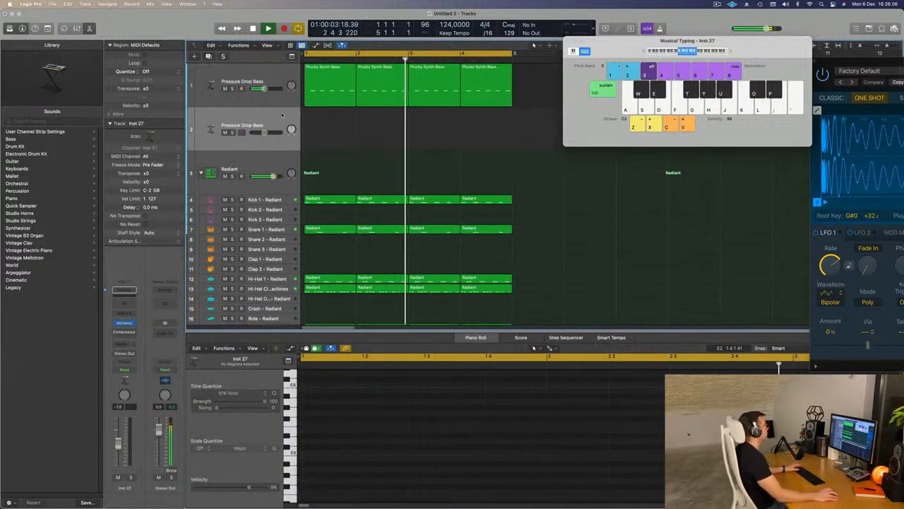
Step: Delete the first, third and fifth notes of the bar 1 Plucky Synth Bass region, keeping only the second and fourth
left_click(326, 84)
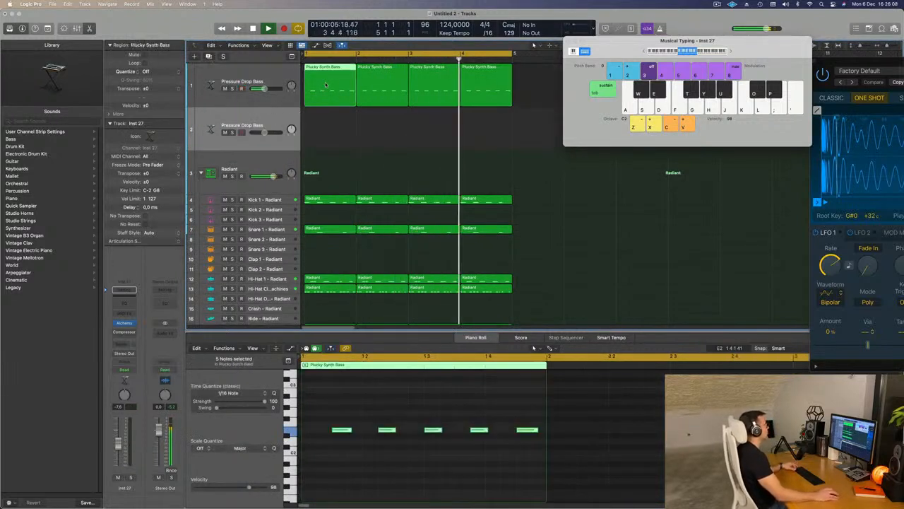
mouse_move(333, 89)
left_mouse_down()
mouse_move(330, 115)
mouse_move(328, 88)
left_mouse_up()
key("space")
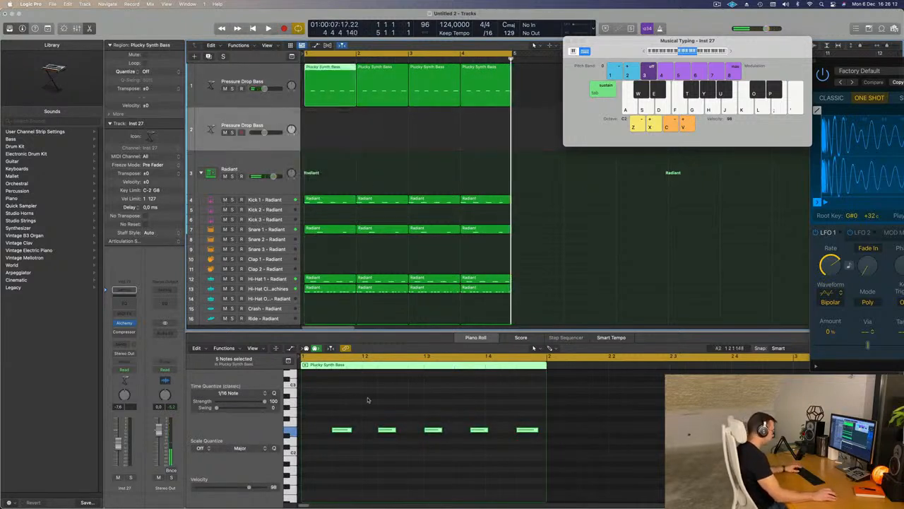
key("space")
left_click(342, 429)
key("Delete")
left_click(433, 430)
key("Delete")
left_click(527, 430)
key("Delete")
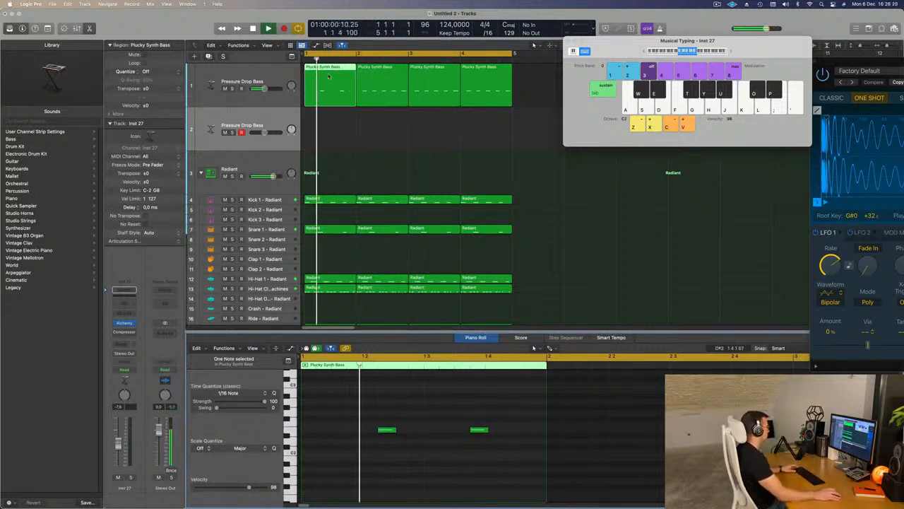
Step: Move the thinned region to the duplicate bass track and fill bar 1 of the original track with a copy of the bar 2 region
left_click_drag(329, 76, 330, 121)
key("space")
left_click_drag(386, 72, 330, 76)
key("space")
Step: Open Alchemy on the duplicate bass track and filter its preset browser to the Brass category
left_click(263, 121)
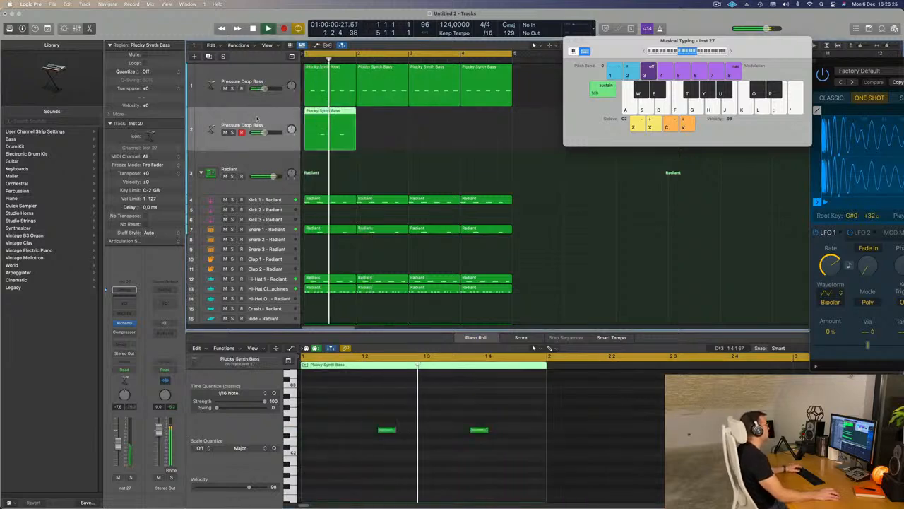
left_click(124, 323)
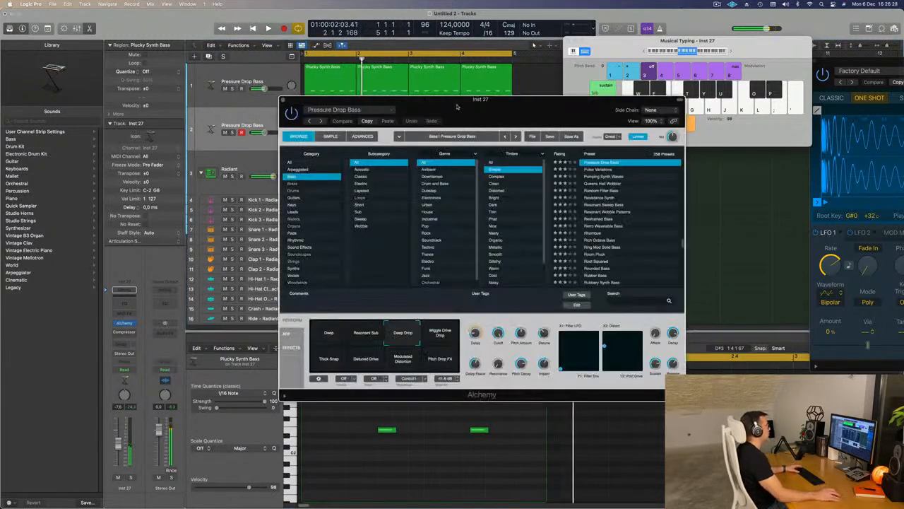
left_click_drag(457, 106, 447, 115)
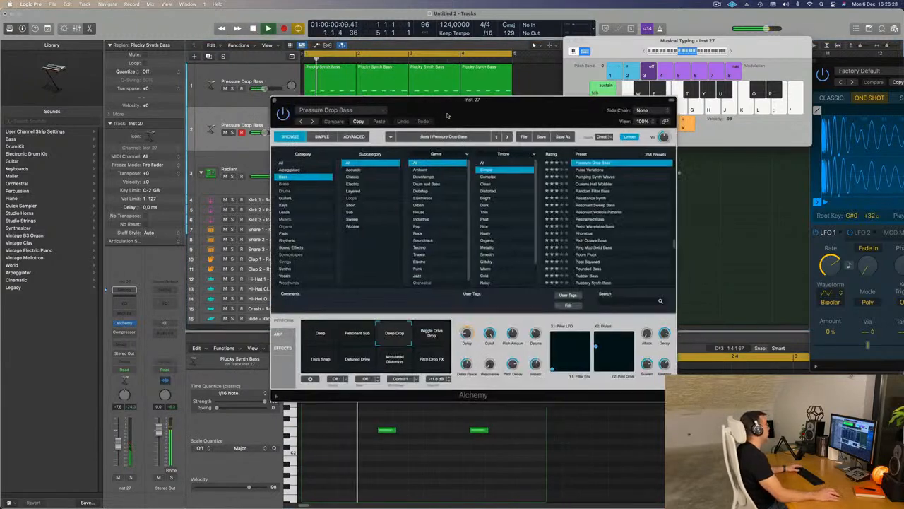
left_click(293, 183)
left_click_drag(428, 119, 697, 134)
Step: Select both notes of the duplicate track's region and transpose them up one octave
key("space")
left_click_drag(375, 401, 504, 472)
key("space")
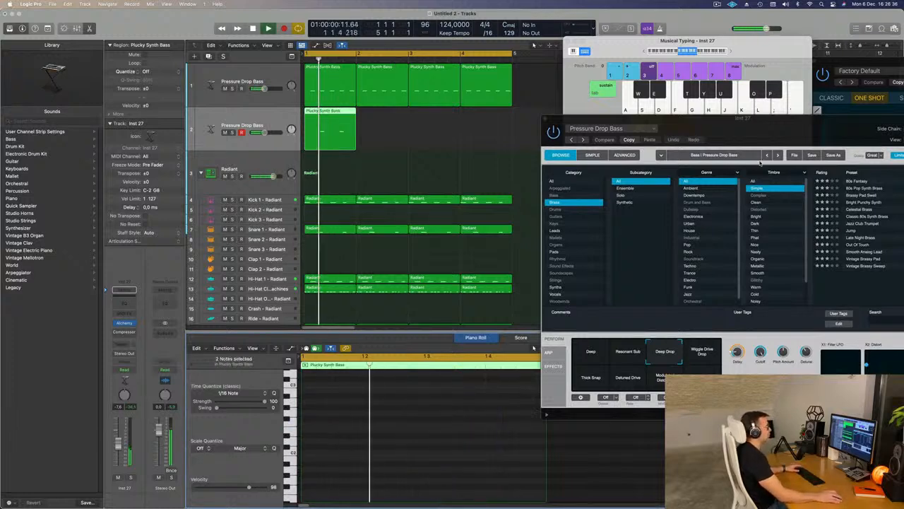
Step: Repeat the duplicate bass track's region three times to fill bars 2 to 4, keeping its Alchemy window open
left_click_drag(733, 126, 538, 166)
left_click(269, 121)
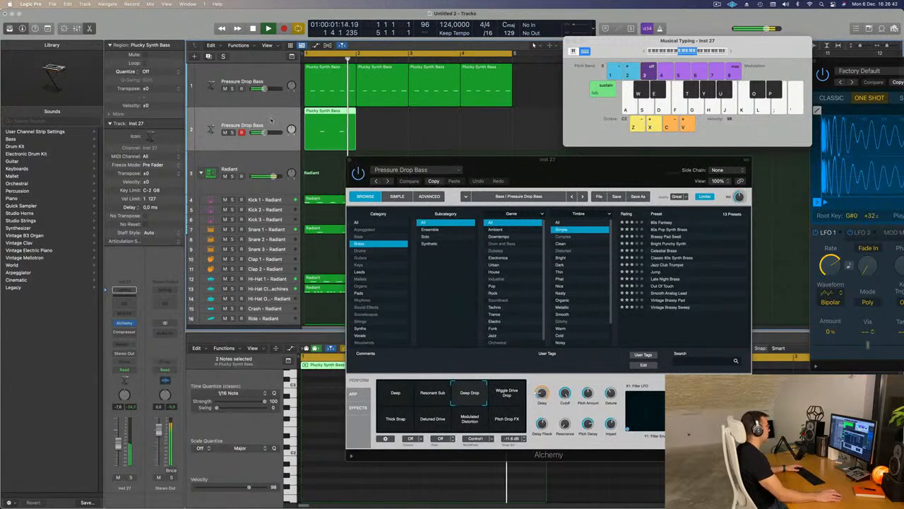
left_click(124, 322)
left_click(124, 323)
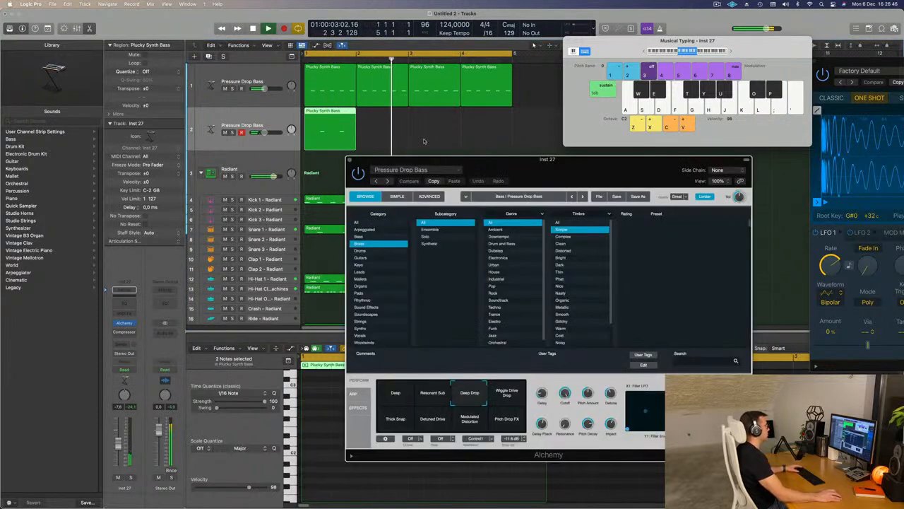
left_click(333, 132)
key("super+r")
key("super+r")
key("super+r")
key("space")
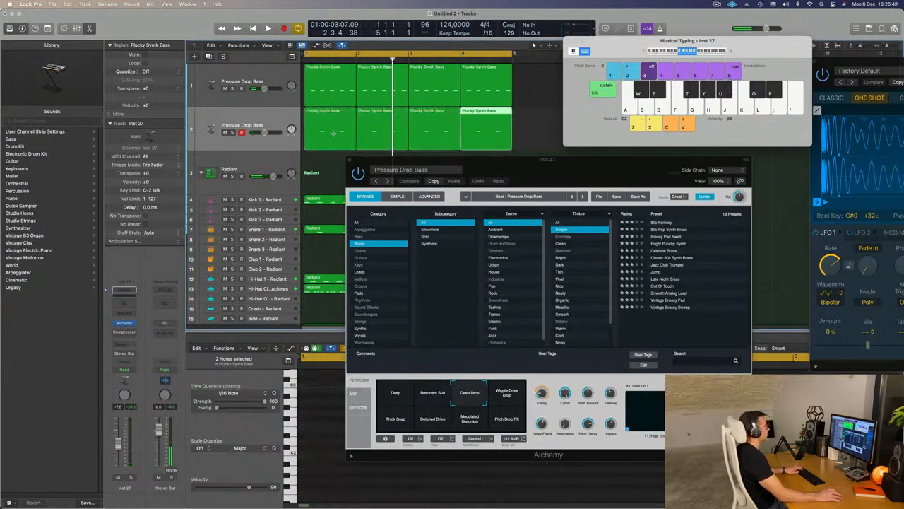
Step: Set the timbre filter to All and audition the Wiggle Drive Drop, Pitch Drop FX, Modulated Distortion, Detuned Drive and Thick Snap variations
left_click_drag(502, 165, 485, 133)
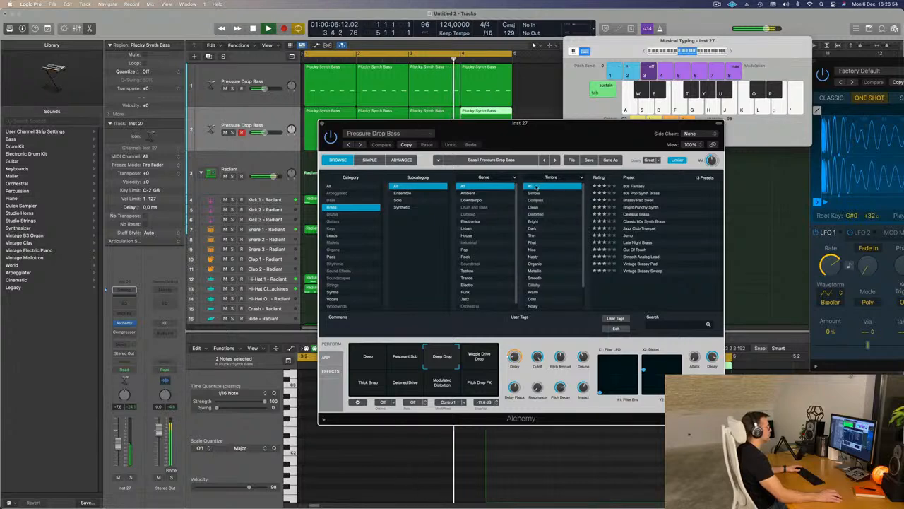
left_click_drag(583, 134, 612, 132)
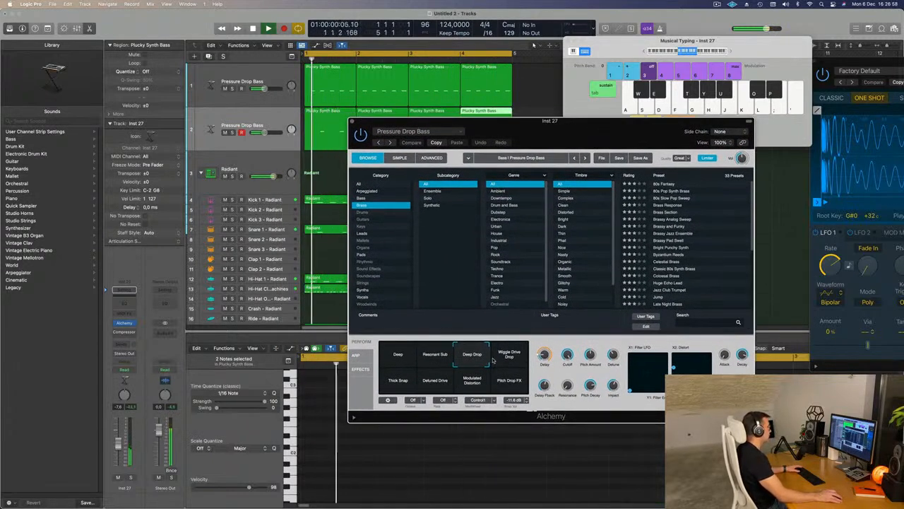
left_click(509, 355)
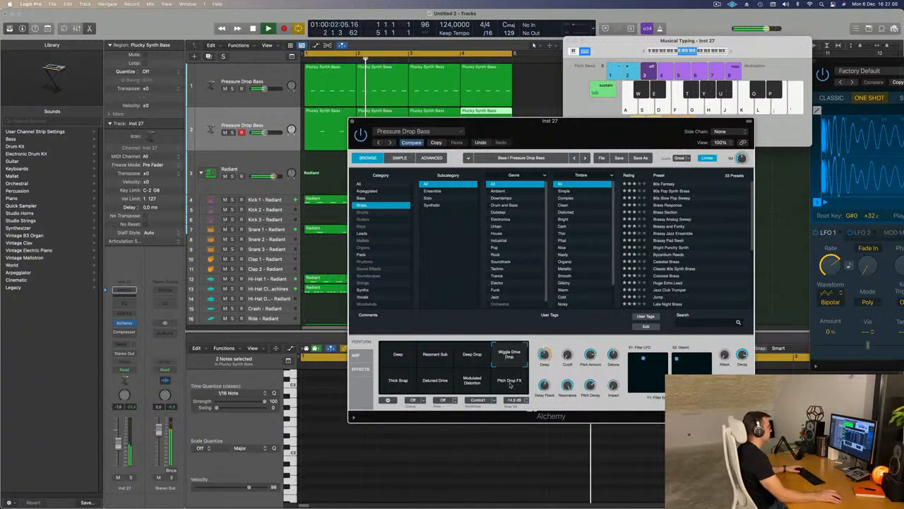
left_click(510, 383)
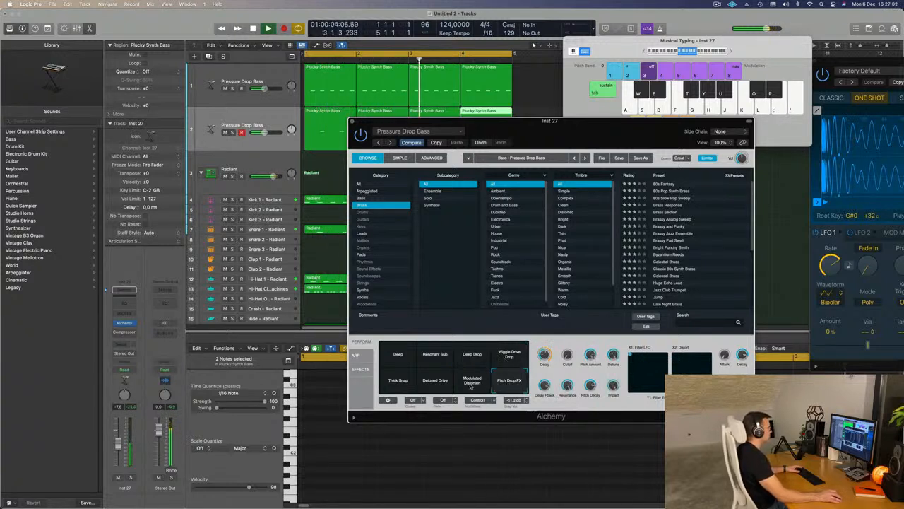
left_click(471, 385)
left_click(434, 385)
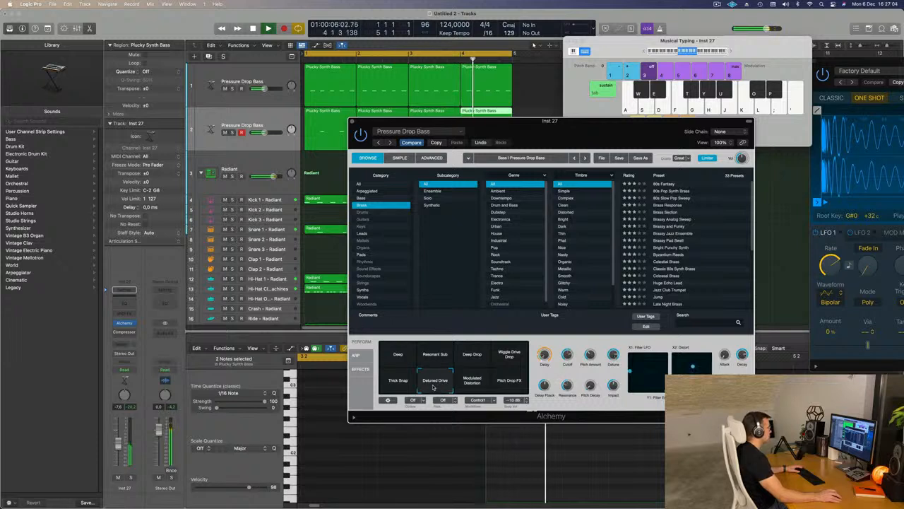
left_click(406, 386)
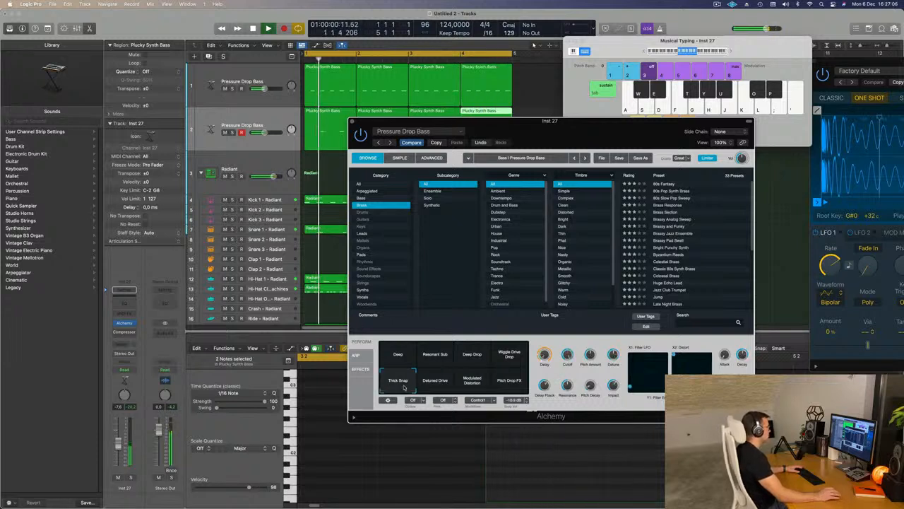
left_click(520, 355)
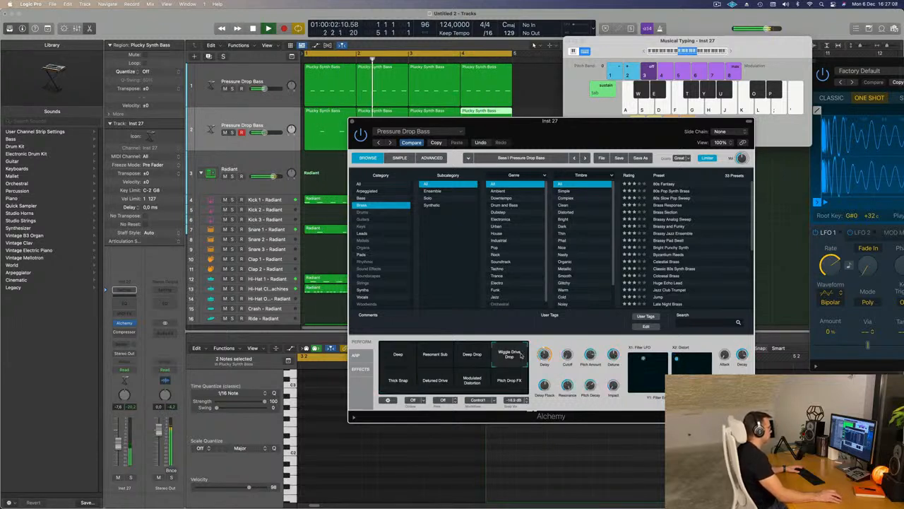
Step: Compare the Pressure Drop Bass variations once more on the duplicate track and settle on Thick Snap
left_click(394, 380)
left_click(434, 355)
left_click(471, 355)
left_click(509, 380)
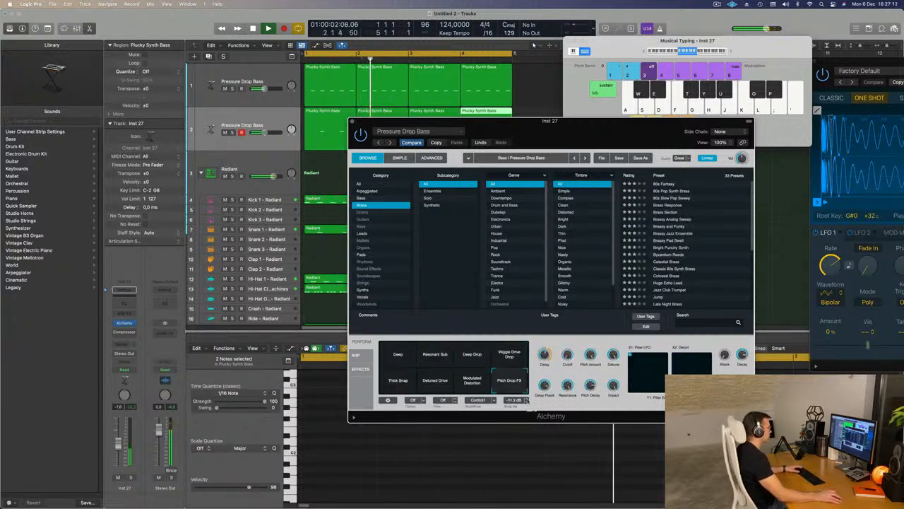
left_click(478, 390)
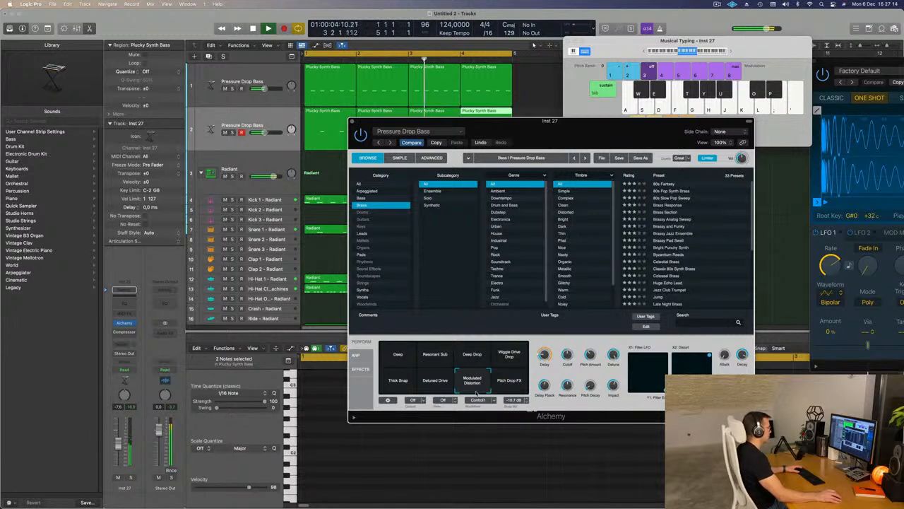
left_click(442, 385)
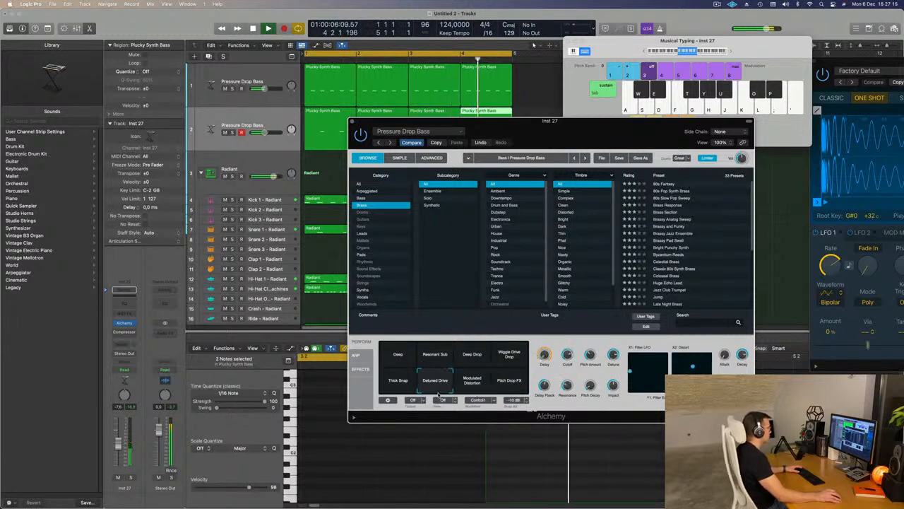
left_click(392, 385)
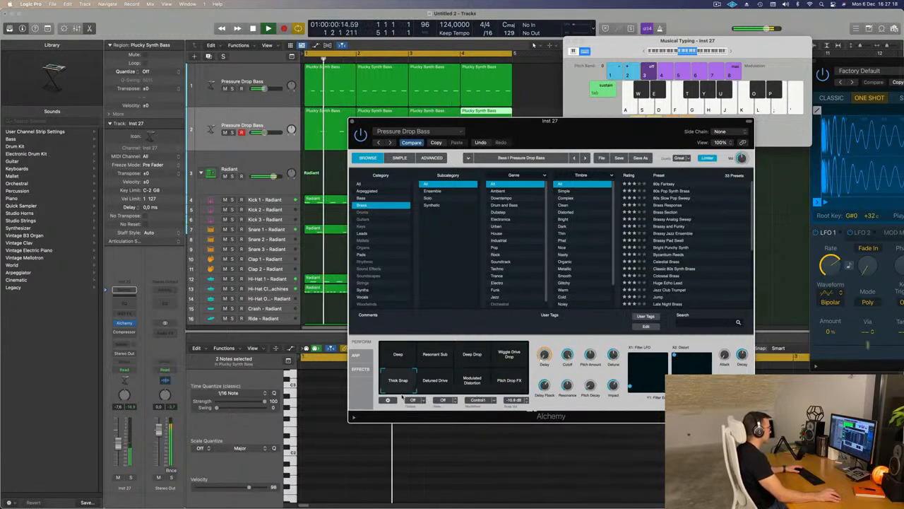
Step: Select all four regions of the duplicate bass track and raise its volume to about -6.4 dB
left_click_drag(572, 133, 617, 120)
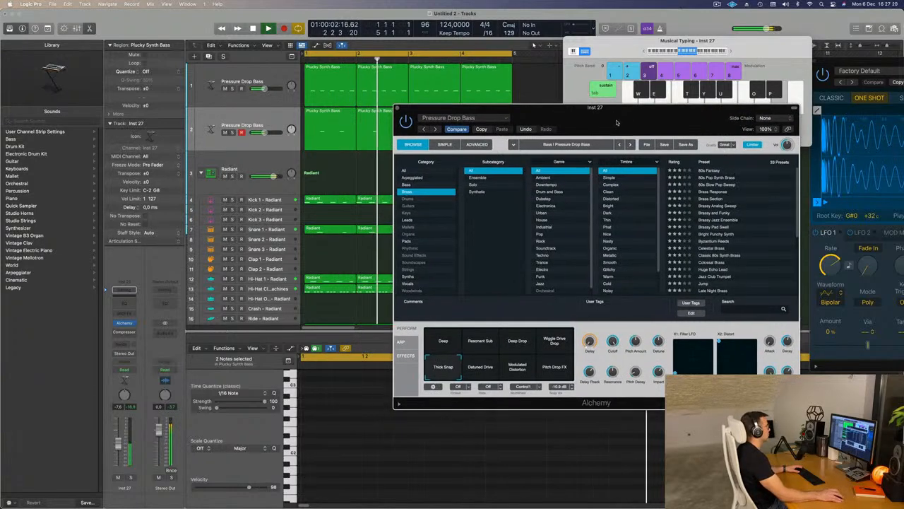
left_click(226, 127)
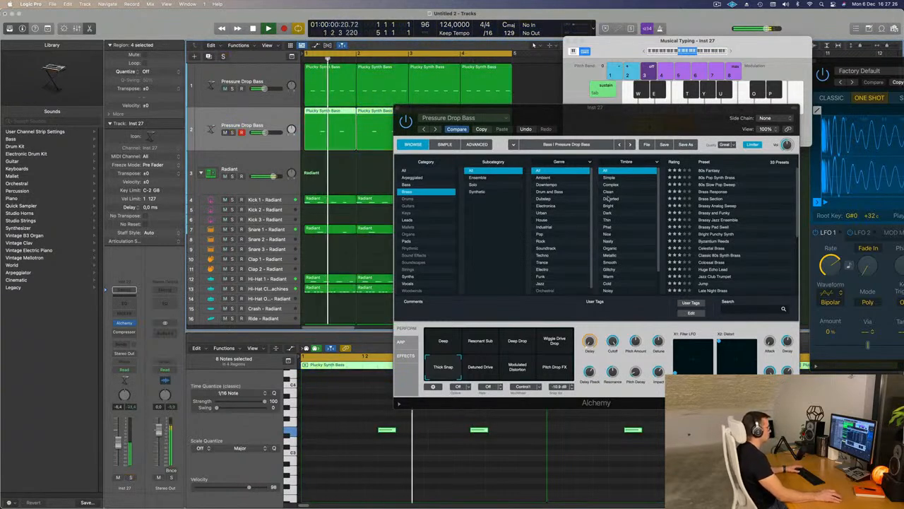
left_click_drag(593, 108, 523, 115)
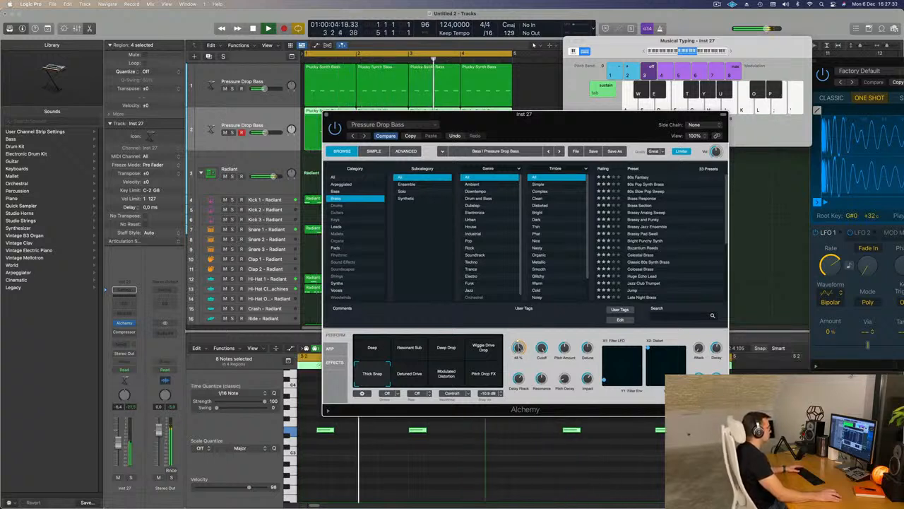
Step: Duplicate the second bass track and copy its bar 1 region onto the new track, restarting playback from the beginning
left_click_drag(557, 122, 635, 126)
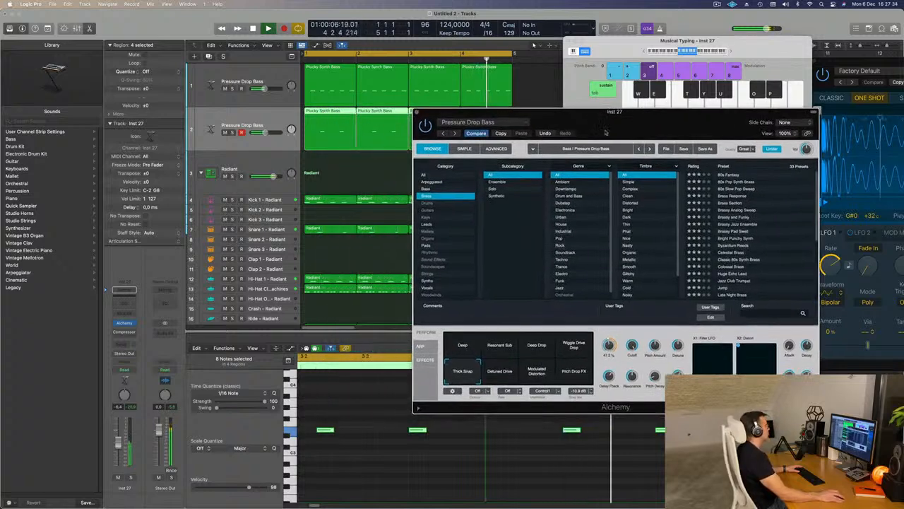
left_click(245, 122)
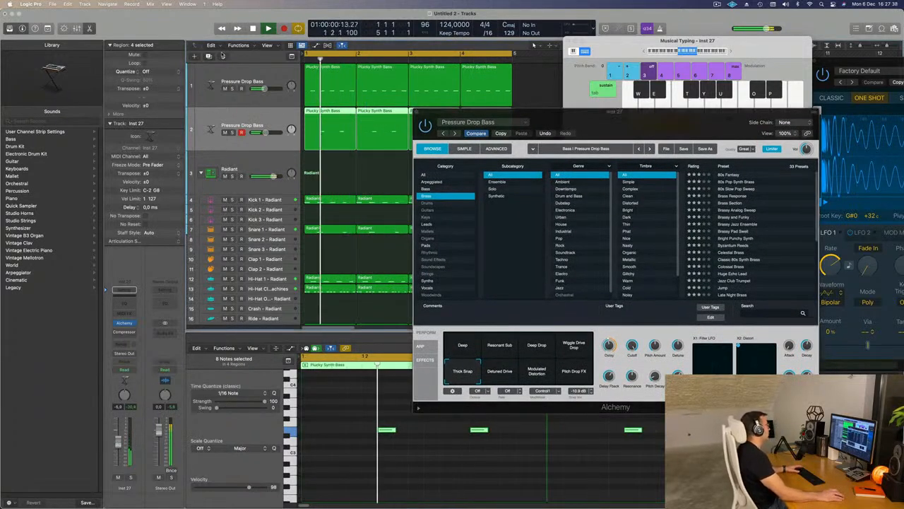
key("super+d")
left_click_drag(547, 116, 630, 113)
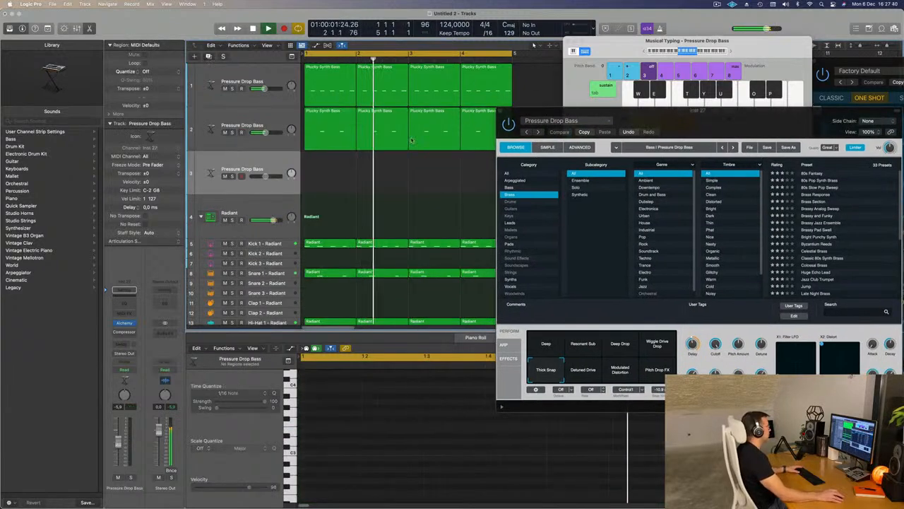
left_click(334, 130)
left_click_drag(335, 130, 334, 174)
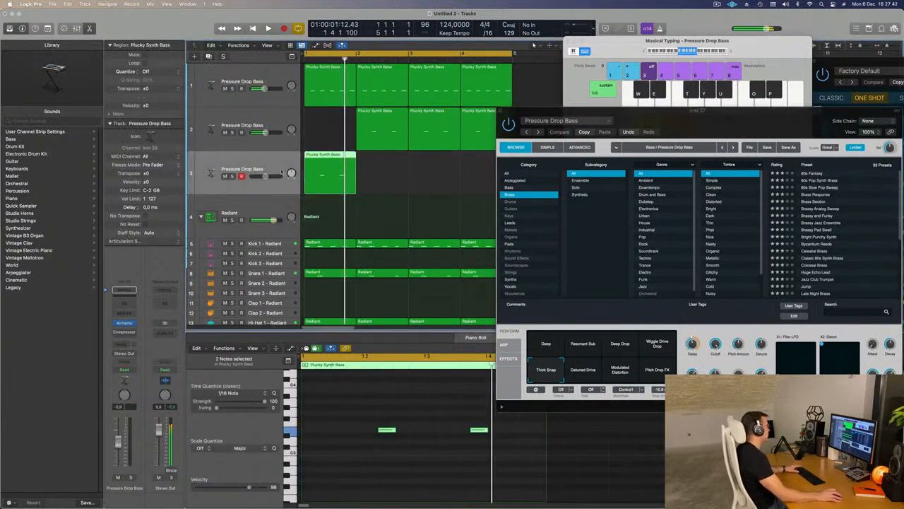
mouse_move(393, 111)
left_mouse_down()
mouse_move(337, 113)
mouse_move(390, 113)
left_mouse_up()
left_click(250, 166)
key("Return")
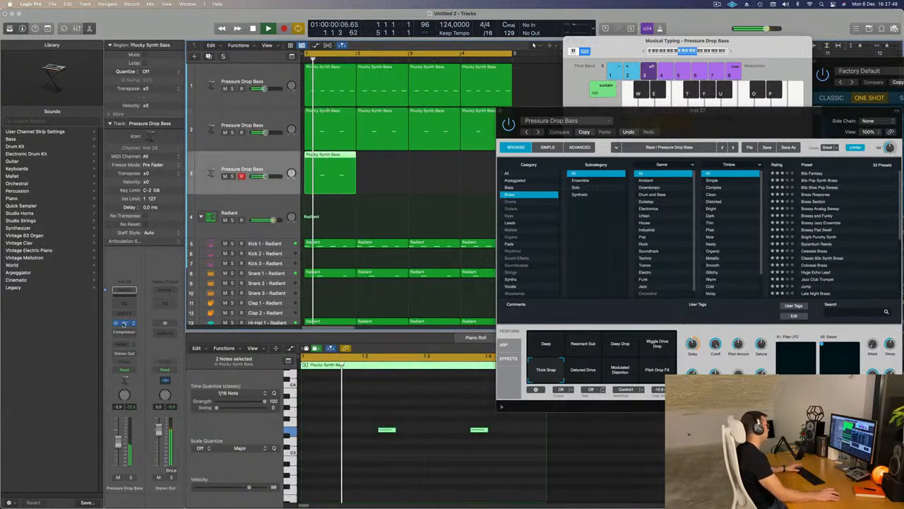
Step: Open Alchemy on the new third bass track and load the 80s Fantasy brass preset
left_click(124, 324)
left_click_drag(527, 103, 628, 148)
left_click(632, 190)
left_click_drag(421, 156, 645, 161)
Step: Repeat the third bass track's bar 1 region three times to fill bars 2 to 4
key("super+r")
key("super+r")
key("super+r")
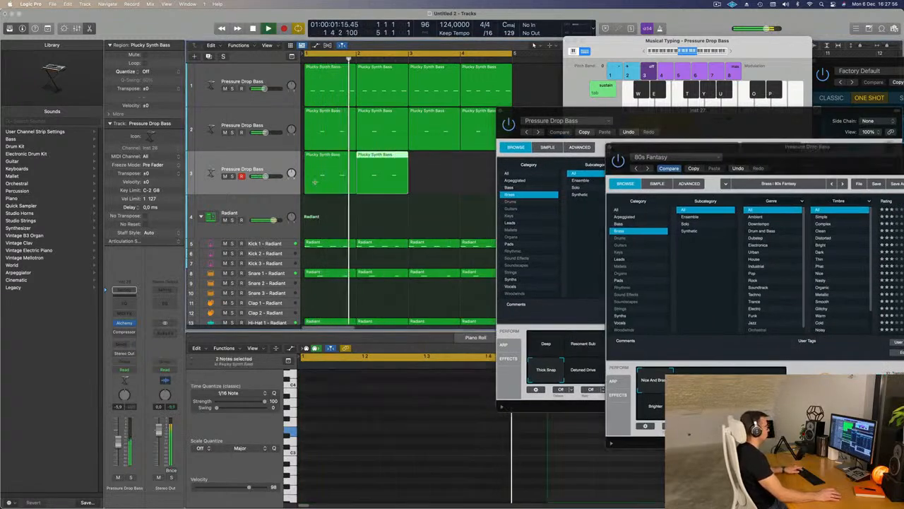
Step: Audition the 80s Pop Synth Brass and 80s Slow Pop Sweep presets on the third bass track and settle on 80s Pop Synth Brass
left_click_drag(723, 149, 515, 69)
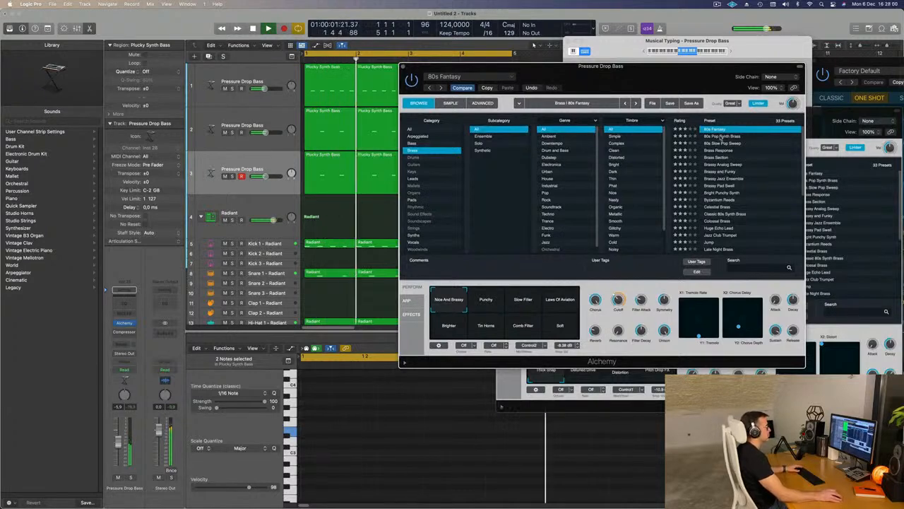
left_click(636, 103)
left_click_drag(657, 81, 660, 104)
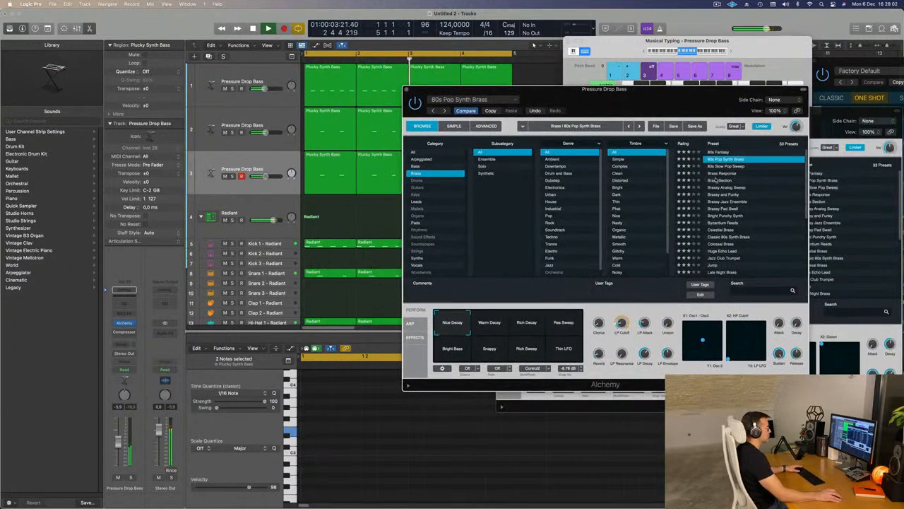
left_click(721, 168)
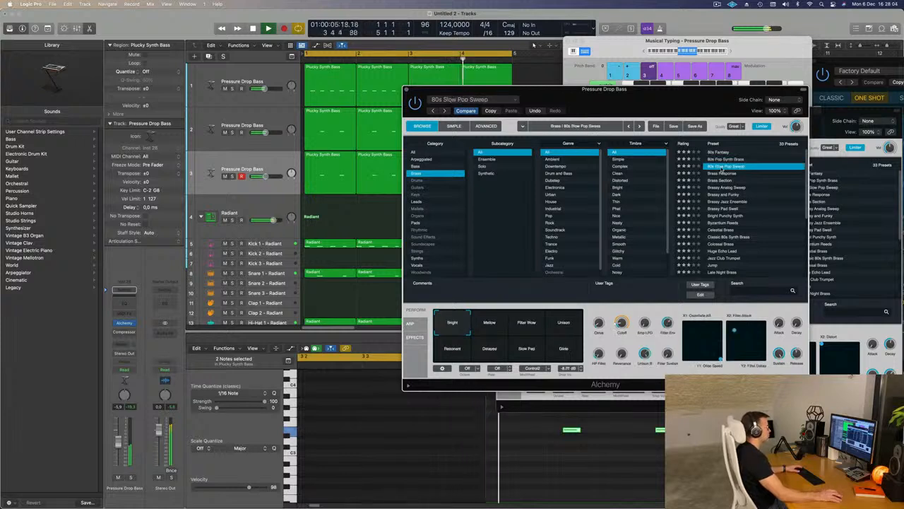
left_click_drag(671, 90, 648, 108)
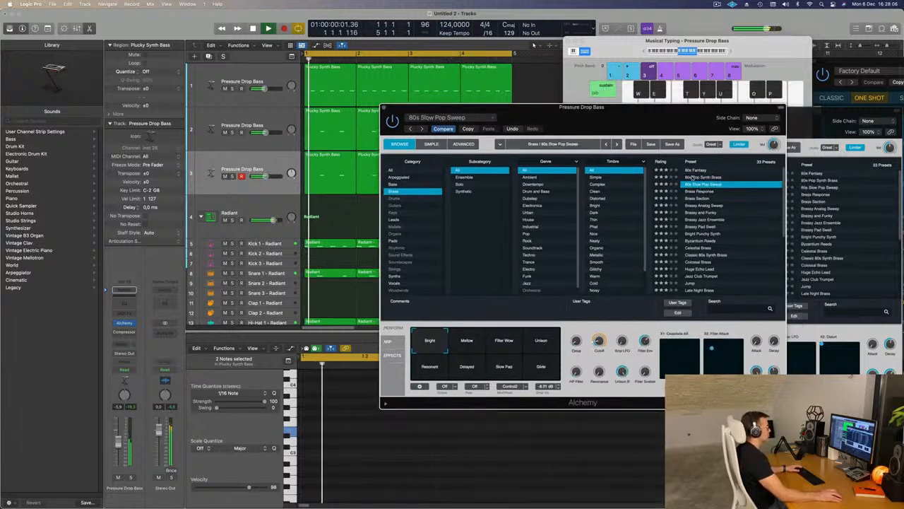
left_click(696, 177)
Step: Audition the Warm Decay, Rich Decay, Res Sweep, Bright Bass, Rich Sweep and Thin LFO variations against Snappy, and settle on Snappy
left_click(466, 345)
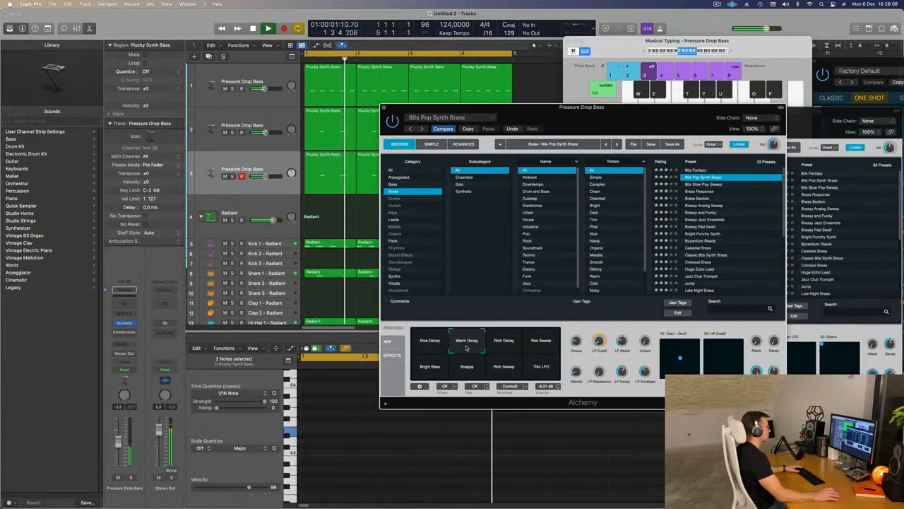
left_click(504, 346)
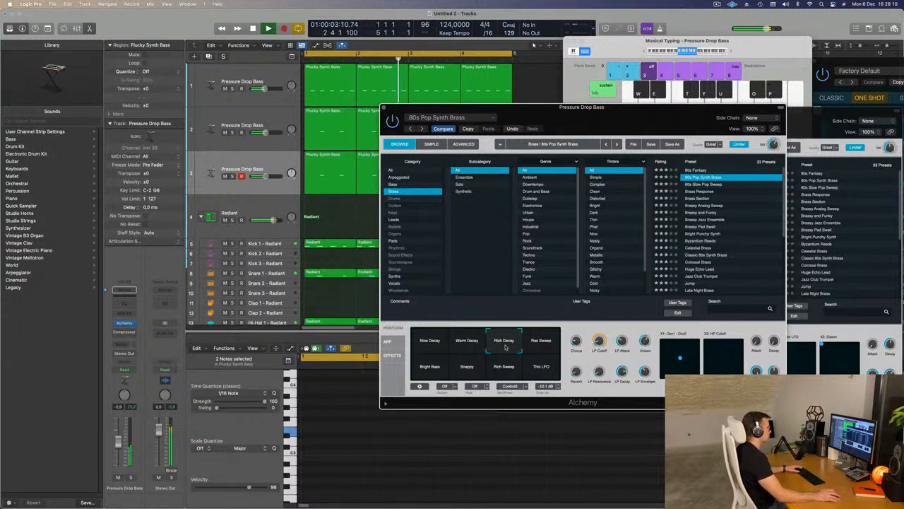
left_click(533, 347)
left_click(427, 369)
left_click(466, 368)
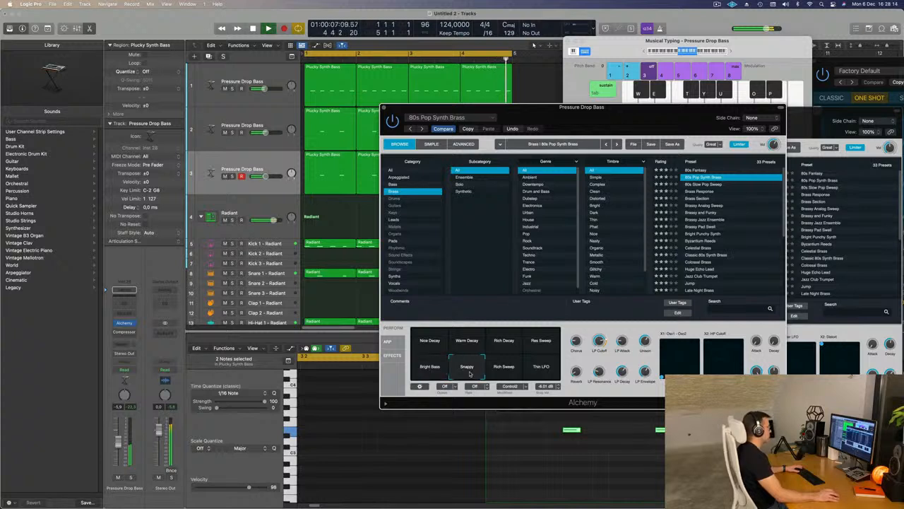
left_click(501, 371)
left_click(540, 371)
left_click(461, 372)
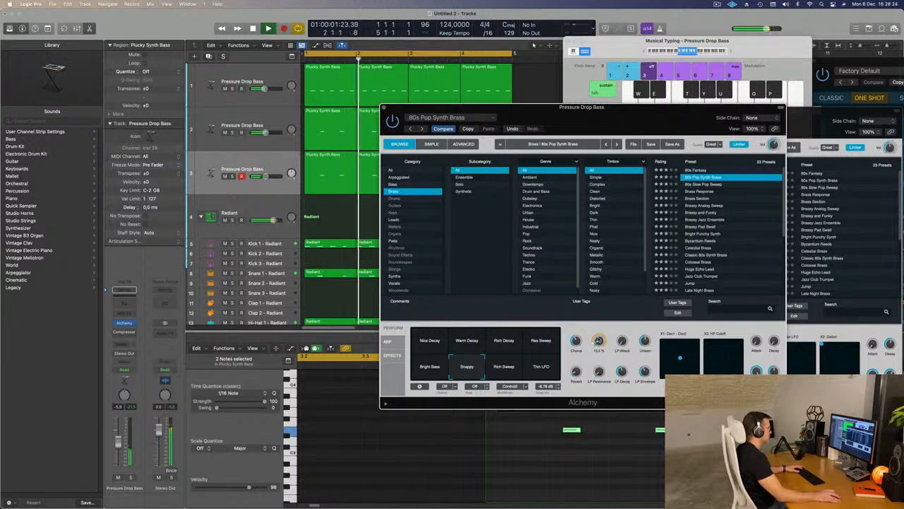
Step: Raise the third bass track's volume to about -2.4 dB while checking the mix, keeping its Alchemy window open
left_click(119, 440)
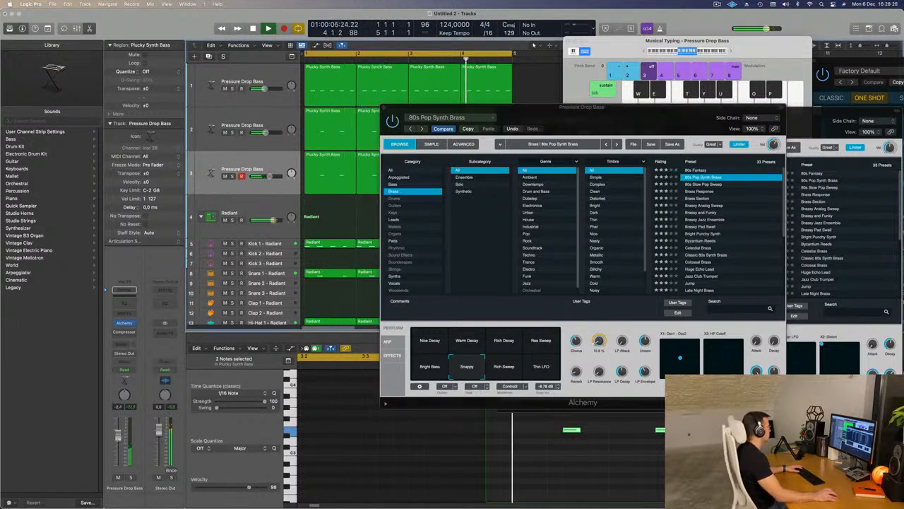
left_click_drag(622, 106, 626, 39)
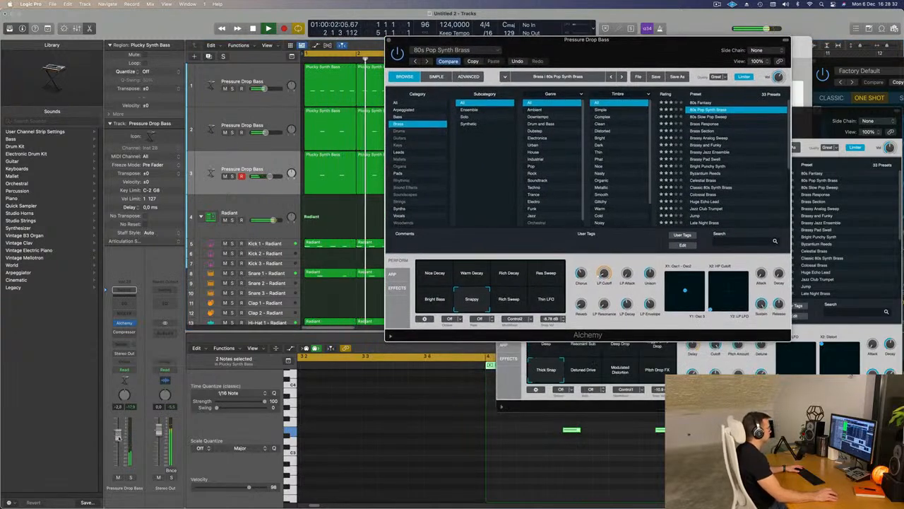
left_click(119, 439)
left_click_drag(586, 40, 505, 96)
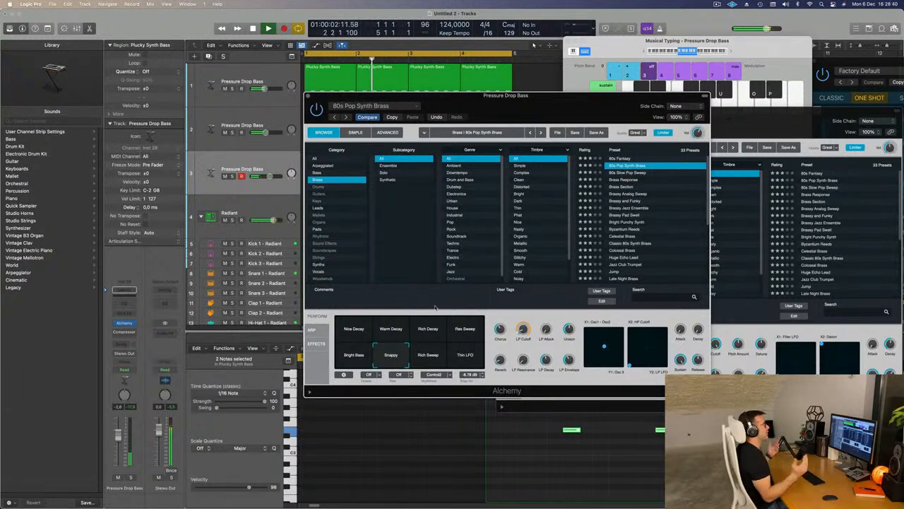
mouse_move(562, 111)
left_mouse_down()
mouse_move(505, 132)
mouse_move(571, 105)
left_mouse_up()
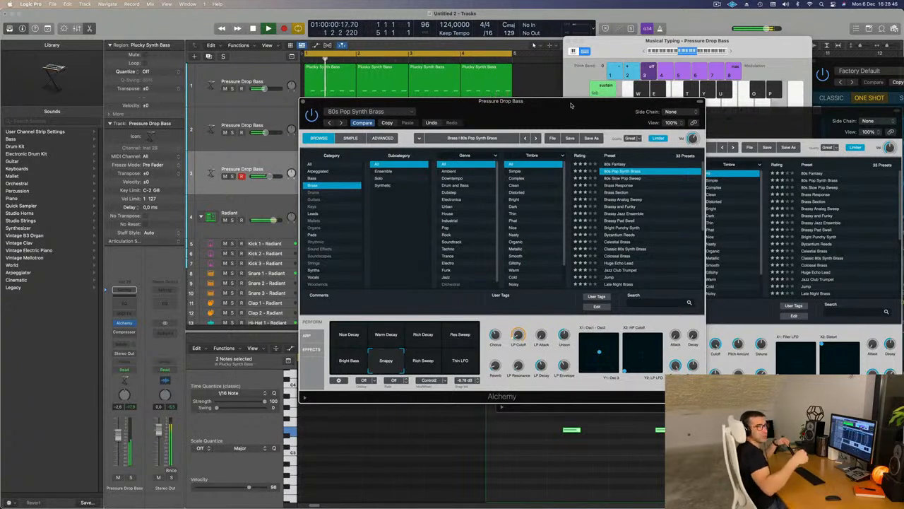
mouse_move(570, 105)
left_mouse_down()
mouse_move(553, 105)
mouse_move(570, 101)
left_mouse_up()
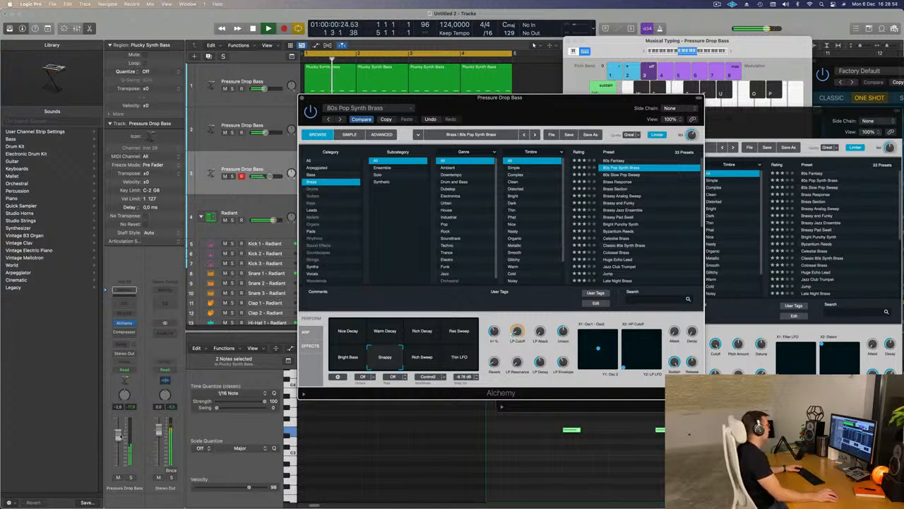
Step: Add a Bus 5 send to the third bass track and insert a ChromaVerb reverb on its aux channel
left_click(119, 344)
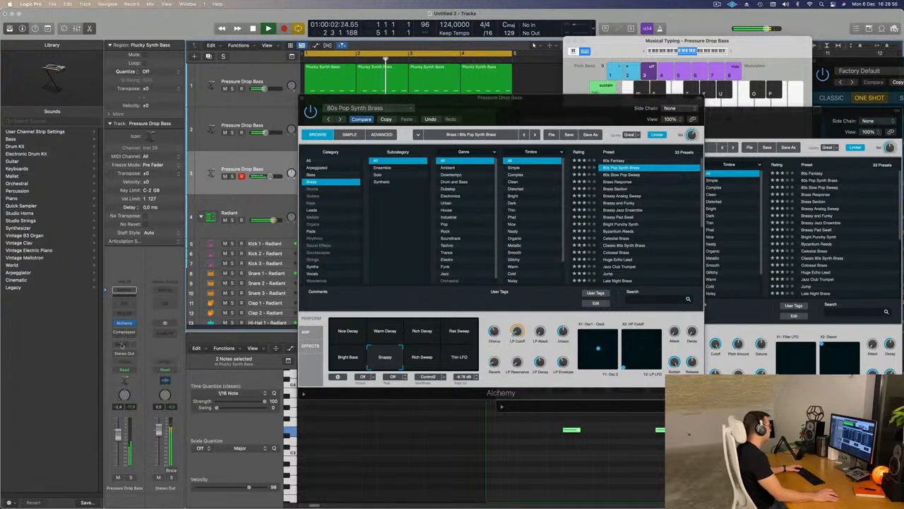
left_click(123, 343)
mouse_move(135, 358)
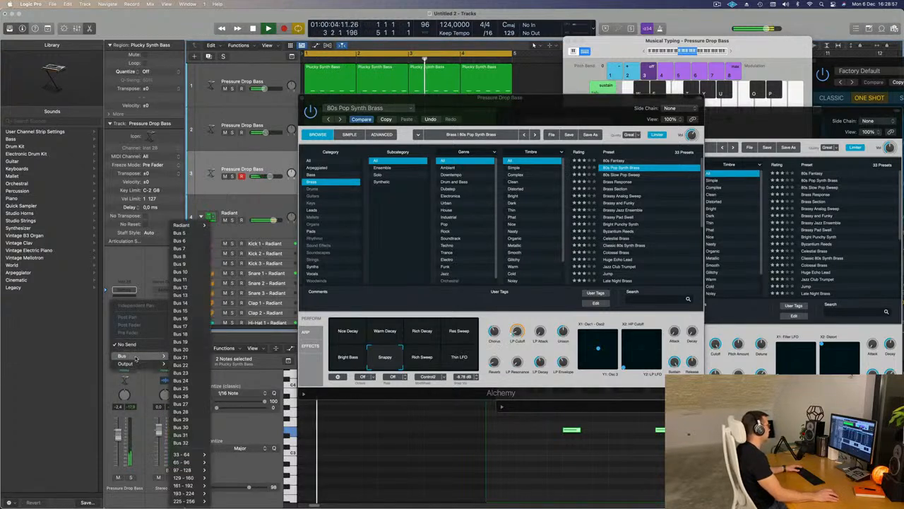
left_click(196, 234)
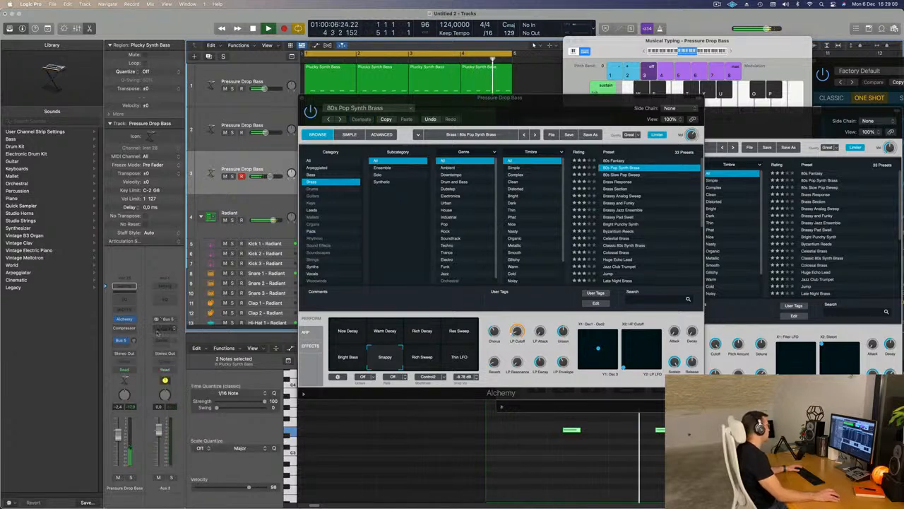
left_click(165, 329)
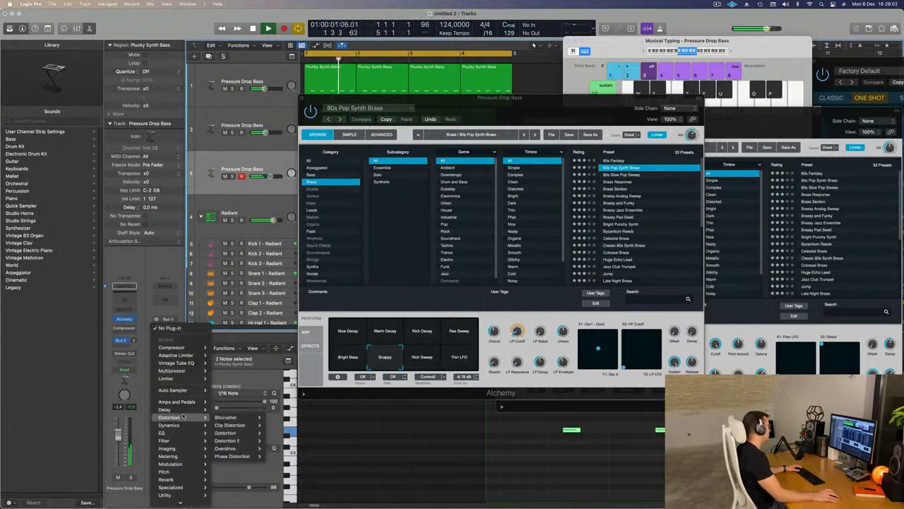
mouse_move(183, 481)
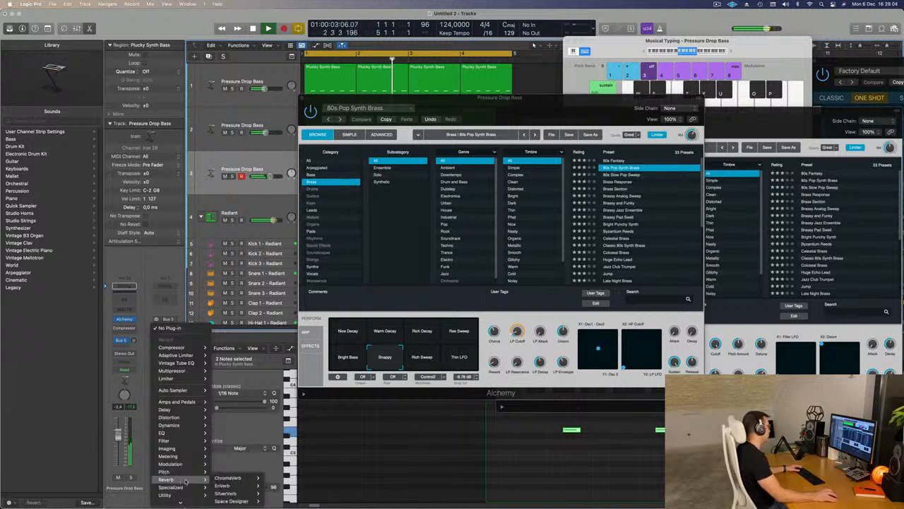
left_click(274, 477)
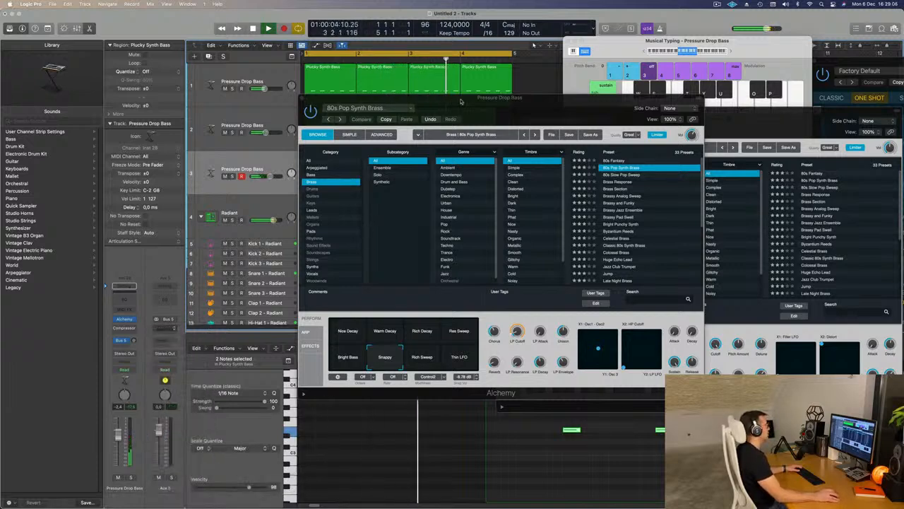
left_click_drag(458, 101, 606, 69)
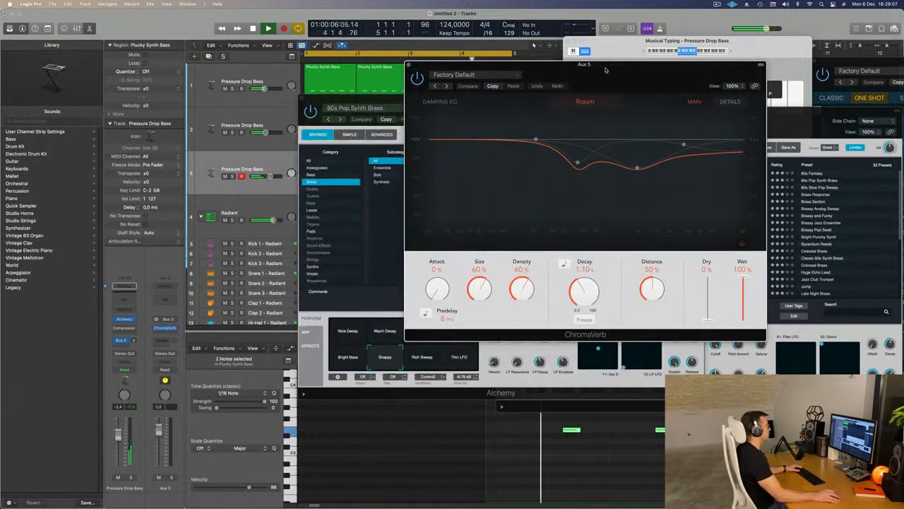
Step: Raise the third bass track's Bus 5 send level to add reverb, then close its ChromaVerb and Alchemy windows
left_click(131, 340)
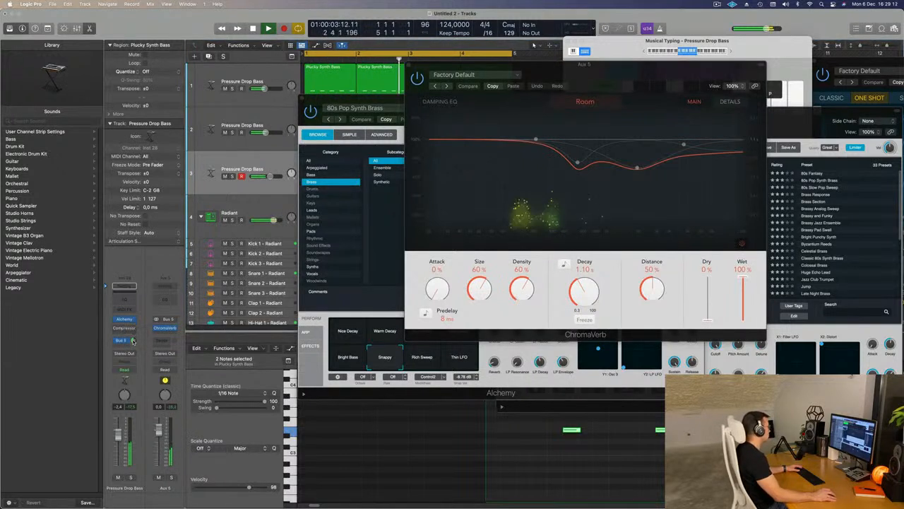
left_click_drag(132, 340, 134, 342)
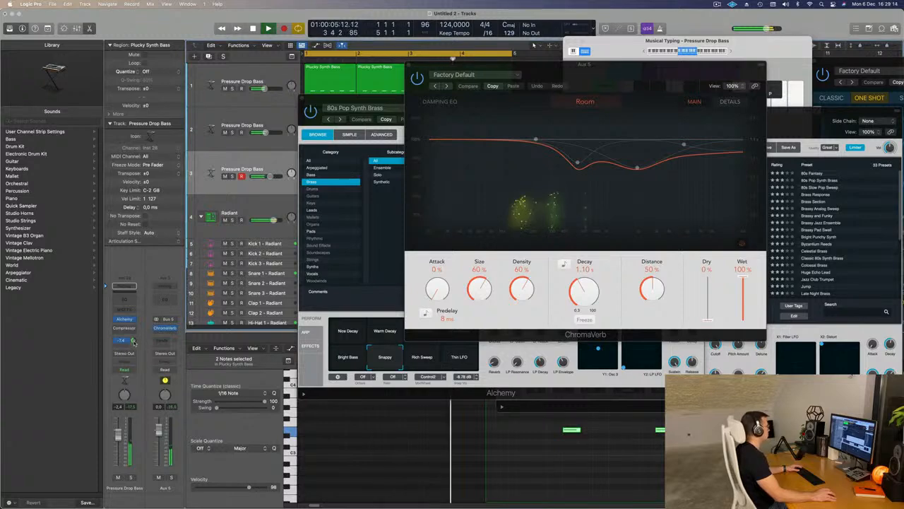
left_click_drag(479, 67, 433, 73)
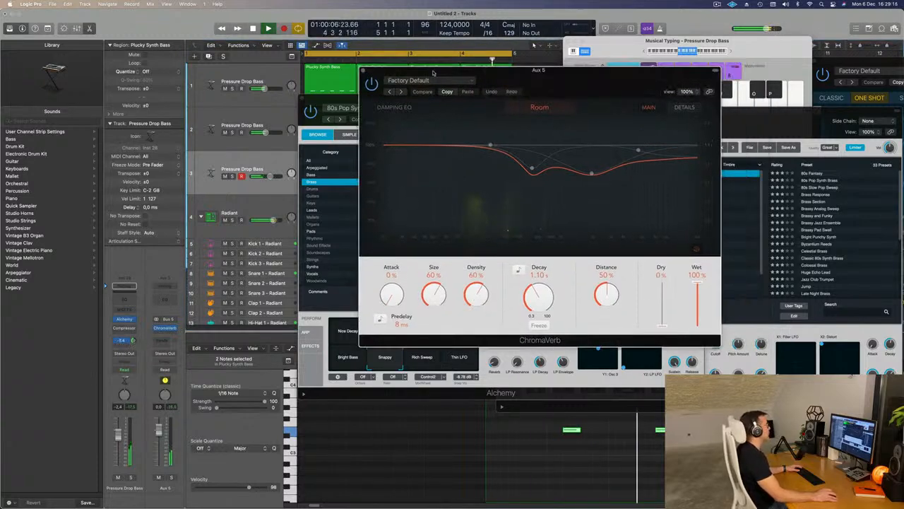
left_click(363, 71)
left_click_drag(477, 105, 508, 109)
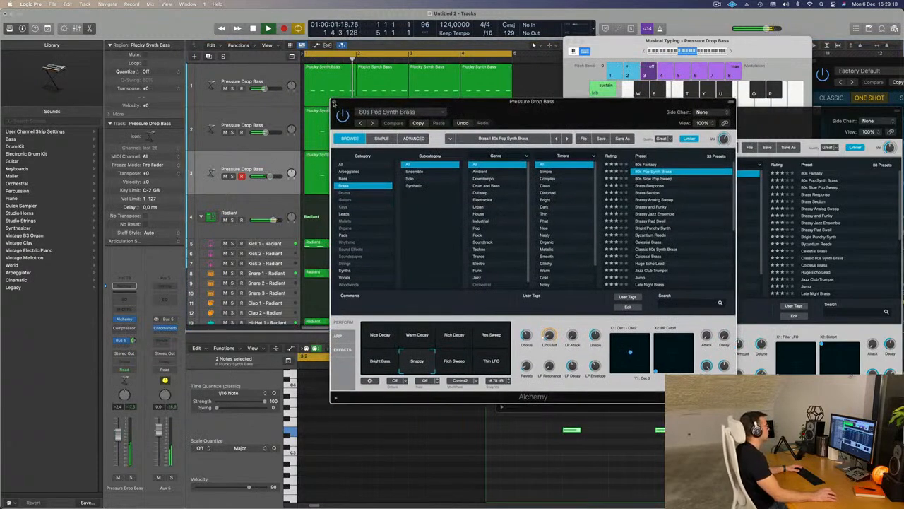
left_click(334, 102)
Step: Duplicate the third bass track, copy its bar 1 region onto the new fourth track, and stop playback
key("super+Left")
key("super+Up")
key("super+Up")
key("super+Up")
key("super+Up")
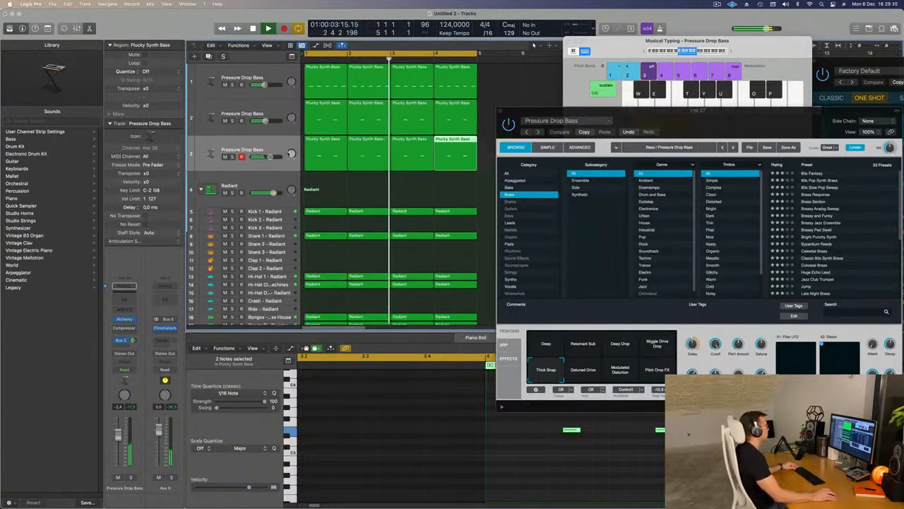
left_click_drag(665, 109, 728, 98)
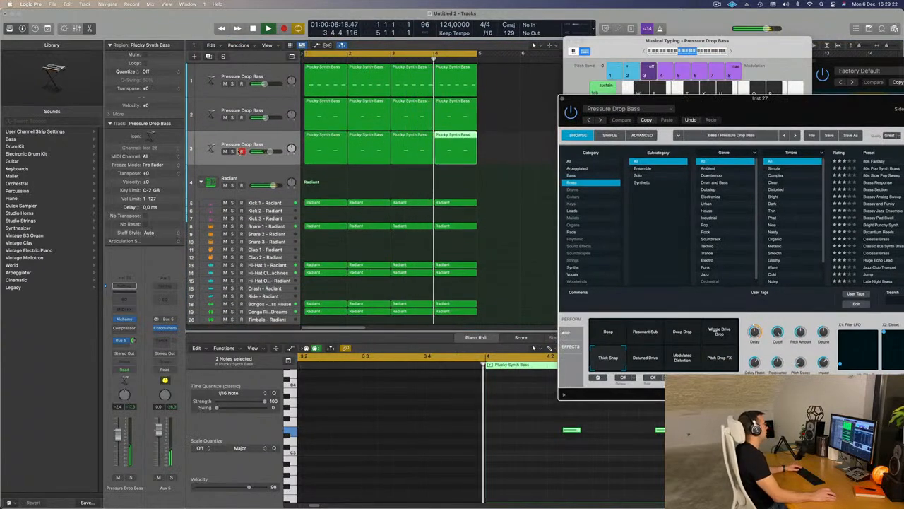
left_click(234, 143)
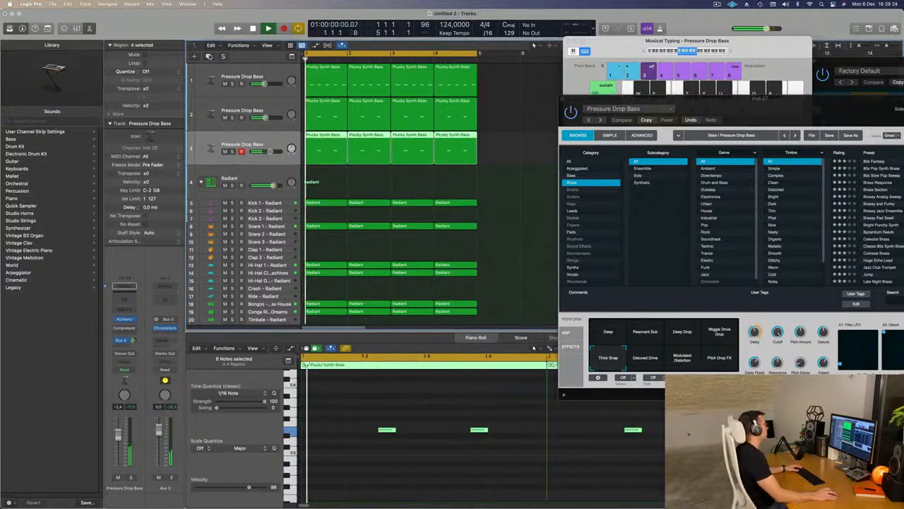
left_click_drag(315, 140, 314, 171)
key("space")
left_click_drag(372, 135, 331, 139)
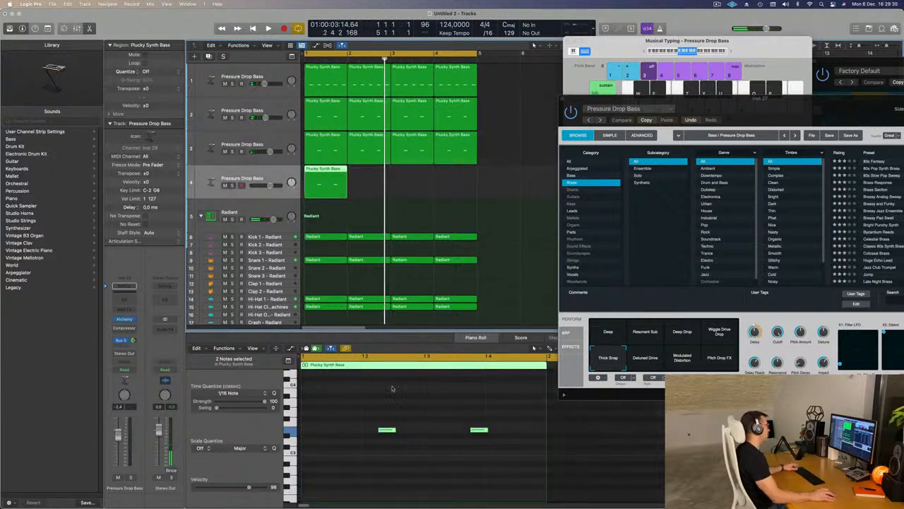
Step: Delete one of the two notes in the fourth track's region and stretch the remaining note across the whole of bar 1
left_click_drag(403, 412, 539, 460)
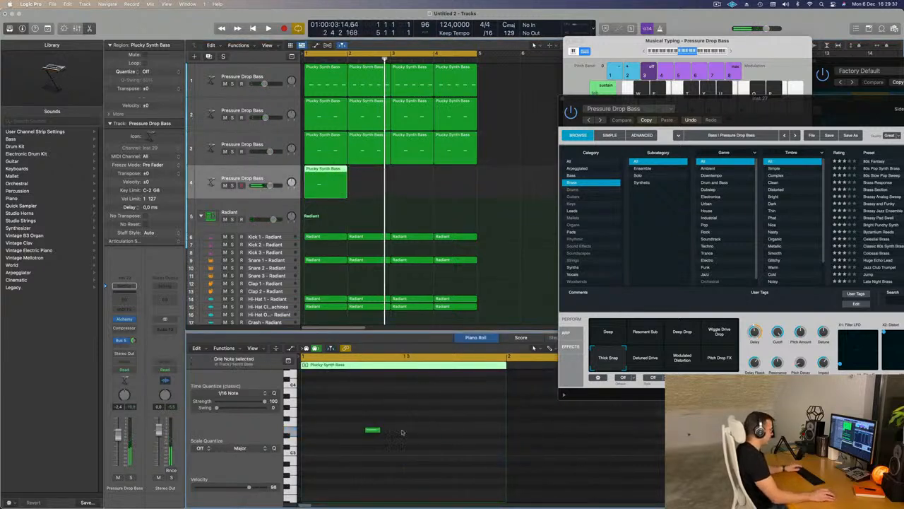
left_click_drag(375, 432, 505, 427)
left_click_drag(730, 104, 711, 109)
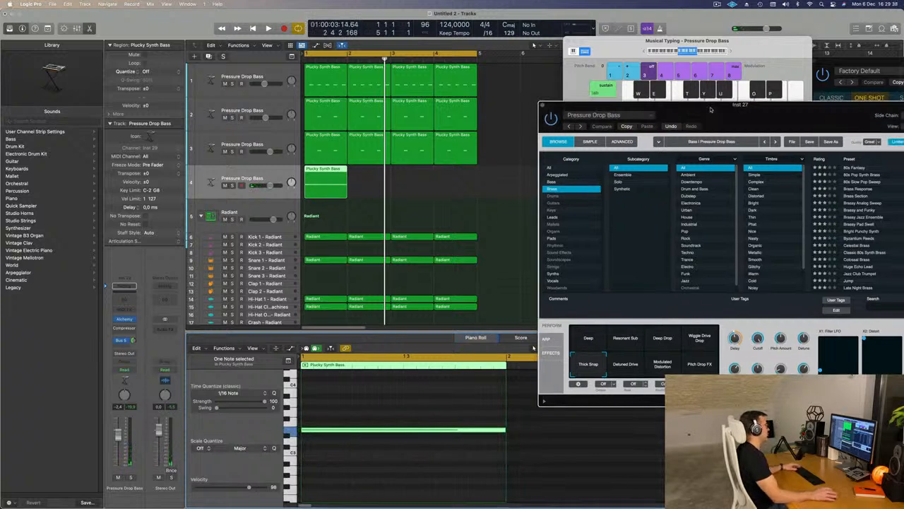
Step: Load the 80s Air Pad preset from the Pads category in the fourth track's Alchemy and play the loop
key("space")
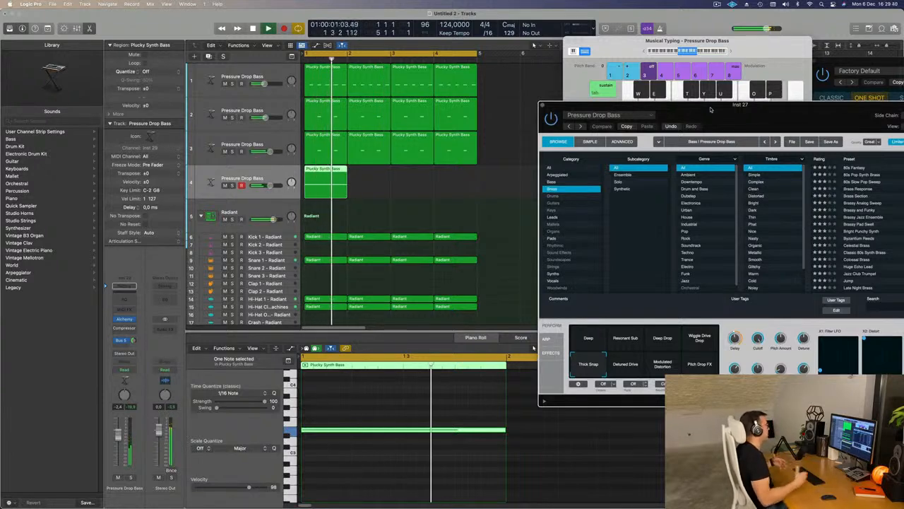
left_click_drag(710, 109, 664, 91)
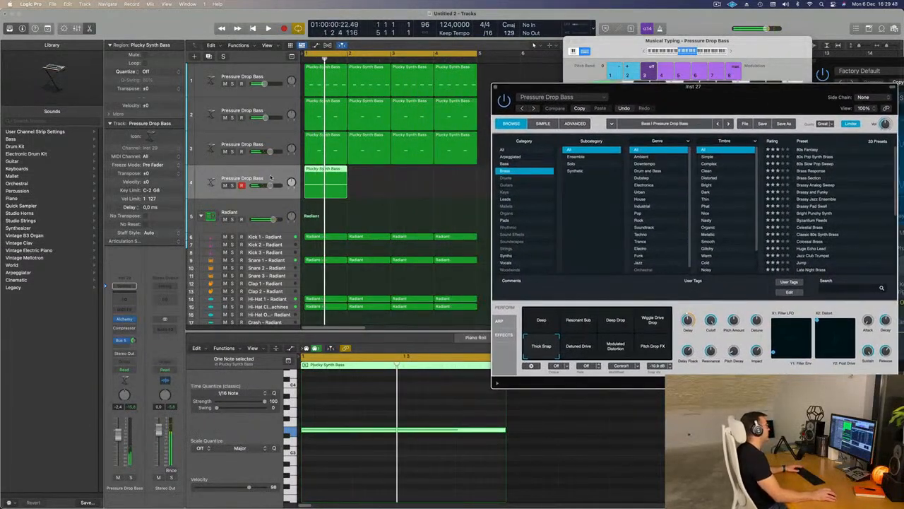
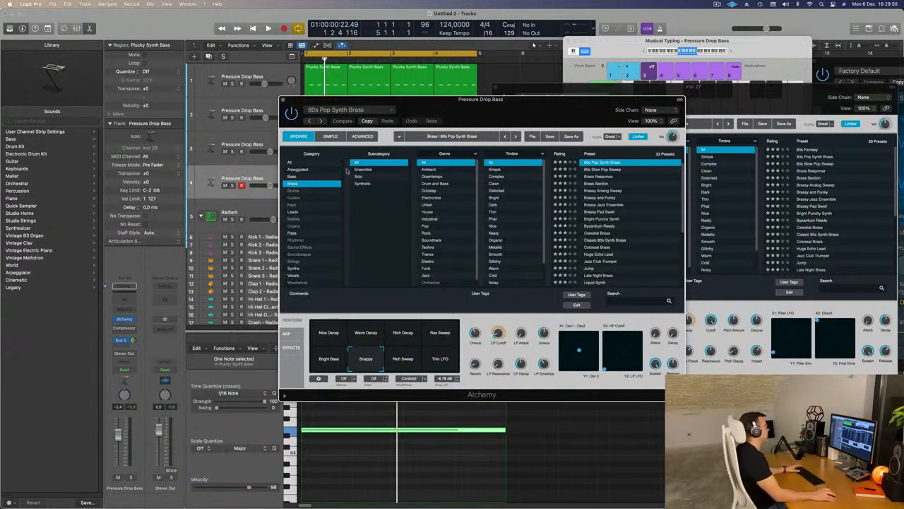
left_click_drag(545, 113, 587, 94)
key("space")
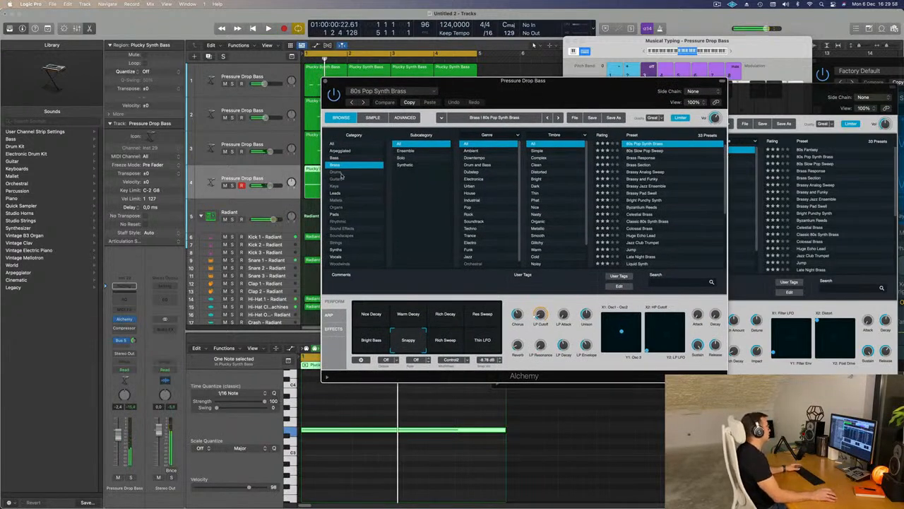
key("space")
left_click(334, 214)
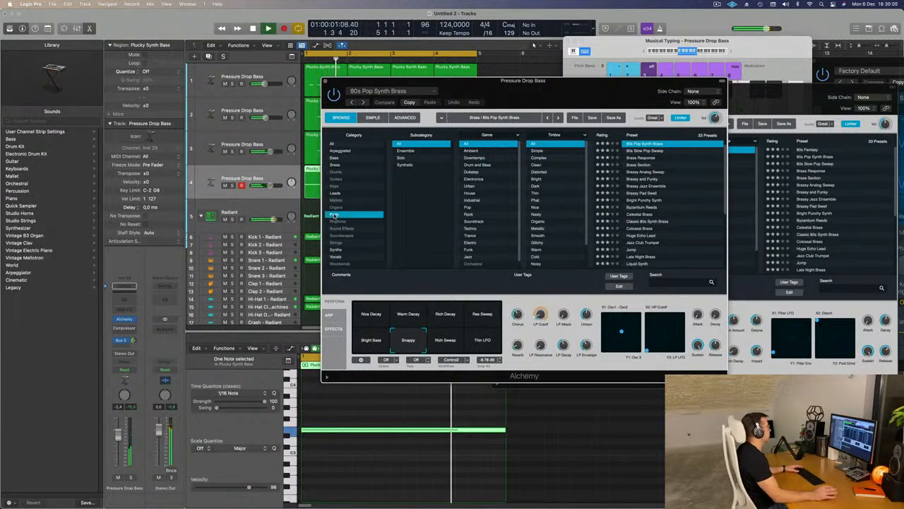
left_click_drag(566, 100, 668, 64)
left_click(590, 176)
key("space")
Step: Transpose the held note in the fourth track's region down one octave and play it back
left_click(368, 454)
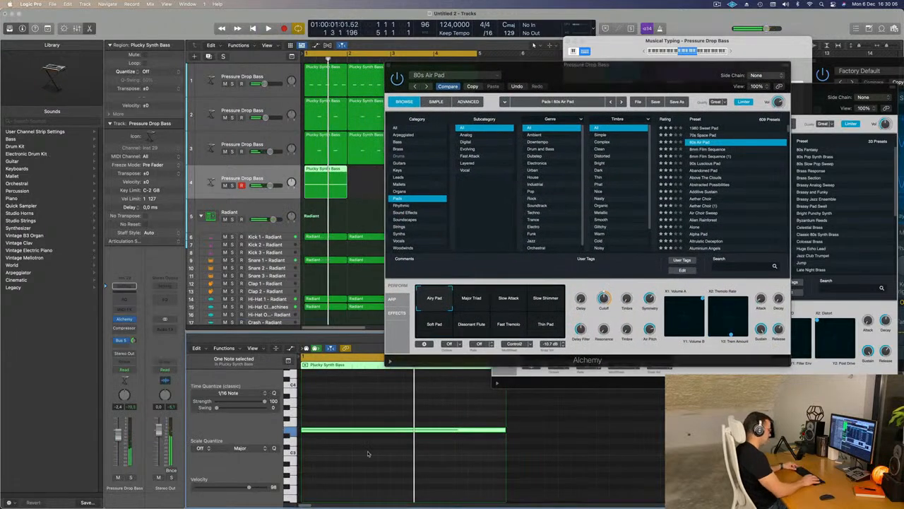
key("alt+shift+Down")
key("space")
key("space")
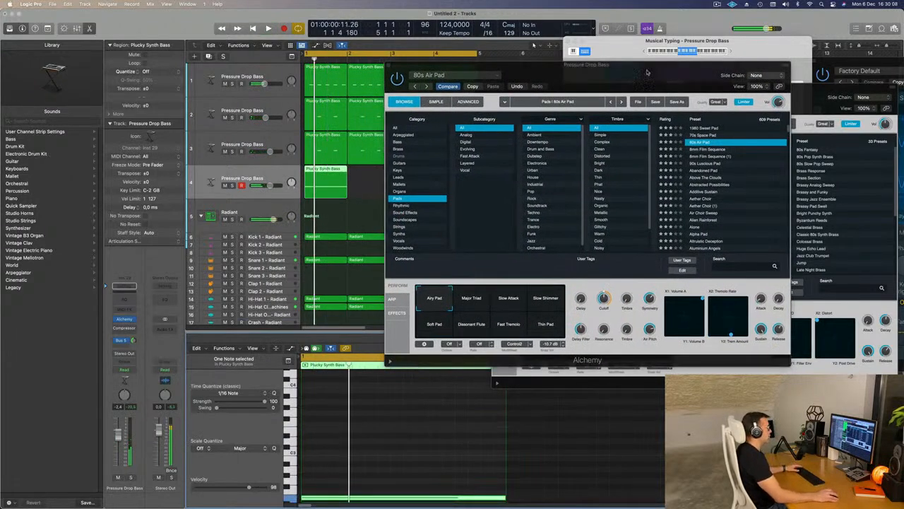
Step: Lower the fourth track's volume to -7.8 dB while playing the loop
left_click_drag(629, 77, 638, 73)
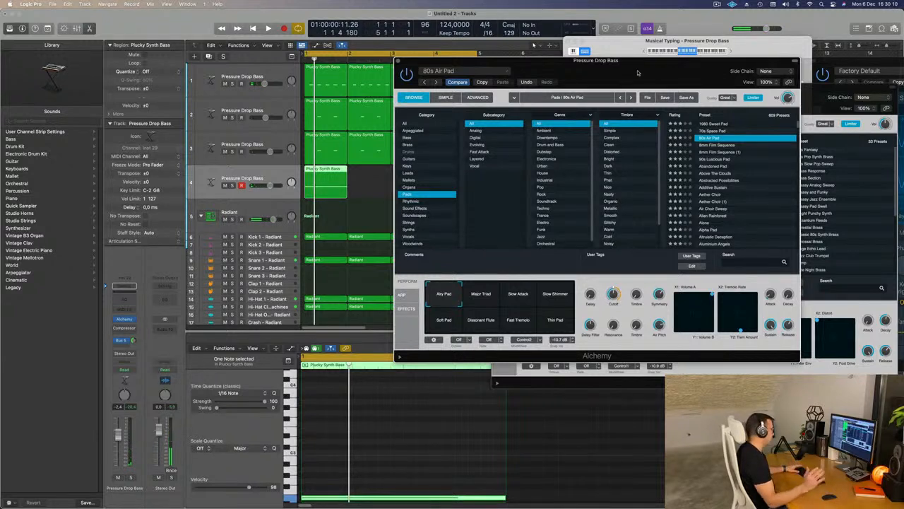
key("space")
key("space")
key("space")
key("space")
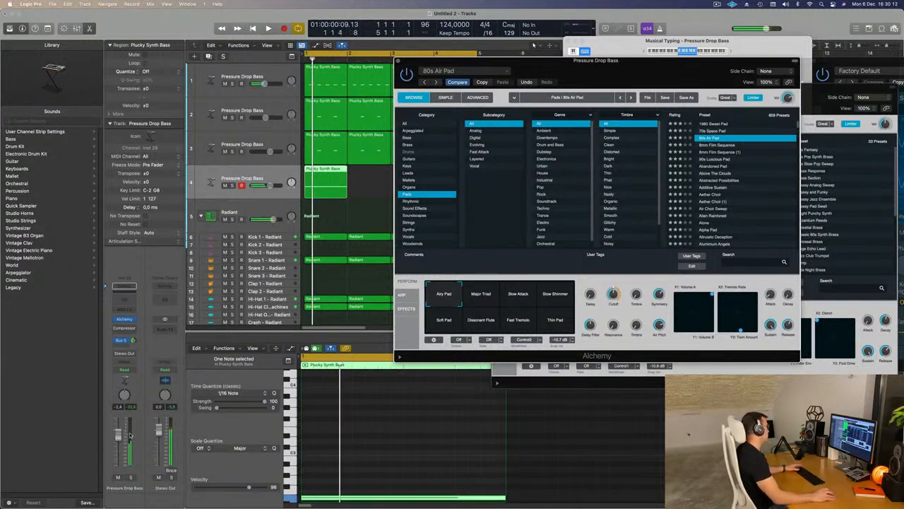
key("space")
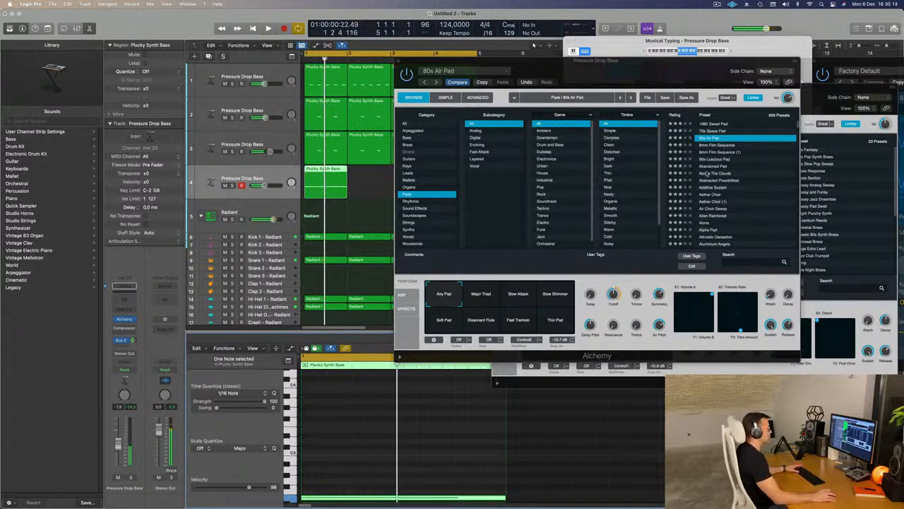
Step: Try the Abandoned Pad and Altruistic Deception presets on the fourth track, setting its volume to -15.0 dB
left_click(714, 167)
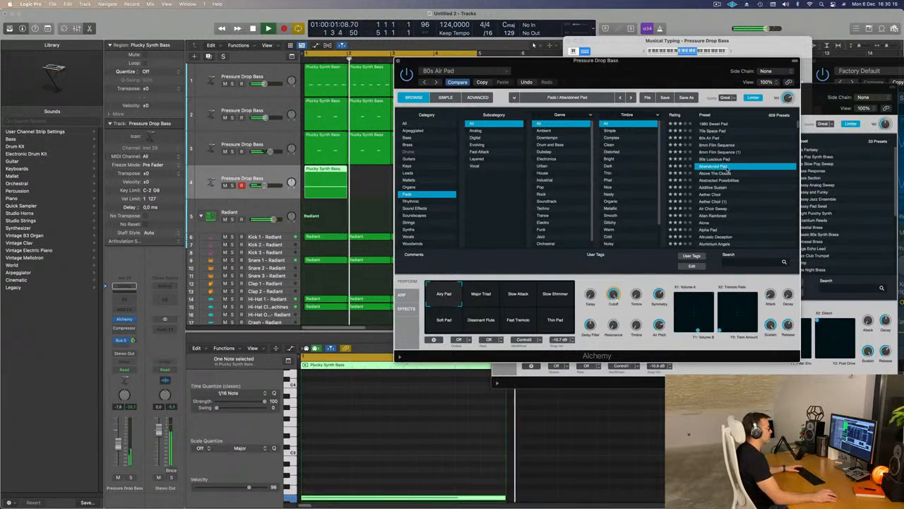
left_click_drag(674, 76, 688, 40)
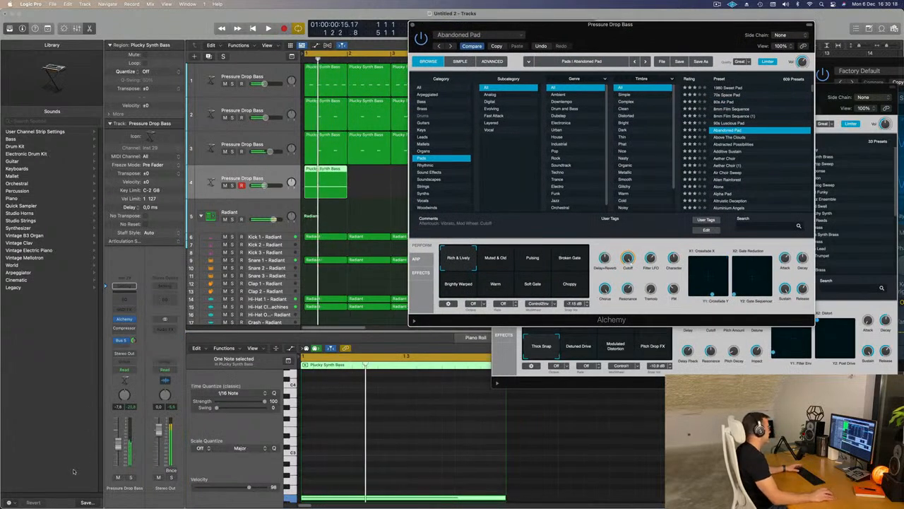
left_click(214, 420)
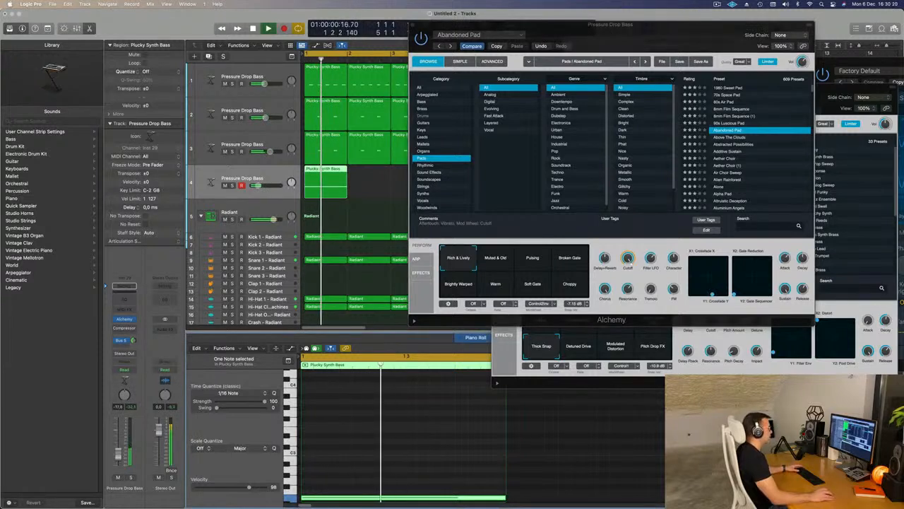
scroll(738, 170, "down", 3)
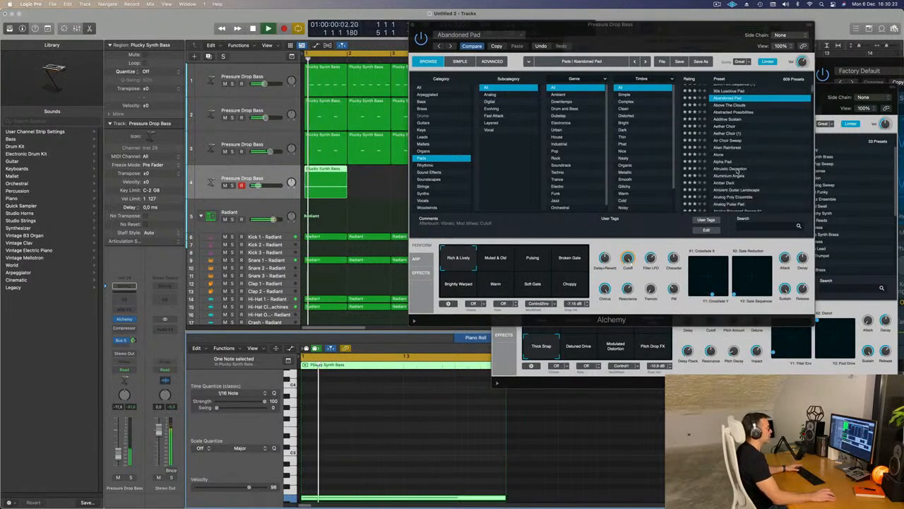
left_click(738, 169)
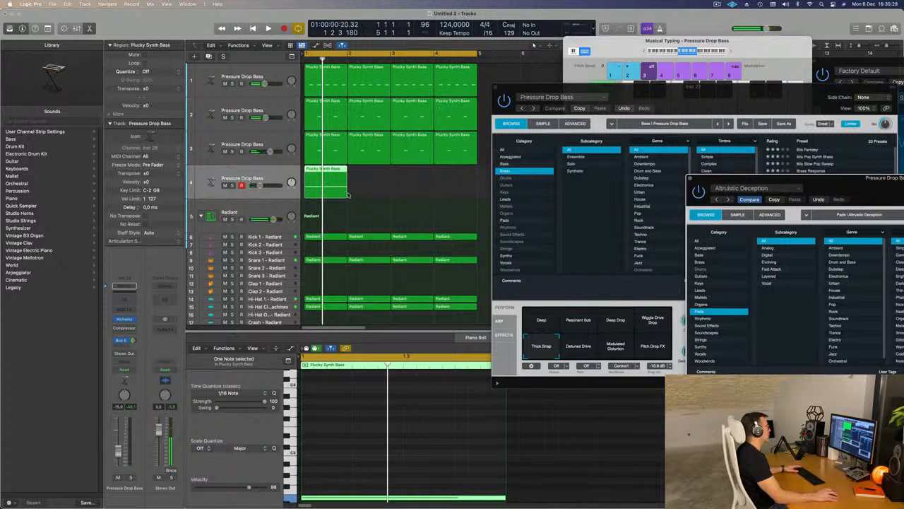
Step: Extend the fourth track's region and its note to two bars, and duplicate the region at bar 3
left_click_drag(347, 194, 388, 192)
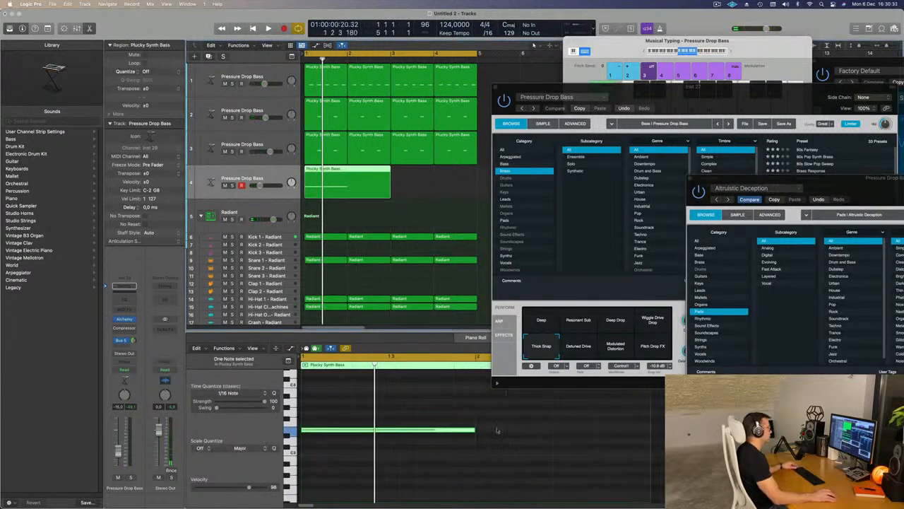
left_click_drag(474, 430, 628, 438)
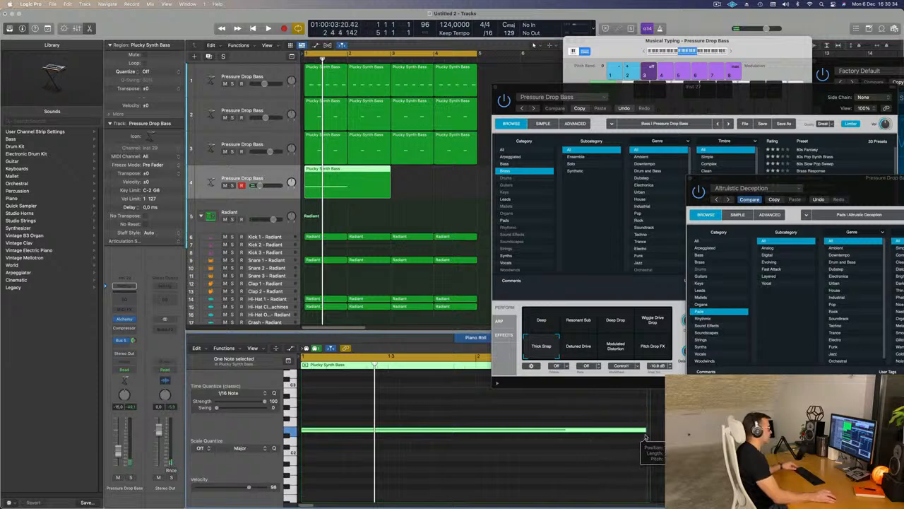
key("space")
key("space")
left_click(425, 186)
left_click(362, 185)
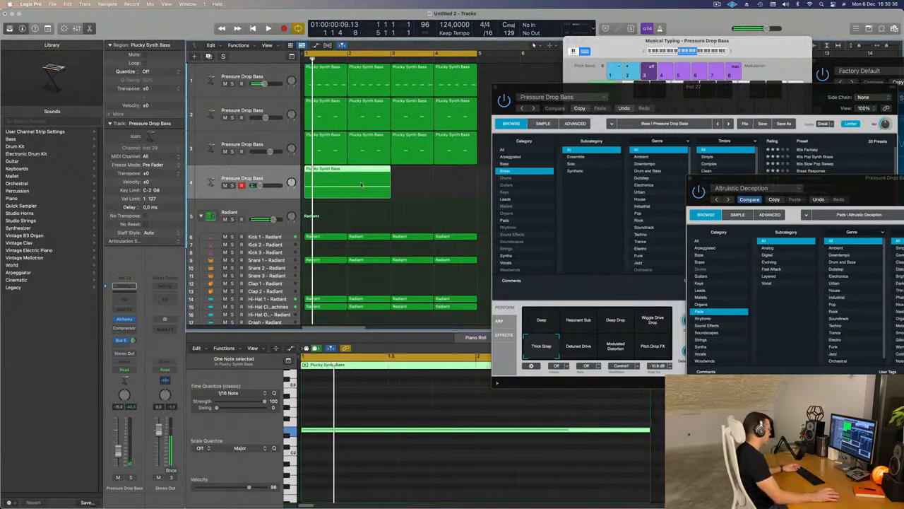
Step: Try the Analog Resonant Sweep 01 pad preset on the fourth track during playback
key("space")
left_click_drag(826, 181, 601, 106)
scroll(803, 220, "down", 3)
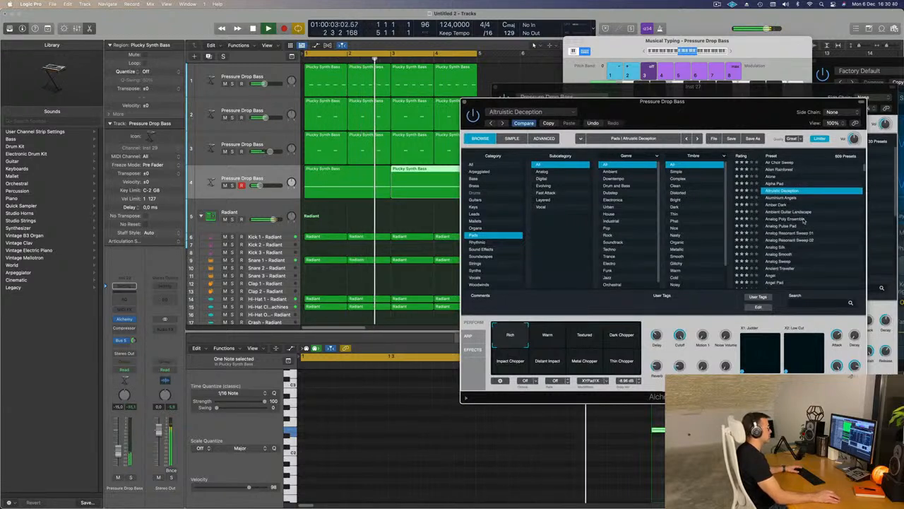
scroll(818, 225, "down", 1)
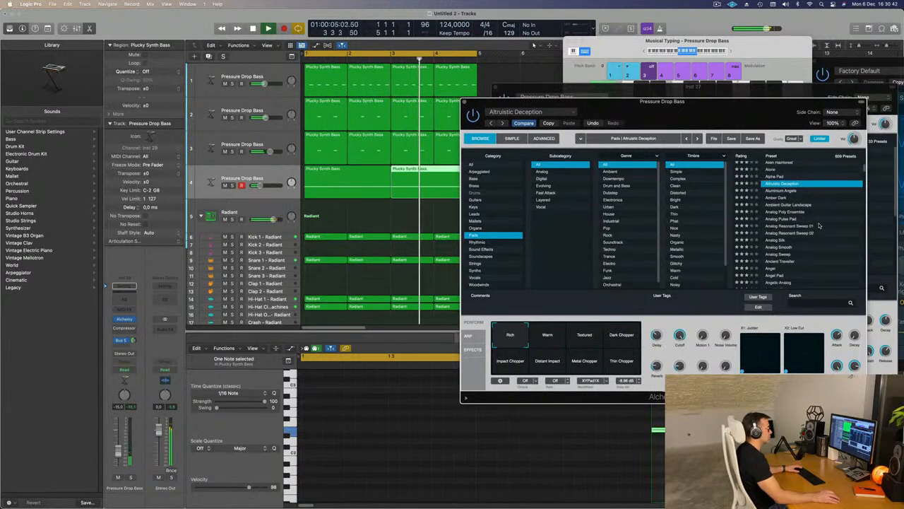
left_click(795, 226)
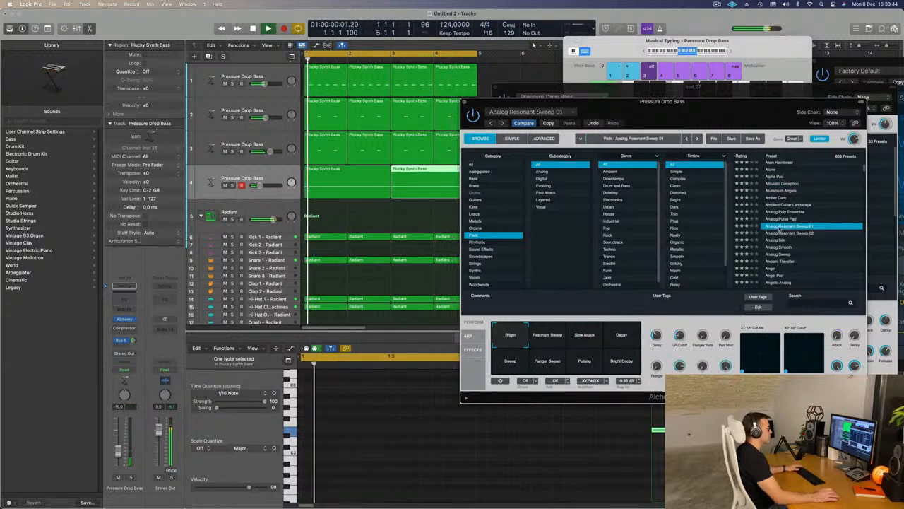
Step: Audition the Pulsing, Flanger Sweep and Bright Decay variations of the Analog Resonant Sweep 01 preset
scroll(802, 226, "down", 5)
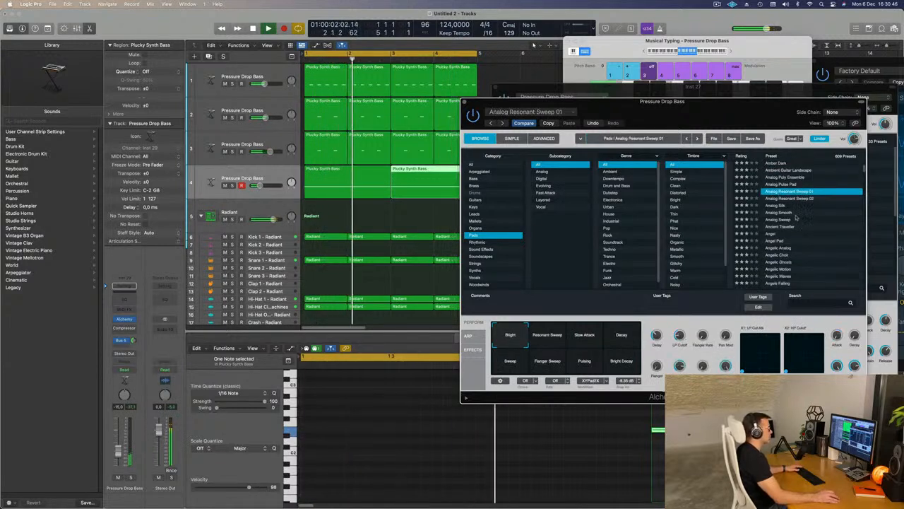
scroll(818, 219, "down", 2)
left_click(579, 361)
key("space")
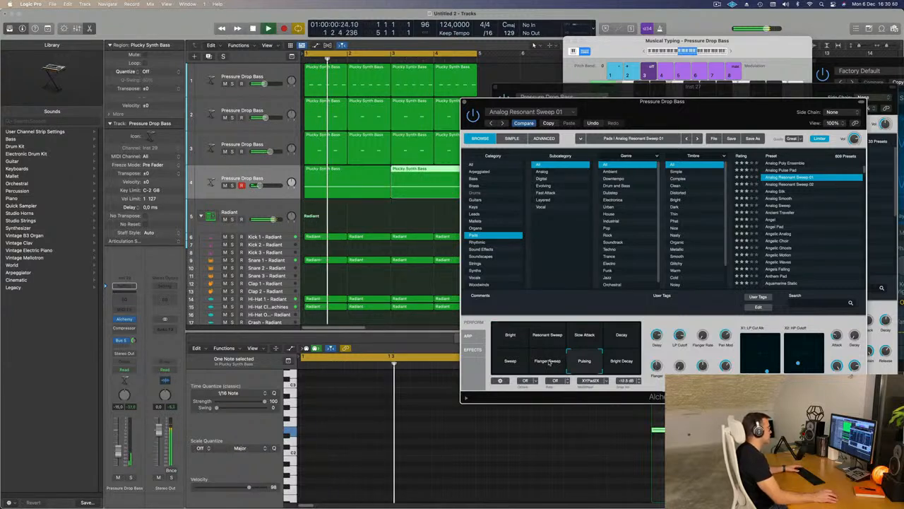
left_click(548, 361)
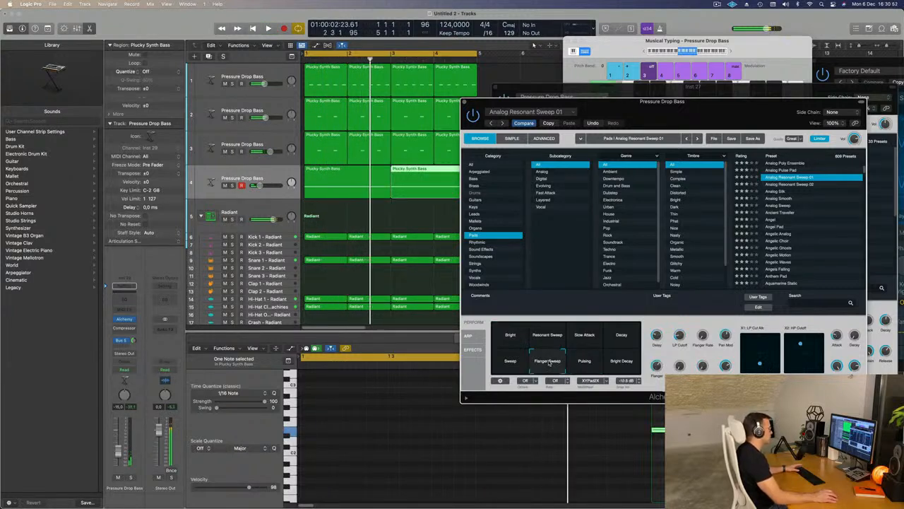
left_click(622, 361)
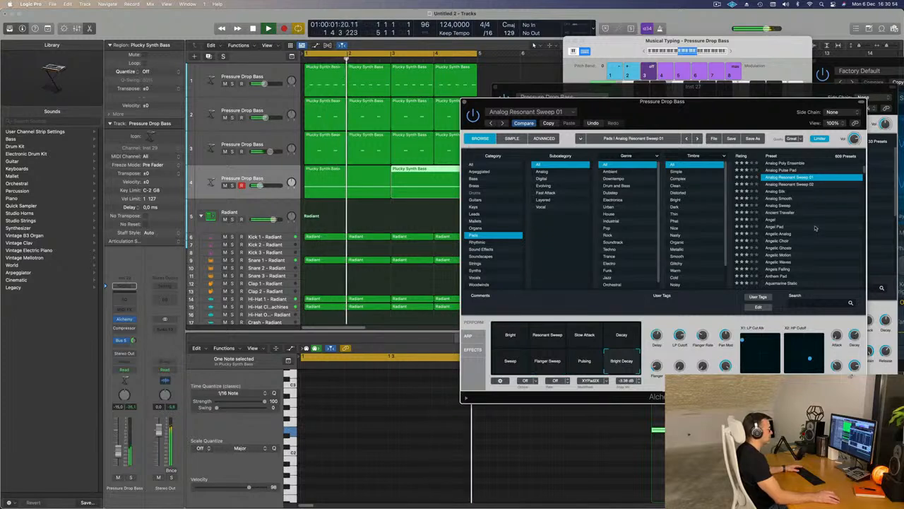
Step: Load the Aquamarine Static pad preset on the fourth track and listen to it in the loop
scroll(816, 227, "down", 3)
scroll(816, 228, "down", 1)
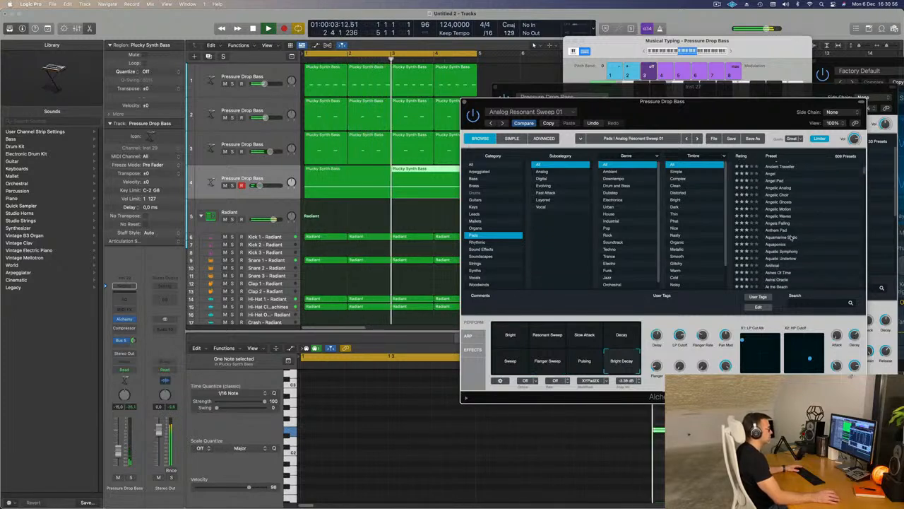
left_click(793, 237)
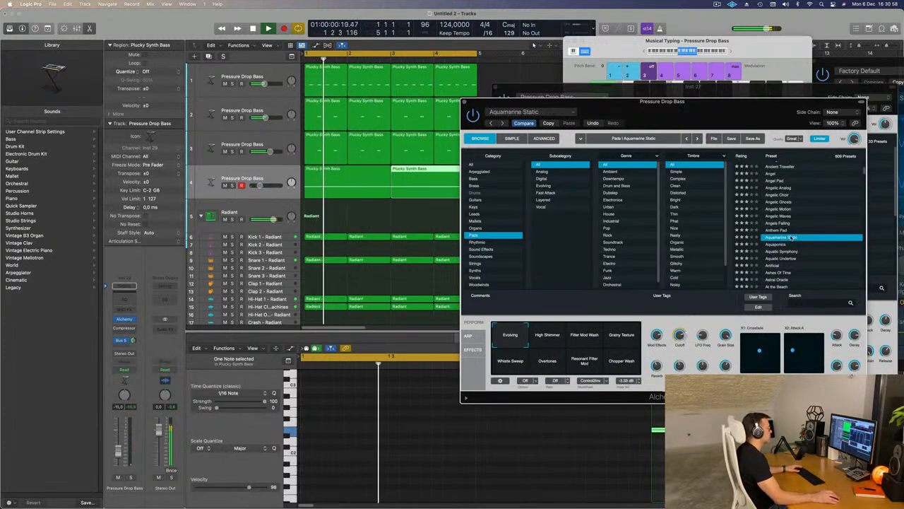
scroll(812, 232, "down", 3)
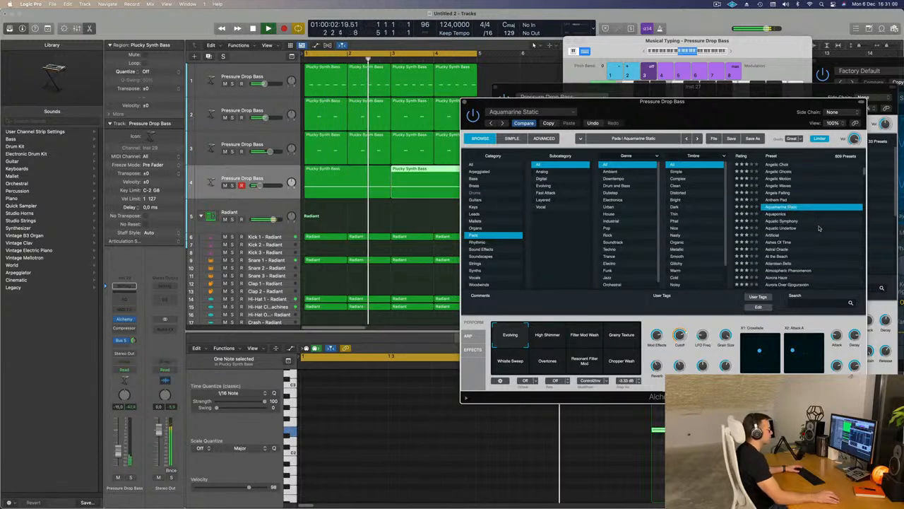
scroll(820, 226, "down", 2)
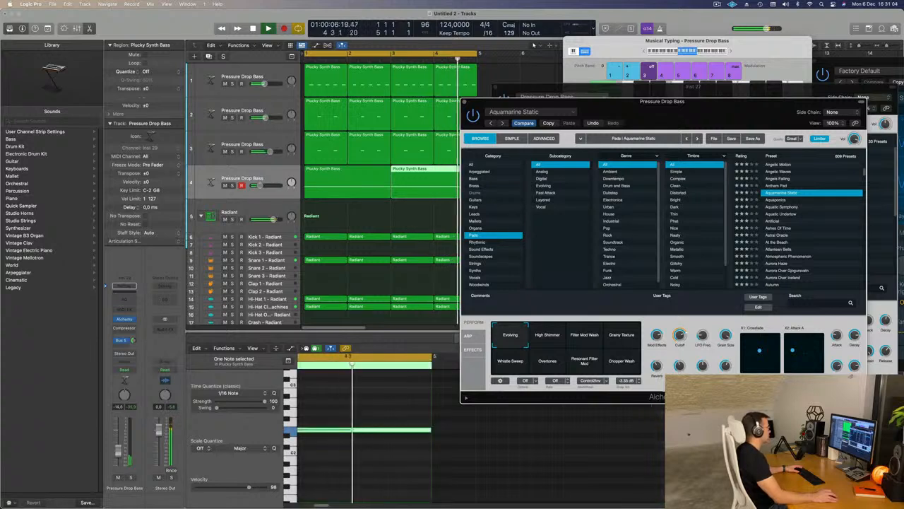
Step: Audition the High Shimmer, Filter Mod Wash, Whistle Sweep, Overtones, Resonant Filter Mod and Chopper Wash variations, setting the track's volume to -11.4 dB
left_click(548, 338)
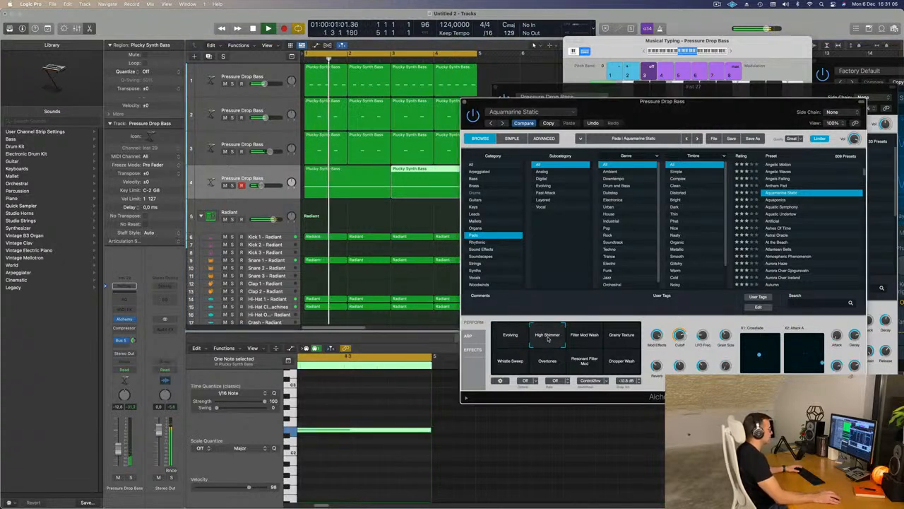
left_click(585, 338)
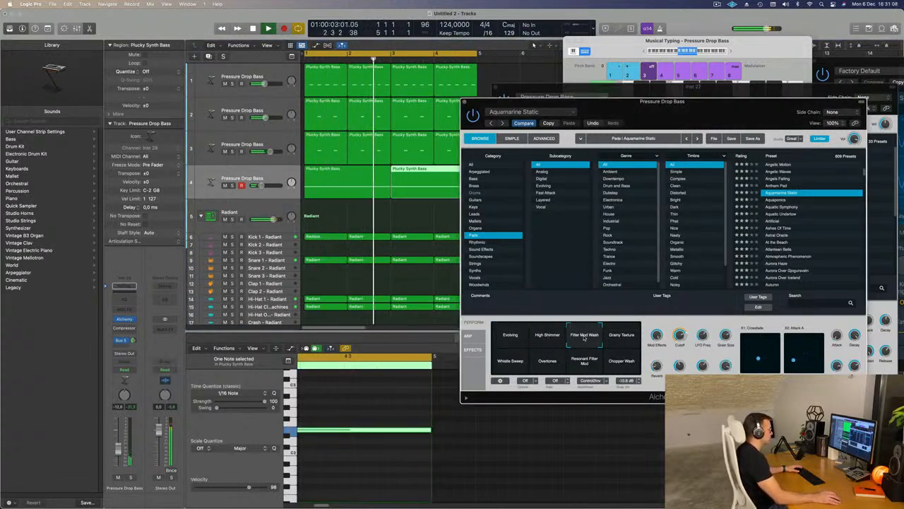
left_click(509, 361)
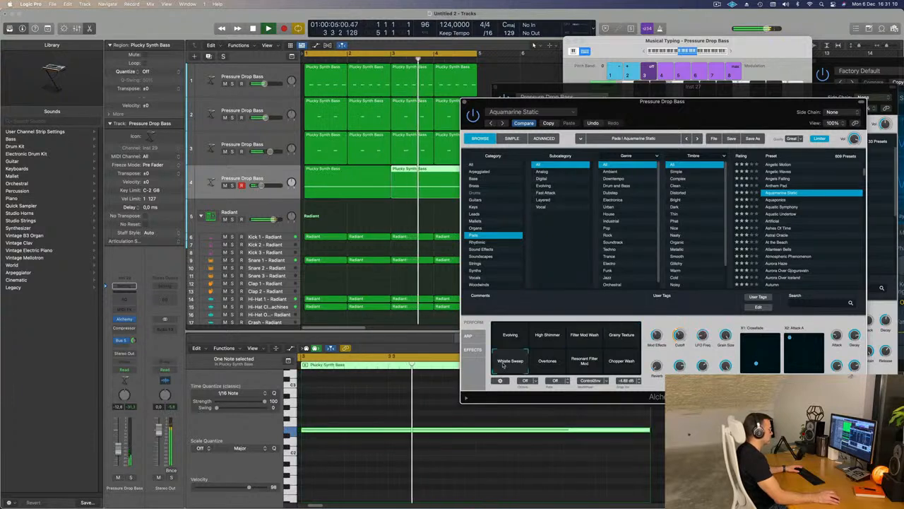
key("space")
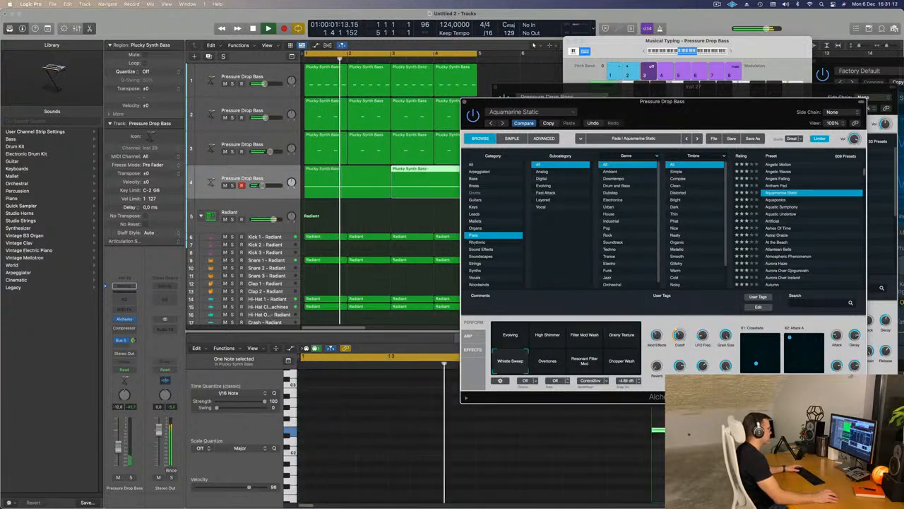
left_click(264, 435)
left_click(558, 367)
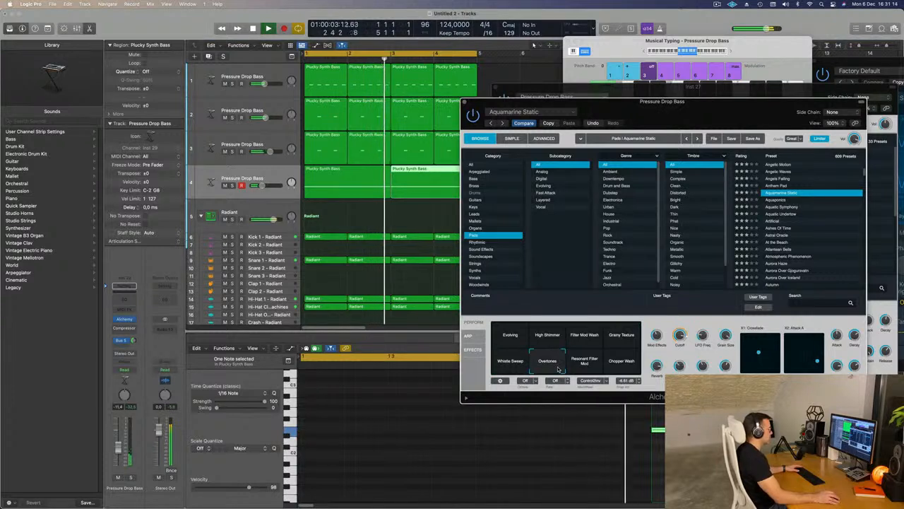
left_click(595, 367)
left_click(625, 366)
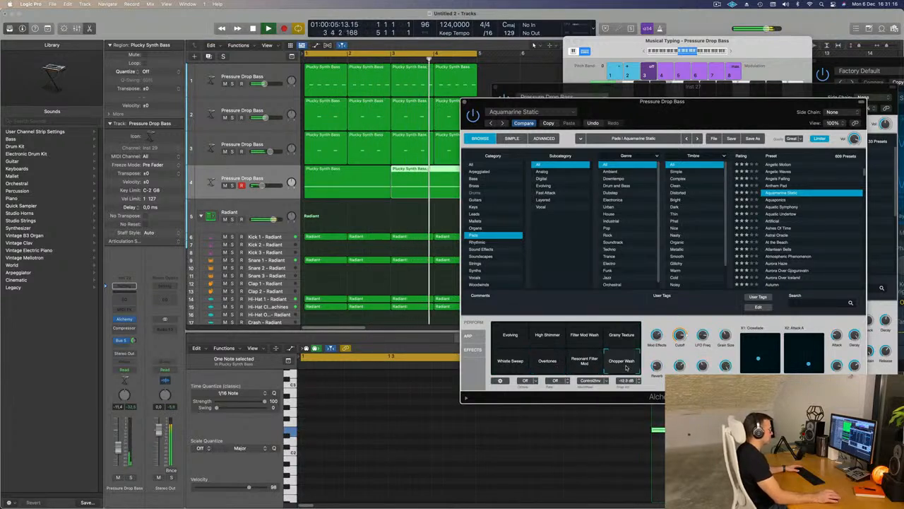
Step: Load the Astral Oracle pad preset on the fourth track and audition its Rich variation during playback
scroll(813, 212, "down", 1)
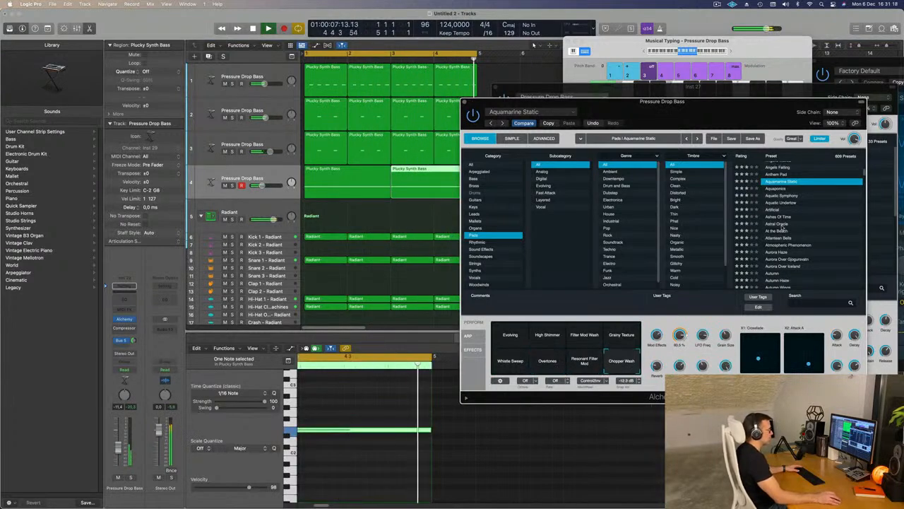
left_click(781, 225)
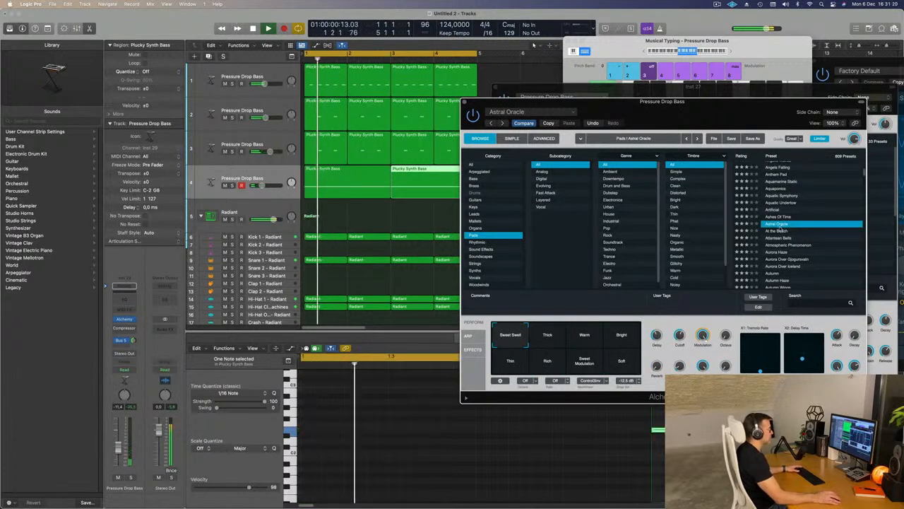
scroll(798, 224, "down", 2)
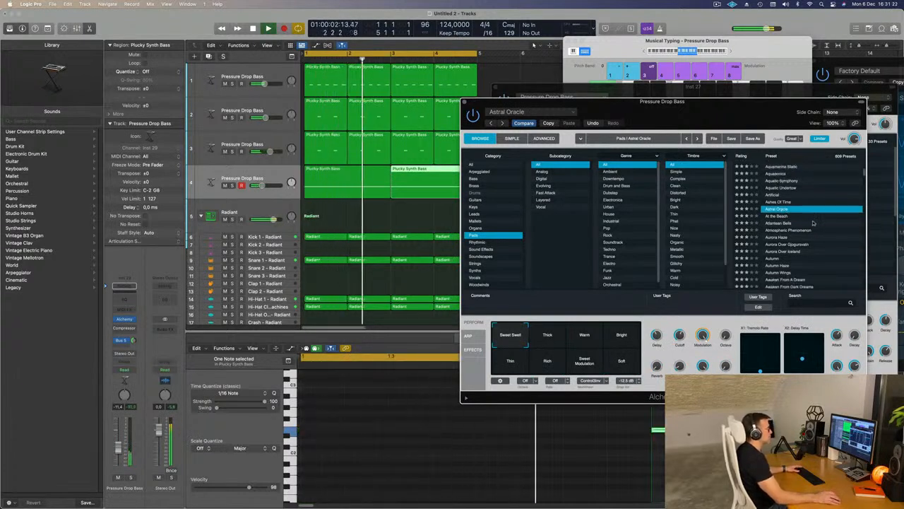
scroll(804, 223, "down", 1)
left_click(548, 363)
scroll(827, 216, "down", 2)
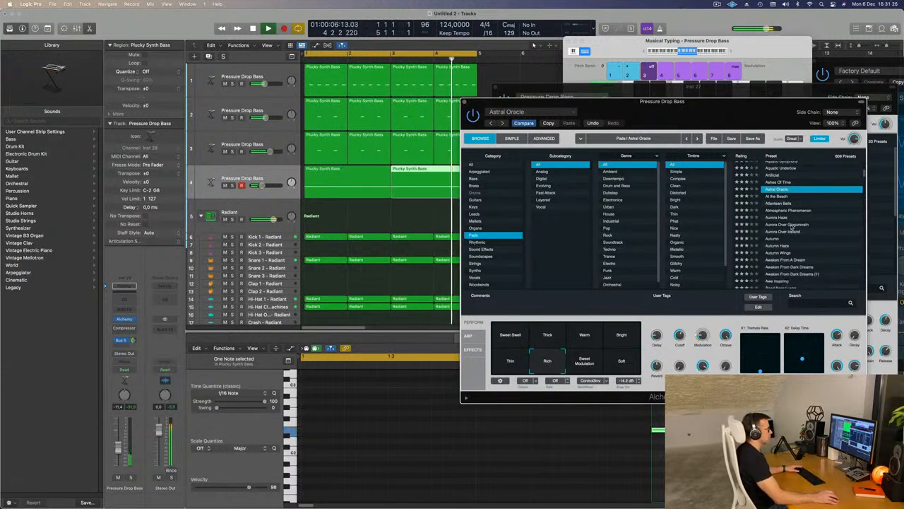
Step: Try the Aurora Over Gjogursvatn pad preset on the fourth track in the loop
left_click(794, 225)
scroll(802, 220, "down", 1)
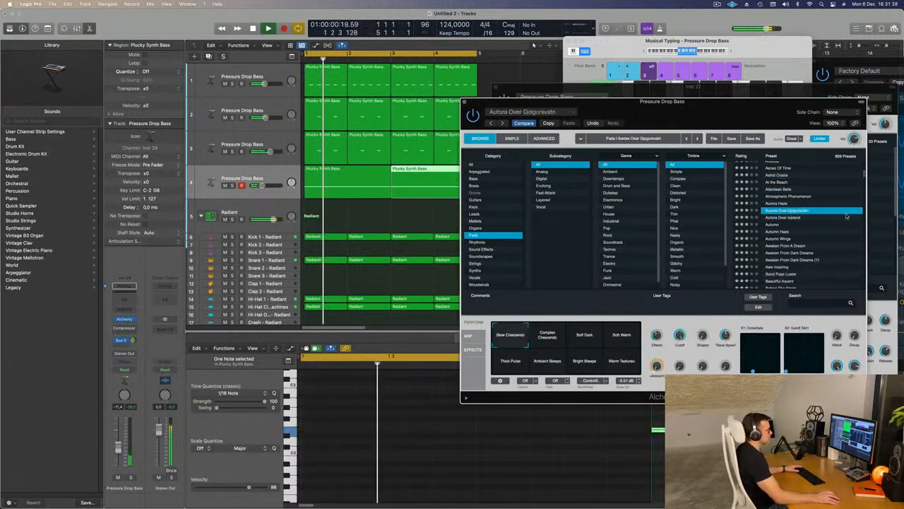
scroll(827, 218, "down", 2)
Step: Select both Plucky Synth Bass regions on the fourth track and transpose their sustained notes down one octave
left_click(345, 217)
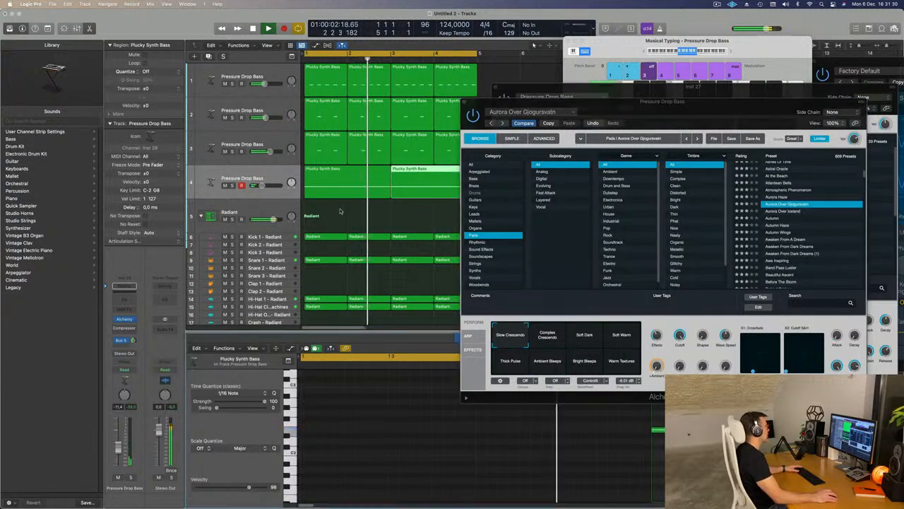
left_click_drag(356, 219, 422, 182)
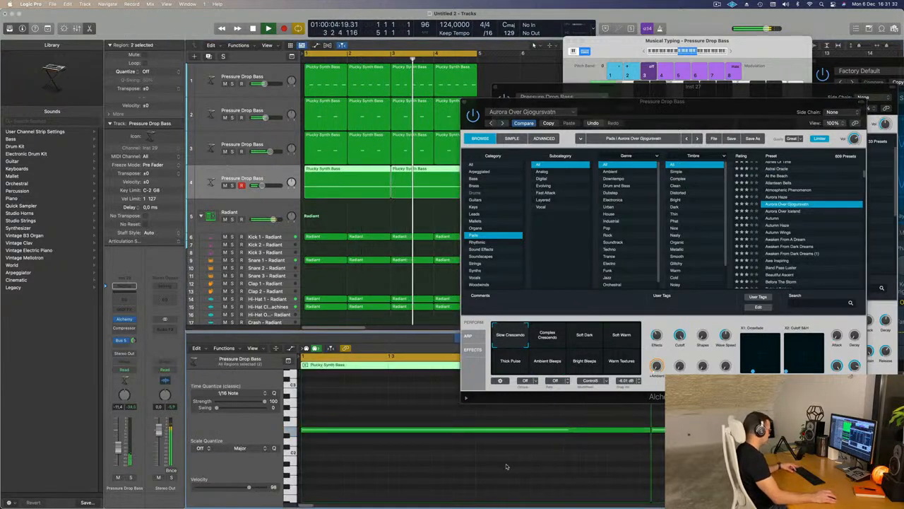
scroll(505, 466, "up", 3)
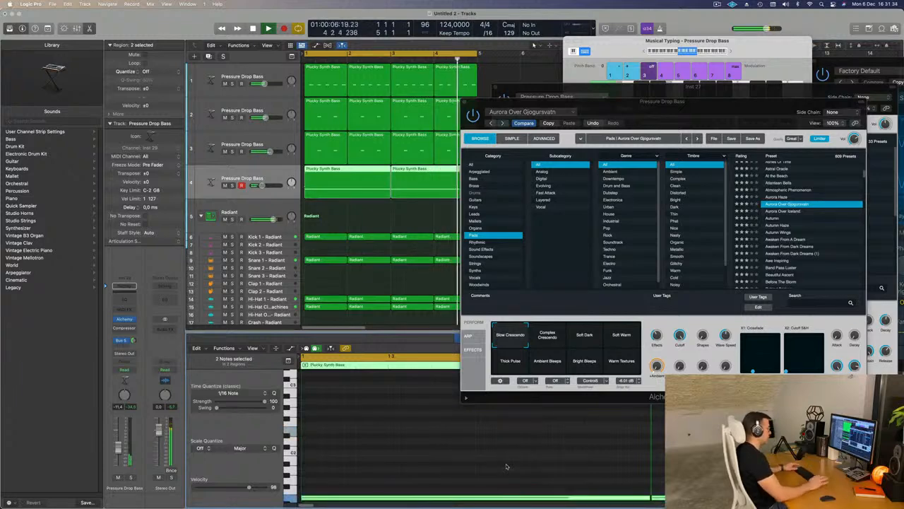
key("space")
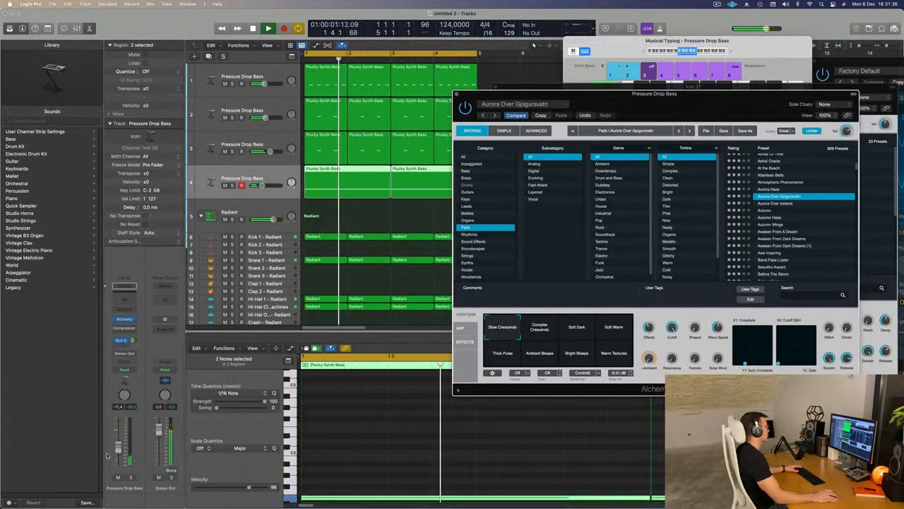
Step: Raise the fourth track's volume and load the Autumn Haze pad preset in Alchemy
left_click_drag(119, 448, 118, 437)
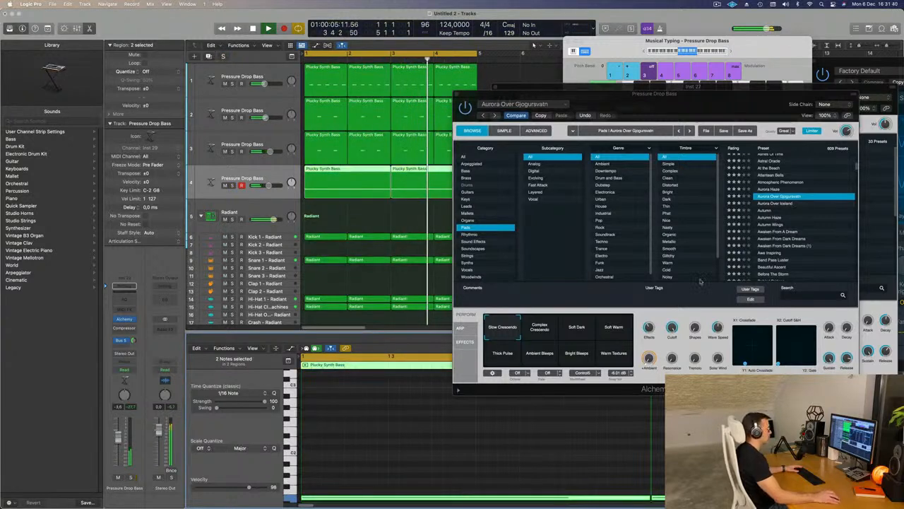
left_click(763, 218)
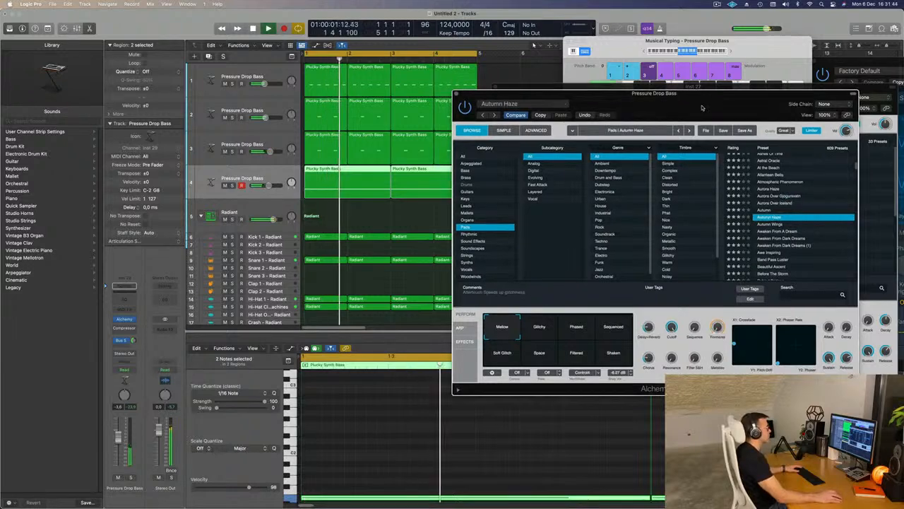
left_click_drag(757, 94, 737, 79)
Step: Audition the Glitchy, Phased and Sequenced variations of Autumn Haze, adjusting the track's volume to -4.3 dB
left_click(520, 312)
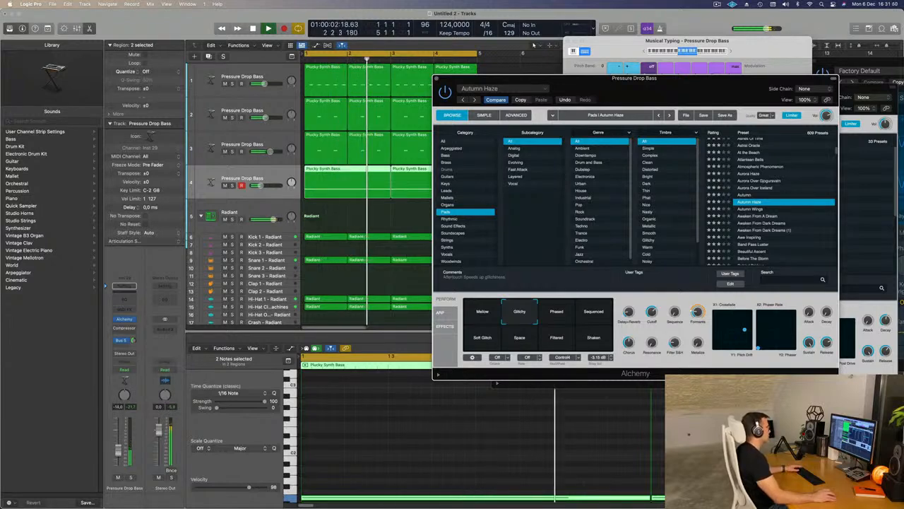
left_click_drag(117, 446, 118, 460)
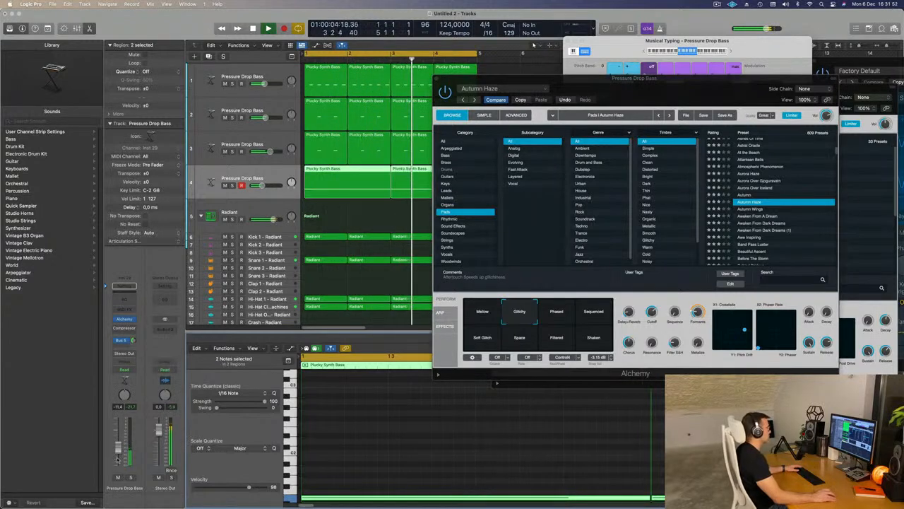
left_click(557, 313)
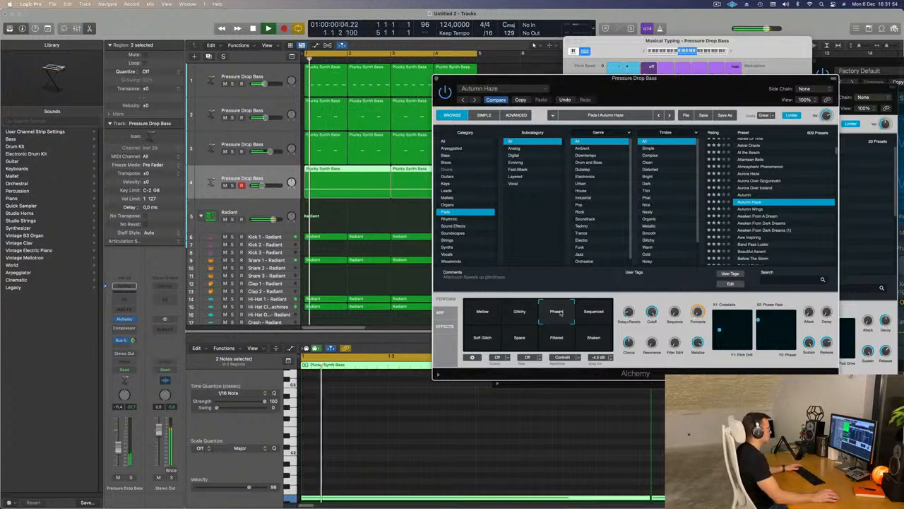
left_click(593, 311)
key("space")
left_click_drag(118, 448, 118, 442)
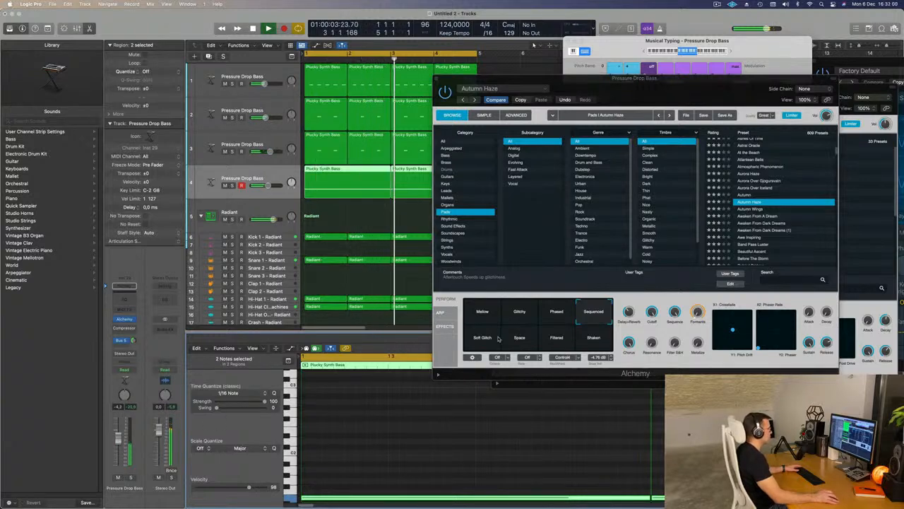
Step: Compare the Soft Glitch and Shaken variations of Autumn Haze while fine-tuning the track's volume
left_click(476, 342)
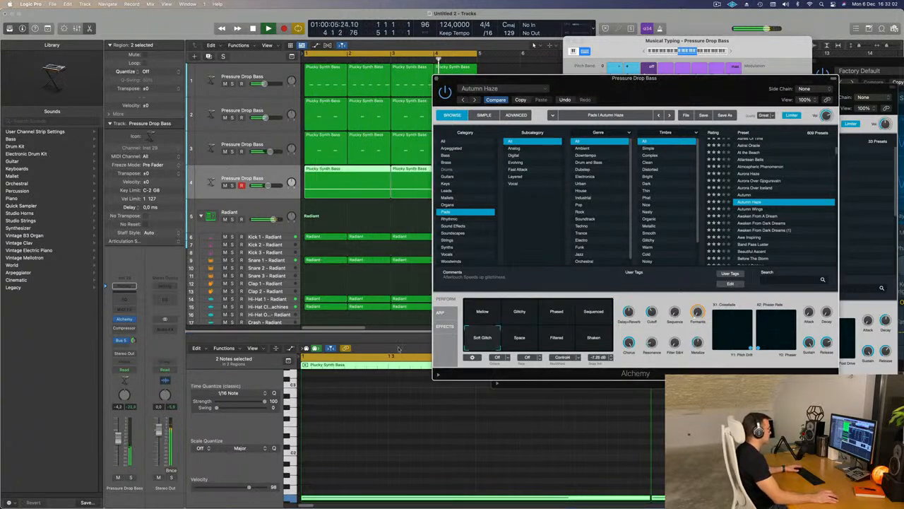
left_click(131, 478)
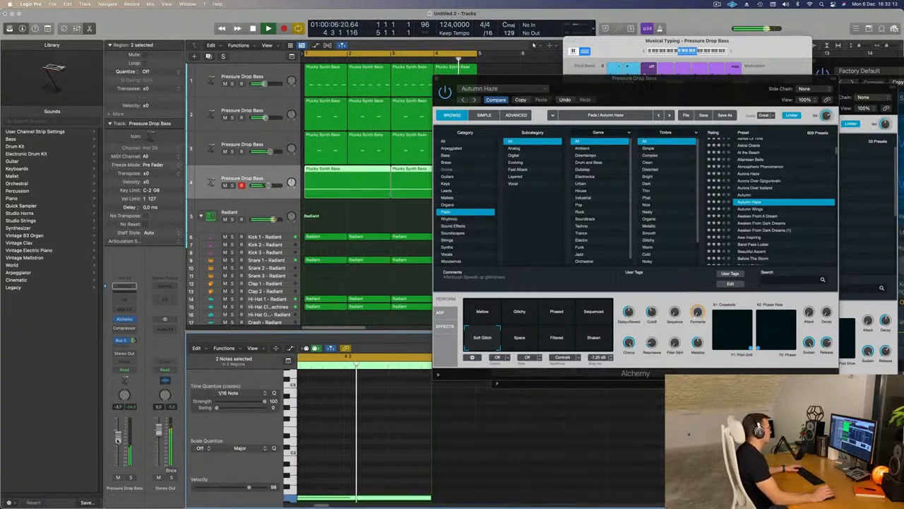
left_click(597, 339)
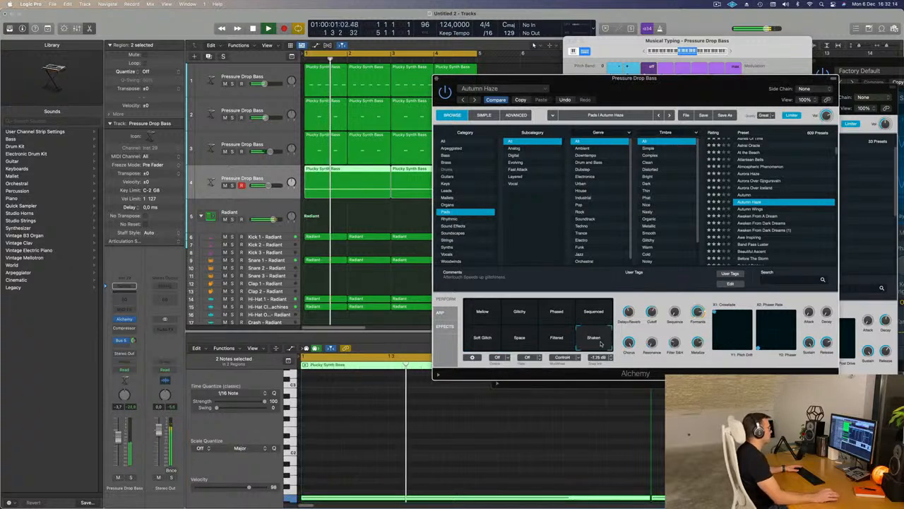
Step: Choose the Soft Glitch variation, adjust its cutoff and set the fourth track's volume to -2.9 dB
left_click(484, 334)
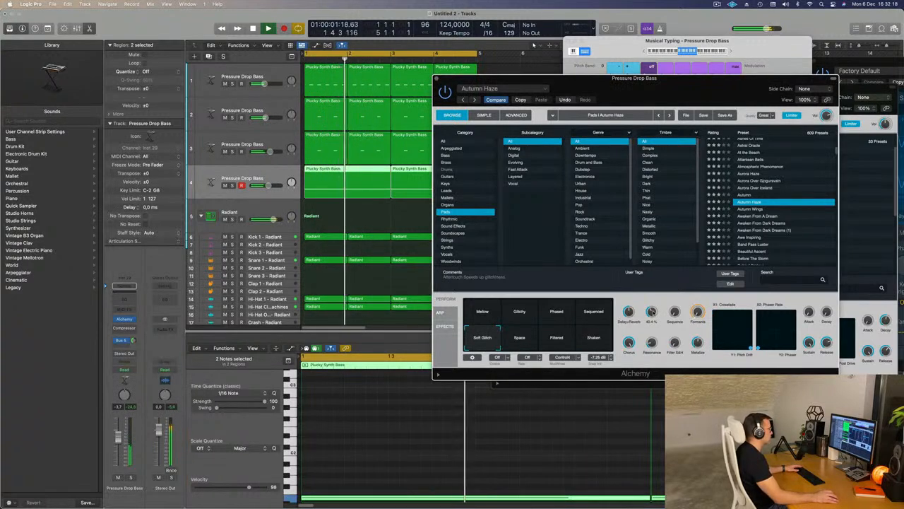
left_click_drag(654, 303, 635, 301)
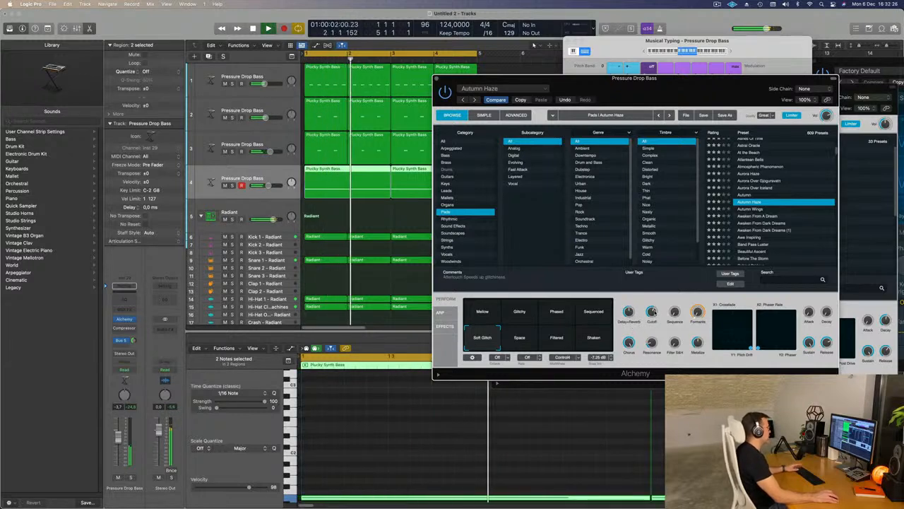
left_click_drag(118, 438, 118, 439)
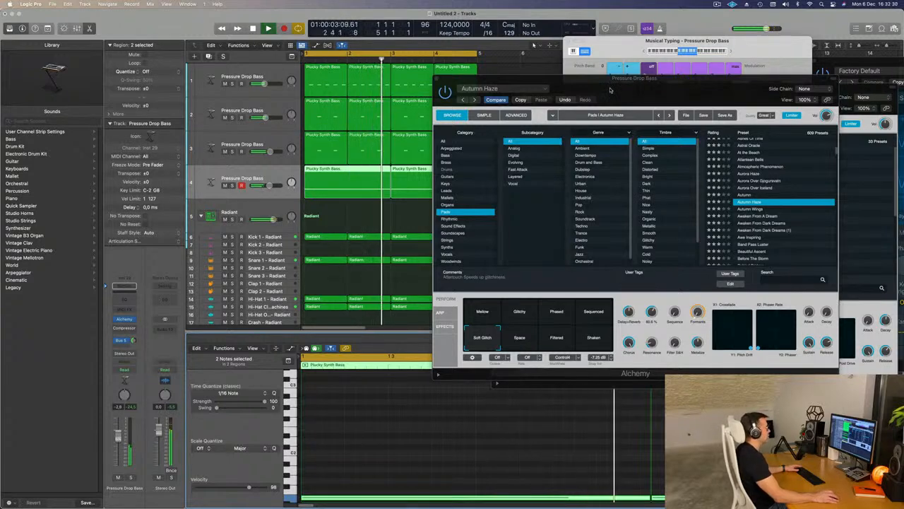
Step: Close the two overlapping Alchemy windows to uncover the arrangement
left_click_drag(611, 90, 546, 107)
left_click(372, 97)
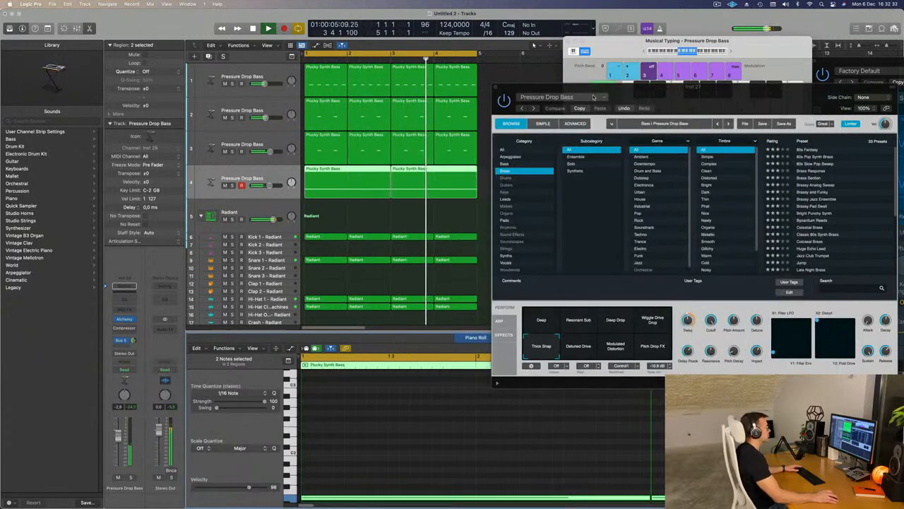
left_click_drag(631, 94, 549, 107)
left_click(413, 101)
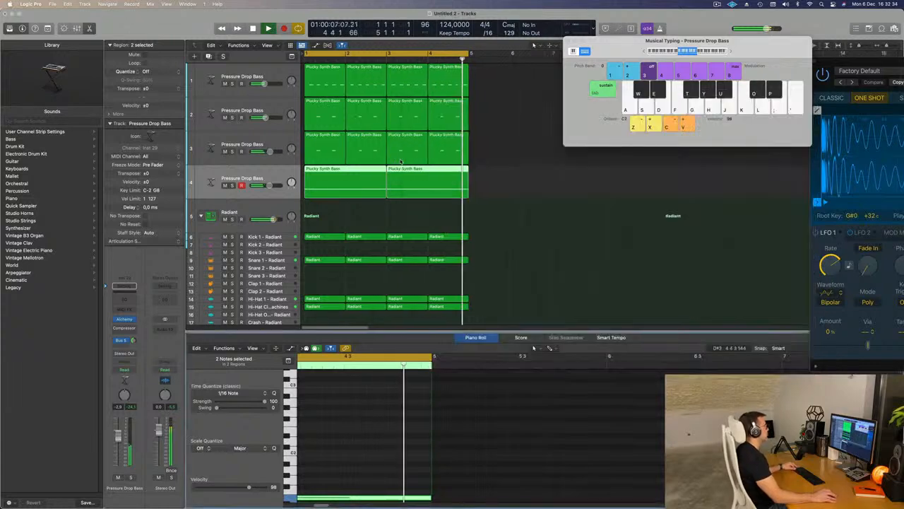
Step: Select all regions of the four-bar loop and repeat them three times to fill 16 bars
scroll(439, 214, "down", 3)
key("super+a")
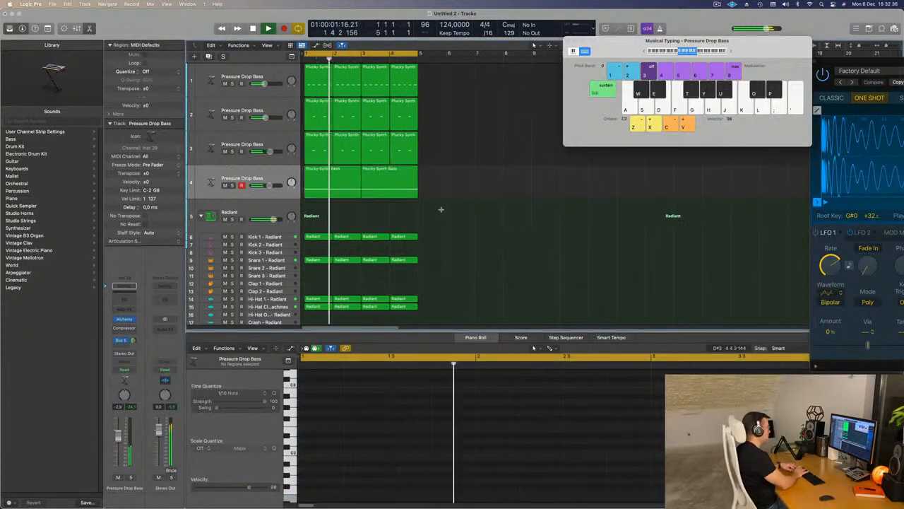
key("super+r")
key("super+r")
key("super+r")
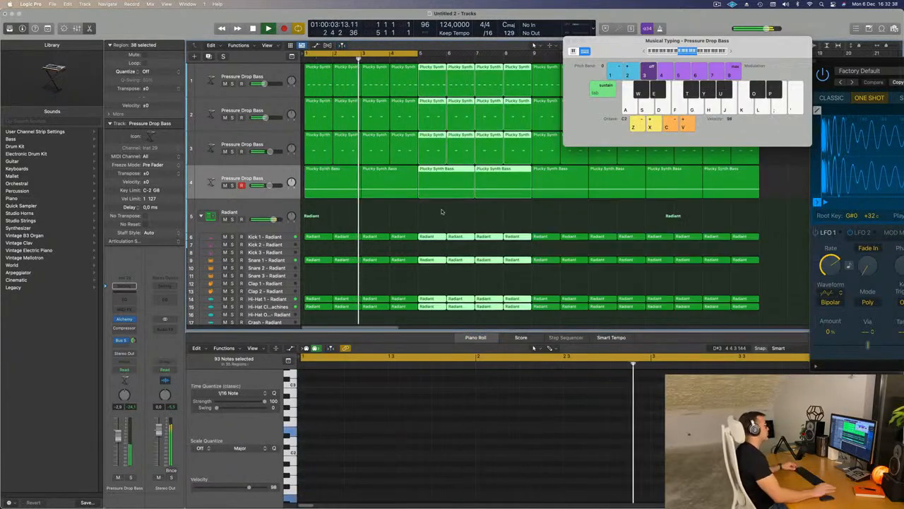
Step: Extend the cycle range from bar 1 to bar 17 to cover all 16 bars and deselect the regions
scroll(522, 212, "down", 2)
scroll(522, 212, "down", 2)
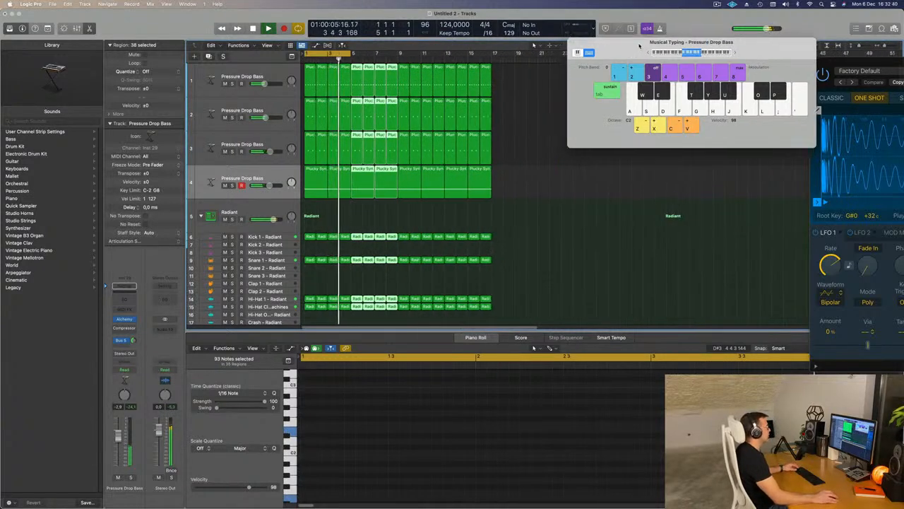
scroll(537, 124, "up", 2)
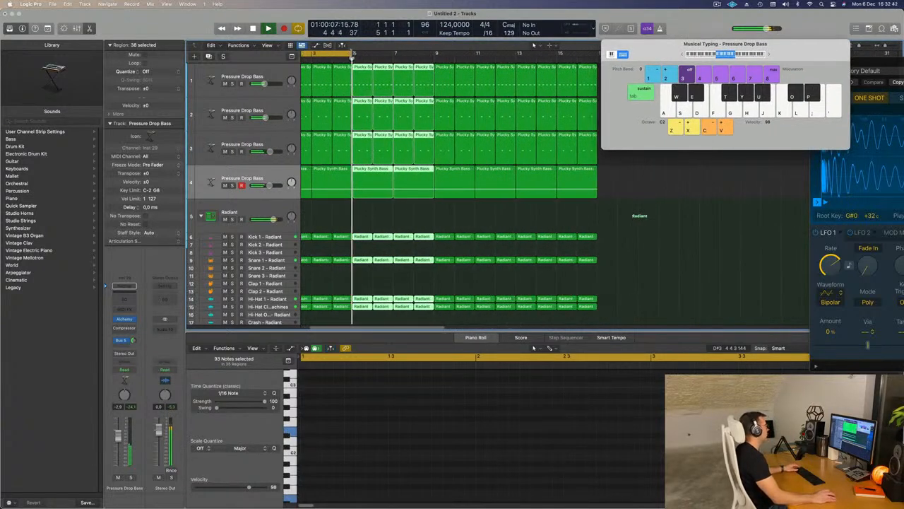
left_click_drag(354, 53, 595, 61)
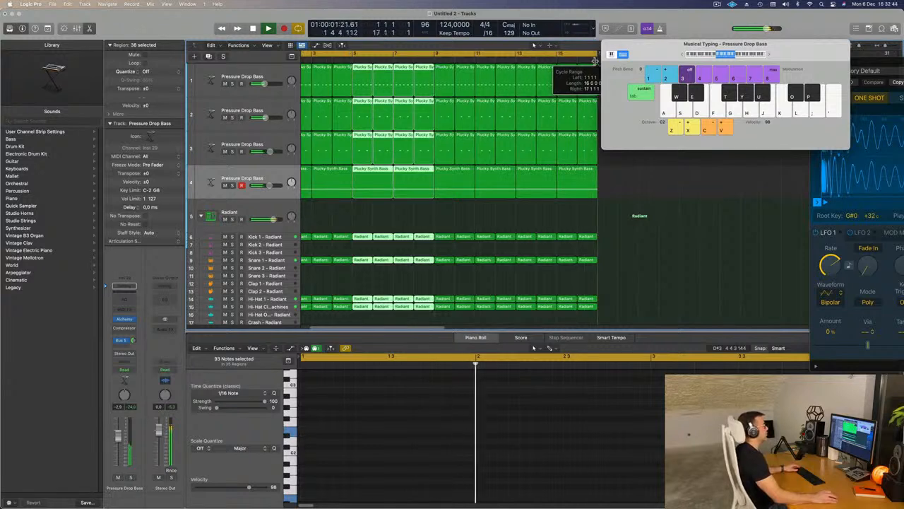
key("Return")
scroll(409, 223, "down", 1)
left_click(390, 217)
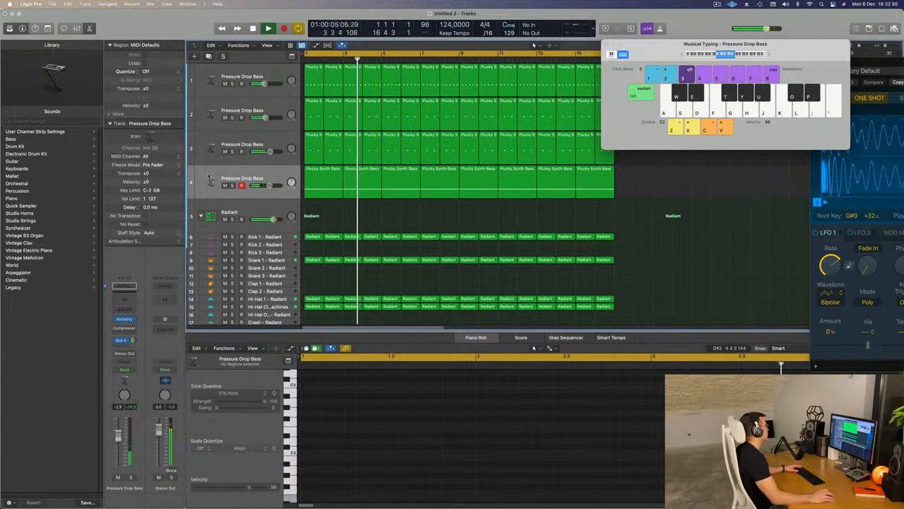
Step: Select the fourth track's regions and review its Alchemy pad settings, closing the instrument window when done
left_click(231, 191)
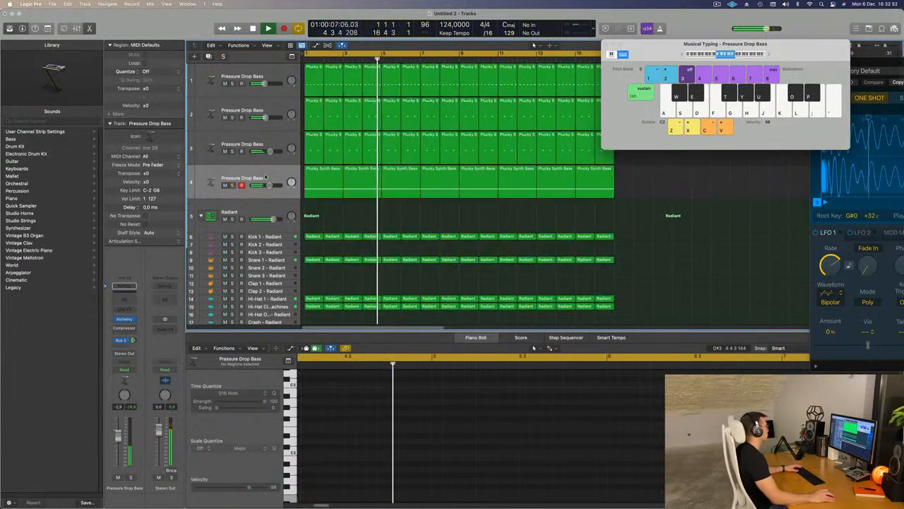
left_click(123, 319)
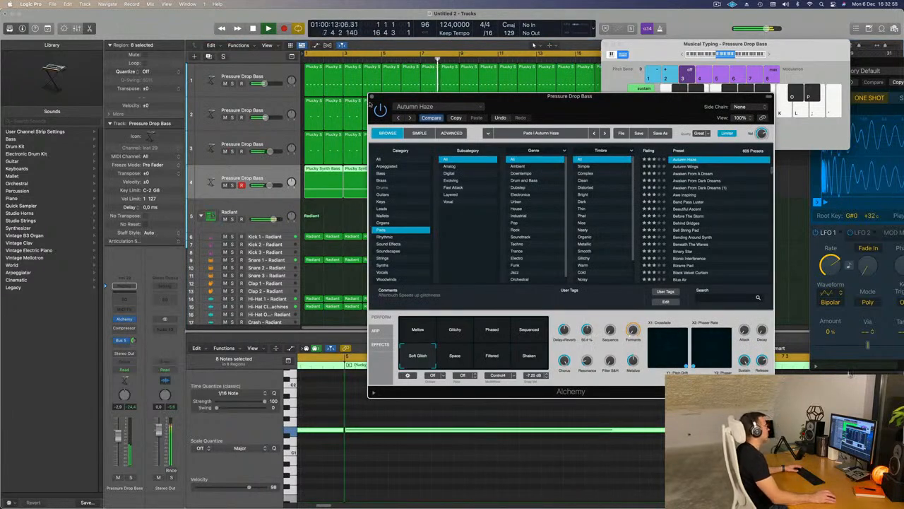
left_click(373, 98)
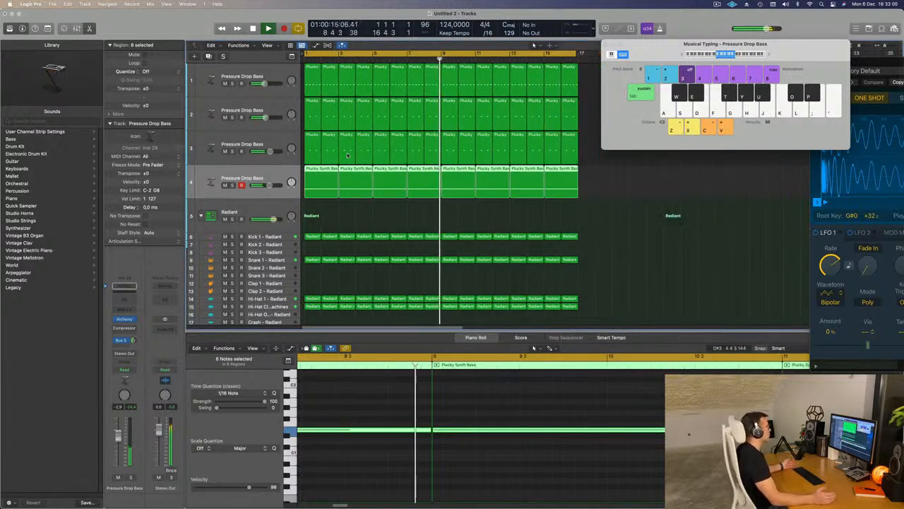
scroll(393, 162, "down", 3)
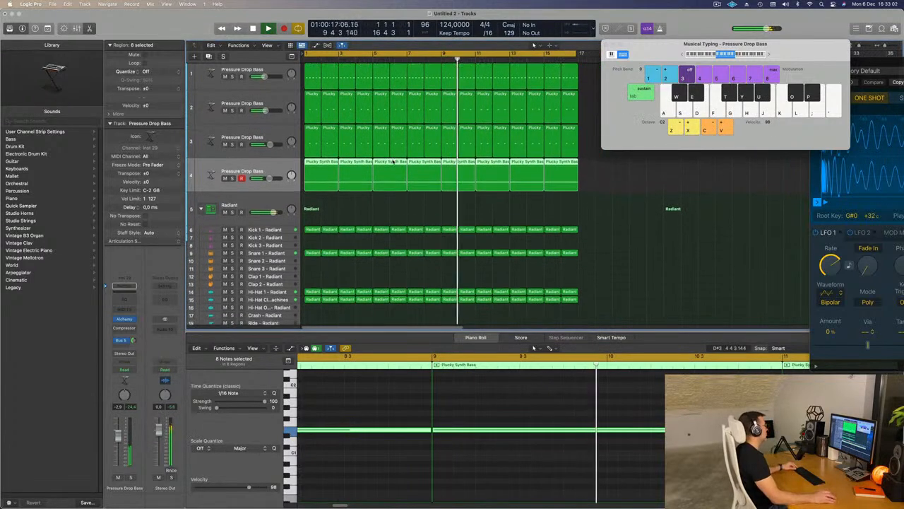
scroll(392, 162, "down", 2)
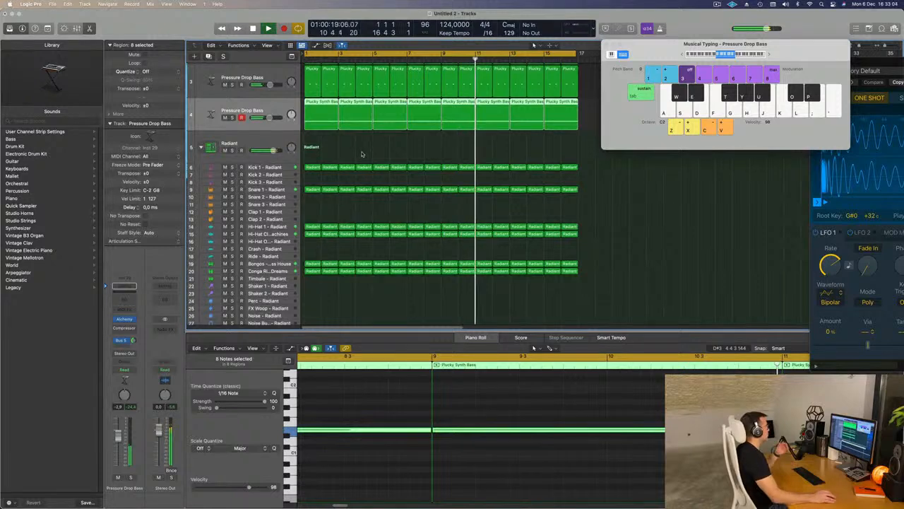
scroll(361, 154, "up", 5)
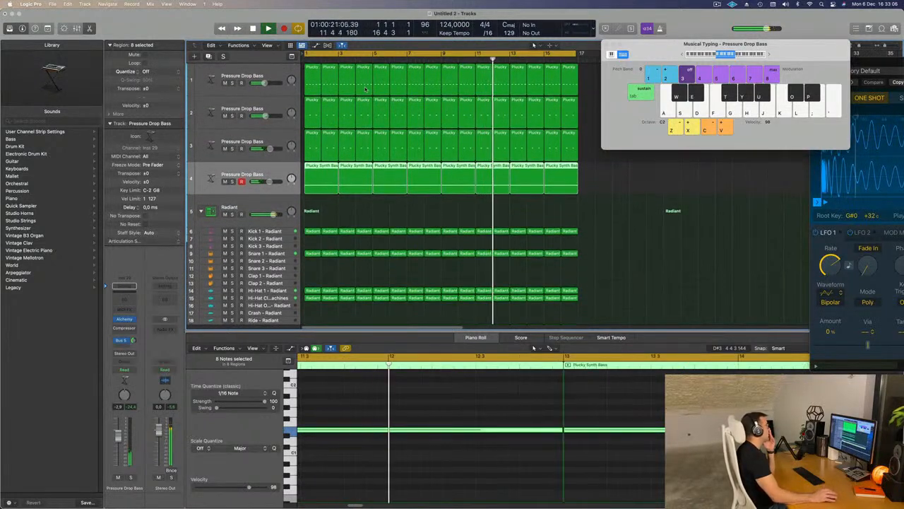
Step: Copy the first Kick 1 region onto the Kick 3 track at bar 1
scroll(357, 141, "down", 1)
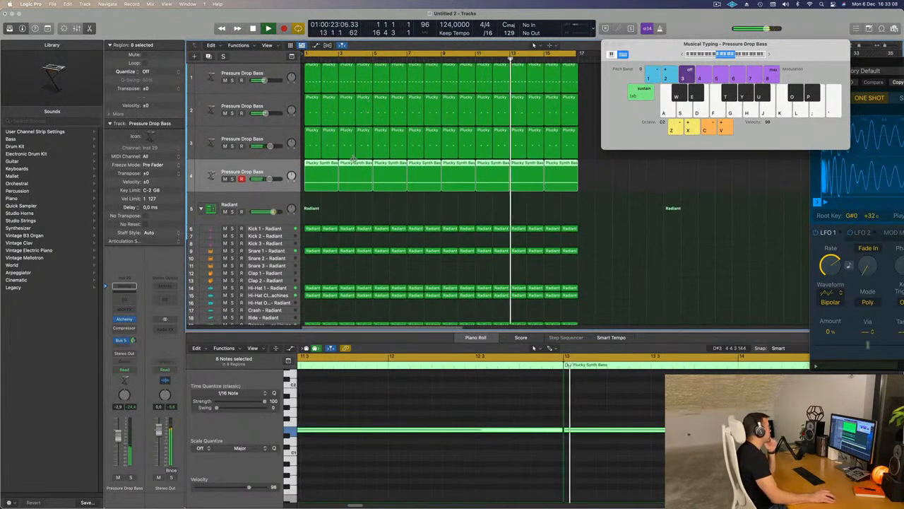
scroll(353, 160, "down", 1)
left_click(313, 210)
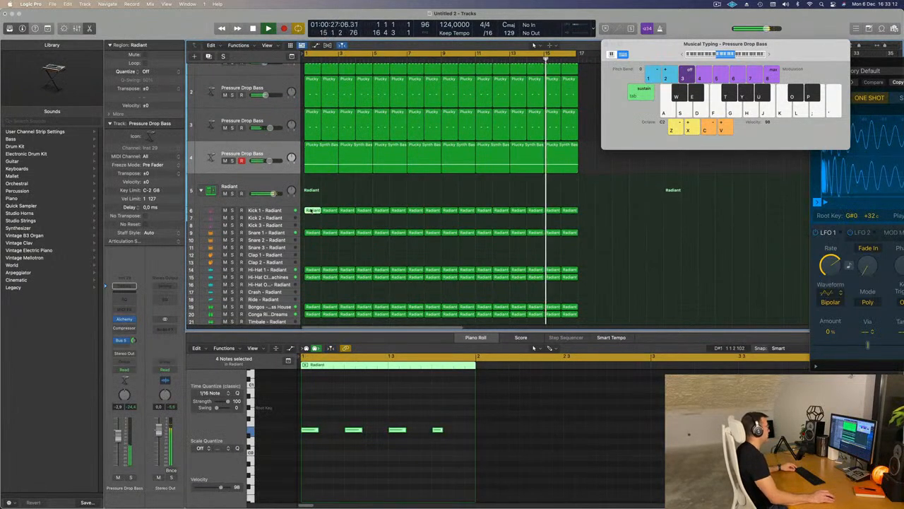
left_click_drag(312, 212, 315, 219)
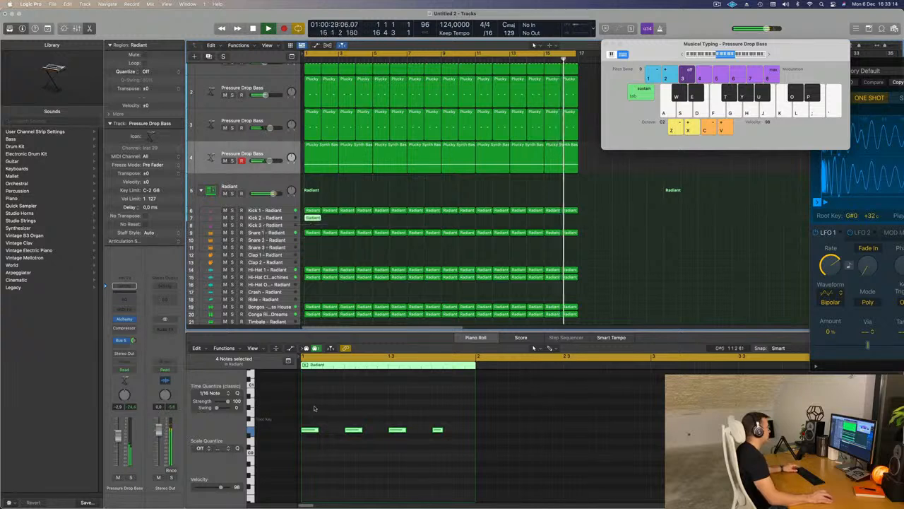
left_click_drag(307, 411, 465, 442)
key("space")
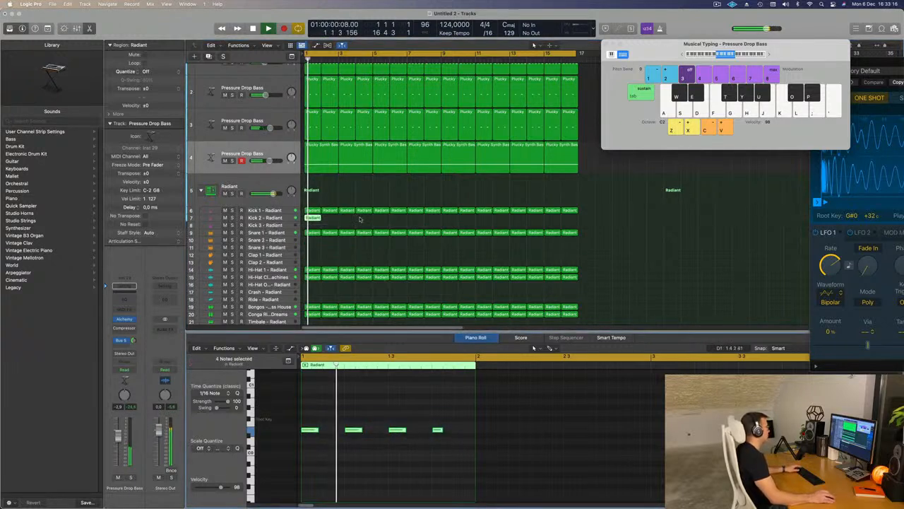
left_click_drag(312, 217, 312, 225)
Step: Audition the Kick 3 track in solo from the start, and return to the full mix
key("space")
key("space")
left_click(232, 225)
key("space")
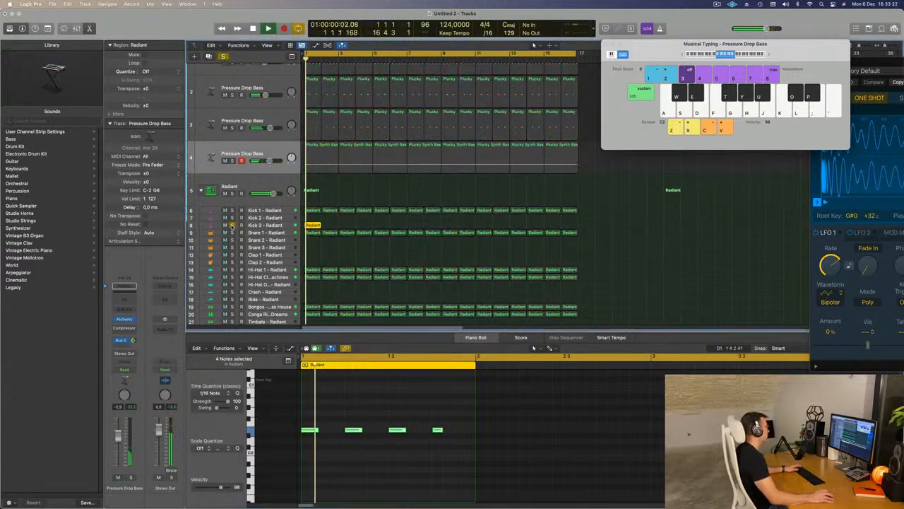
left_click(232, 226)
key("space")
key("space")
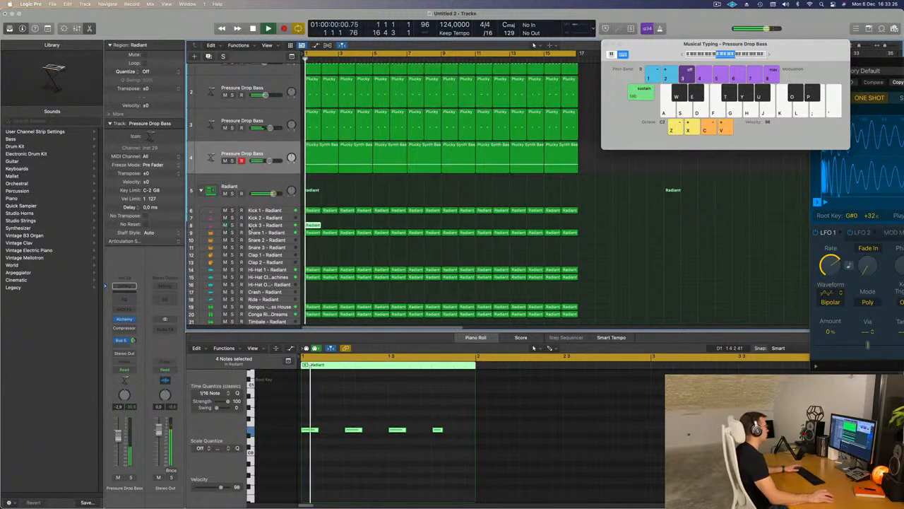
Step: Repeat the one-bar Kick 3 region until it fills all 16 bars
key("super+r")
key("super+r")
key("super+r")
key("super+r")
key("super+r")
key("super+r")
key("super+r")
key("super+r")
key("super+r")
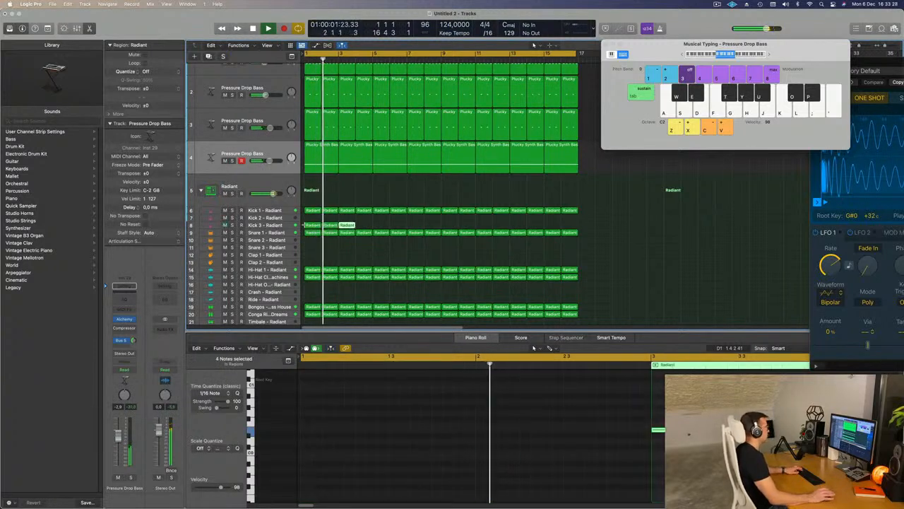
key("super+r")
key("super+r")
key("super+r")
key("super+r")
Step: Check the Kick 3 track in solo, unsolo it and raise its volume to about -11.8 dB
left_click(267, 225)
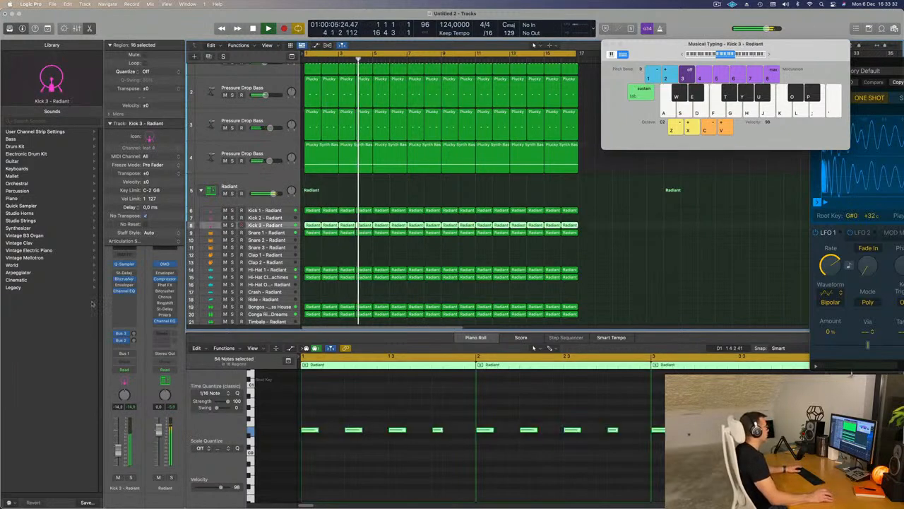
key("Return")
left_click(131, 476)
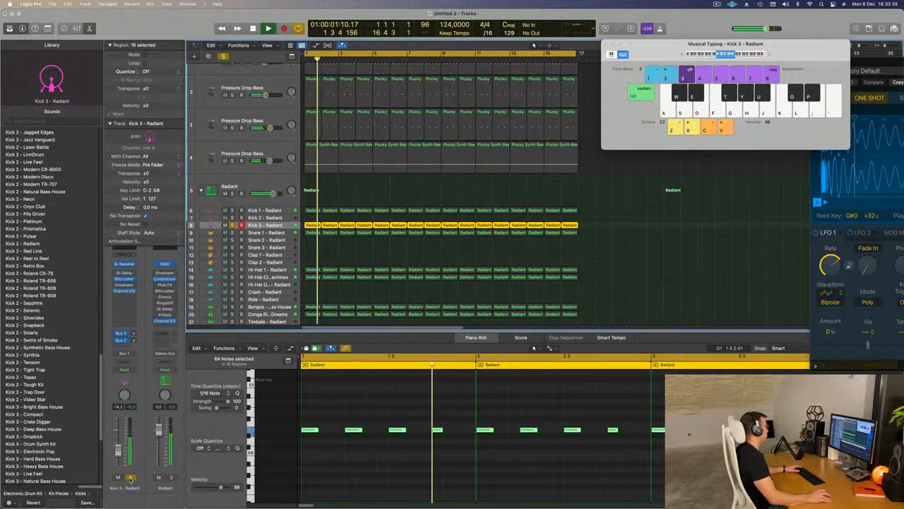
left_click(130, 476)
left_click_drag(119, 451, 120, 451)
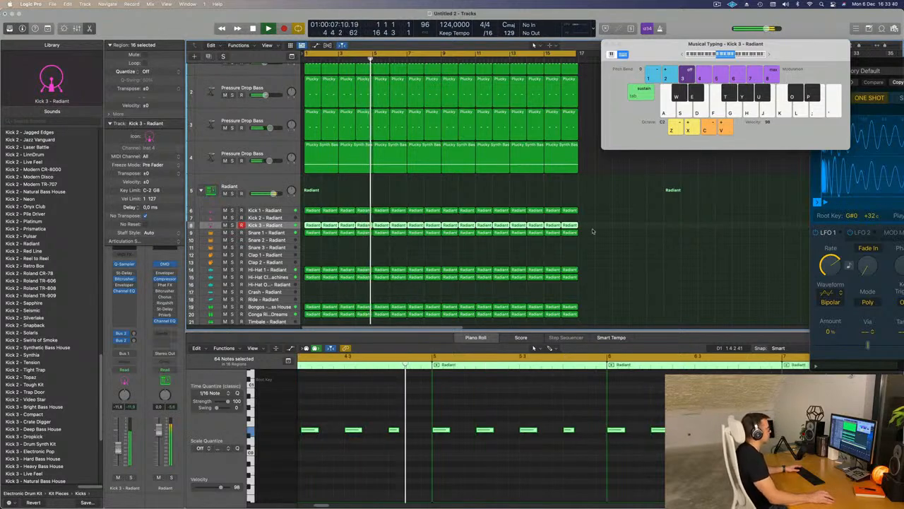
Step: Duplicate the third Pressure Drop Bass track and copy its first region onto the new track at bar 1
scroll(338, 179, "up", 3)
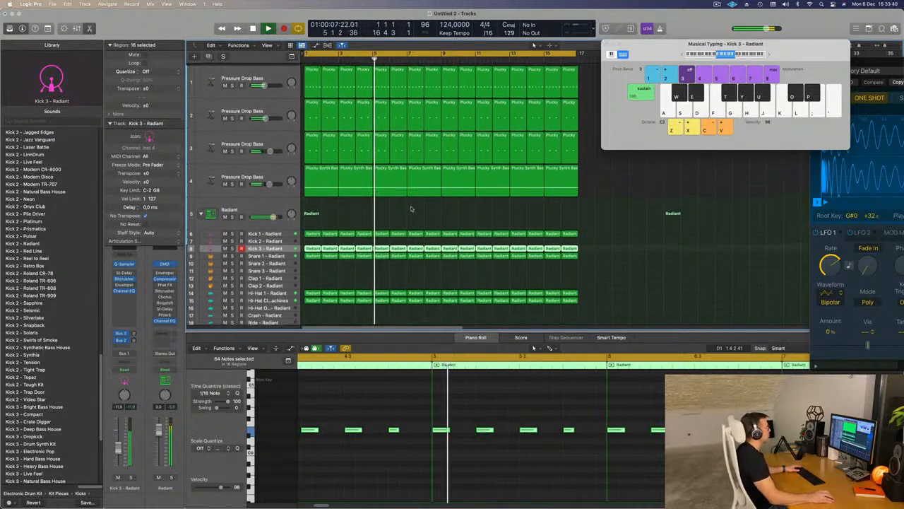
left_click(254, 150)
left_click(210, 56)
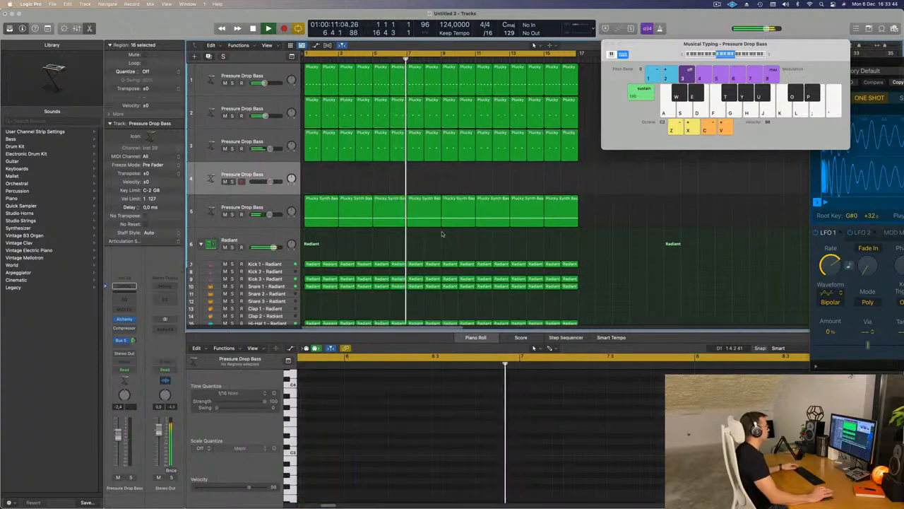
left_click_drag(308, 143, 310, 192)
key("super+Left")
scroll(363, 468, "left", 3)
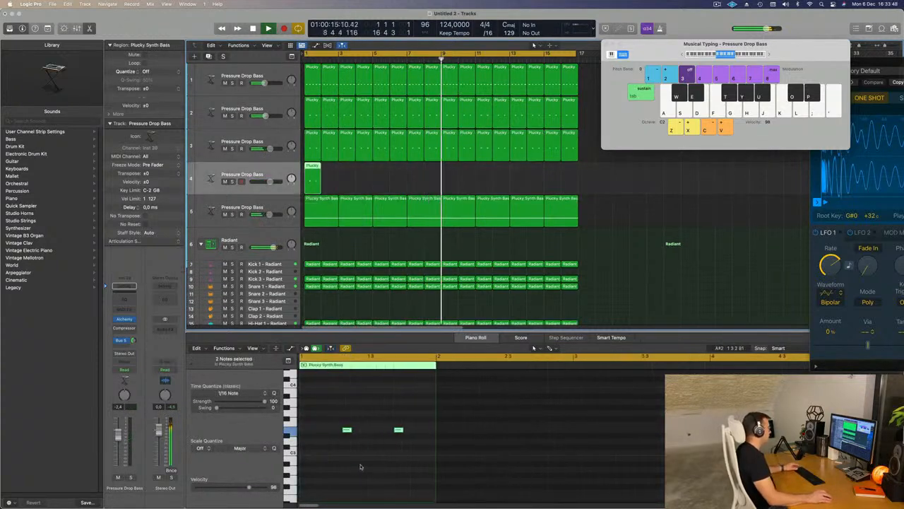
Step: Shift both notes in the copied region towards the start of the bar and delete the second note
left_click_drag(330, 413, 422, 437)
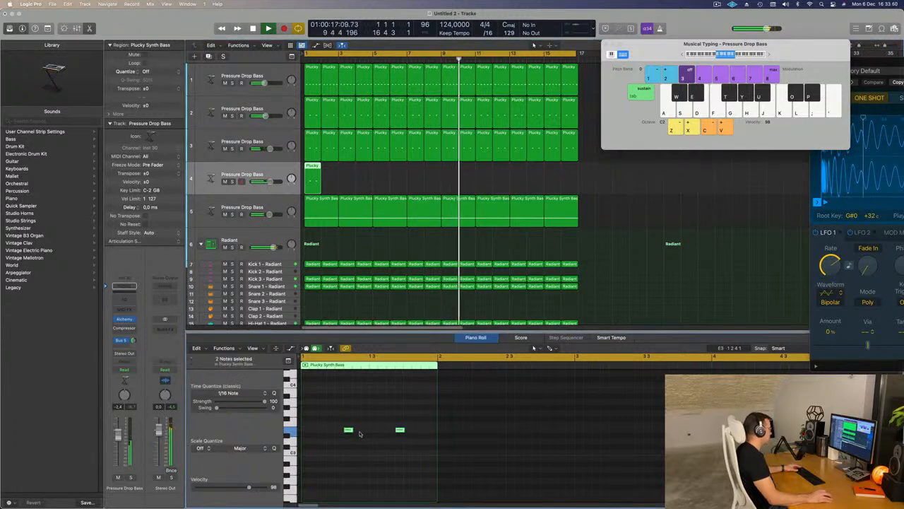
mouse_move(349, 429)
left_mouse_down()
mouse_move(317, 430)
mouse_move(385, 447)
left_mouse_up()
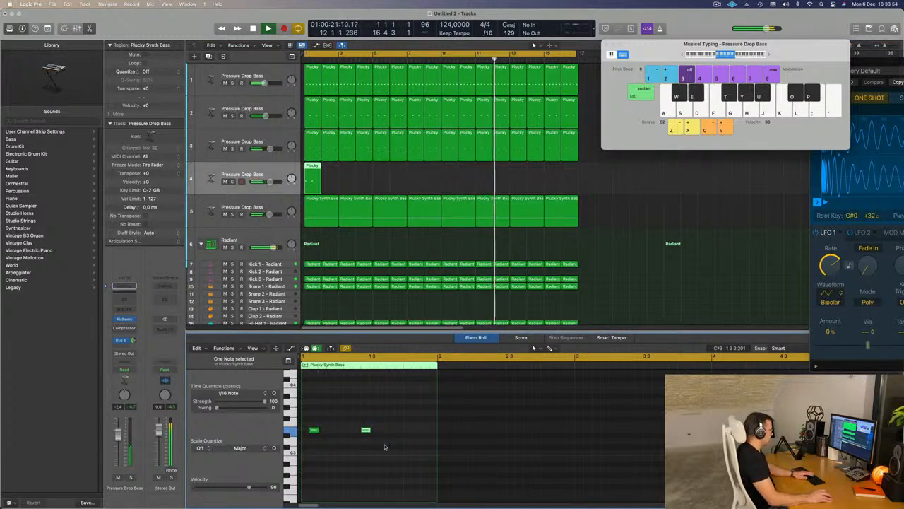
key("Return")
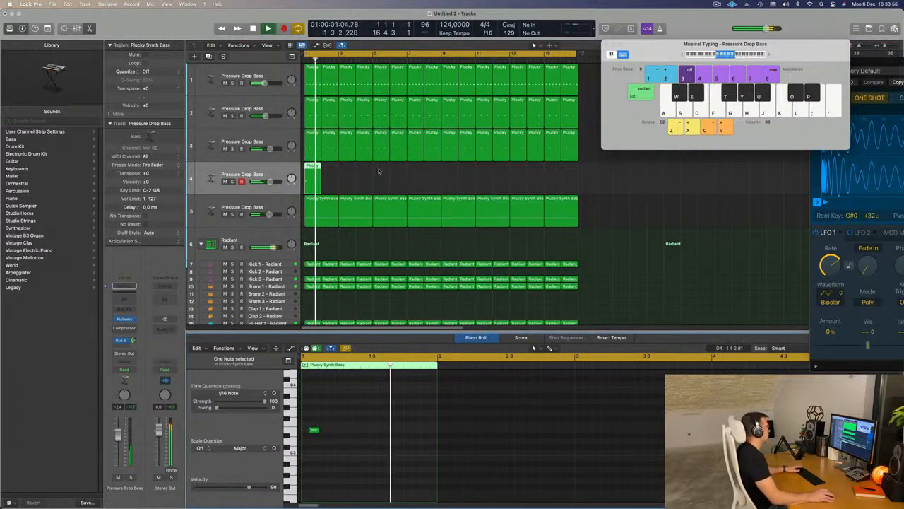
key("Return")
key("space")
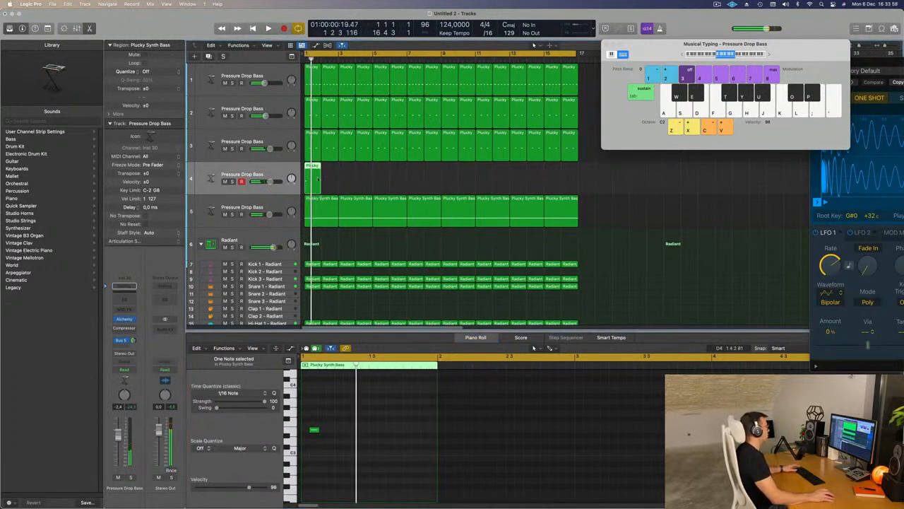
Step: Repeat the single-note region on the fourth track until it fills all 16 bars
key("super+r")
key("super+r")
key("super+r")
key("super+r")
key("super+r")
key("super+r")
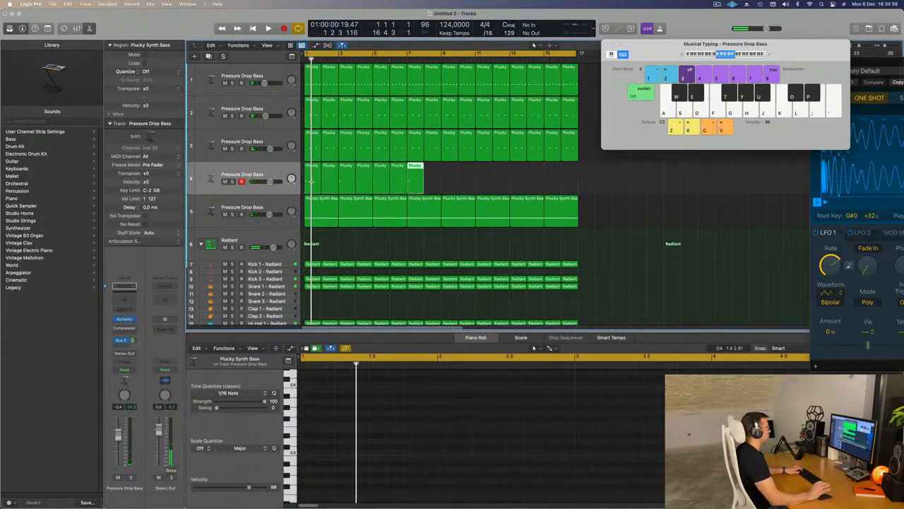
key("space")
Step: Open the fourth track's Alchemy instrument and filter its presets to the Guitars category
left_click(236, 183)
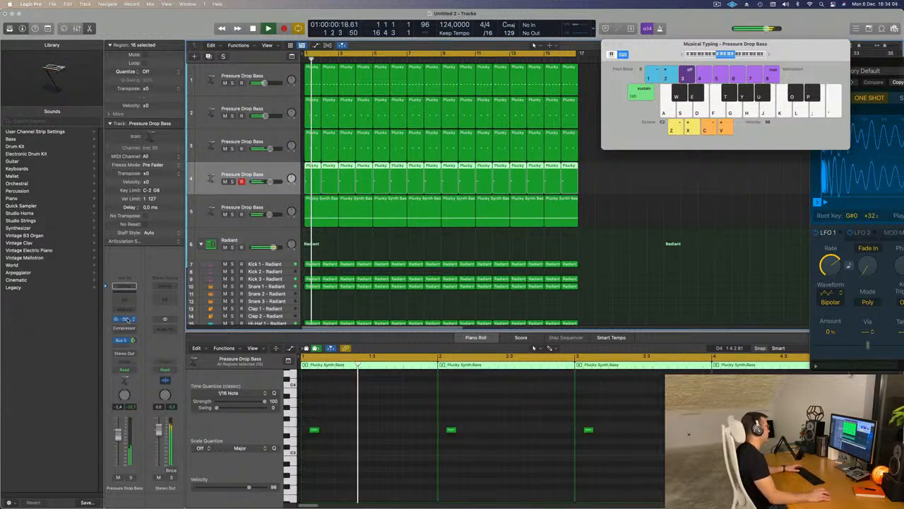
left_click(125, 318)
left_click_drag(529, 111, 615, 119)
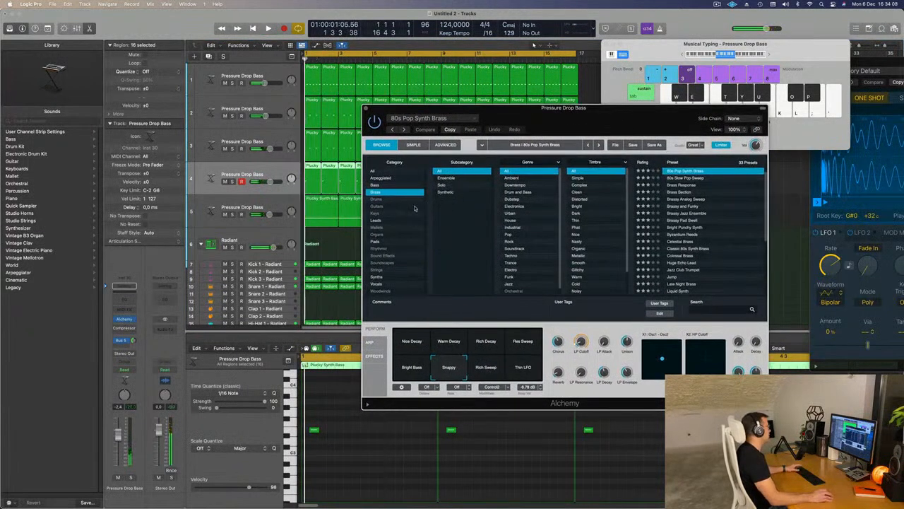
left_click(380, 206)
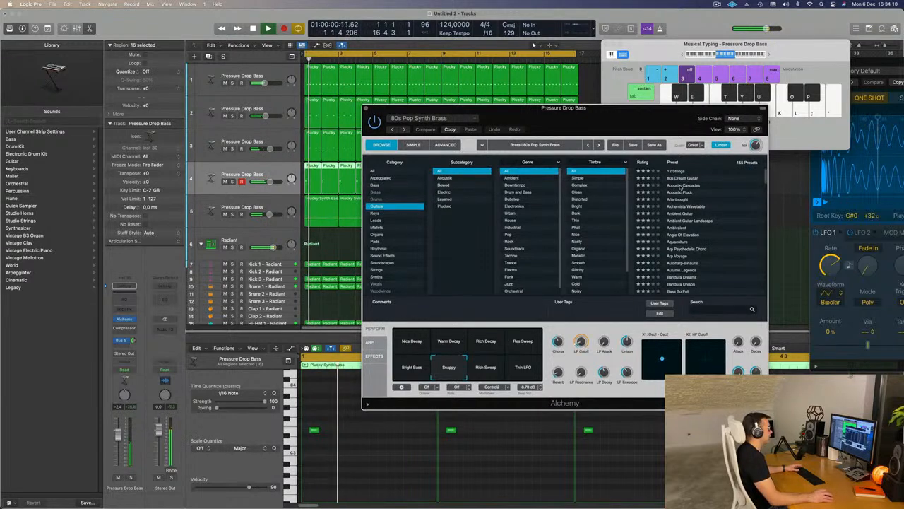
Step: Audition the Acoustic Cascades, Ambient Guitar and Autumn Legends presets against the loop
left_click(680, 185)
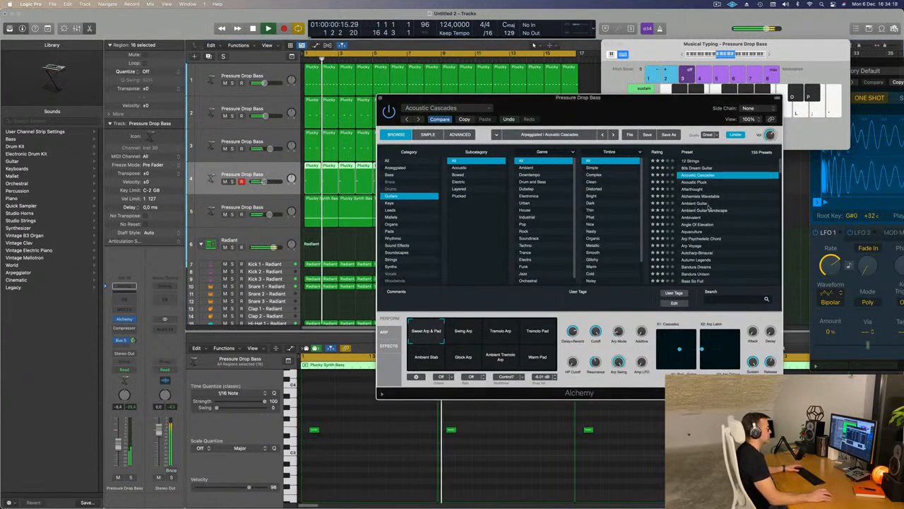
left_click(729, 204)
key("space")
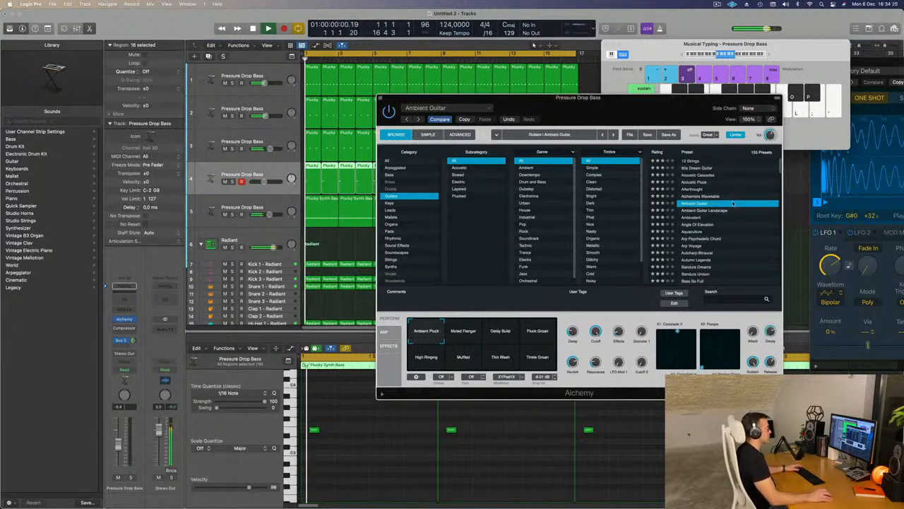
left_click_drag(638, 105, 676, 80)
scroll(760, 201, "down", 2)
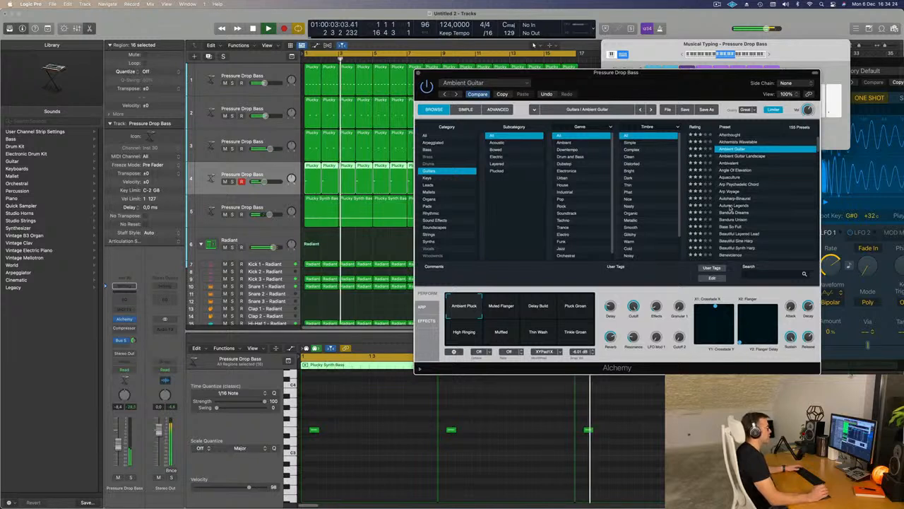
left_click(731, 206)
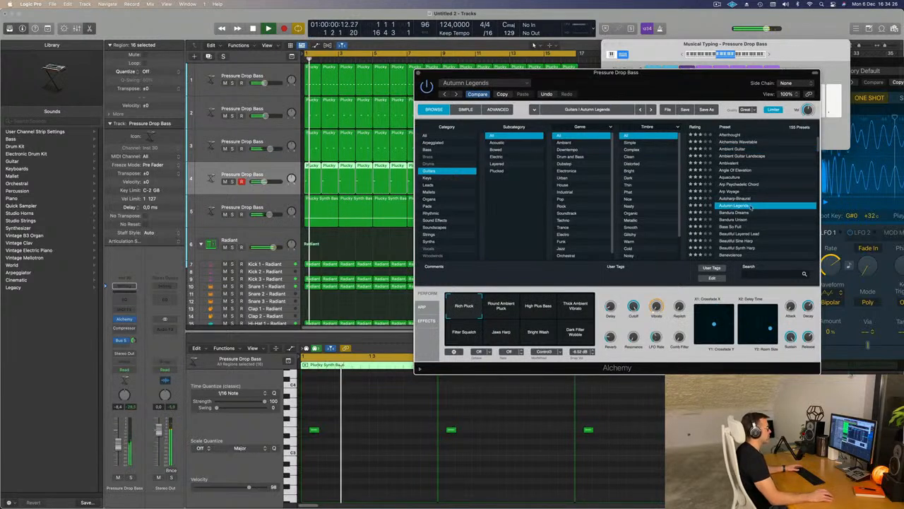
Step: Load the Bite String preset on the fourth track and lower the track's volume to -14.4 dB
scroll(749, 206, "down", 3)
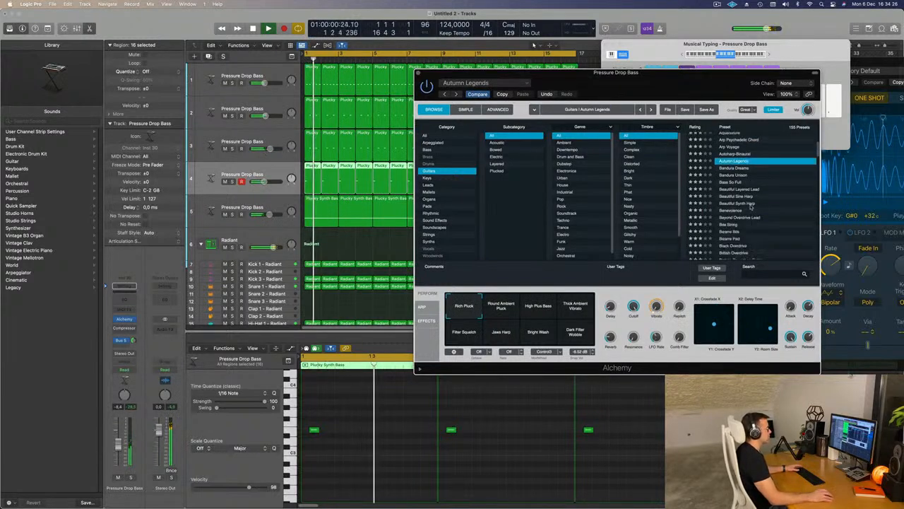
left_click(728, 225)
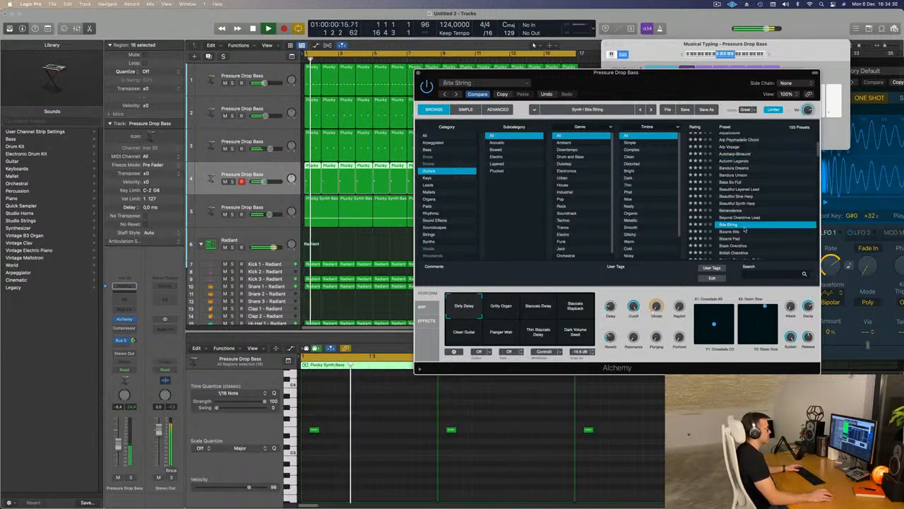
scroll(767, 223, "down", 1)
left_click_drag(704, 92, 699, 76)
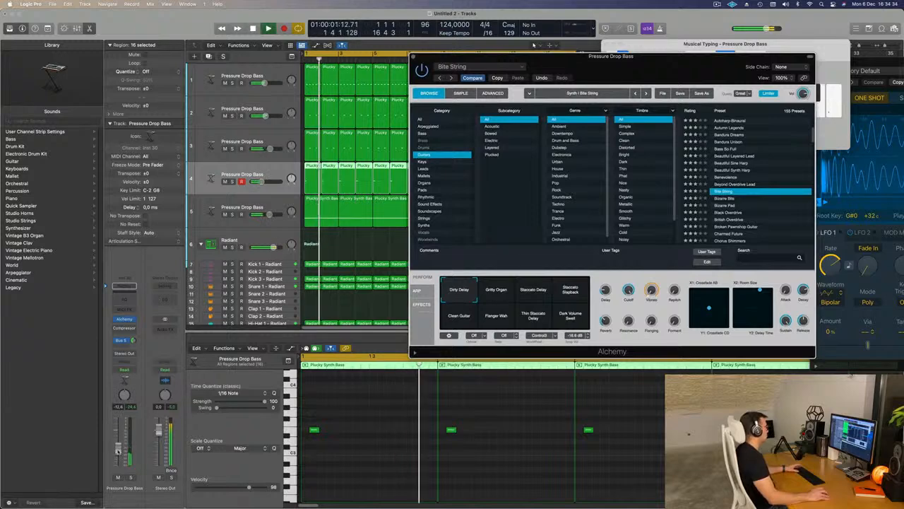
left_click(118, 452)
Step: Move the Alchemy window clear of the regions and delete the fourth track's regions at bars 2, 4, 6 and 8
left_click_drag(600, 75, 785, 71)
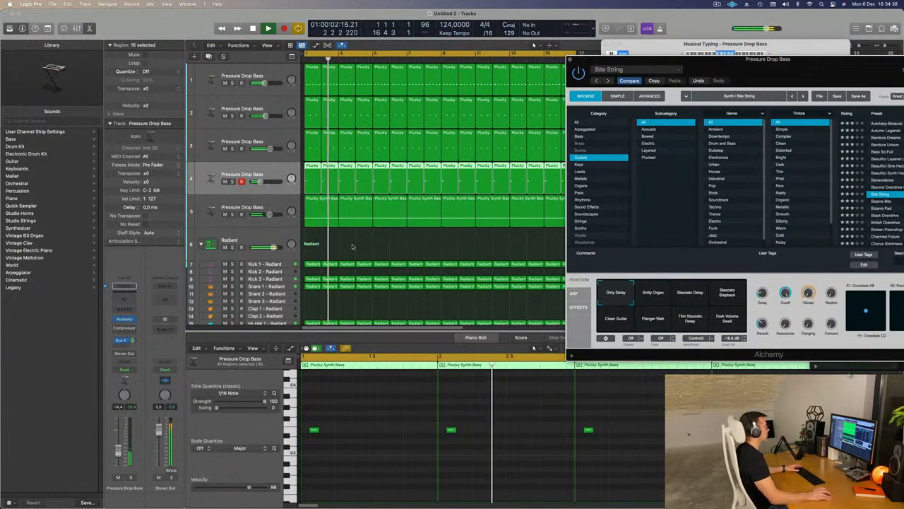
left_click(328, 167)
key("Delete")
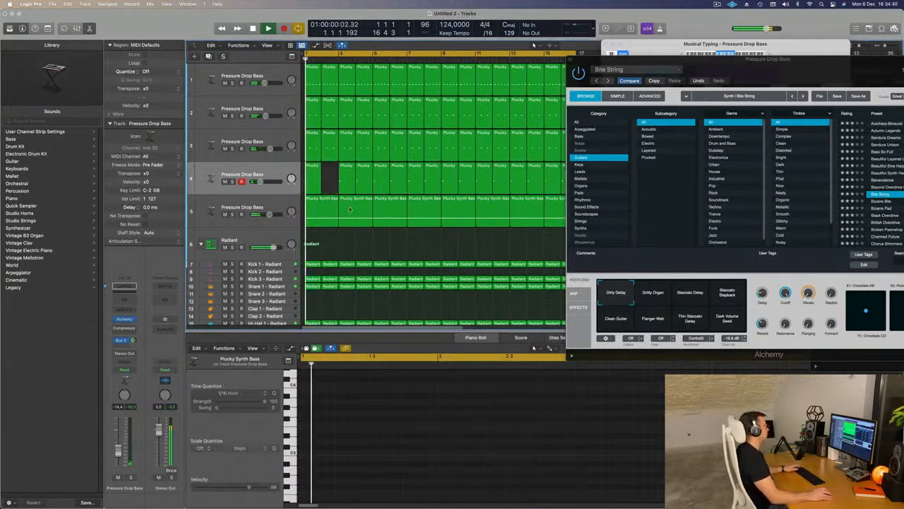
left_click_drag(752, 76, 680, 168)
left_click(365, 167)
key("Delete")
left_click(395, 172)
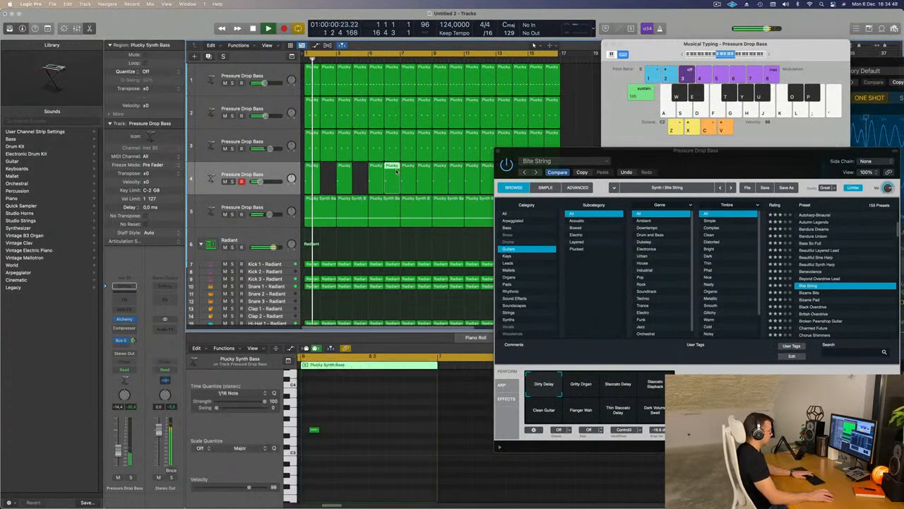
key("Delete")
left_click(424, 172)
key("Delete")
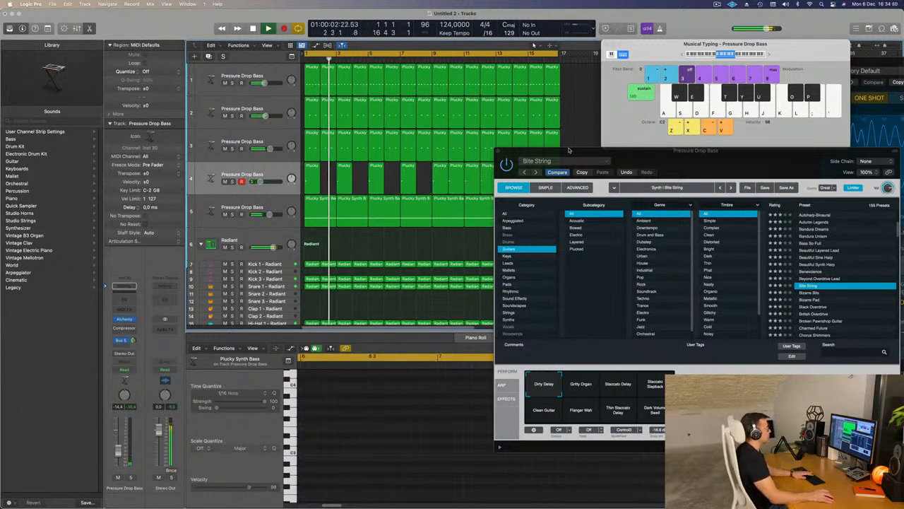
Step: Uncover the rest of the arrangement and delete the fourth track's regions at bars 10, 12, 14 and 16
left_click_drag(571, 150, 356, 281)
left_click(458, 183)
key("Delete")
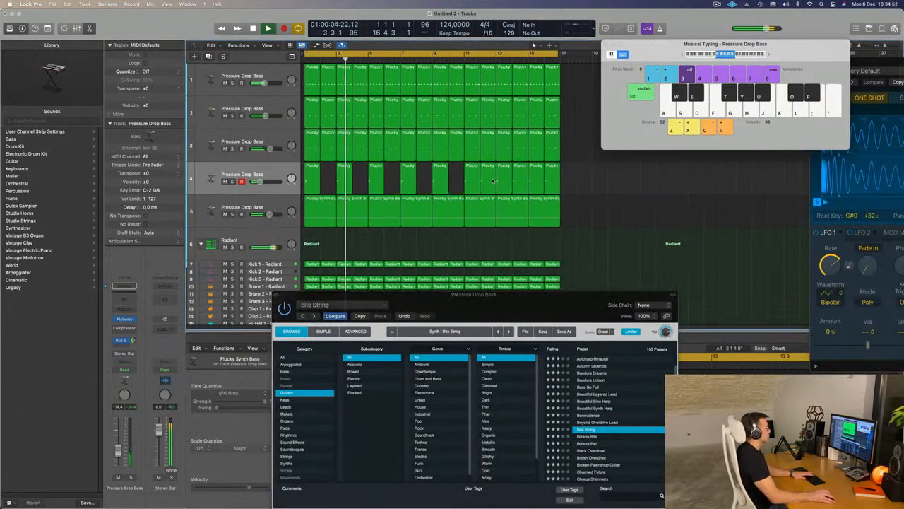
left_click(487, 181)
key("Delete")
left_click(521, 181)
key("Delete")
left_click(554, 176)
key("Delete")
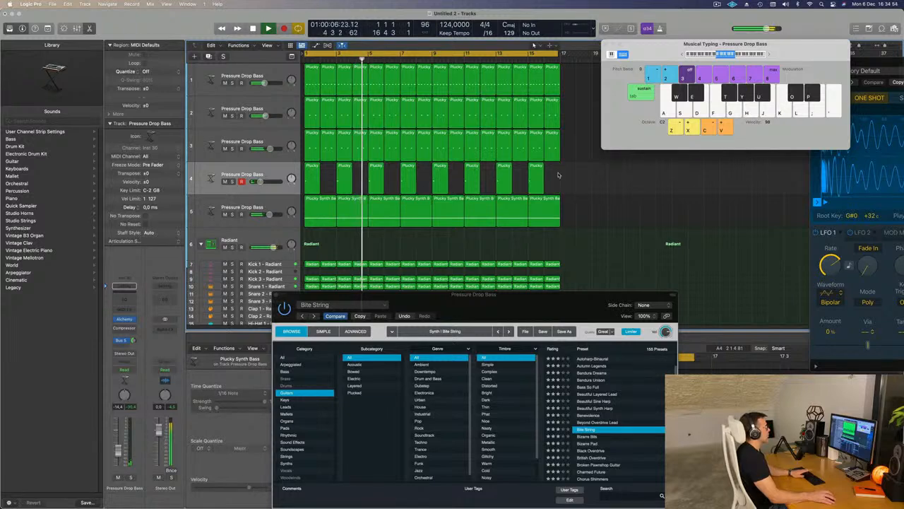
Step: Audition the Gritty Organ and Staccato Delay variations of Bite String on the fourth track and settle on Staccato Slapback
key("Return")
left_click(469, 322)
left_click_drag(490, 307, 595, 82)
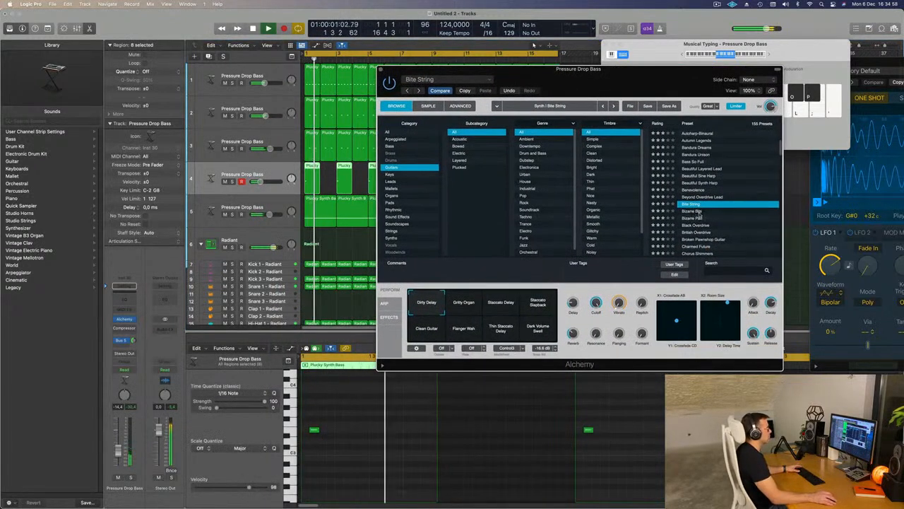
left_click(472, 298)
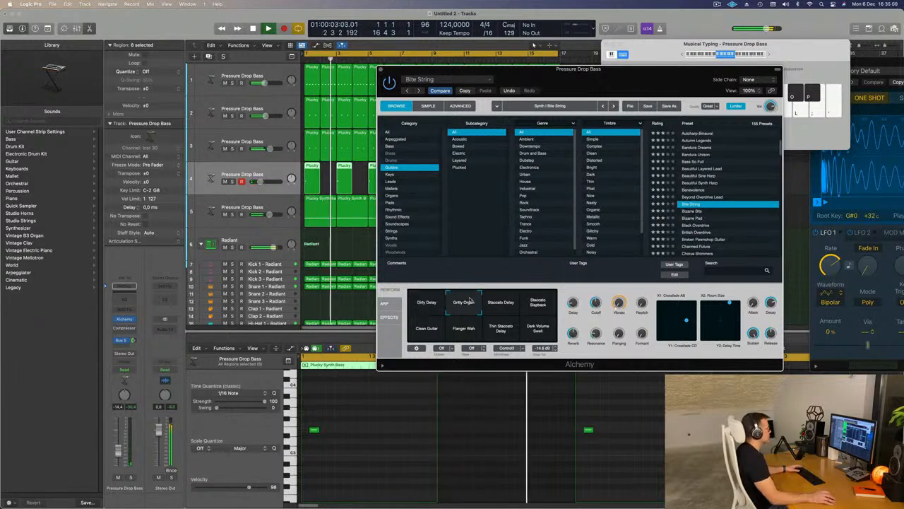
left_click(500, 303)
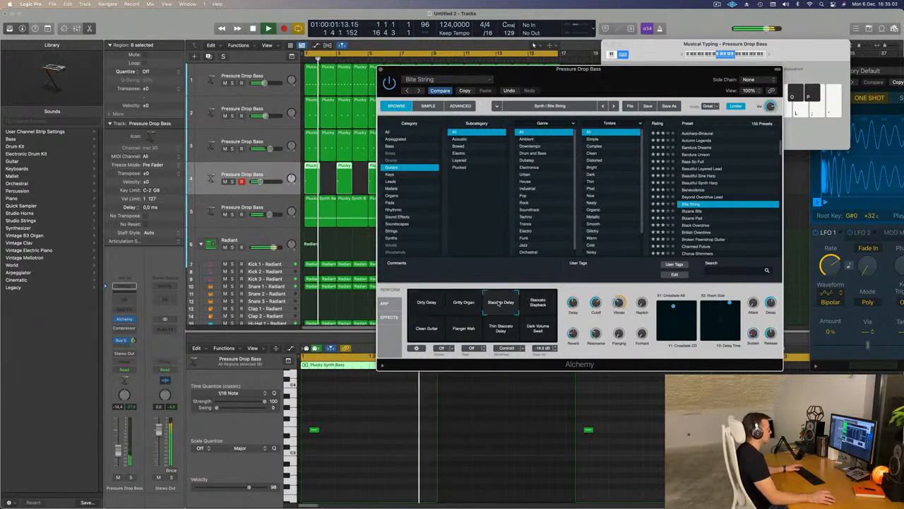
key("space")
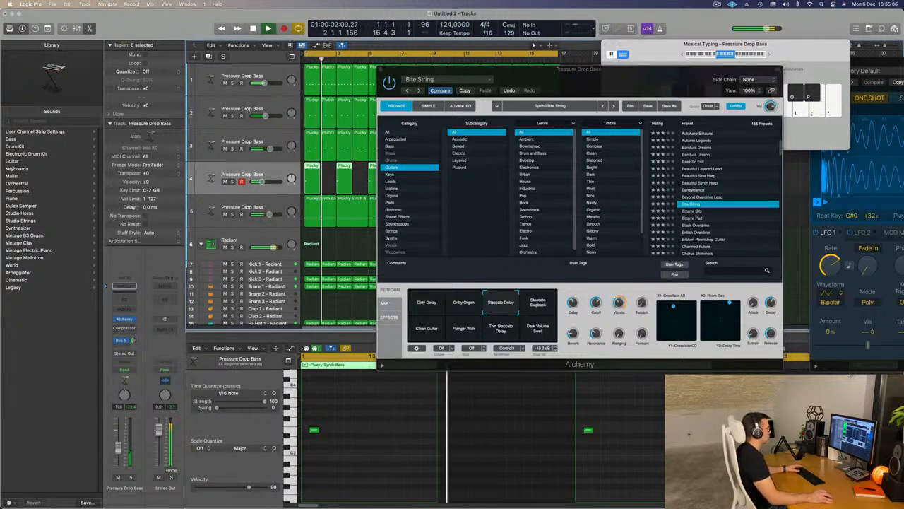
left_click(531, 314)
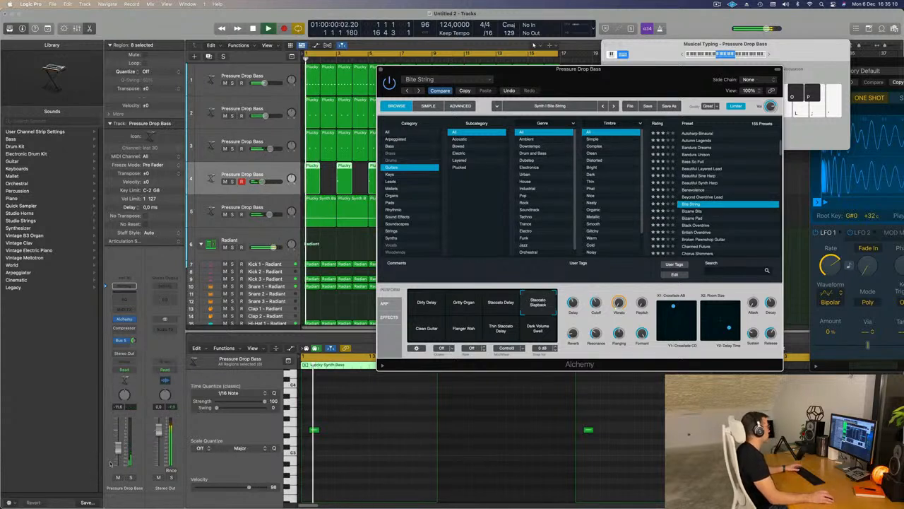
Step: Raise the fourth track's volume to -9.8 dB and close its Alchemy window
left_click_drag(118, 450, 118, 448)
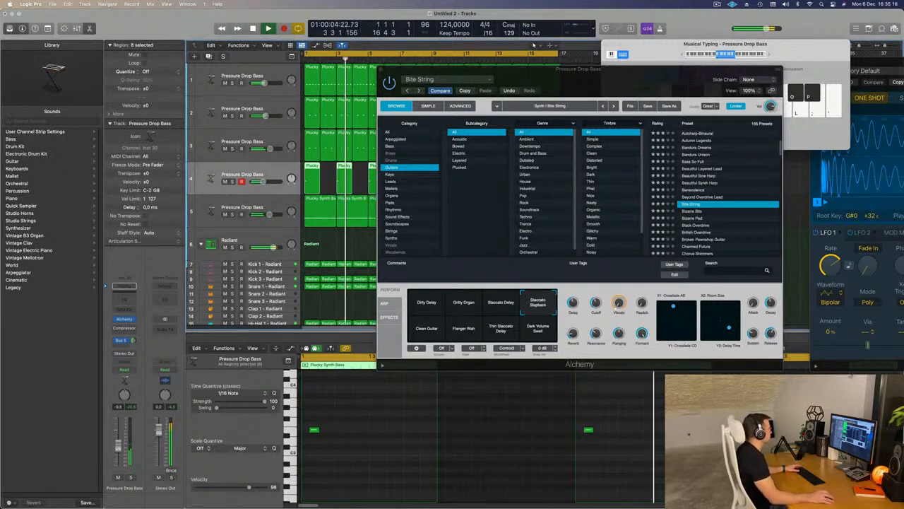
left_click_drag(477, 73, 417, 88)
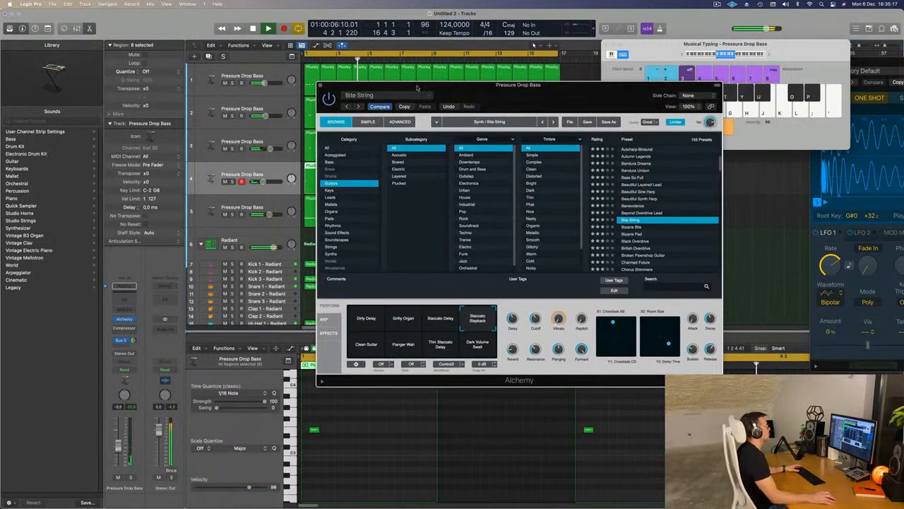
left_click(320, 85)
left_click(632, 221)
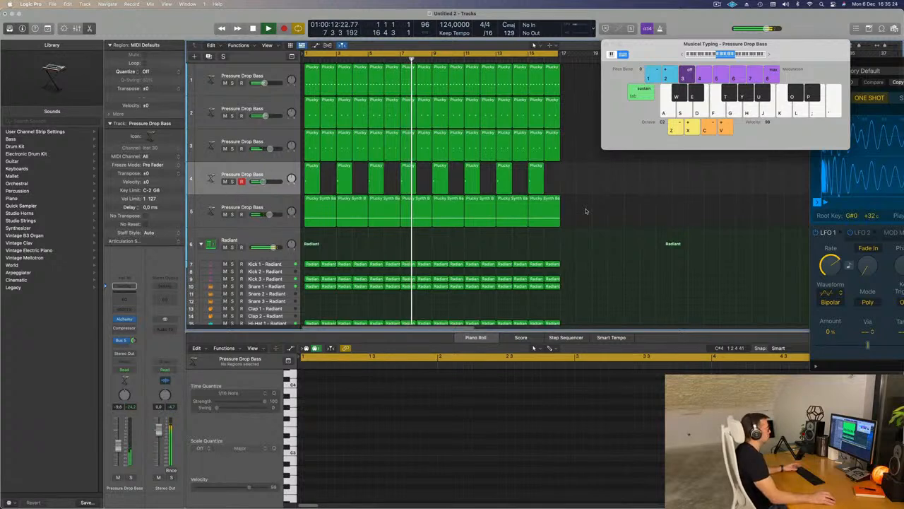
scroll(585, 208, "right", 2)
scroll(587, 206, "left", 1)
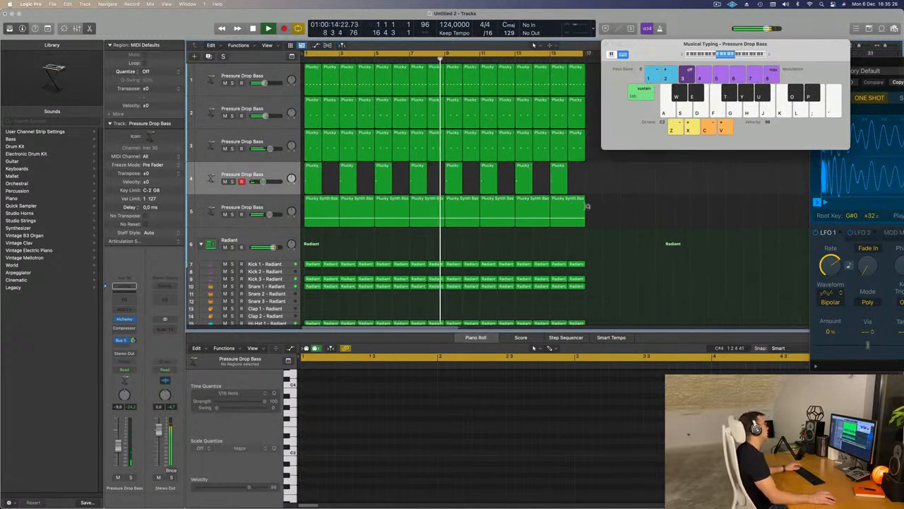
left_click(717, 4)
left_click(690, 26)
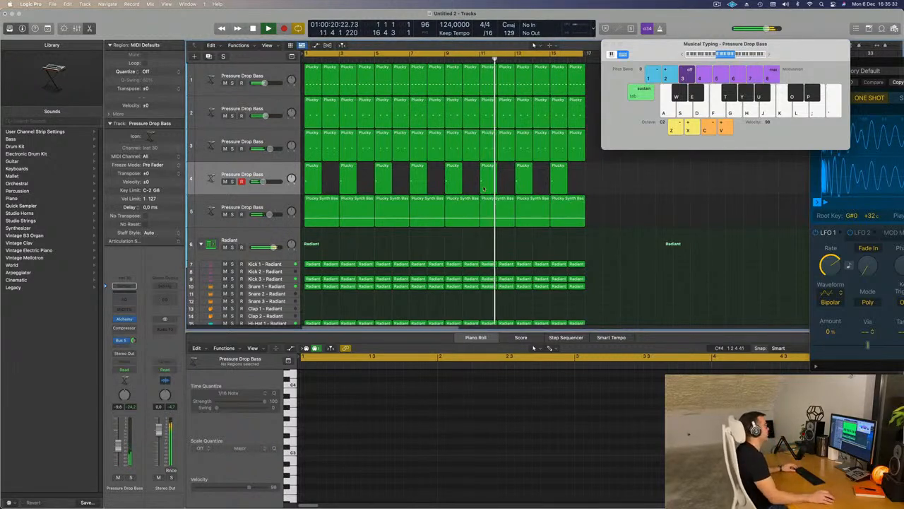
scroll(484, 187, "down", 3)
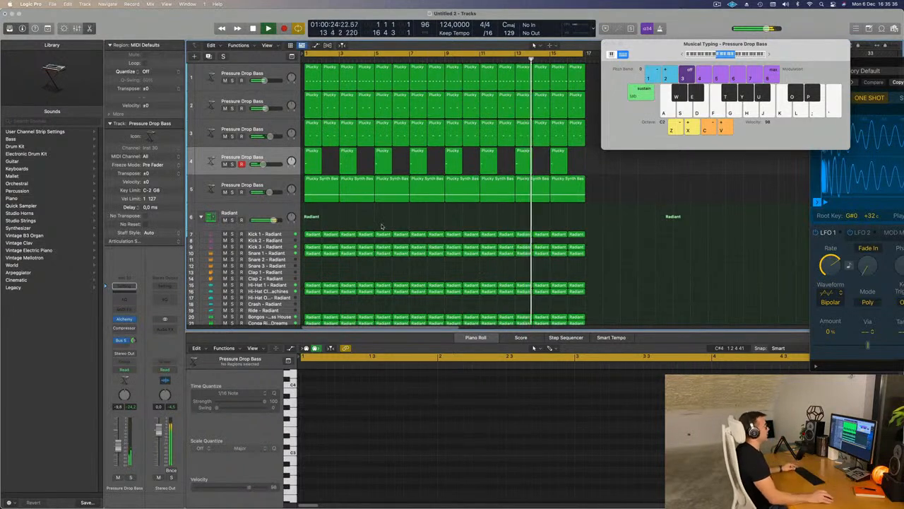
scroll(381, 226, "down", 3)
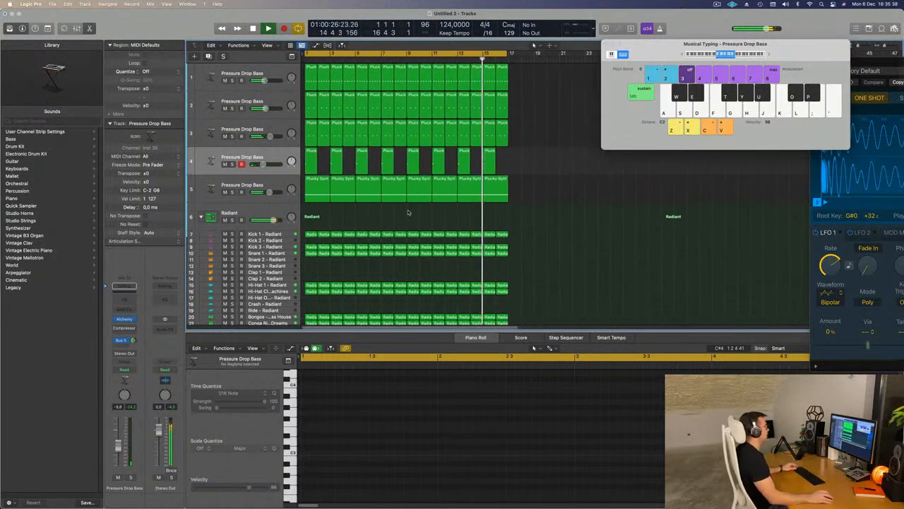
scroll(408, 212, "down", 2)
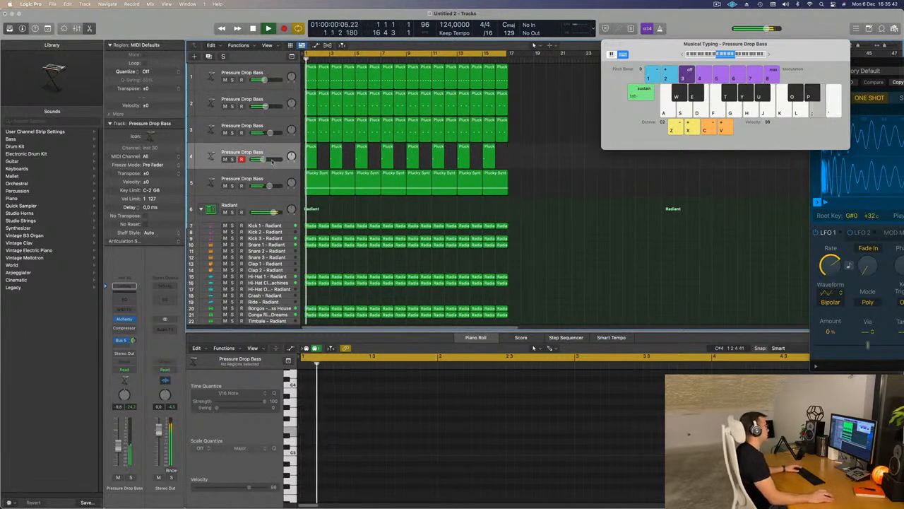
Step: Duplicate the fourth track with its settings and copy its bar 1 region to bar 2 of the new fifth track
left_click(249, 151)
key("space")
key("space")
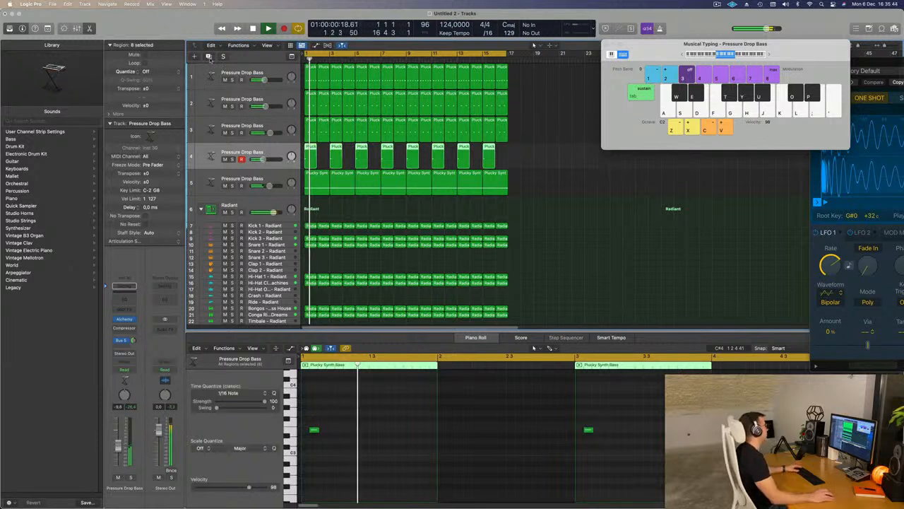
key("super+d")
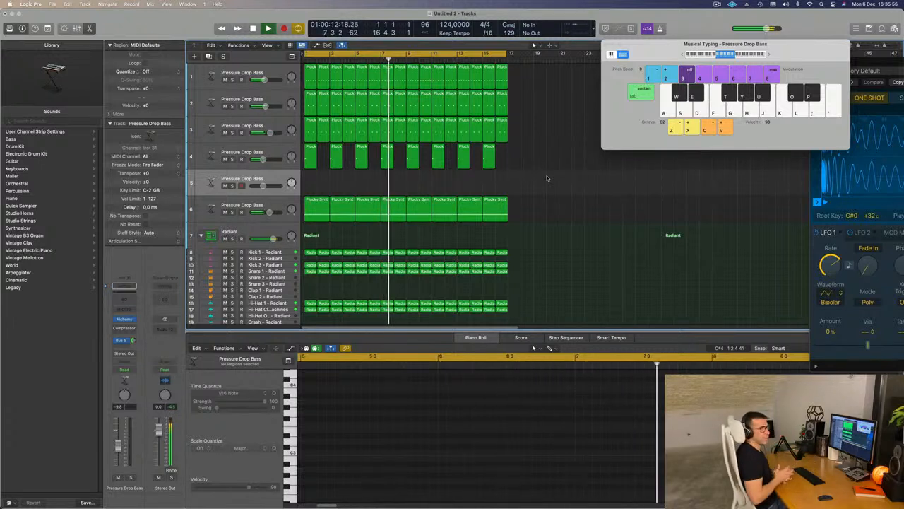
left_click(311, 161)
left_click_drag(312, 163, 325, 186)
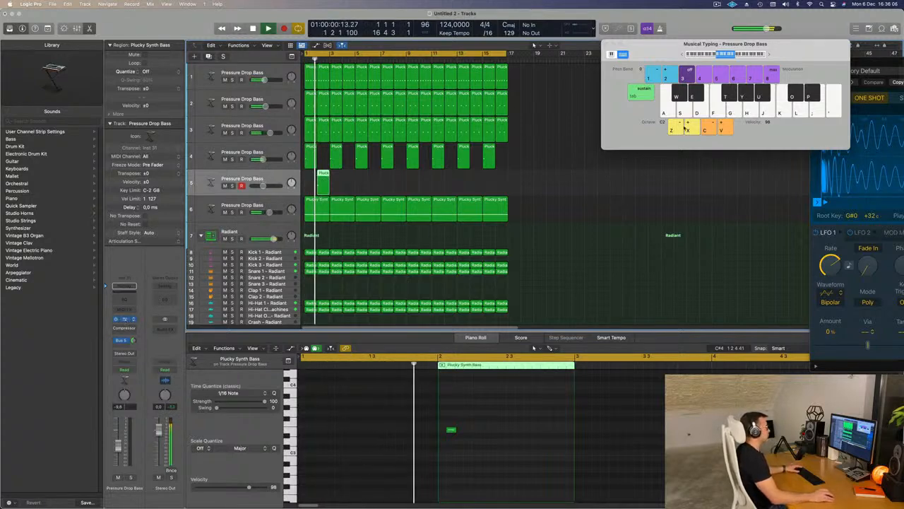
Step: Load the 8mm Film Sequence preset from the Vocals category on the fifth track, and lower its bar 2 note an octave and lengthen it
left_click(124, 319)
left_click_drag(546, 111, 684, 101)
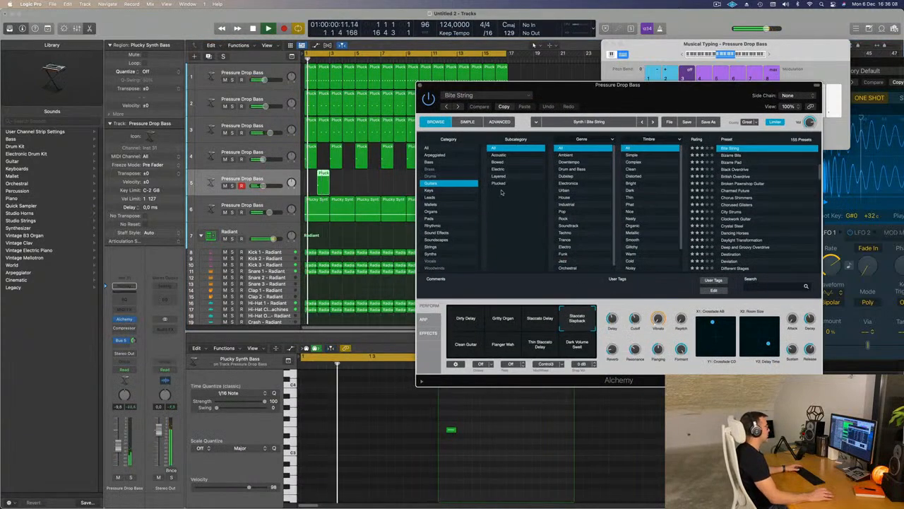
left_click(431, 261)
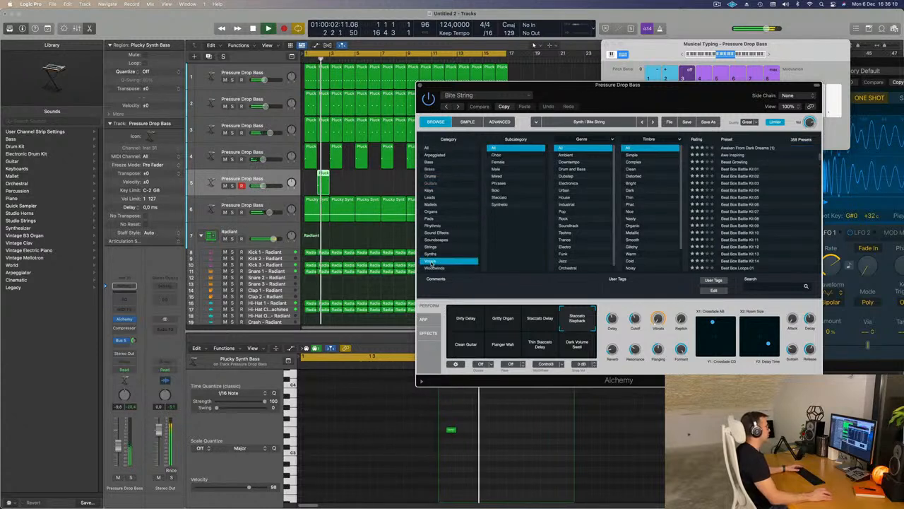
scroll(758, 202, "up", 3)
scroll(744, 172, "up", 5)
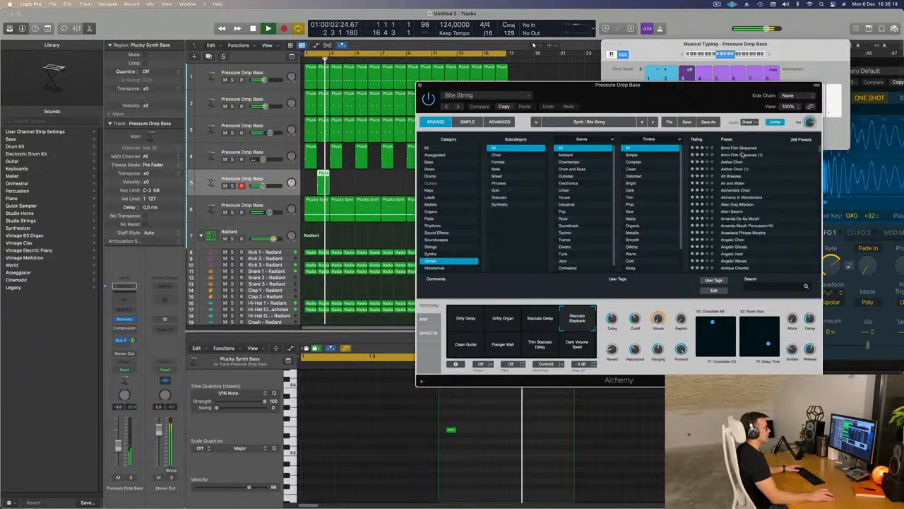
left_click(739, 149)
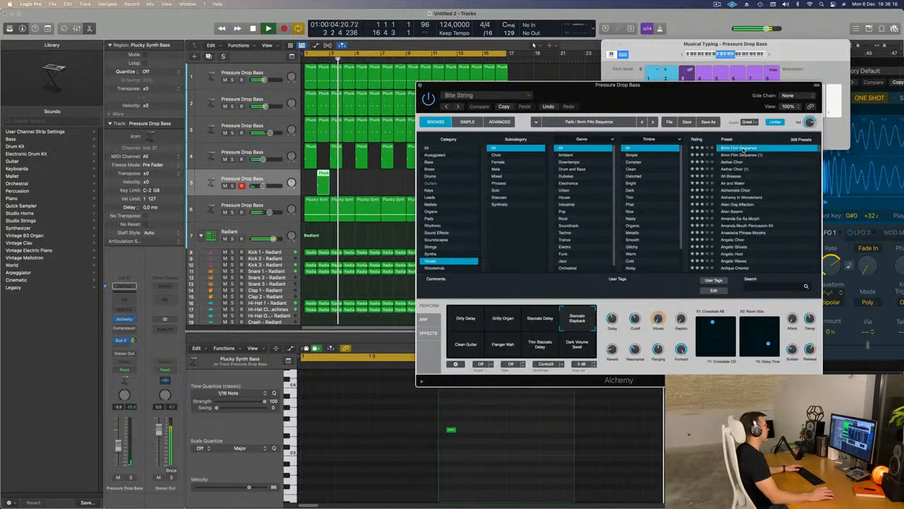
mouse_move(449, 429)
left_mouse_down()
mouse_move(464, 425)
mouse_move(430, 455)
left_mouse_up()
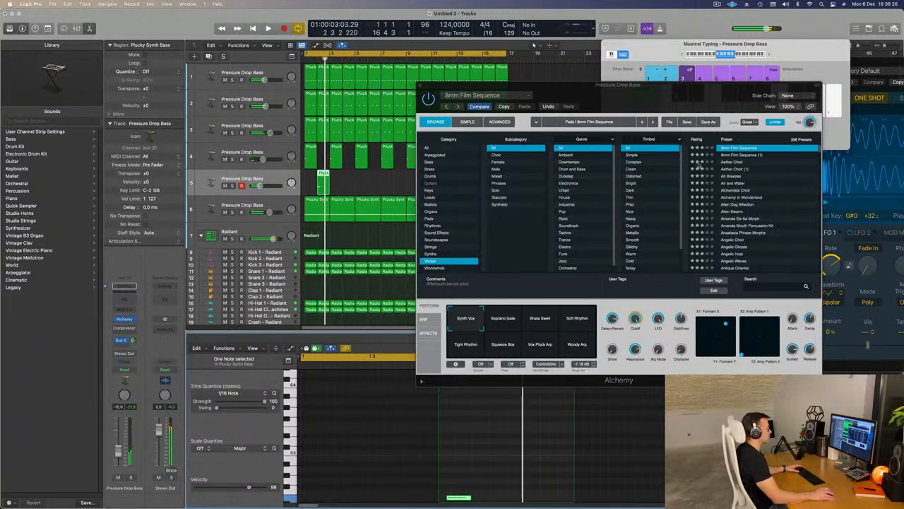
Step: Audition the Aether Choir and Ah Breezes presets with the fifth track raised to -4.3 dB
left_click(736, 162)
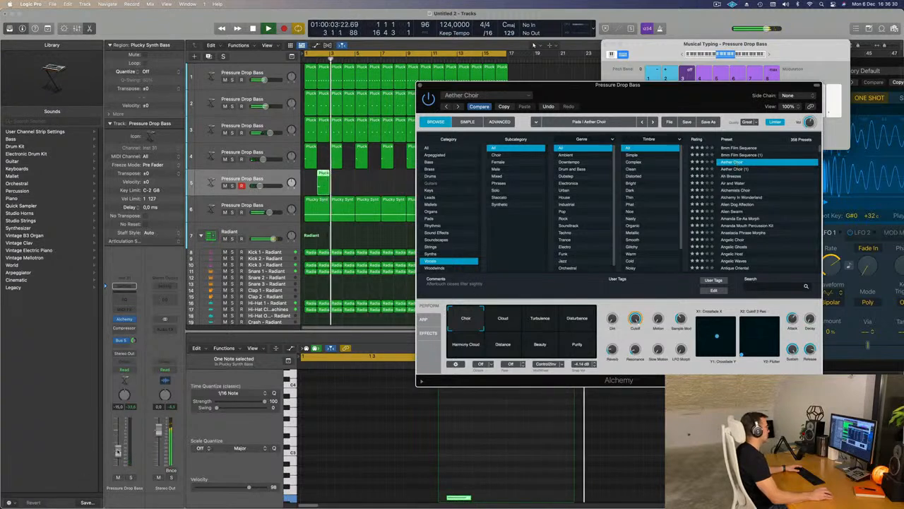
left_click_drag(118, 452, 118, 443)
key("Return")
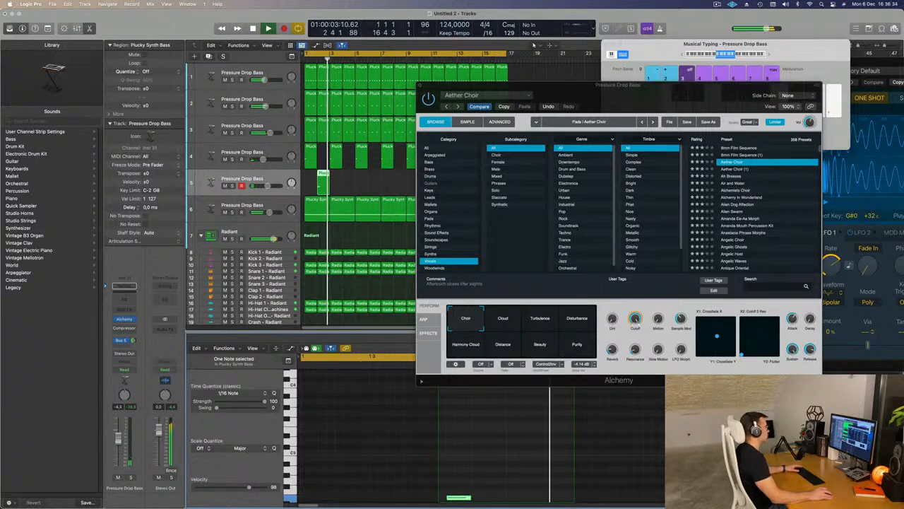
left_click(734, 176)
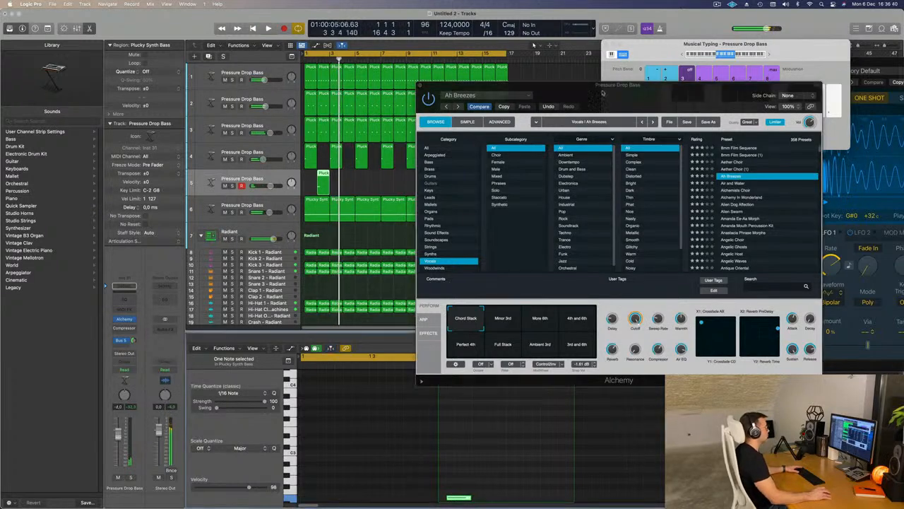
Step: Move the Alchemy window clear of the regions and copy the fifth track's bar 2 region to every even bar through bar 16
left_click_drag(544, 84, 638, 79)
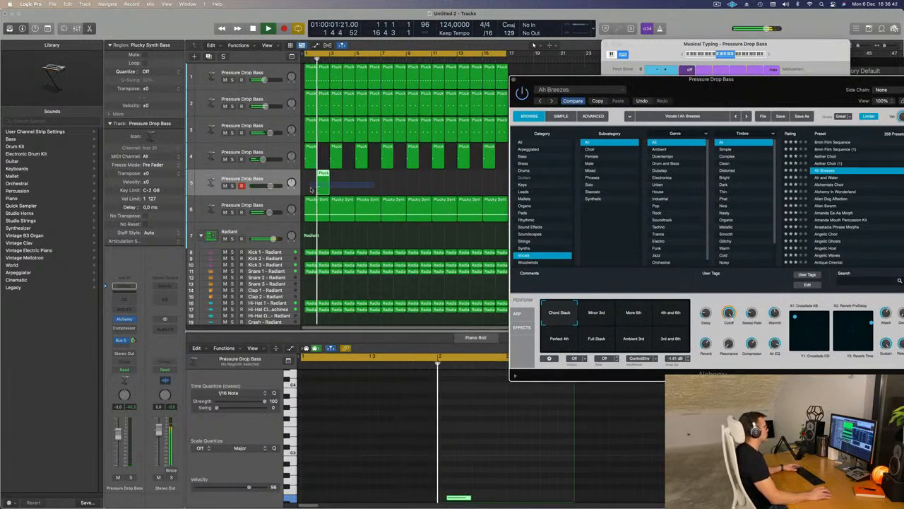
left_click(327, 173)
left_click_drag(347, 177, 426, 180)
key("Return")
left_click_drag(727, 80, 719, 54)
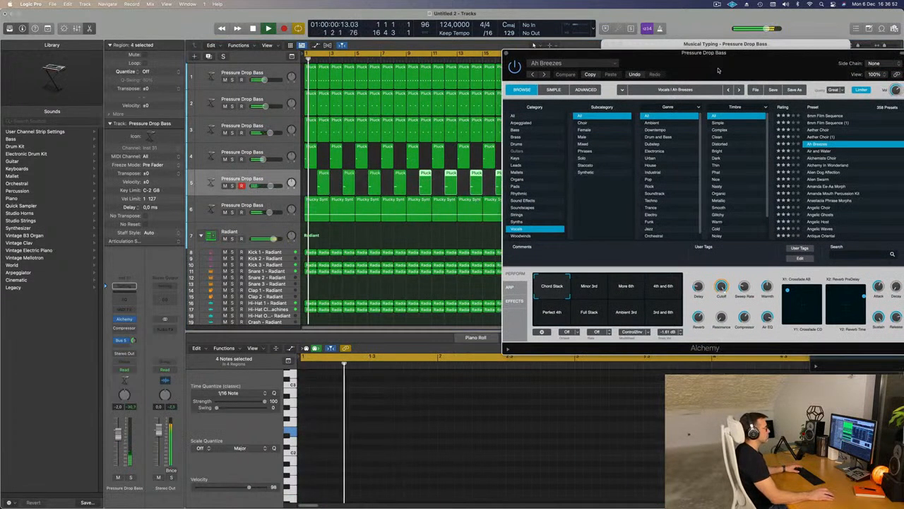
Step: Audition the Air and Water, Alchemists Choir and Alchemy In Wonderland presets on the fifth track
left_click(813, 151)
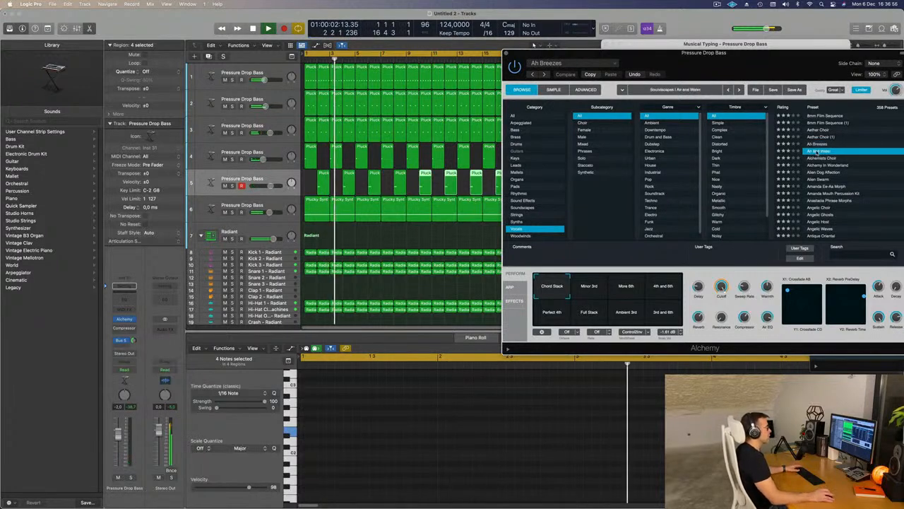
left_click_drag(764, 62, 748, 58)
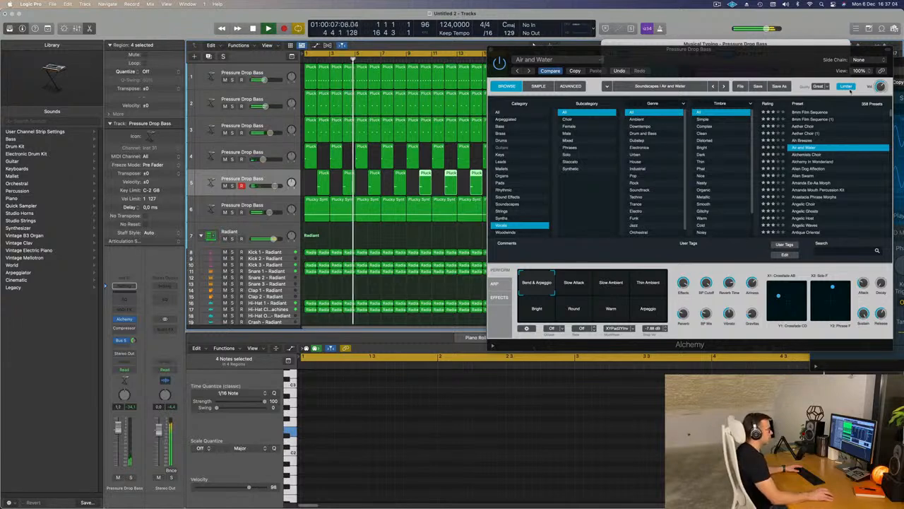
left_click(816, 154)
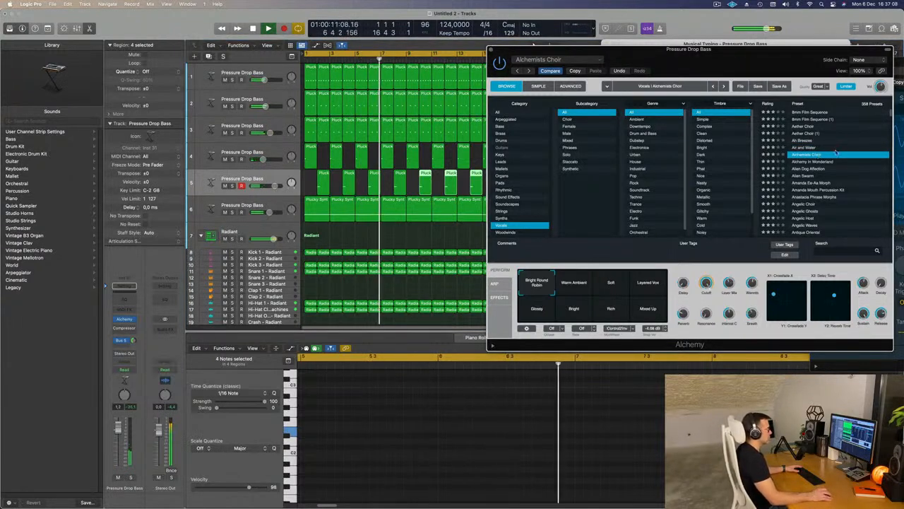
left_click(813, 161)
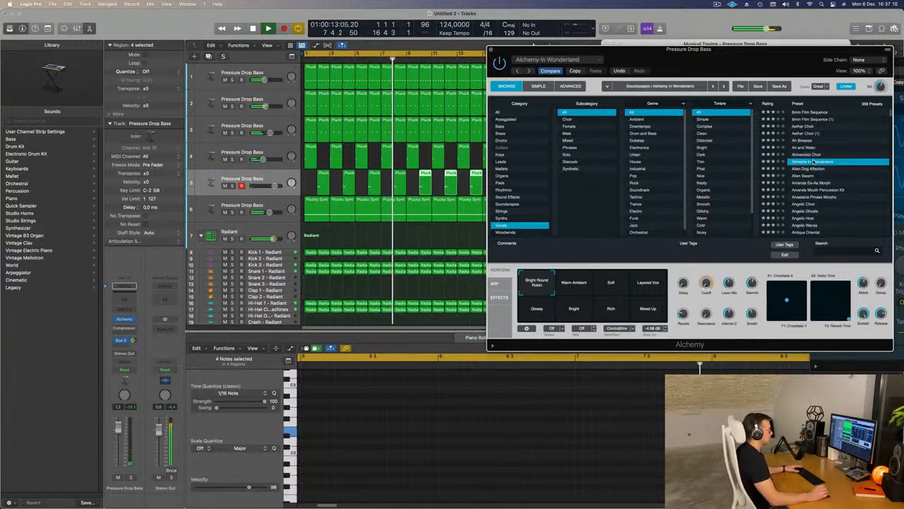
Step: Load the Alien Dog Affection preset with its Eerie variation on the fifth track and lower the track's volume to -1.8 dB
left_click(805, 170)
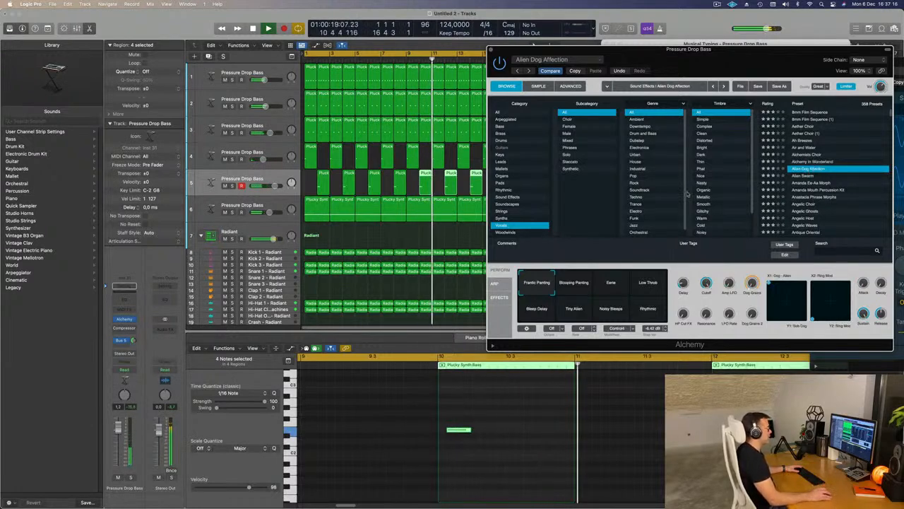
left_click(583, 283)
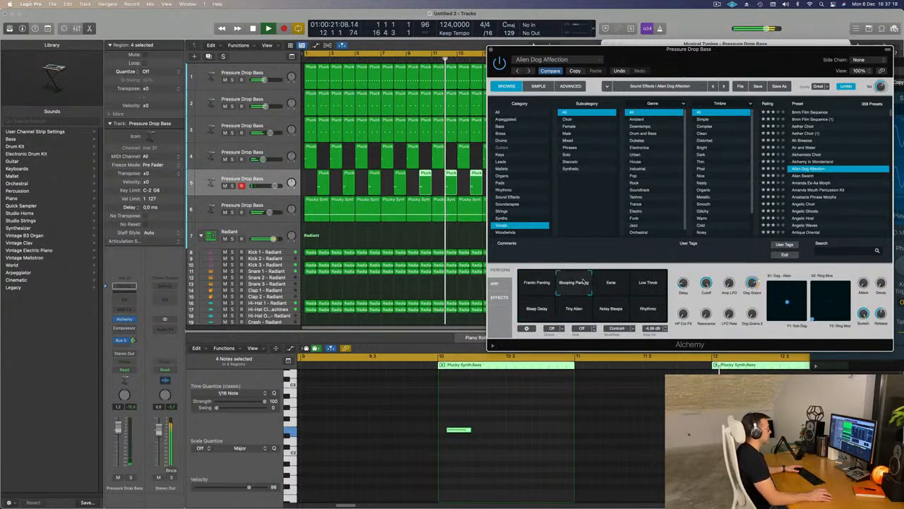
left_click(612, 283)
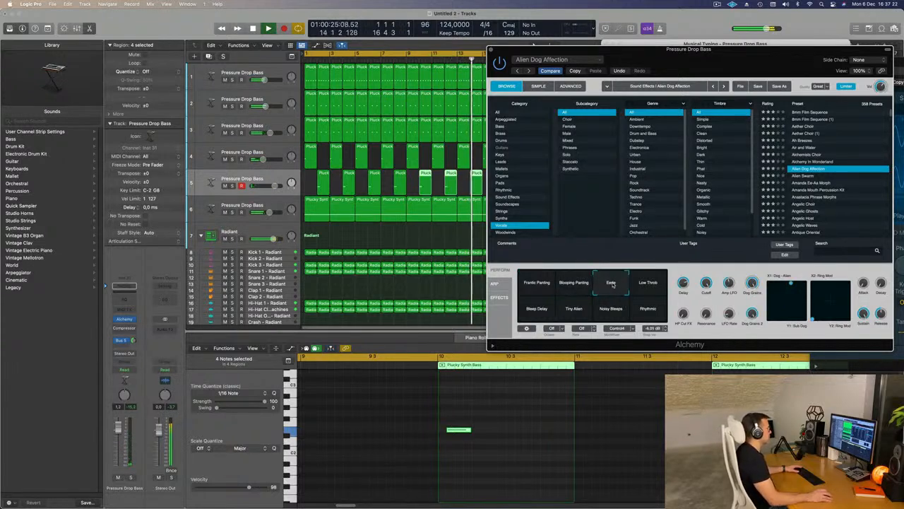
left_click_drag(751, 54, 728, 88)
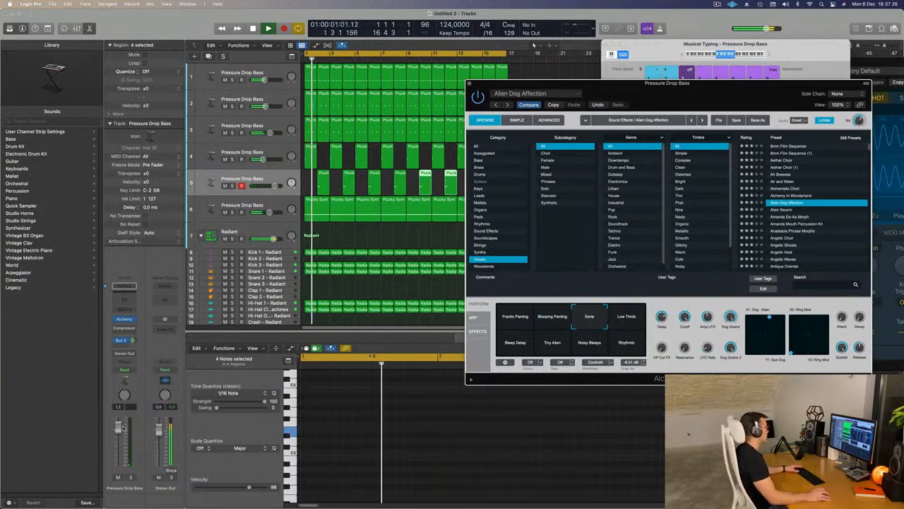
left_click_drag(120, 428, 120, 436)
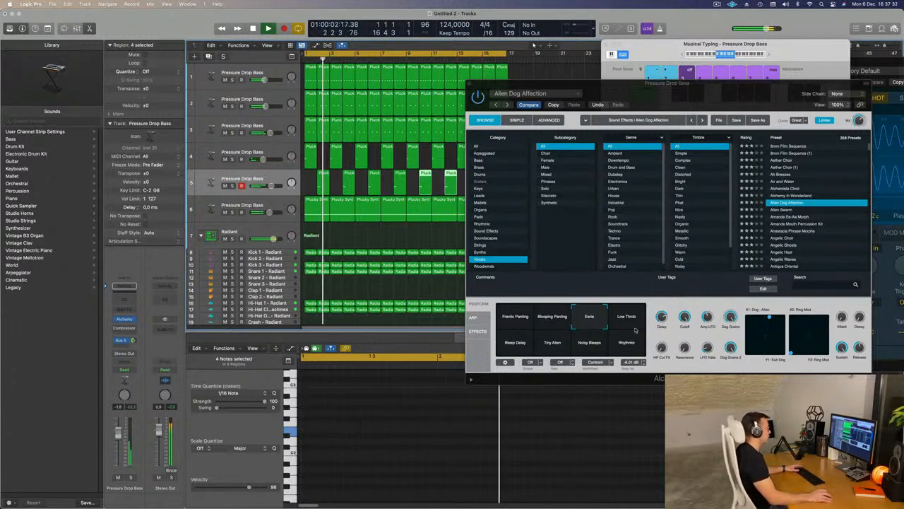
Step: Audition the Low Throb, Bleep Delay, Tiny Alien and Noisy Bleeps variations of Alien Dog Affection, ending back on Eerie
left_click(632, 317)
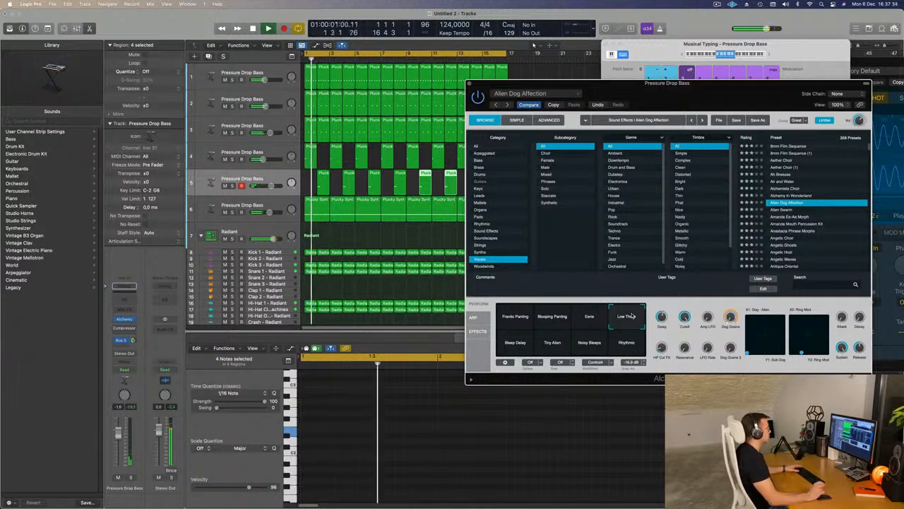
left_click(514, 342)
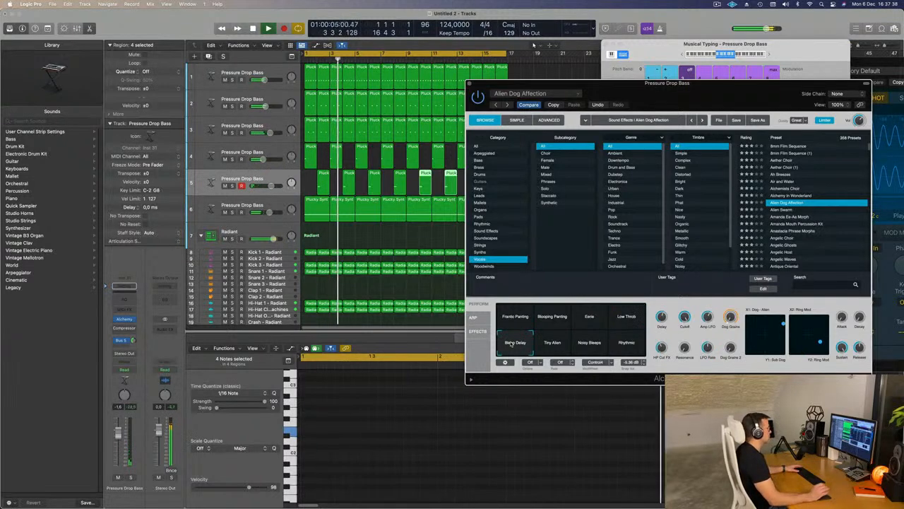
left_click(556, 343)
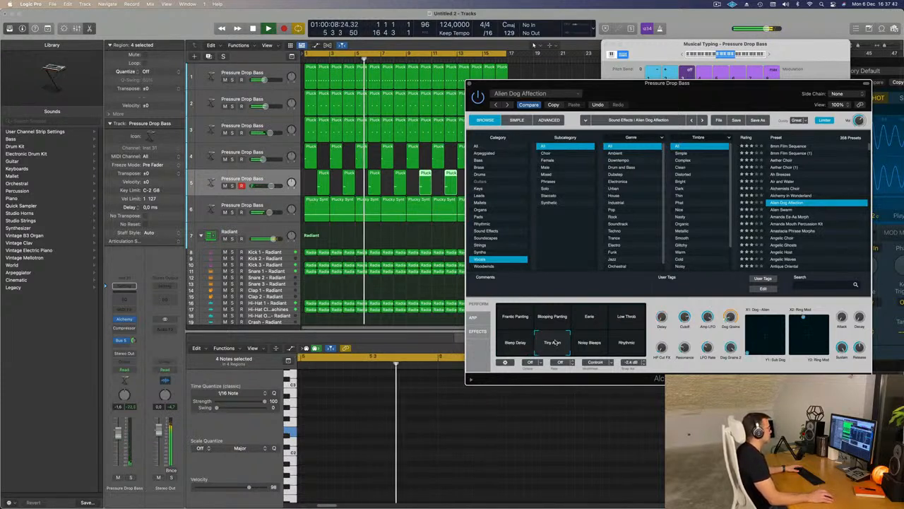
left_click(586, 345)
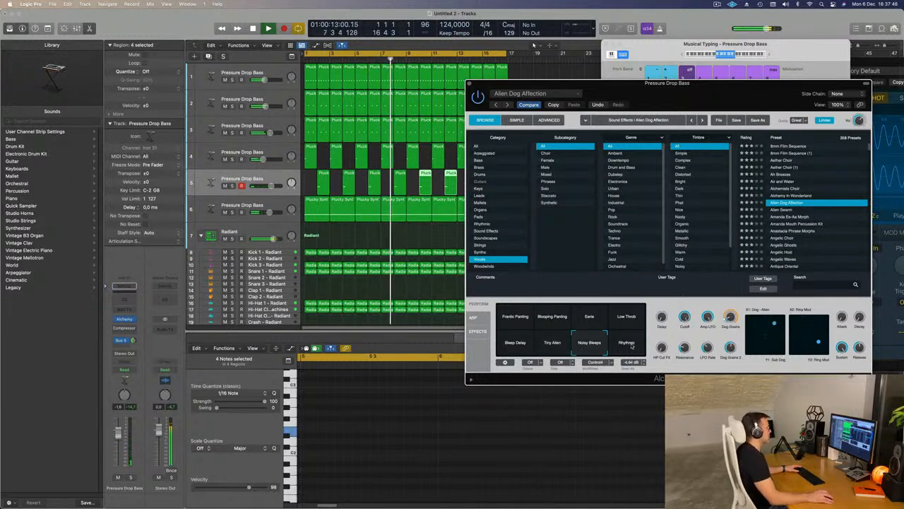
left_click(595, 319)
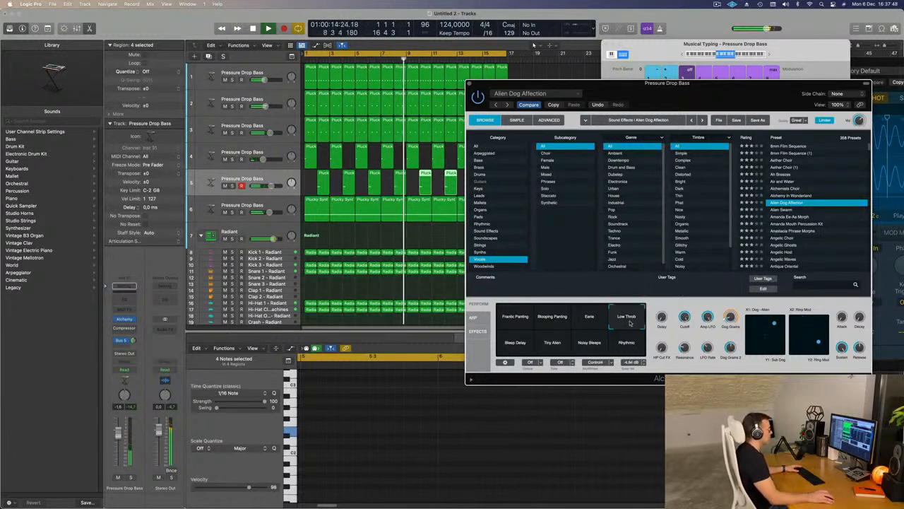
left_click_drag(708, 98, 695, 91)
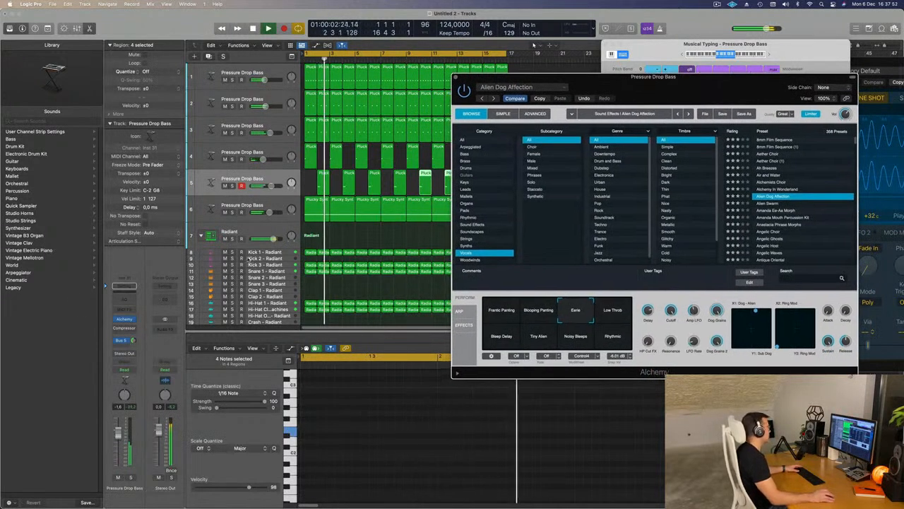
Step: Lower the fifth track's volume to -4.3 dB and adjust its Bus 5 send level
left_click_drag(121, 431, 121, 438)
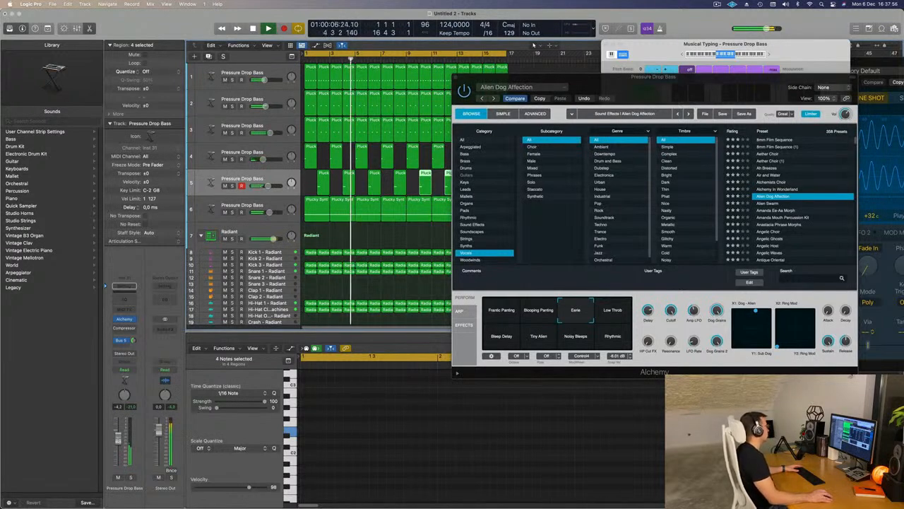
key("super+w")
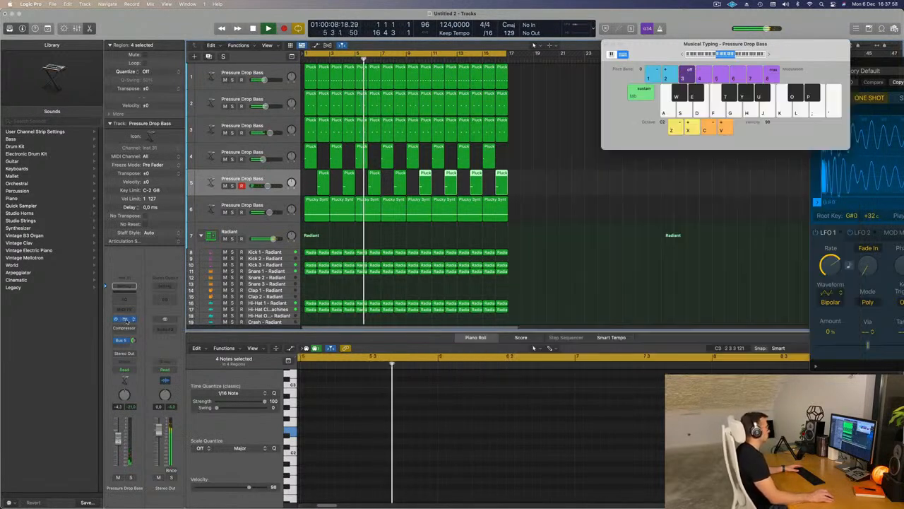
left_click(127, 320)
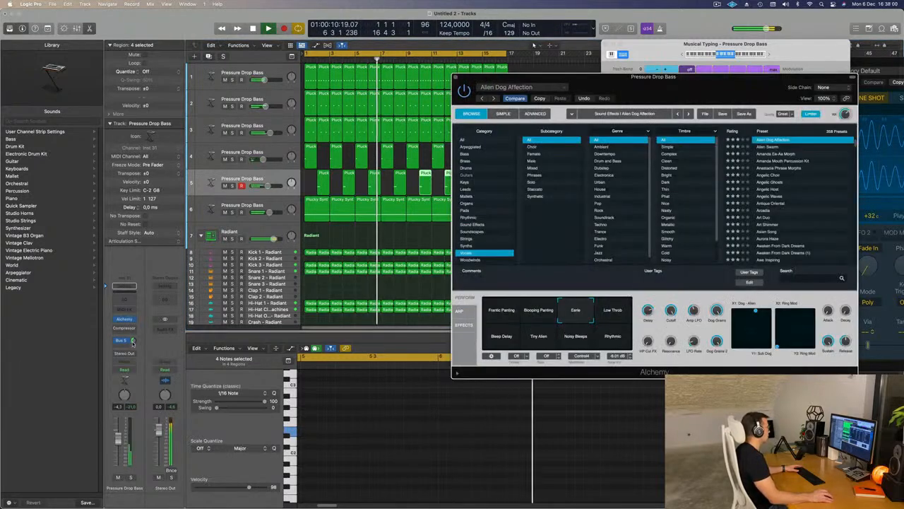
left_click(133, 340)
left_click_drag(133, 341, 134, 338)
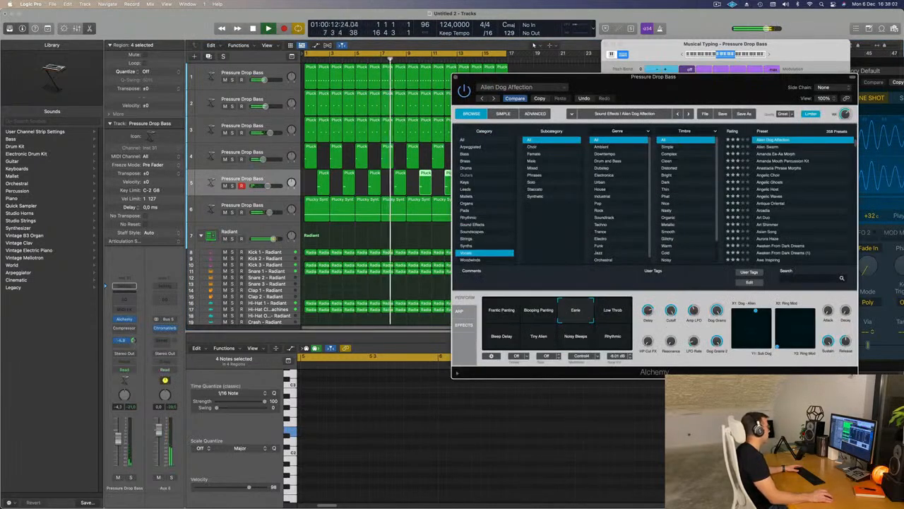
Step: Close the Alchemy window and replay the arrangement from the beginning with no regions selected
left_click(121, 341)
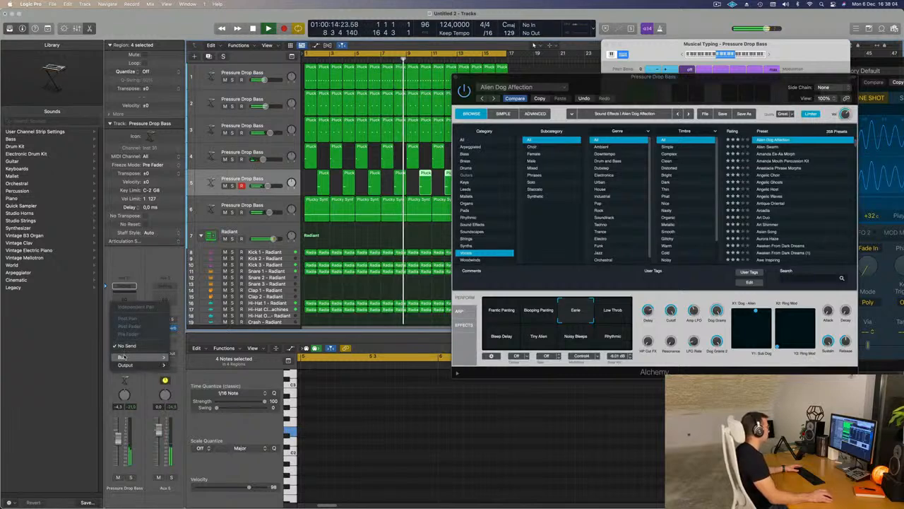
mouse_move(125, 358)
left_click(186, 268)
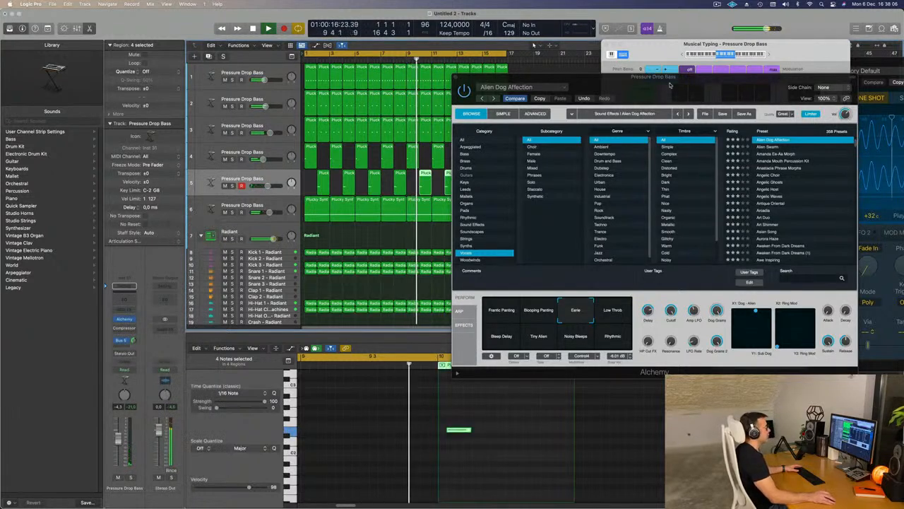
left_click_drag(466, 80, 392, 111)
left_click(382, 112)
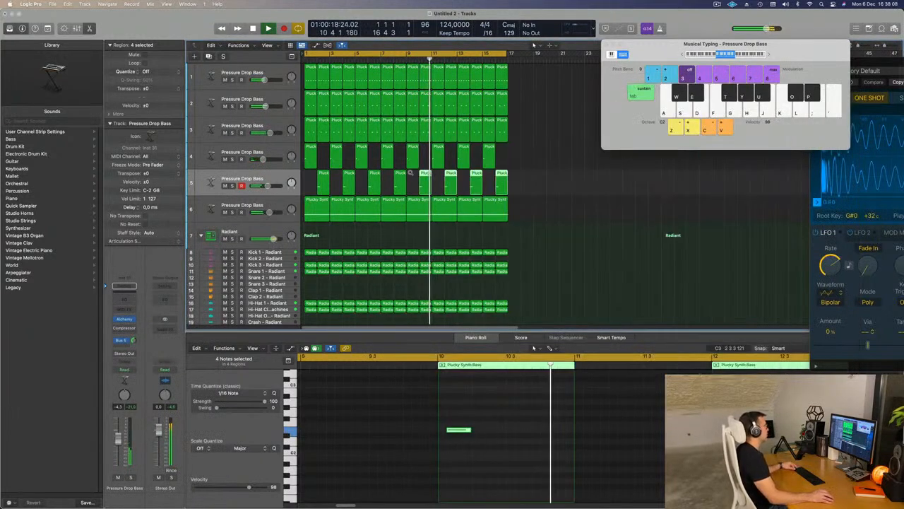
left_click(546, 191)
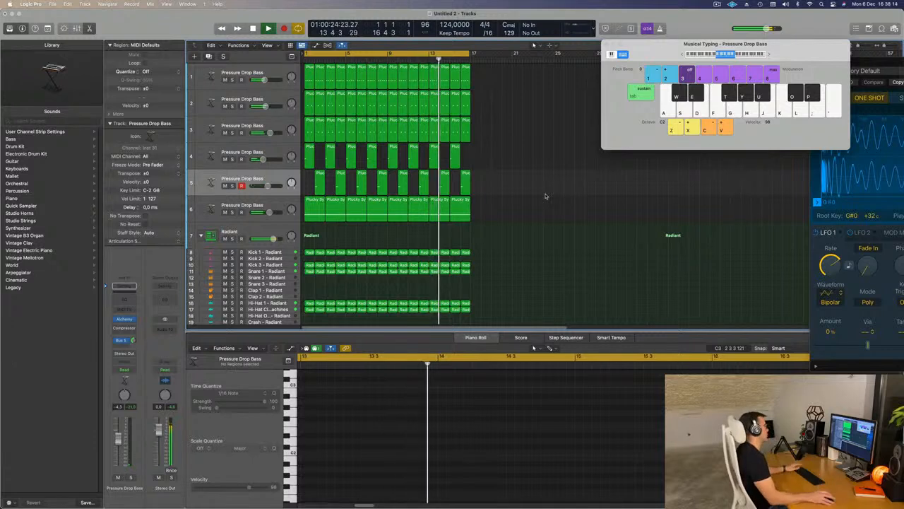
key("space")
key("space")
Step: Duplicate the sixth track as an empty seventh track and raise the musical typing velocity to 103
left_click(244, 205)
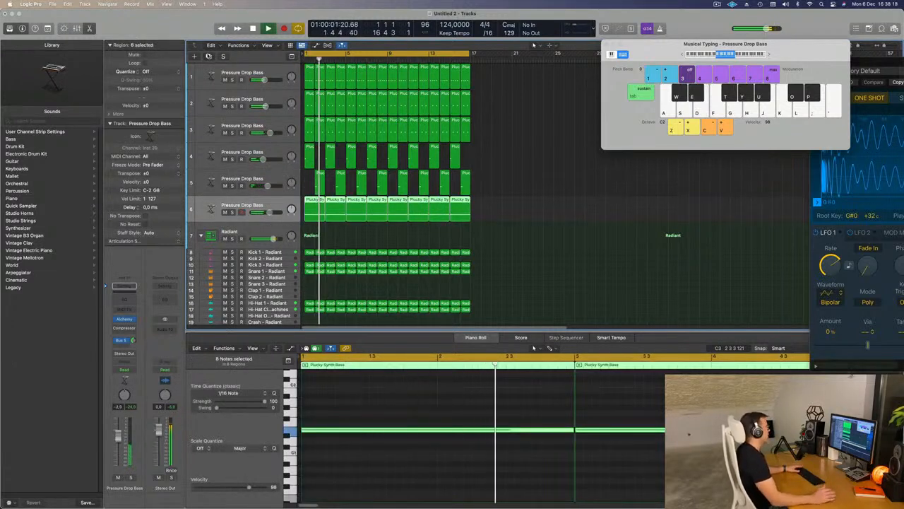
key("super+d")
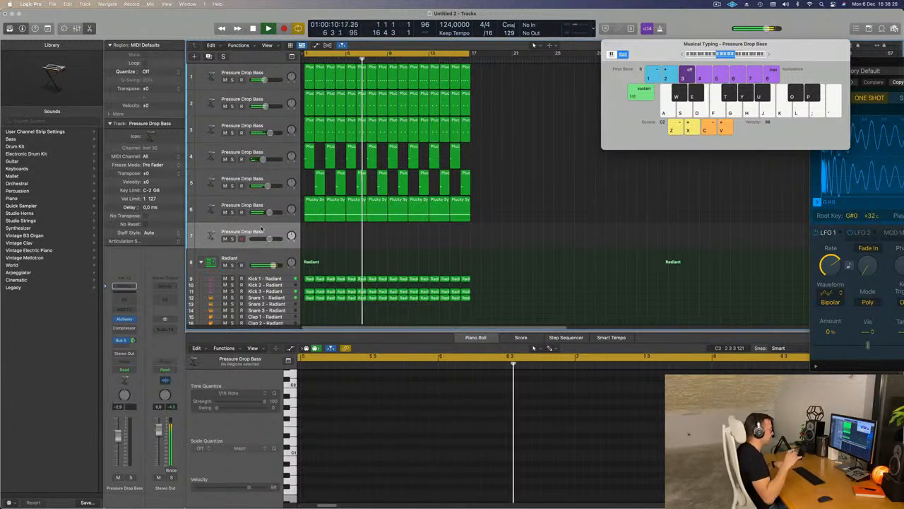
key("Return")
key("v")
key("Return")
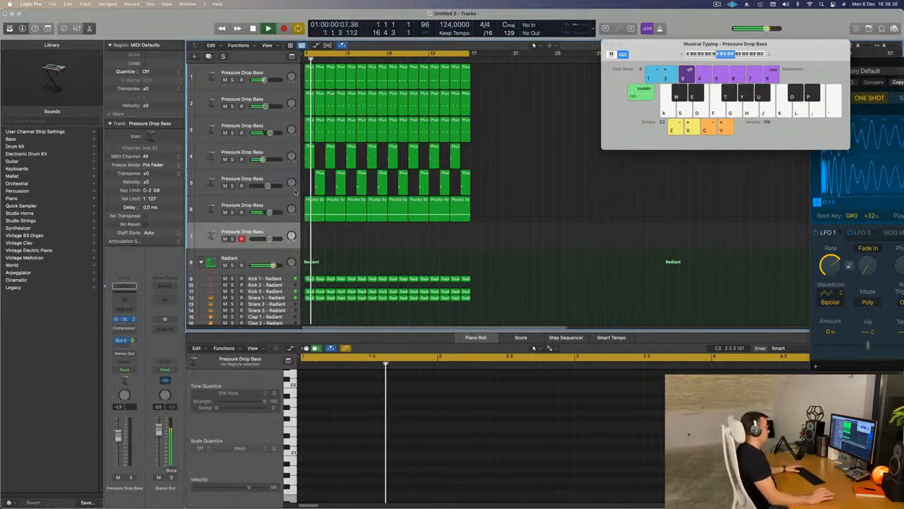
Step: Open Alchemy on the seventh track and load the Crackling Lead preset from the Leads category
left_click(125, 319)
left_click_drag(455, 131, 487, 120)
key("space")
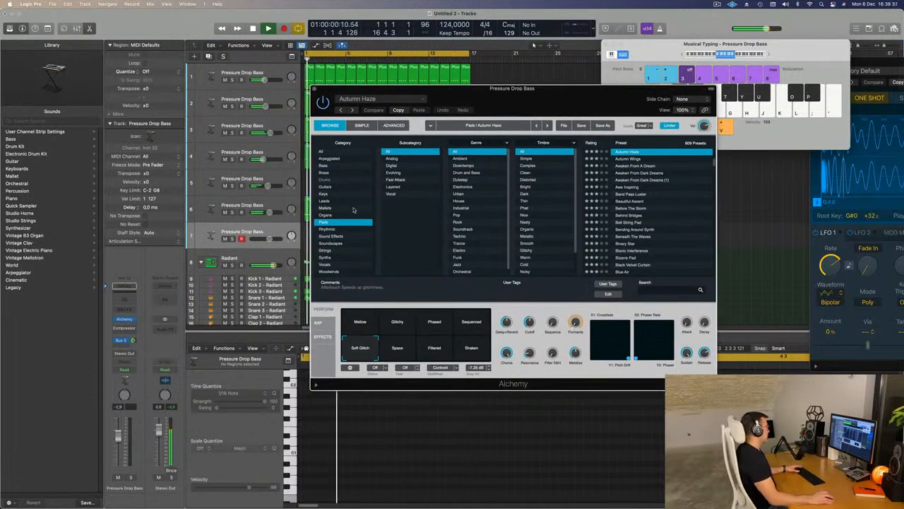
left_click(325, 201)
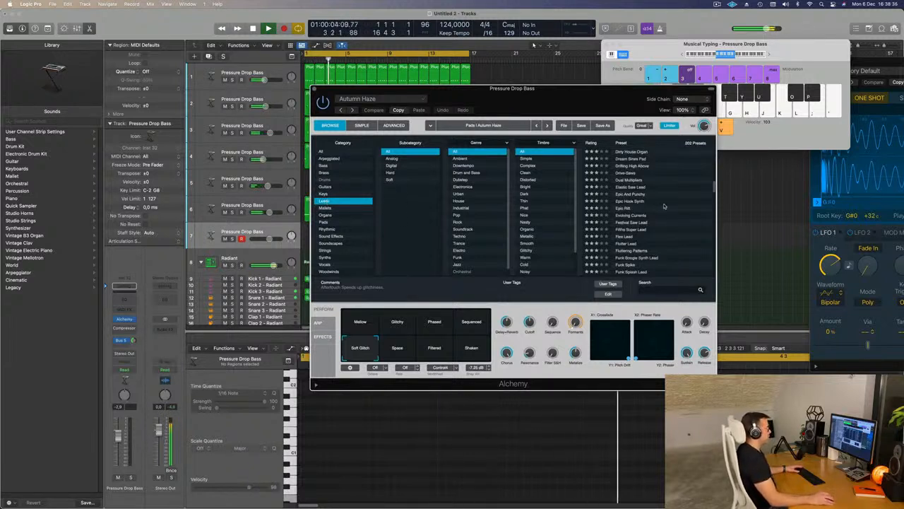
scroll(664, 206, "up", 5)
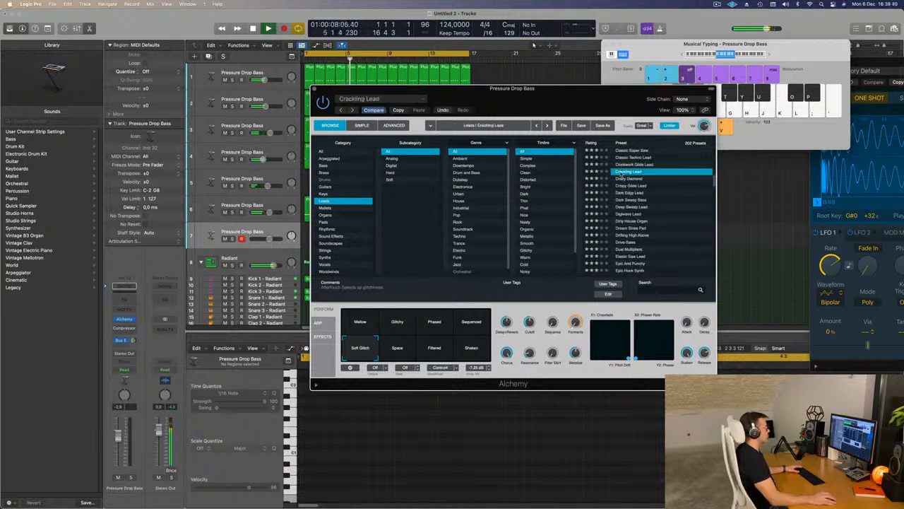
Step: Raise the musical typing octave and lower the seventh track's volume to about -12 dB
left_click(767, 53)
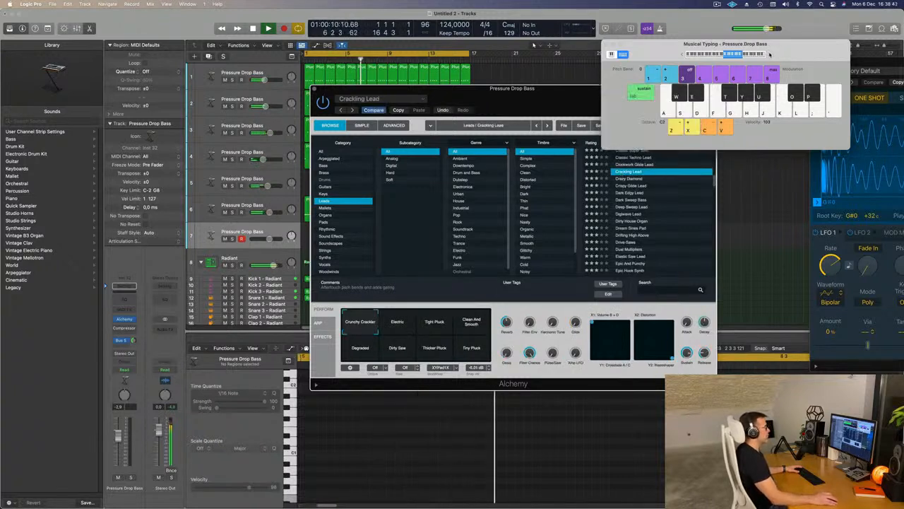
left_click_drag(553, 108, 589, 106)
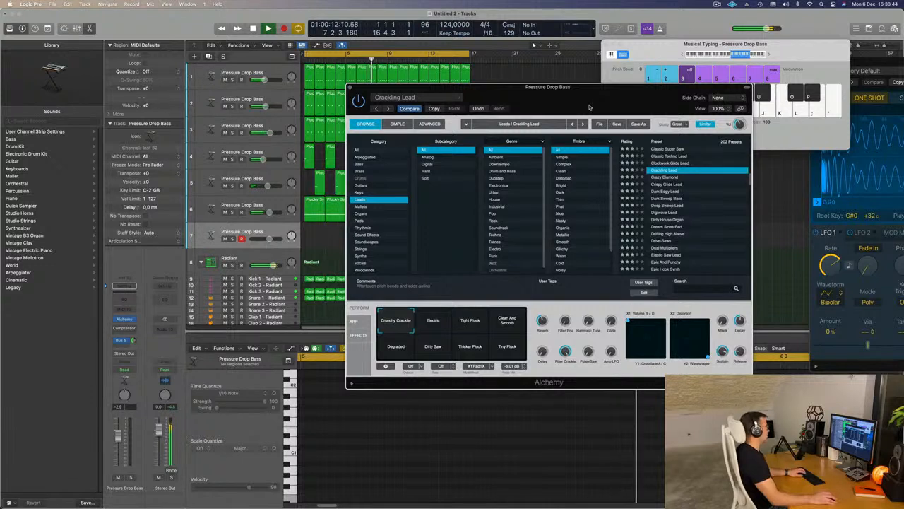
left_click_drag(557, 103, 625, 122)
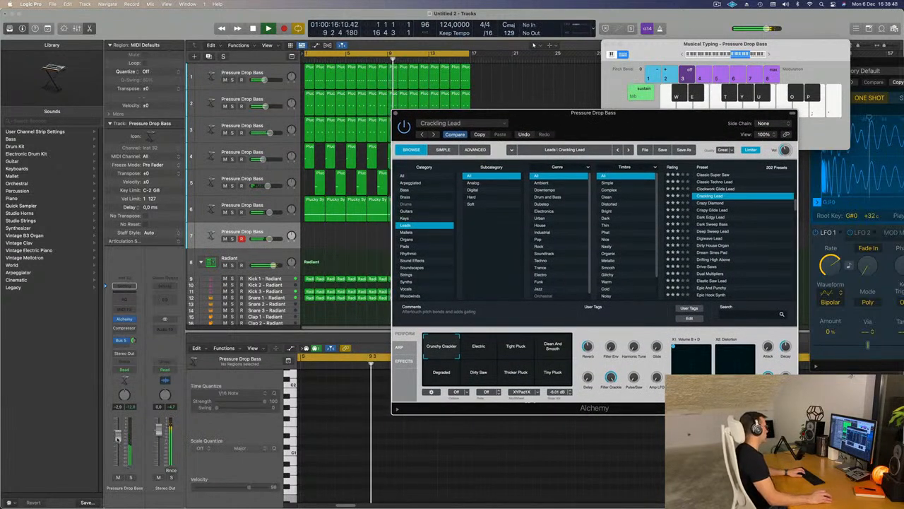
left_click_drag(118, 438, 119, 453)
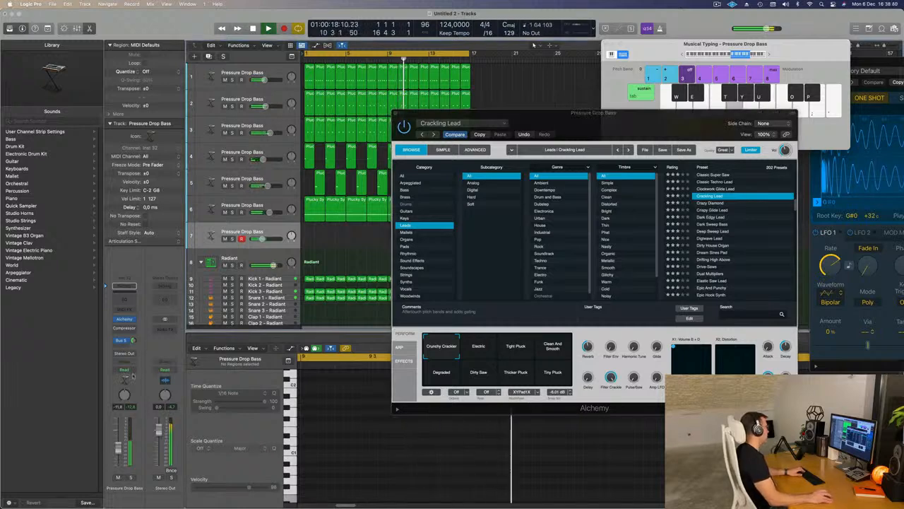
Step: Add a Bus 6 send to the seventh track and insert a stereo SilverVerb on Aux 6
left_click(124, 341)
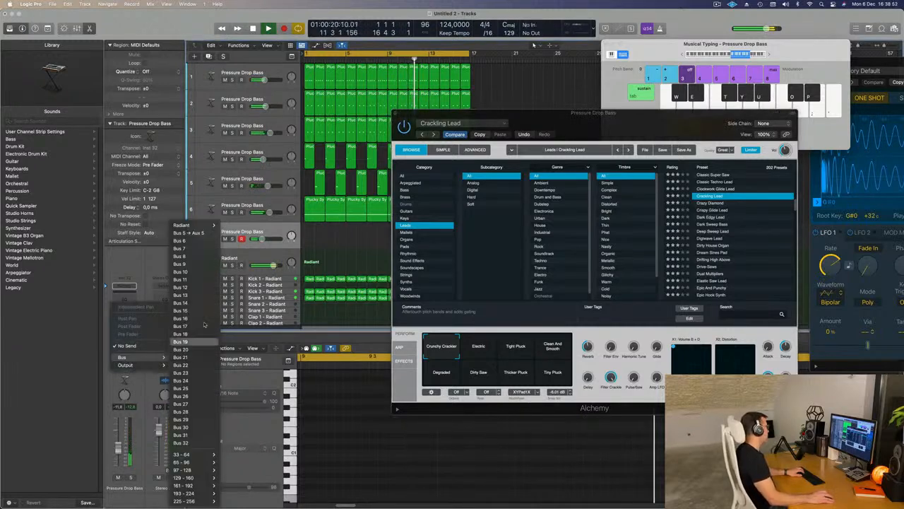
left_click(171, 241)
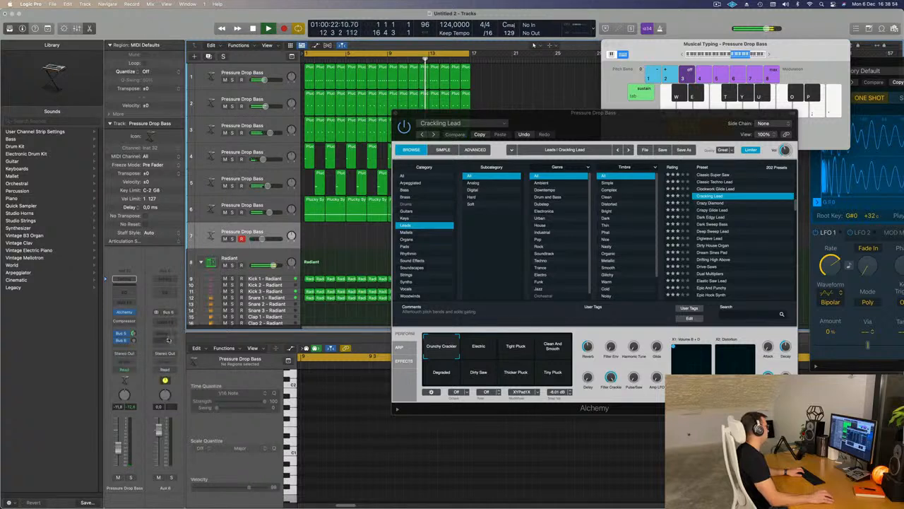
left_click(172, 322)
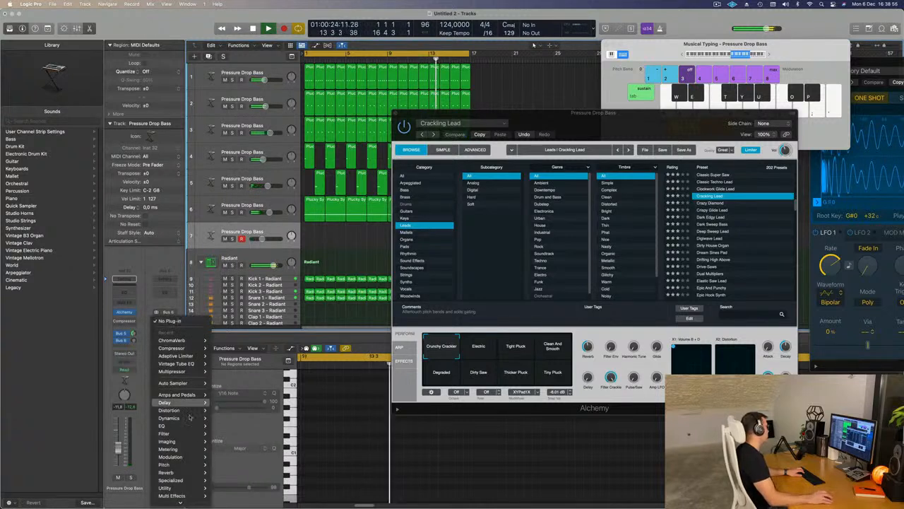
mouse_move(191, 420)
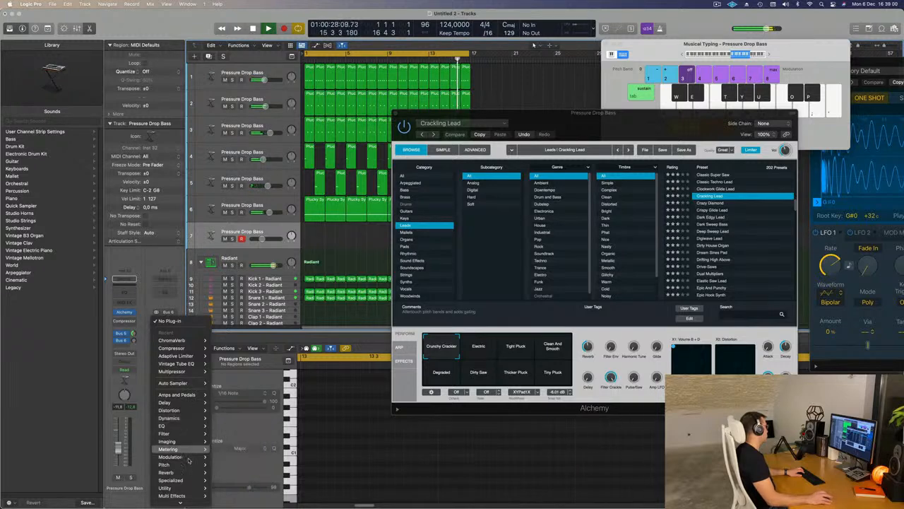
mouse_move(182, 472)
left_click(274, 488)
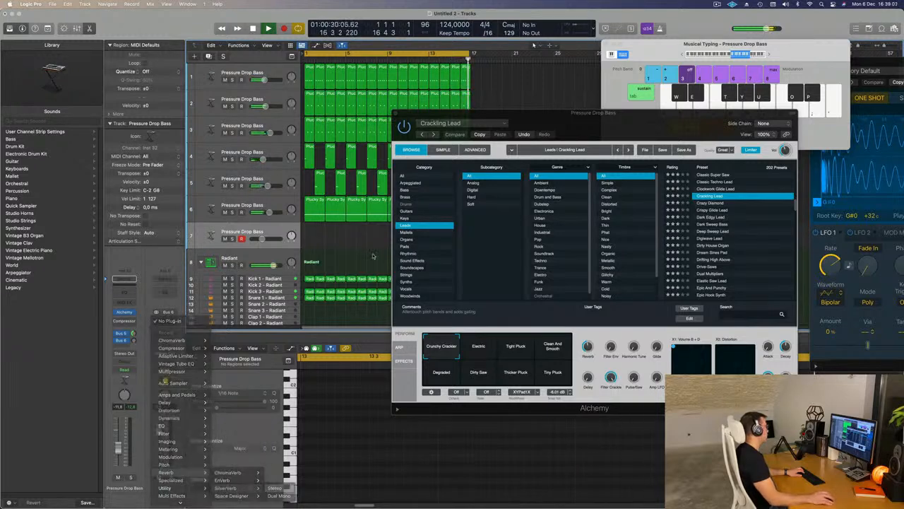
Step: Load the grandiose setting in SilverVerb and raise the seventh track's Bus 6 send level
left_click(375, 111)
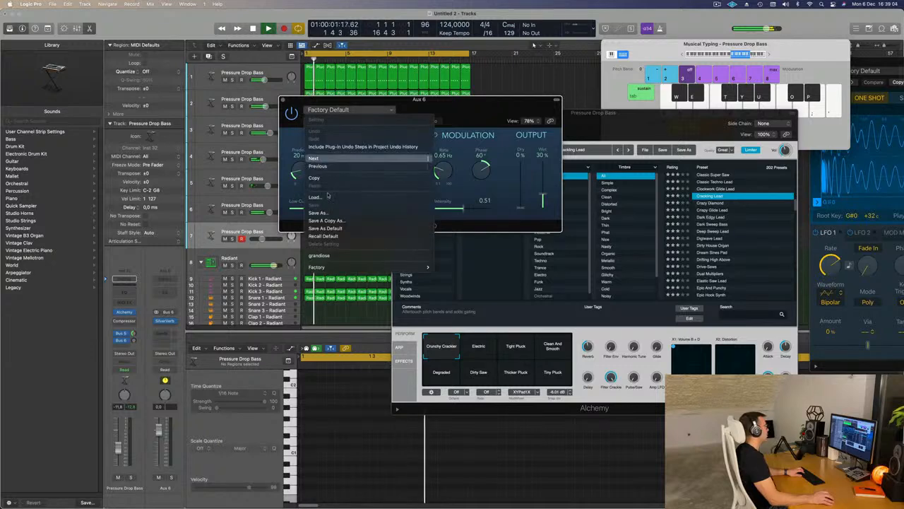
mouse_move(367, 256)
left_click(459, 262)
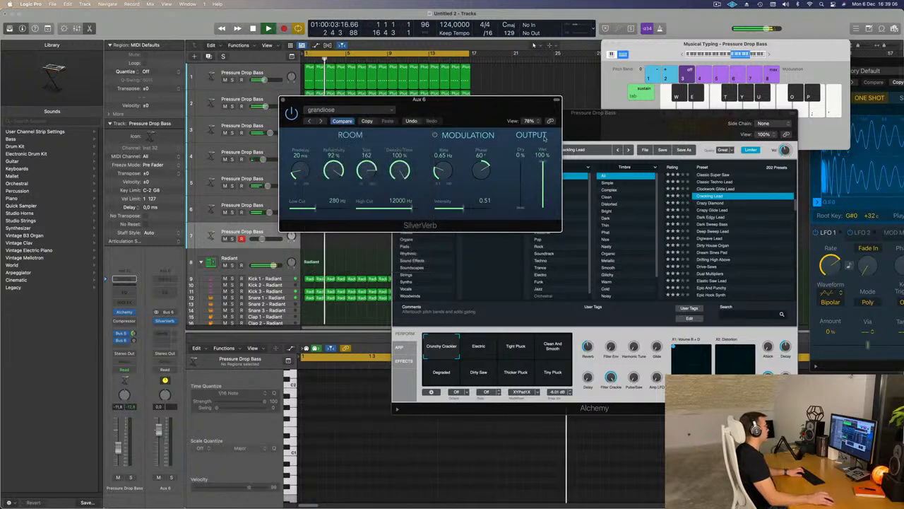
left_click(283, 100)
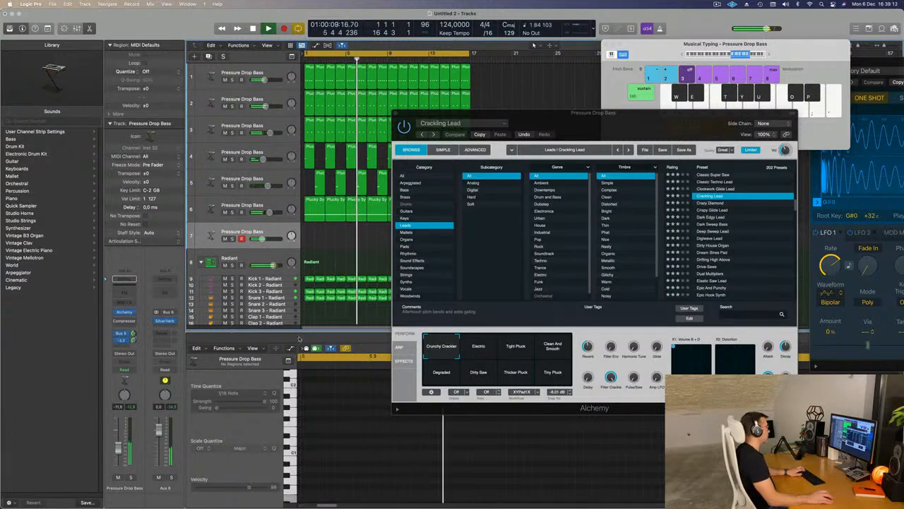
Step: Move the Musical Typing window clear of Alchemy and play notes with the Crackling Lead's Electric variation
left_click_drag(686, 52, 525, 21)
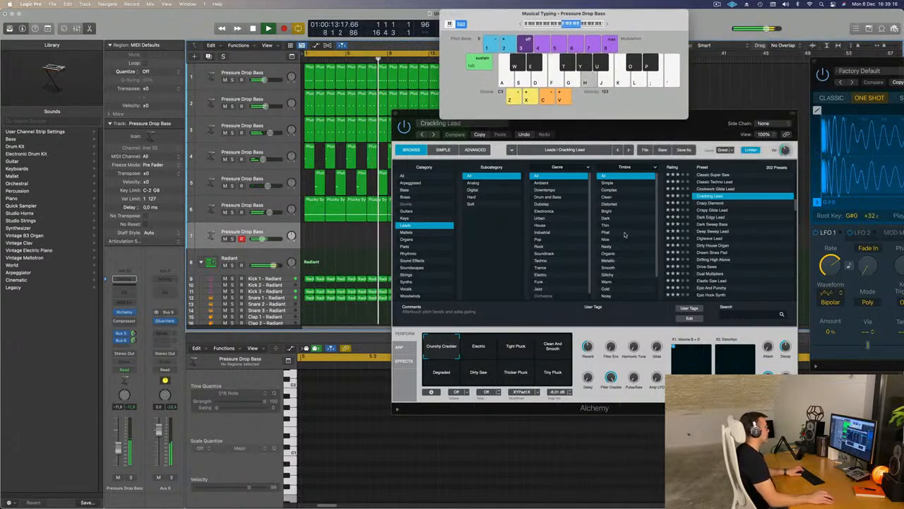
left_click(484, 347)
key("f")
key("g")
key("h")
Step: Audition the Dark Sweep Bass and Digiwave Lead presets on the seventh track by playing a few notes
left_click(718, 223)
key("f")
key("g")
key("h")
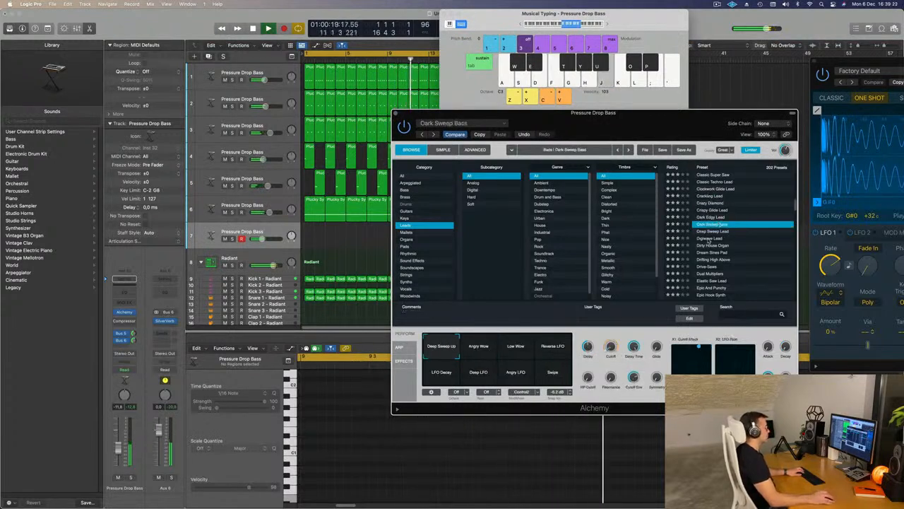
left_click(712, 239)
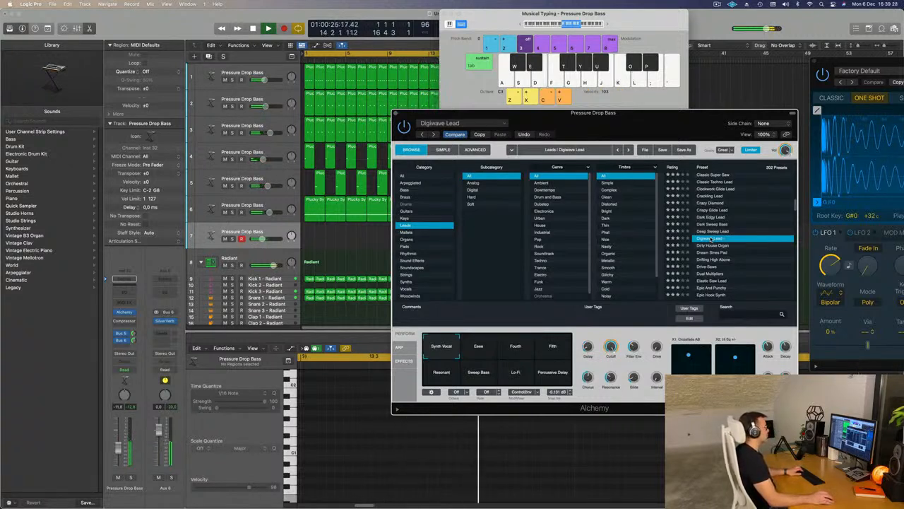
Step: Audition the Digiwave Lead variations from Ease to Resonant, finishing with a short run of notes on Resonant
left_click(479, 350)
left_click(516, 353)
left_click(555, 350)
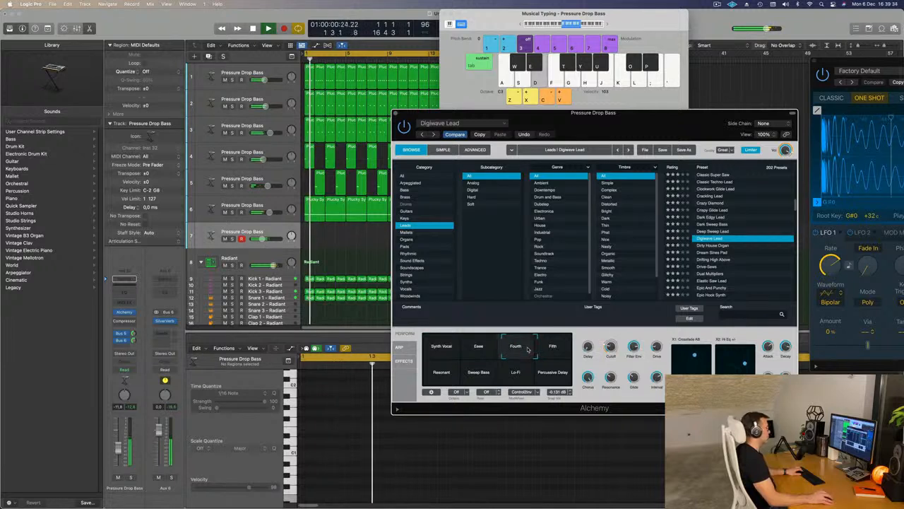
left_click(567, 374)
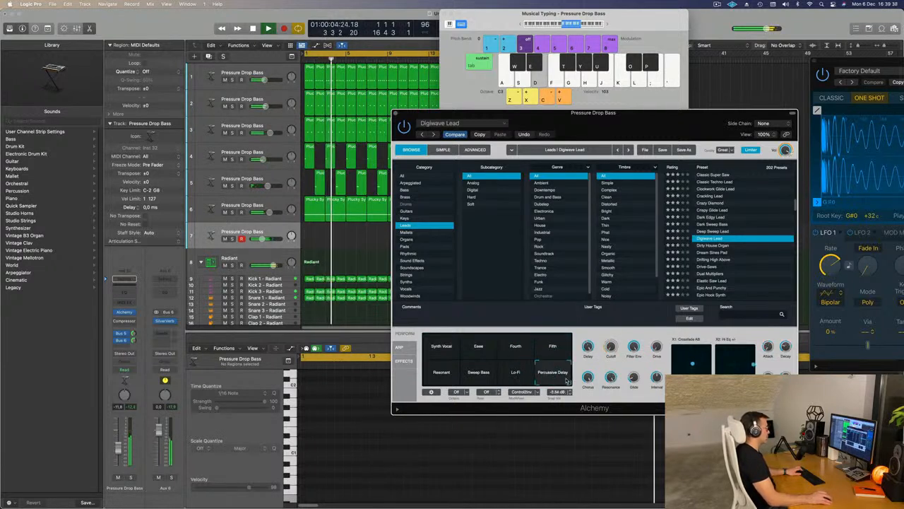
left_click(517, 380)
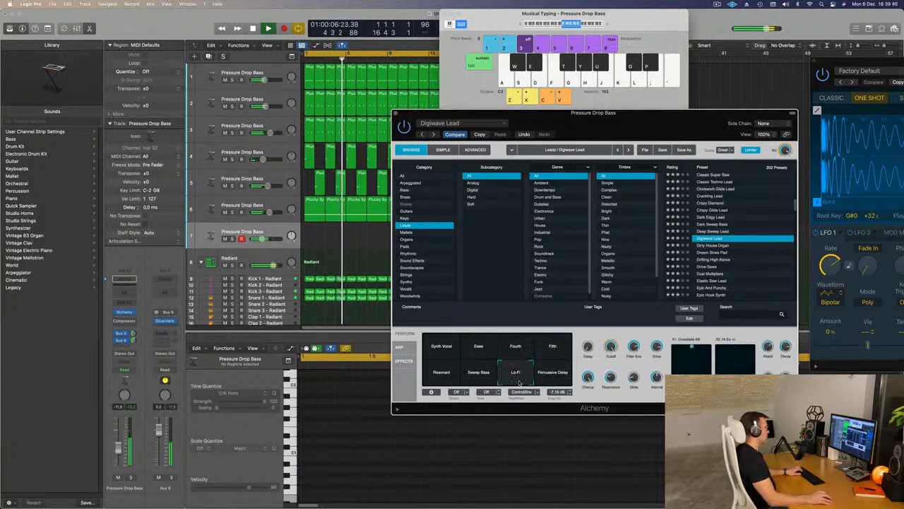
left_click(481, 377)
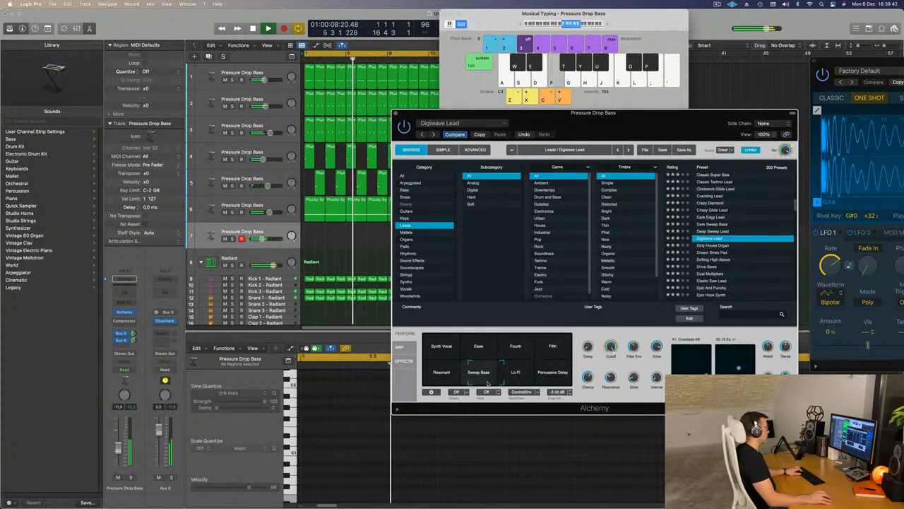
left_click(447, 380)
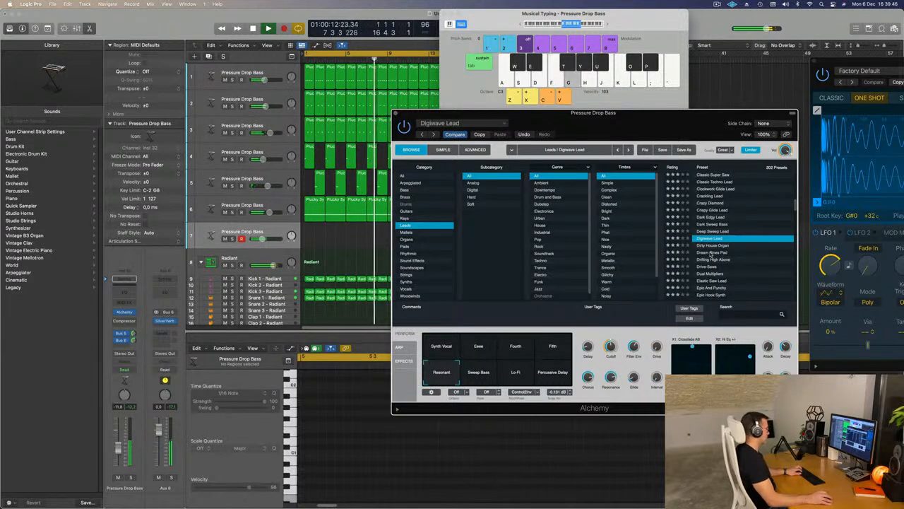
key("apostrophe")
key("semicolon")
key("l")
key("d")
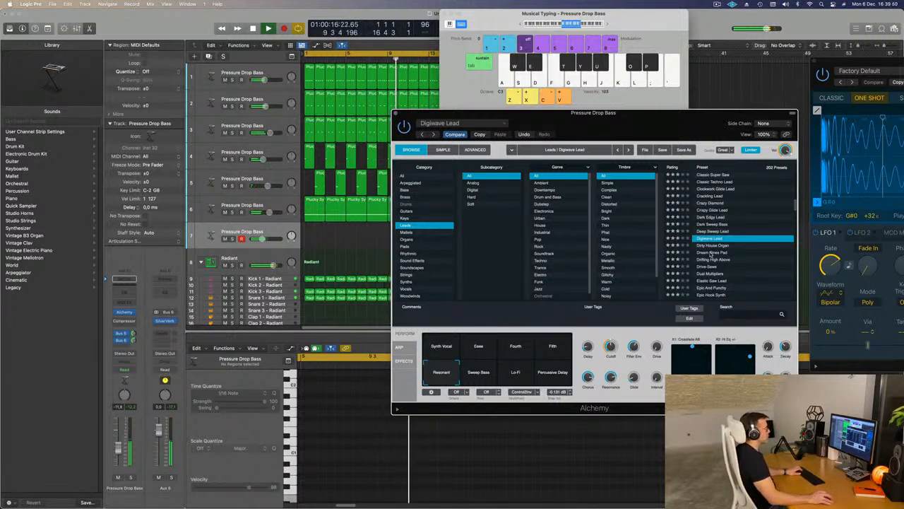
Step: Audition the Dream Sines Pad, Dual Multipliers, Elastic Saw Lead and Epic Hook Synth presets on the seventh track
left_click(711, 252)
key("f")
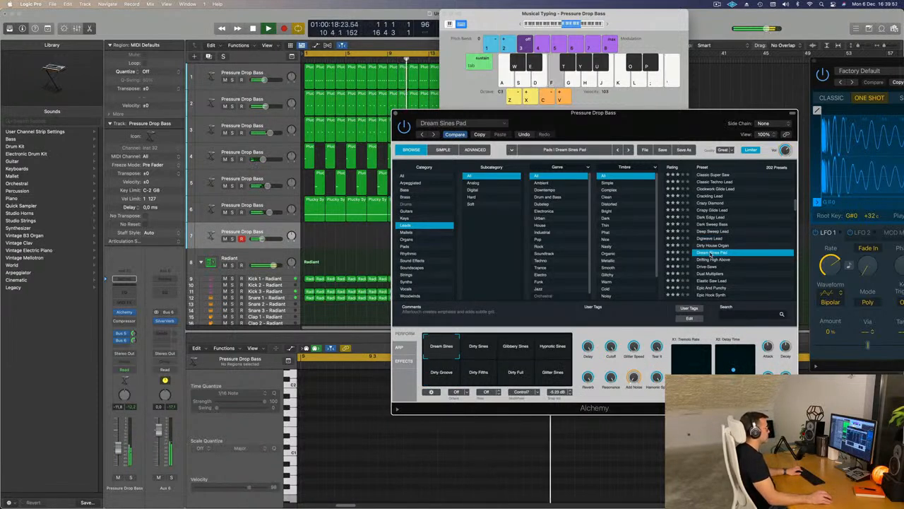
scroll(726, 257, "down", 2)
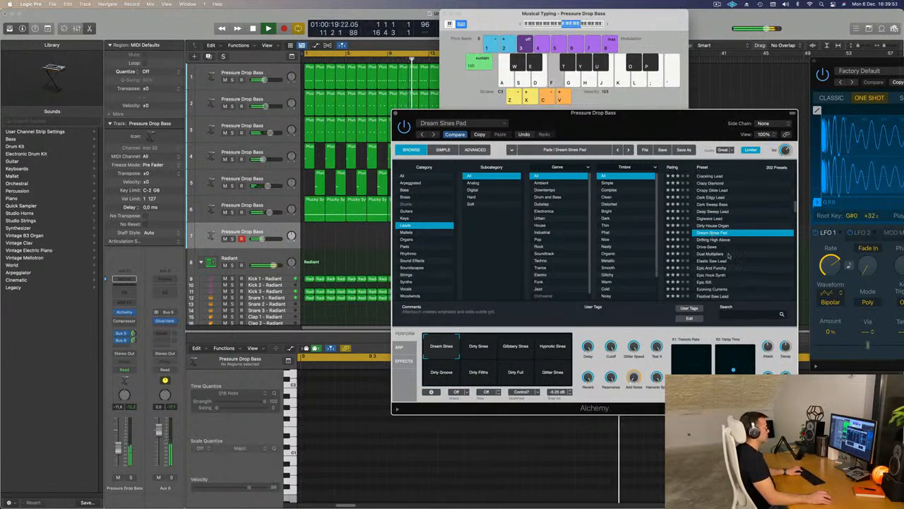
left_click(708, 253)
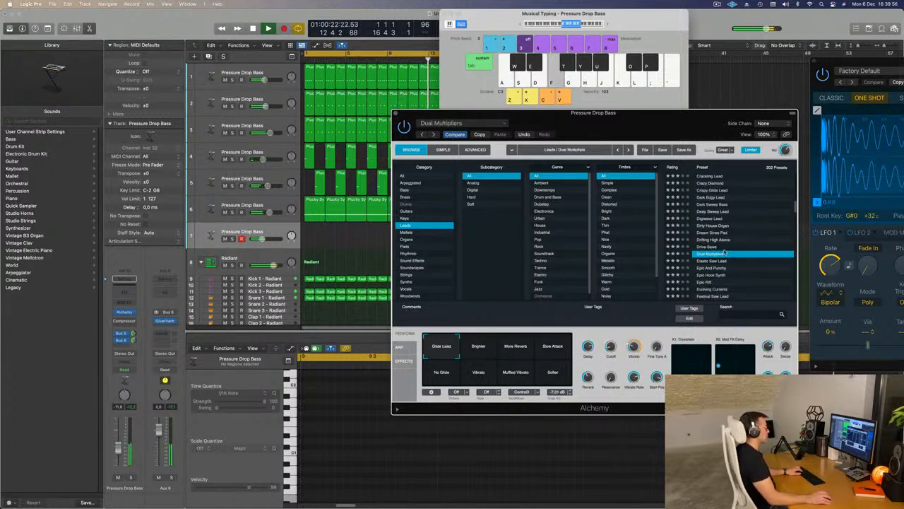
scroll(727, 247, "down", 2)
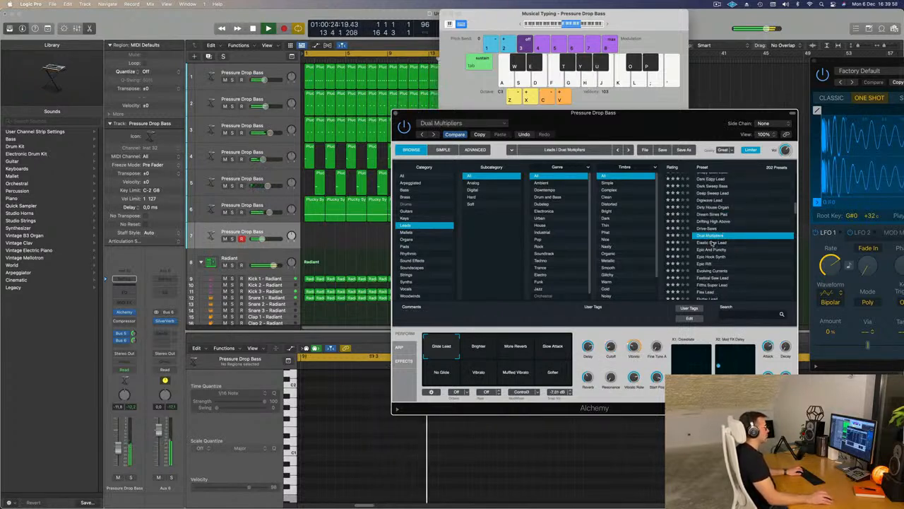
left_click(712, 243)
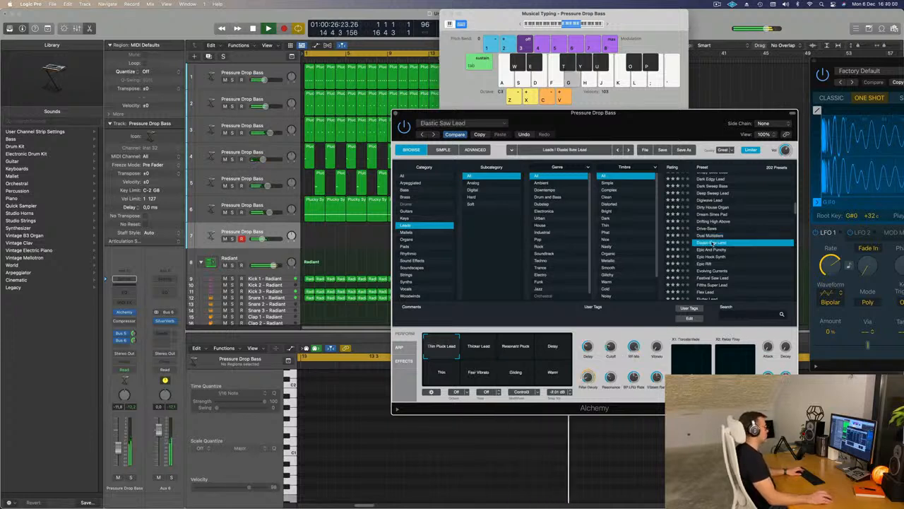
left_click(711, 257)
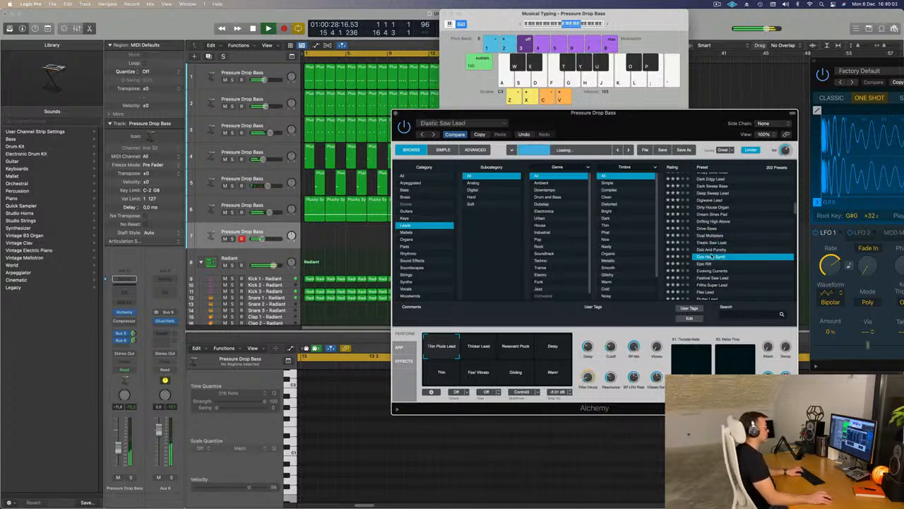
Step: Audition the Epic Rift, Fifths Super Lead and Flutter Lead presets on the seventh track
scroll(730, 249, "down", 2)
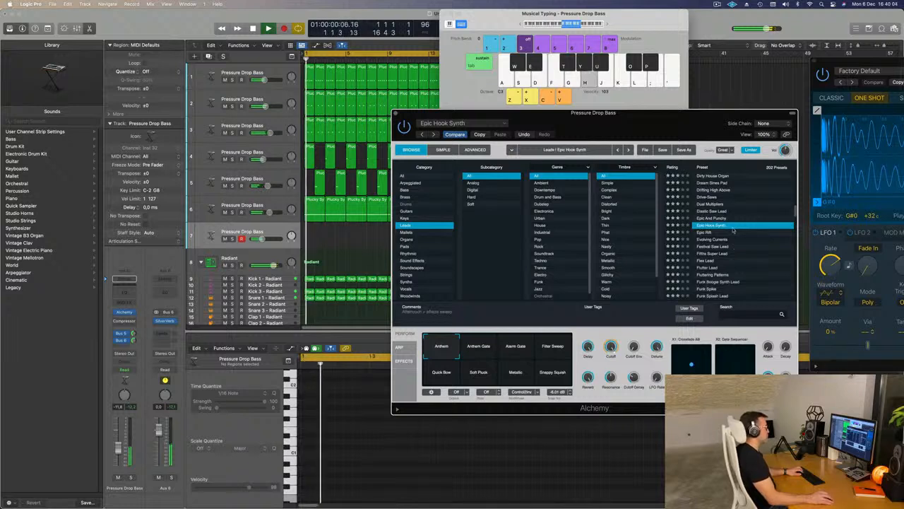
left_click(708, 232)
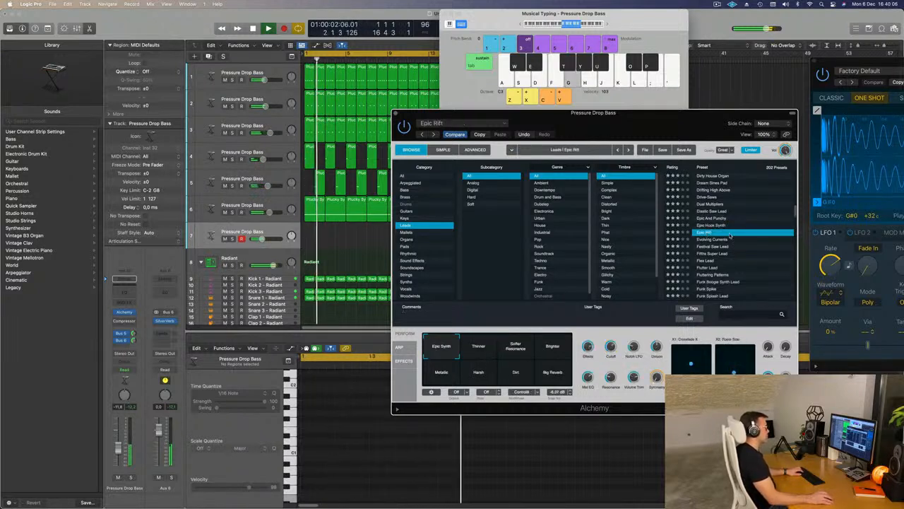
scroll(717, 234, "down", 1)
left_click(721, 234)
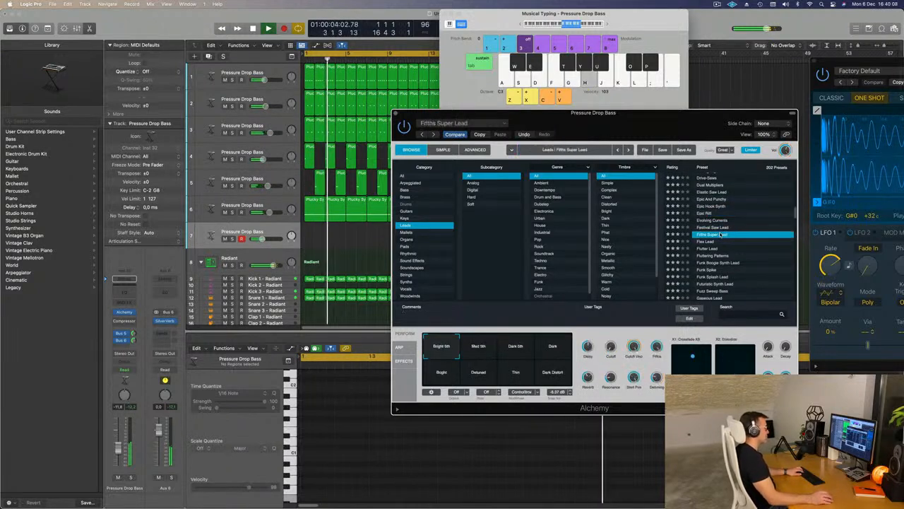
scroll(723, 234, "down", 1)
scroll(723, 233, "down", 1)
left_click(715, 222)
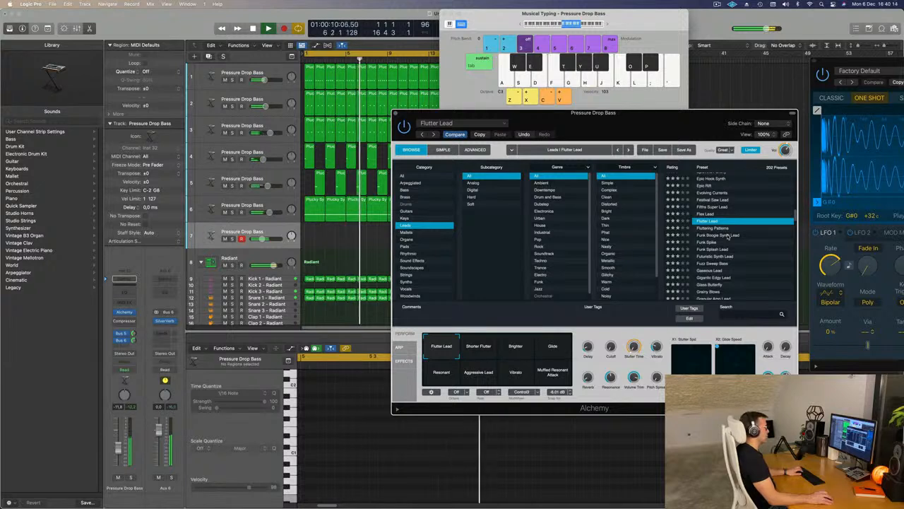
Step: Load the Funk Boogie Synth Lead preset, compare its variations and settle on Resonant
left_click(726, 236)
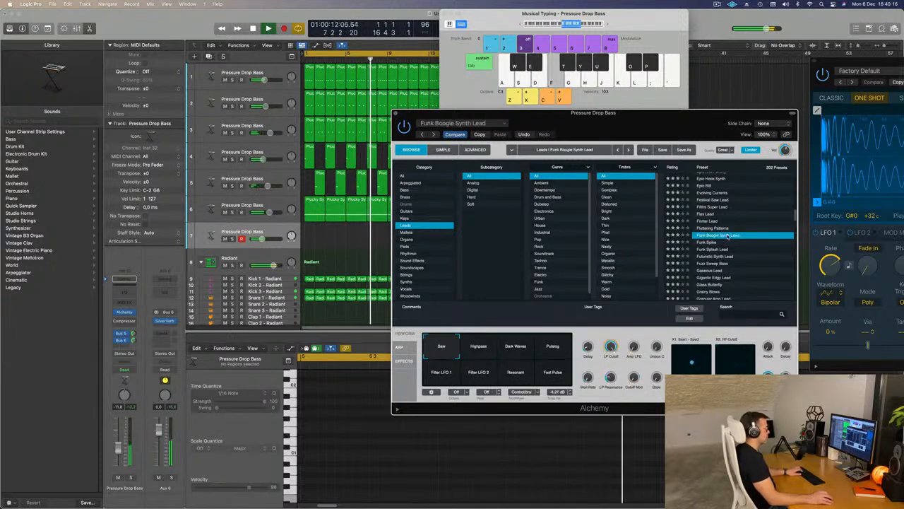
left_click(478, 346)
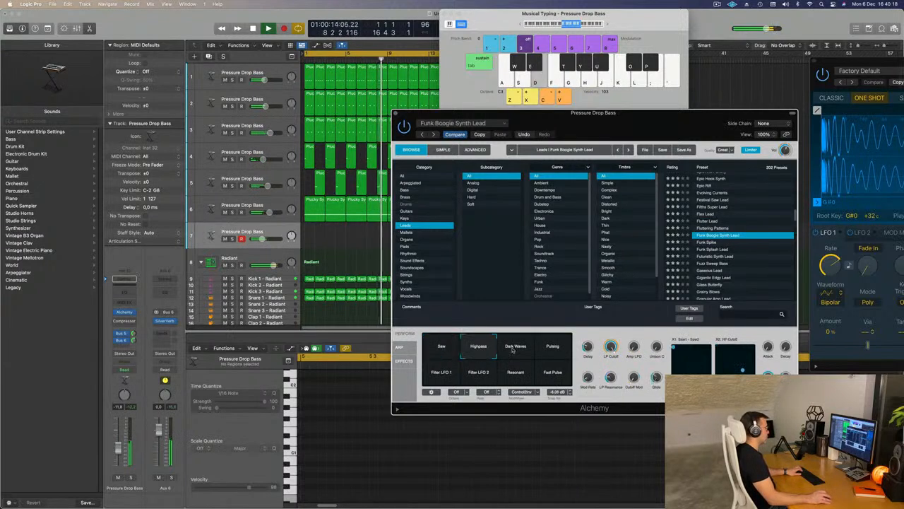
left_click(516, 346)
left_click(551, 347)
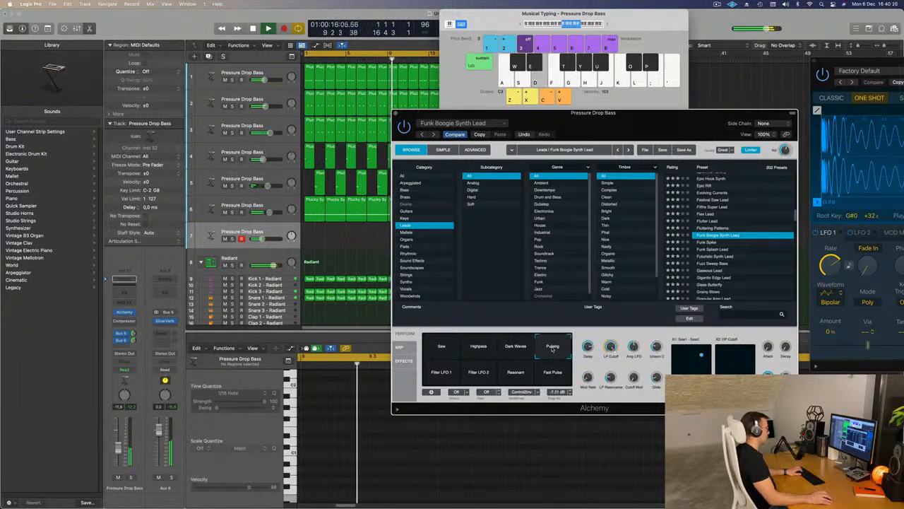
left_click(445, 374)
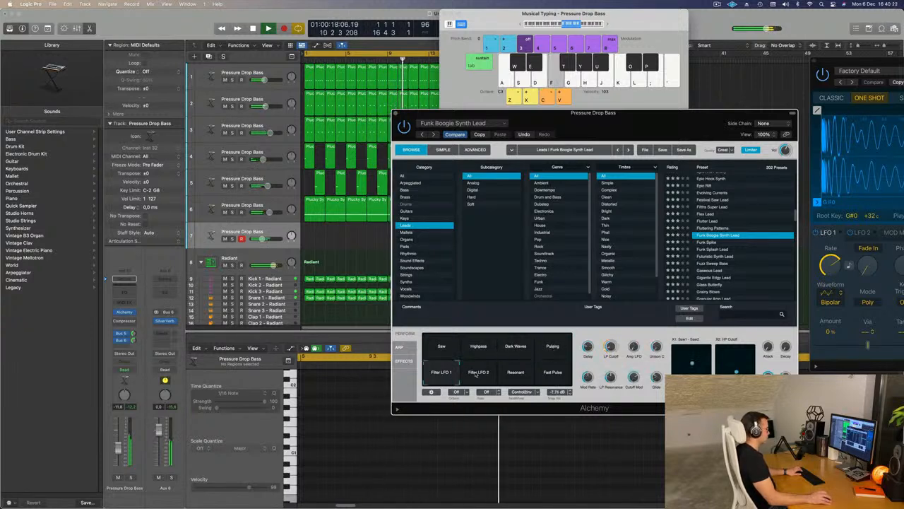
left_click(521, 373)
left_click(444, 374)
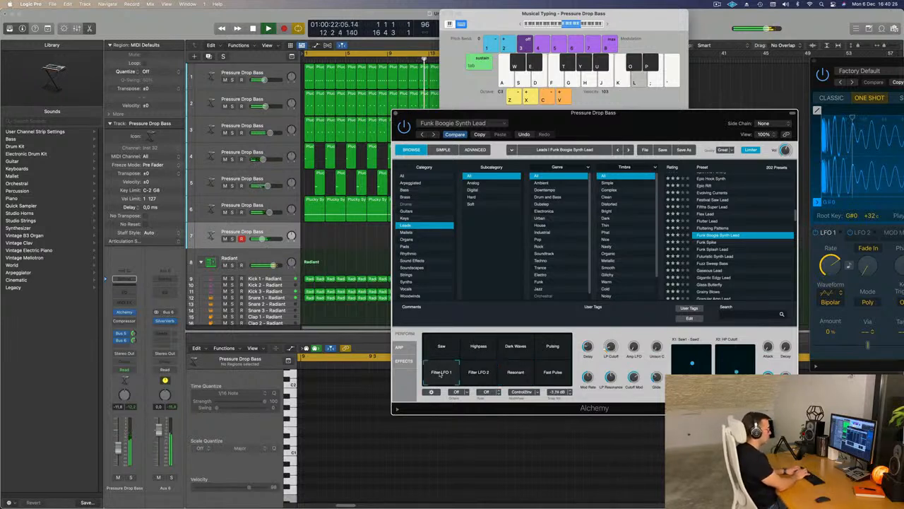
left_click(518, 377)
left_click(455, 375)
left_click(514, 376)
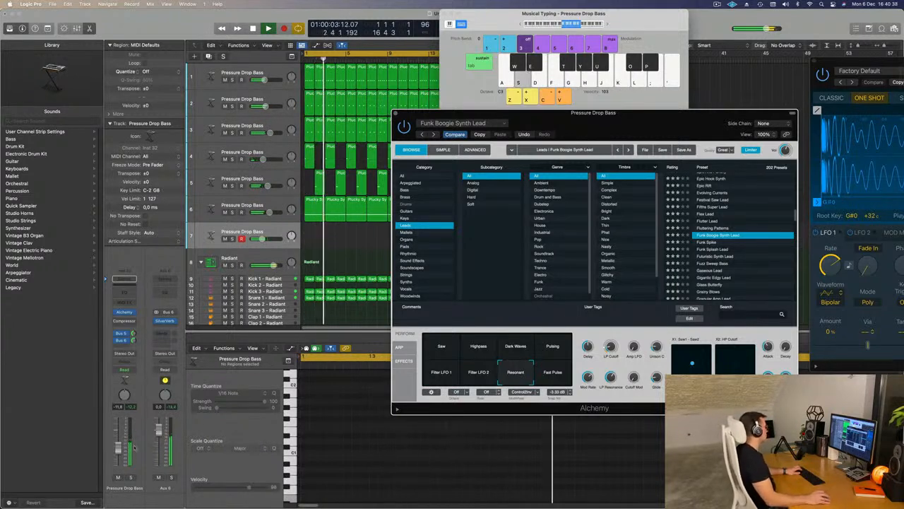
Step: Lower the seventh track's volume to -17.2 dB and, while recording, play a descending four-note phrase from bar 13
left_click_drag(119, 447, 118, 454)
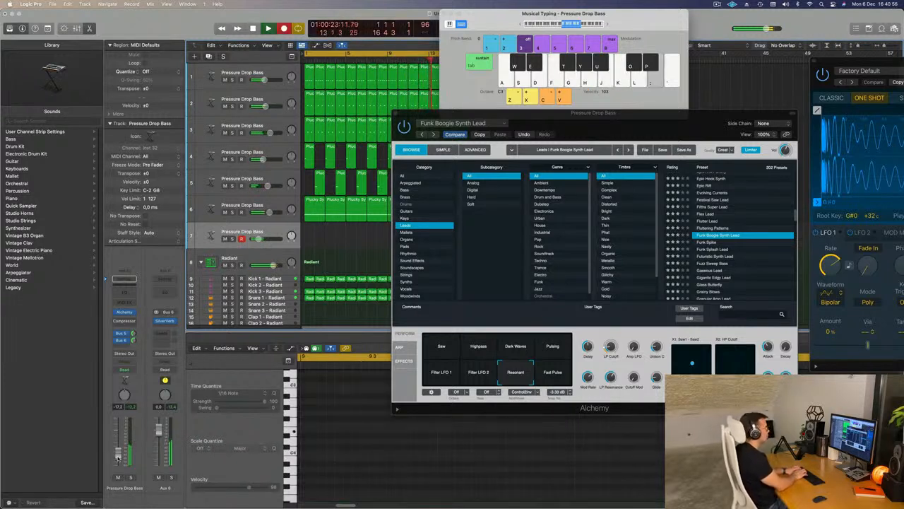
key("k")
key("j")
key("f")
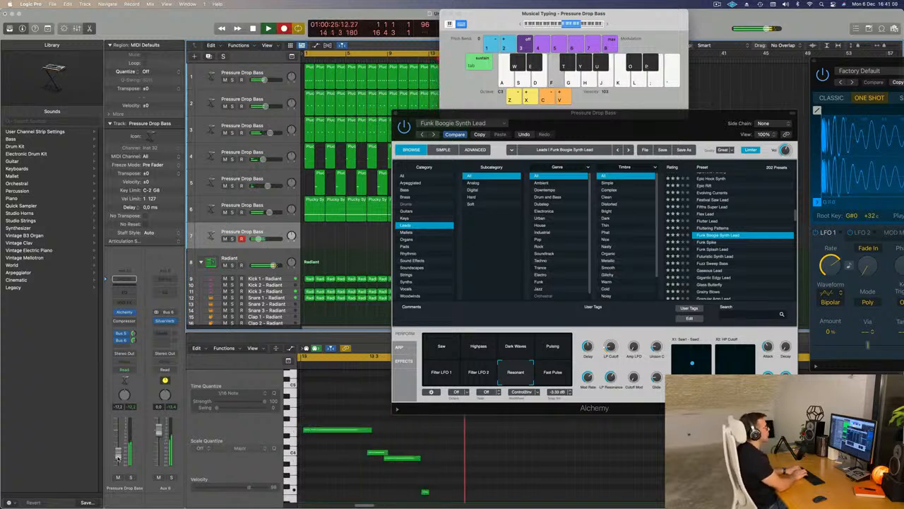
key("k")
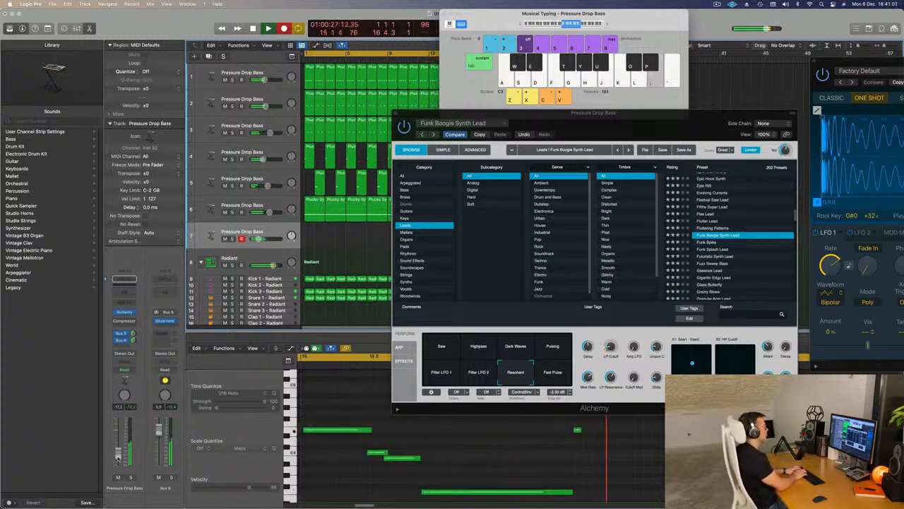
key("k")
key("j")
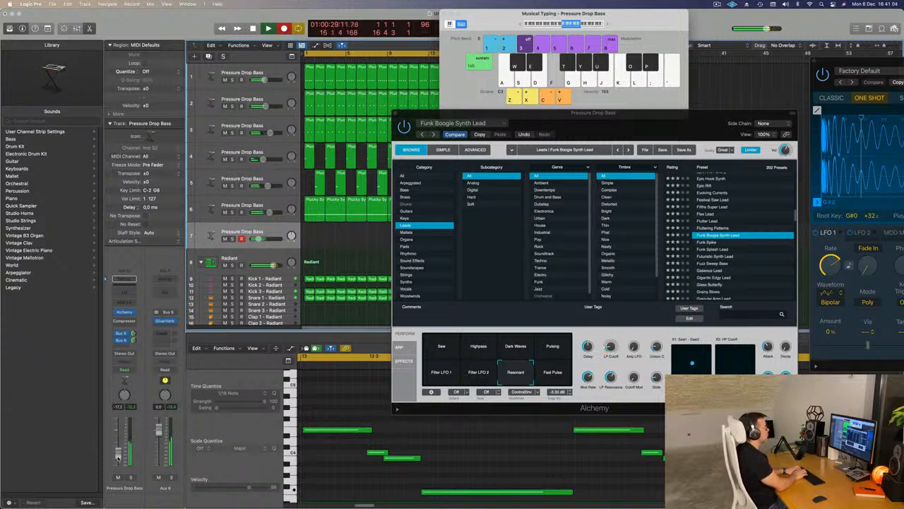
key("semicolon")
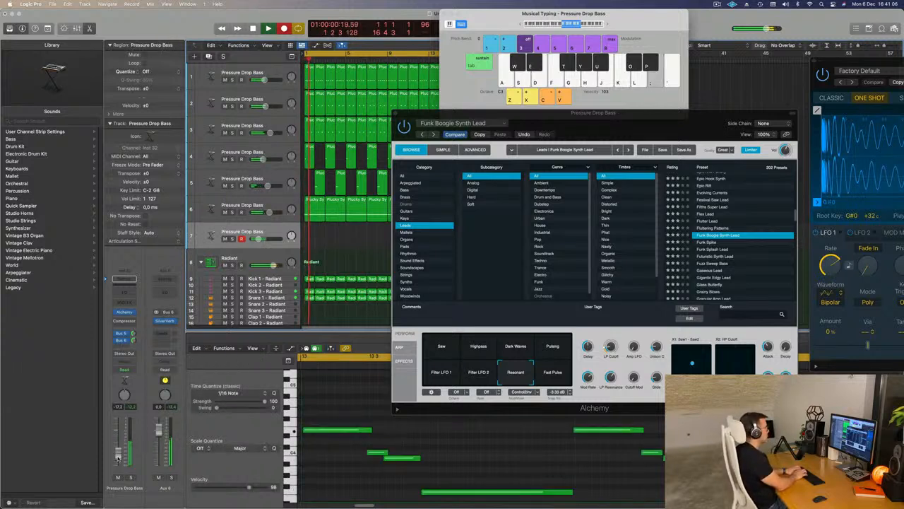
Step: Record the descending phrase repeatedly on the seventh track from bar 1 and stop recording in bar 7
key("k")
key("j")
key("f")
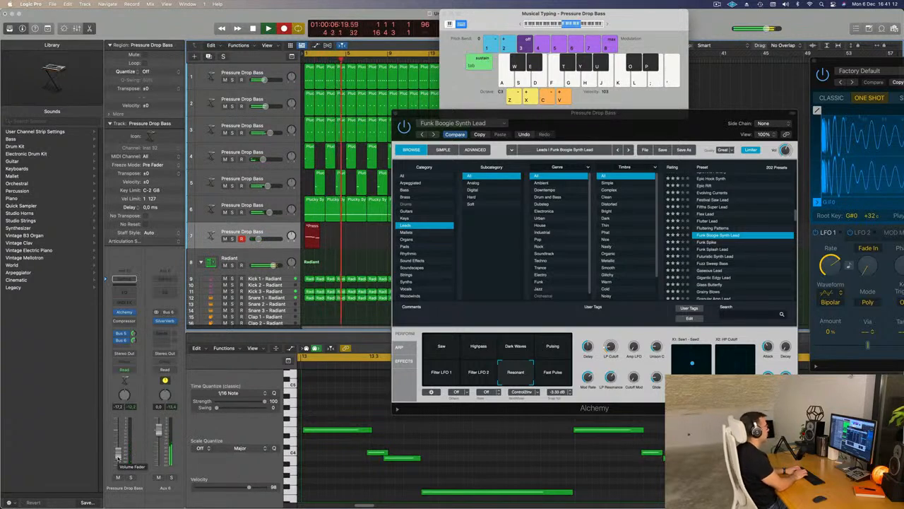
key("semicolon")
key("k")
key("j")
key("f")
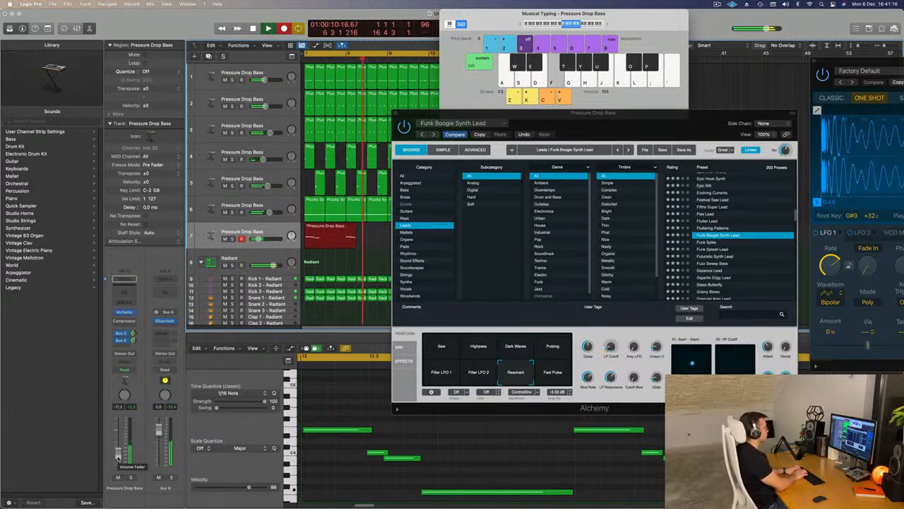
key("space")
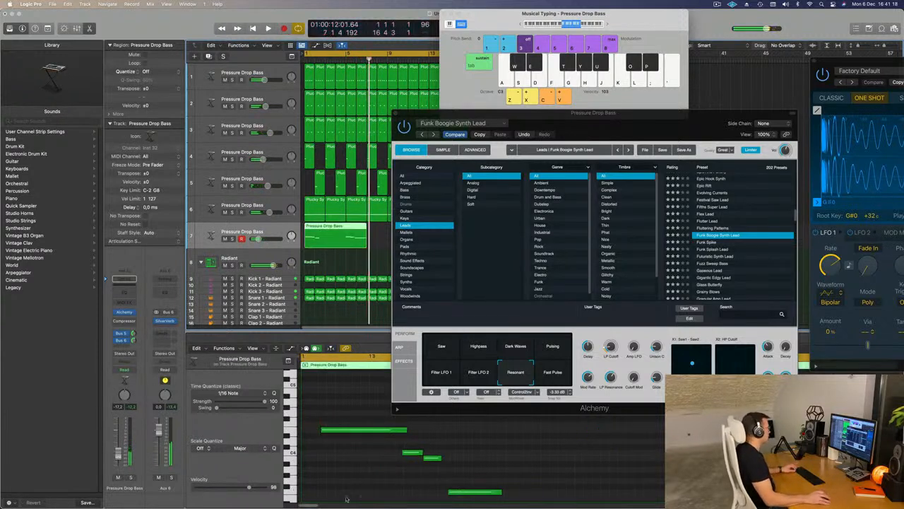
Step: Divide the recorded lead region at bar 5, delete its first part and move the remaining part to bar 1
double_click(344, 232, "super")
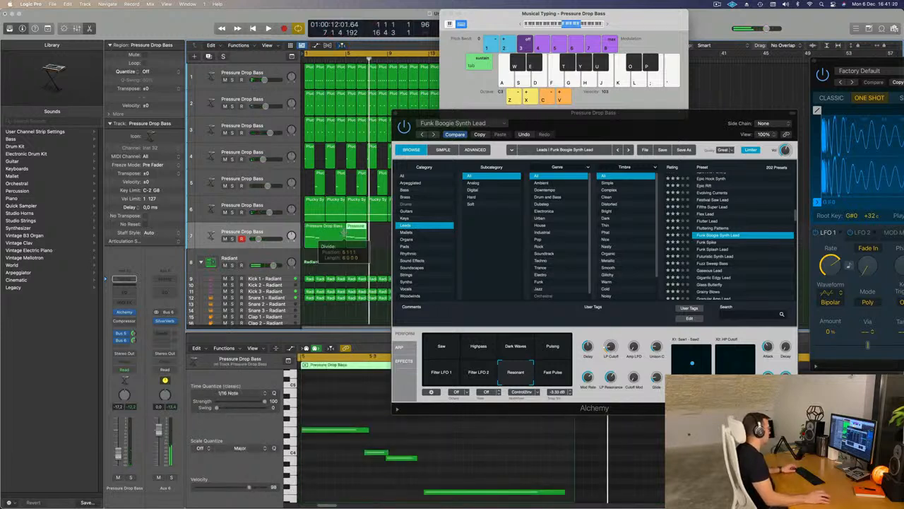
left_click(340, 232)
key("BackSpace")
left_click_drag(354, 226, 312, 226)
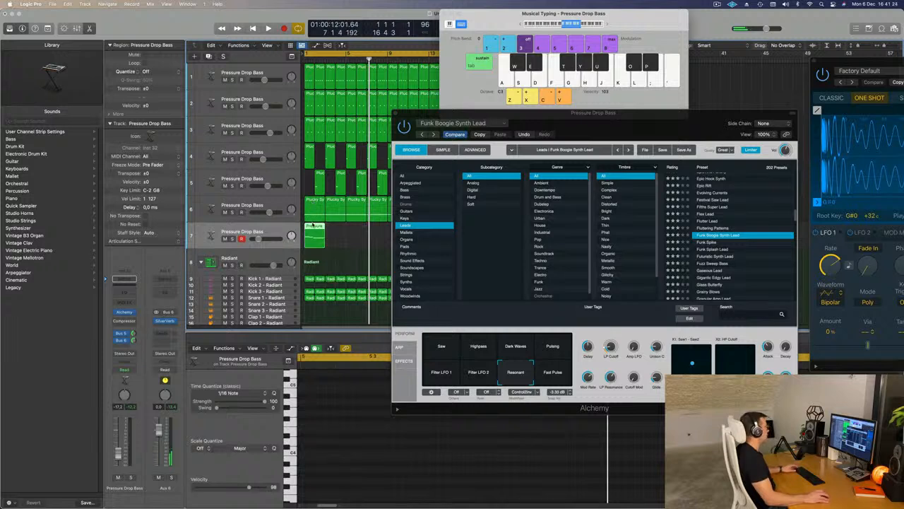
Step: Quantize all notes of the lead region to 1/16 Note and play the arrangement from bar 1
scroll(352, 416, "left", 8)
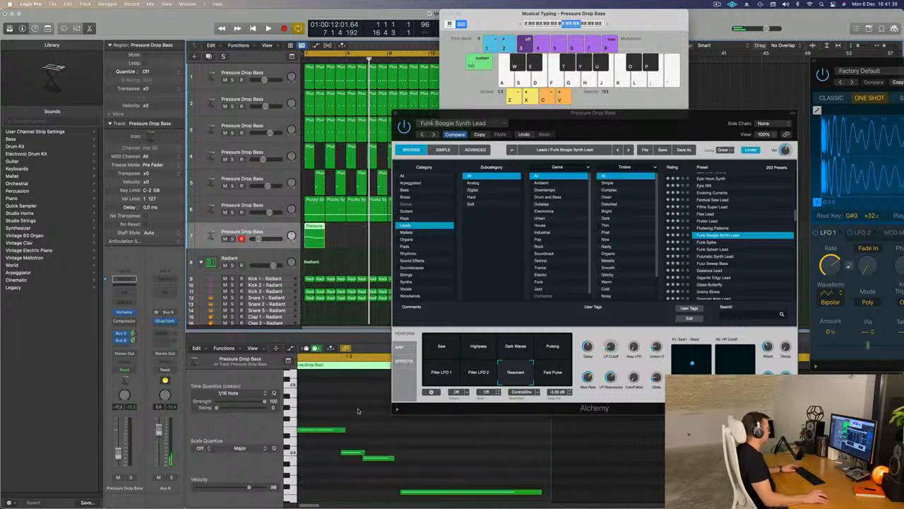
left_click(336, 485)
key("super+a")
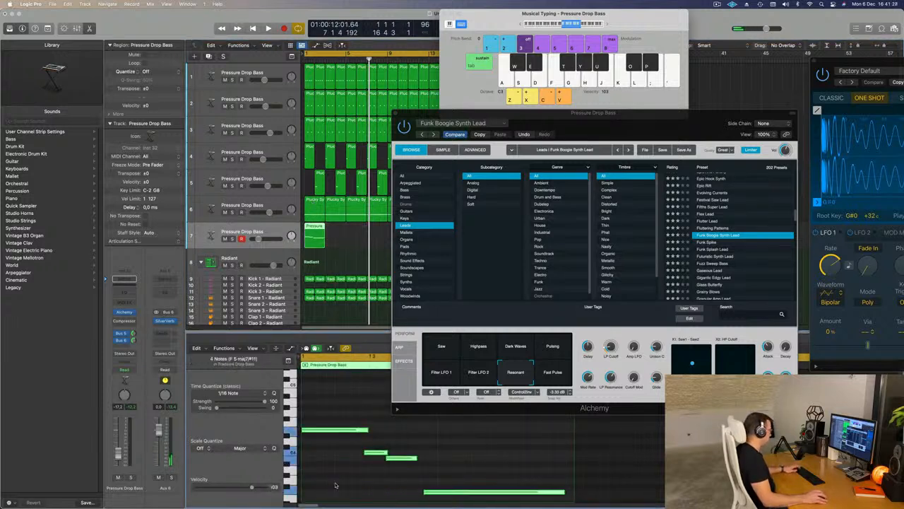
left_click(345, 475)
key("space")
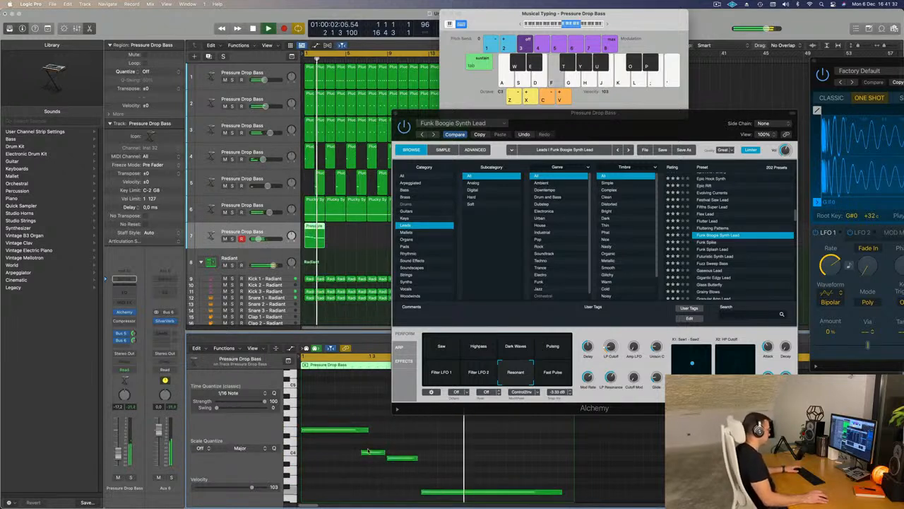
Step: Stop playback and delete the leftover lead region at bar 13 on the seventh track
key("space")
left_click_drag(565, 114, 691, 94)
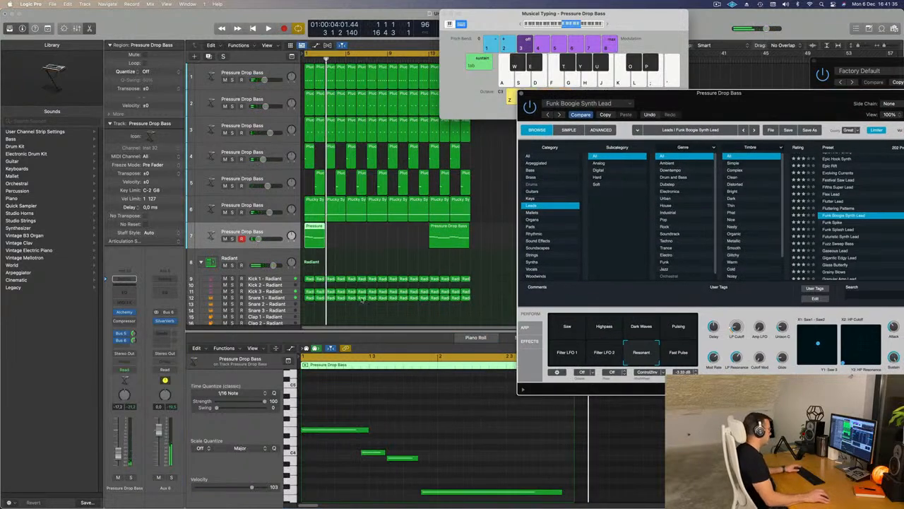
left_click(448, 238)
key("Delete")
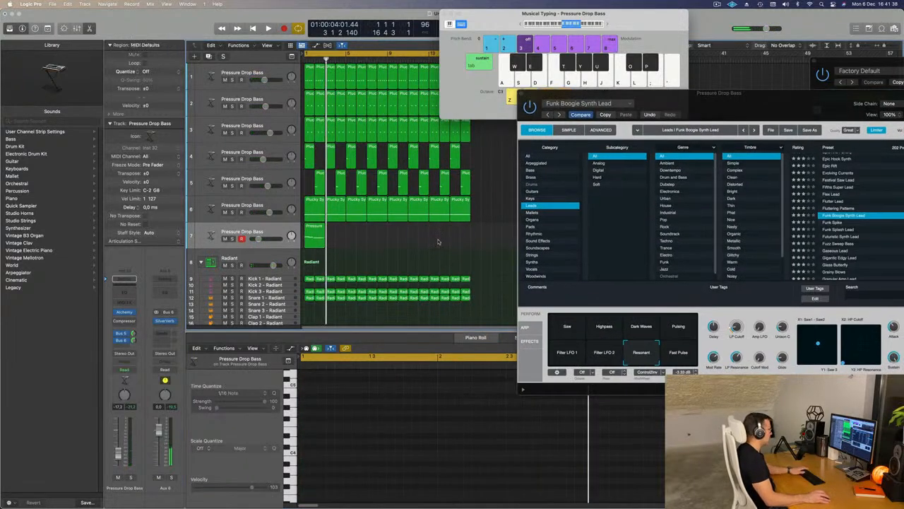
Step: Repeat the two-bar lead region from bar 1 along the seventh track to fill all 16 bars during playback
key("space")
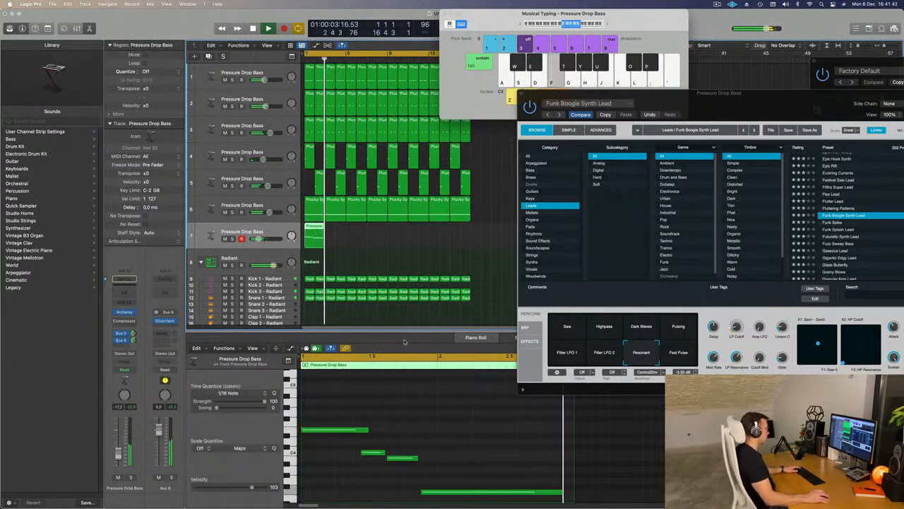
left_click_drag(370, 248, 304, 238)
key("Return")
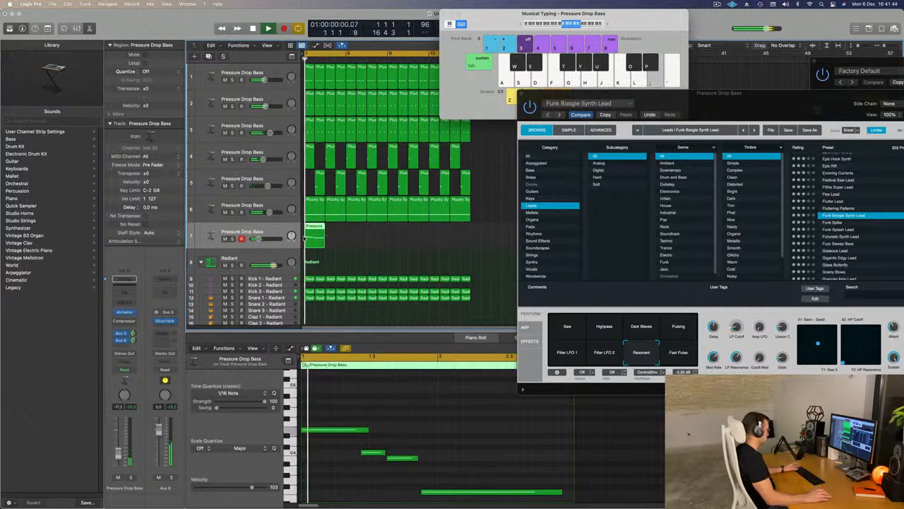
key("super+r")
key("super+r")
key("super+r")
key("super+r")
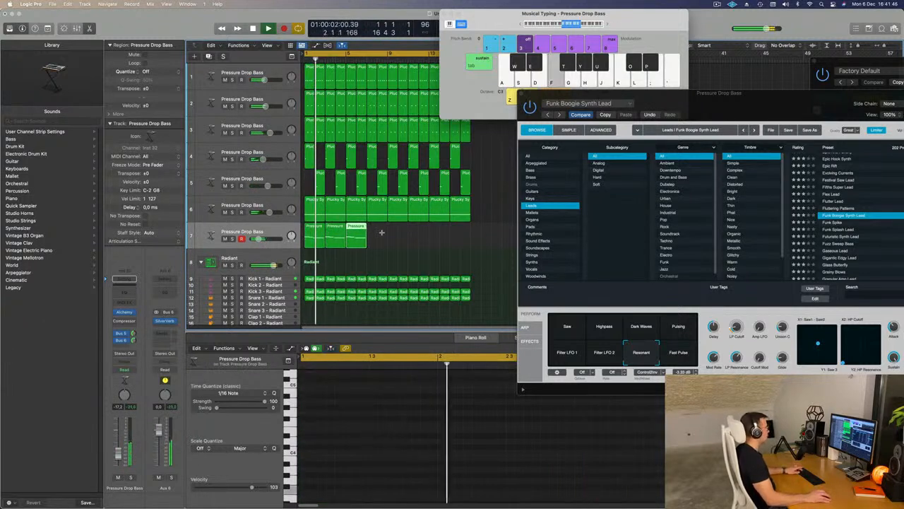
key("super+r")
key("super+r")
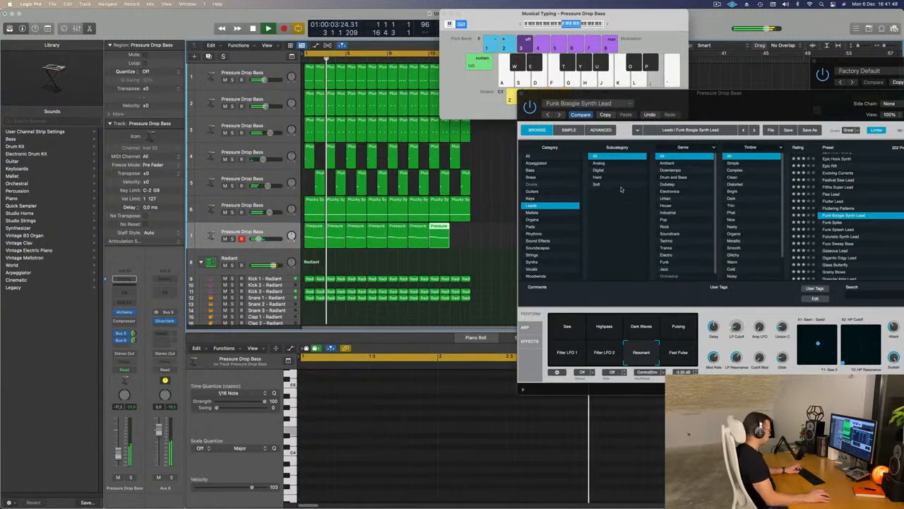
Step: Audition the performance snapshots of the Funk Boogie Synth Lead against the arrangement and settle on Filter LFO 2
left_click_drag(795, 114, 628, 86)
left_click(400, 323)
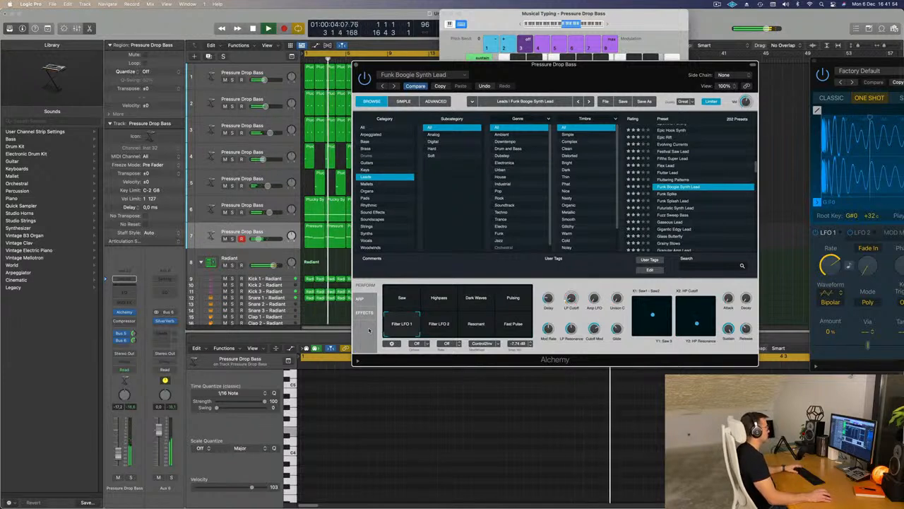
left_click(439, 325)
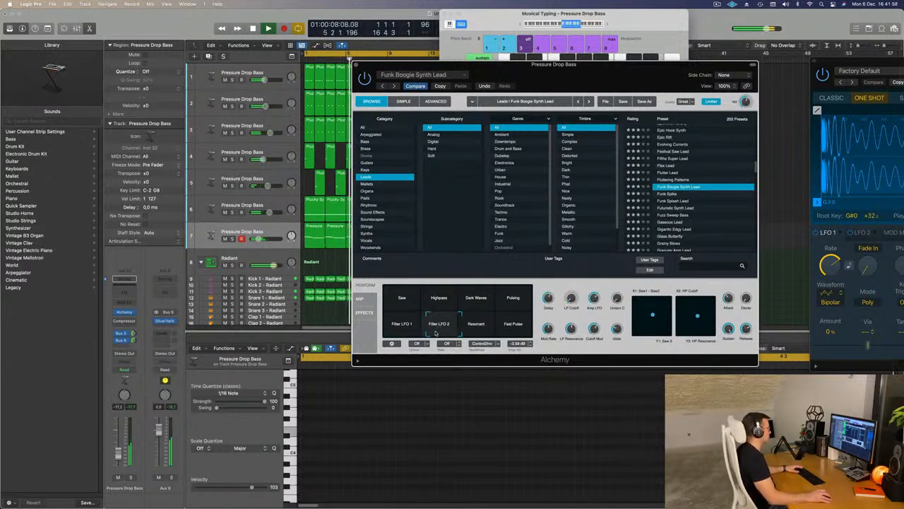
left_click(458, 334)
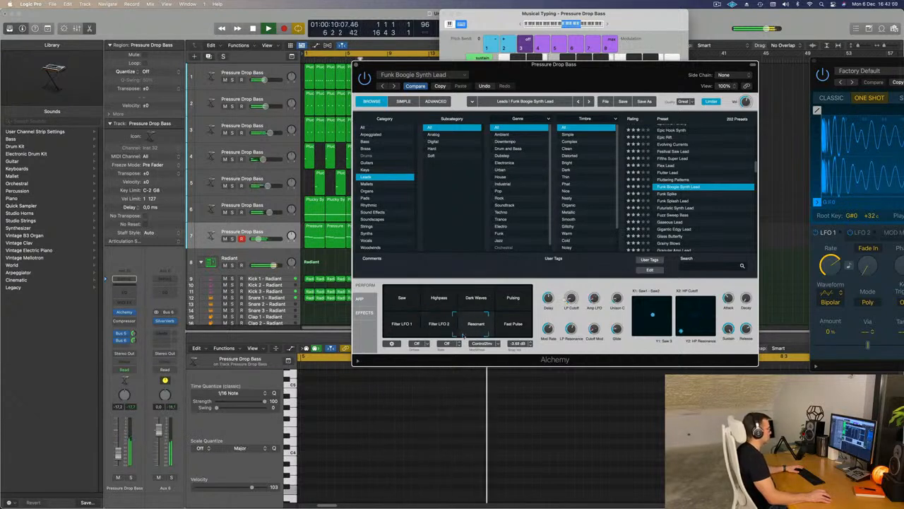
left_click(462, 301)
left_click(440, 299)
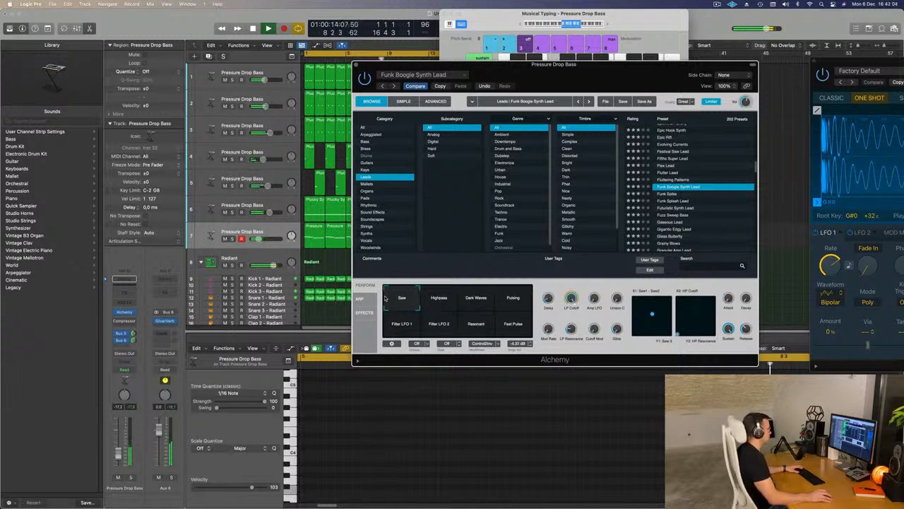
left_click_drag(424, 299, 432, 333)
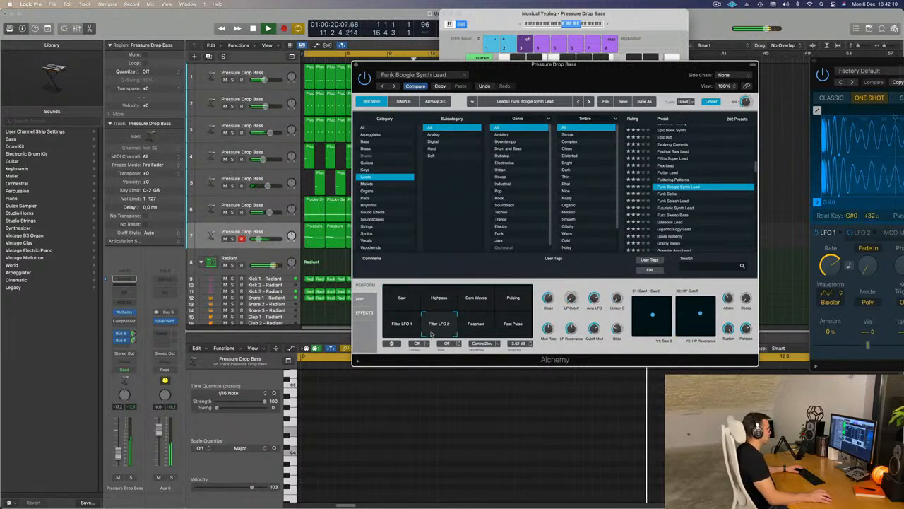
left_click_drag(388, 342, 428, 337)
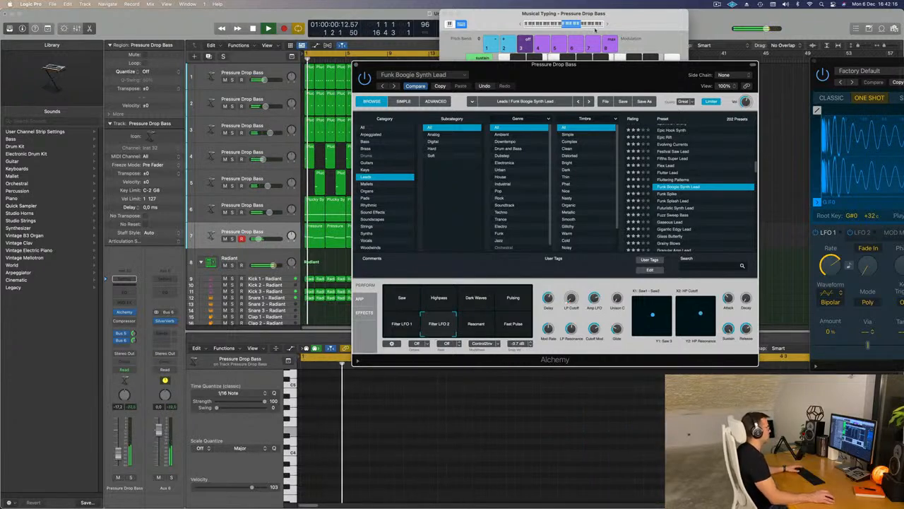
Step: Adjust the lead patch's LP Cutoff in Alchemy while listening to the arrangement
left_click_drag(581, 66, 642, 46)
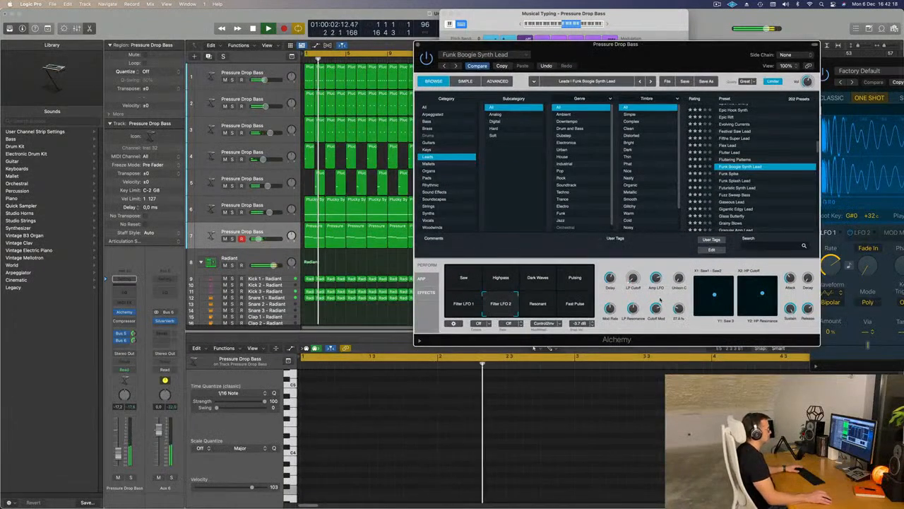
left_click_drag(634, 261, 631, 279)
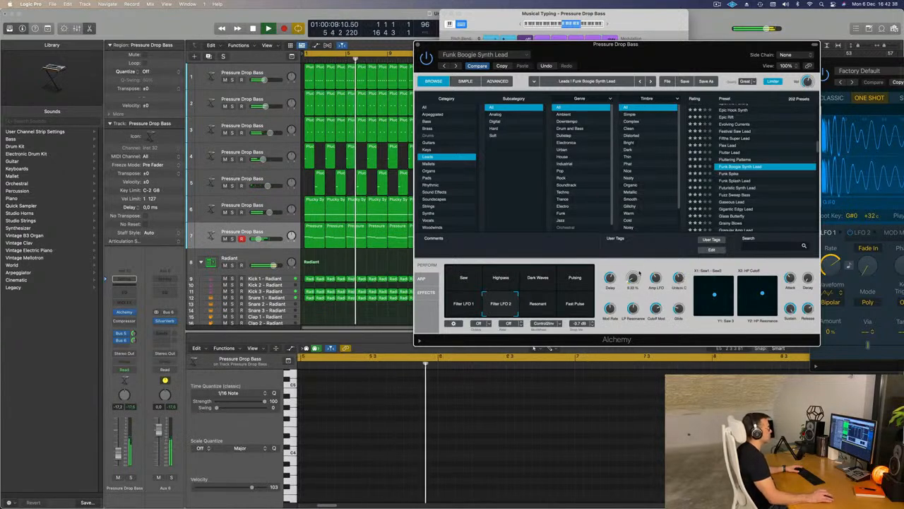
left_click_drag(704, 58, 668, 77)
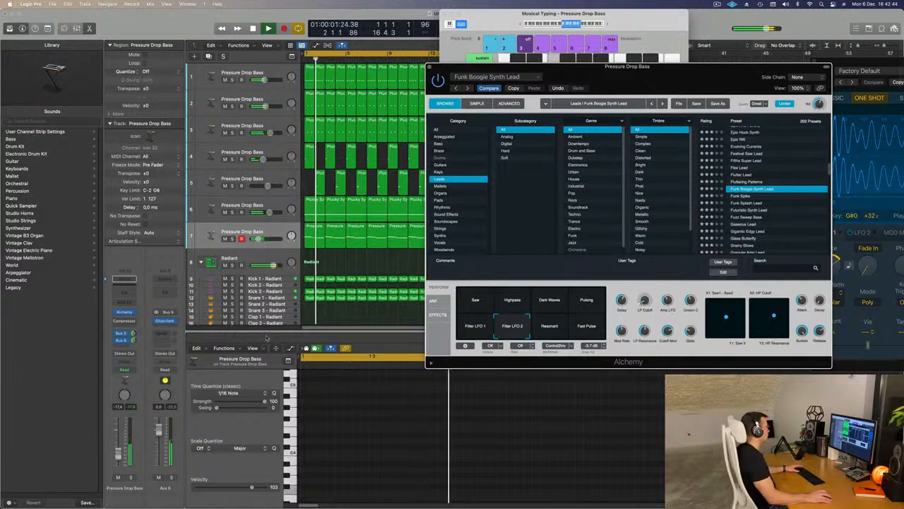
Step: Select all eight lead regions on the seventh track, try their notes one octave lower and undo the transposition
left_click(327, 255)
left_click_drag(580, 76, 881, 79)
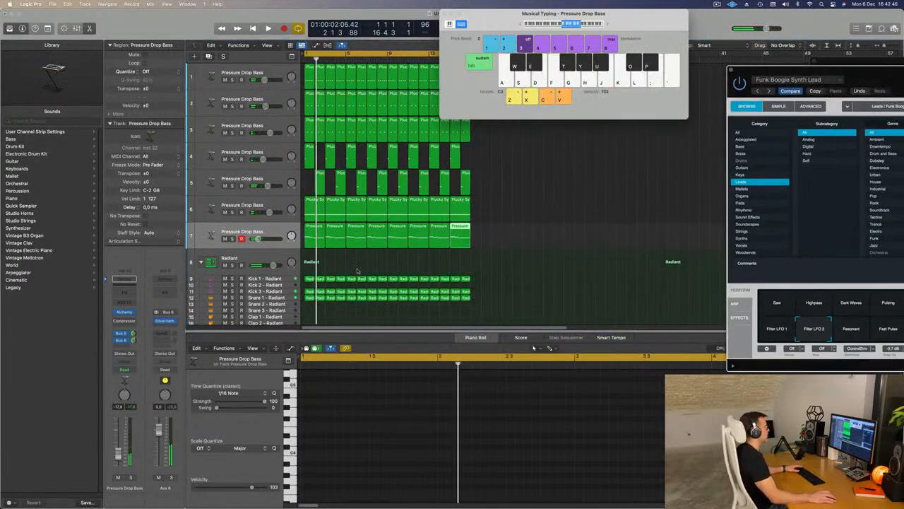
left_click_drag(315, 255, 510, 238)
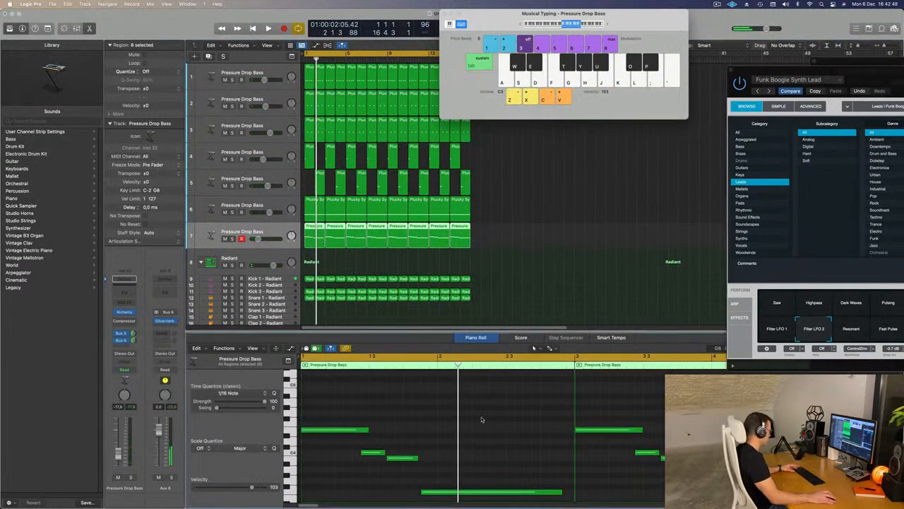
scroll(482, 417, "up", 3)
key("space")
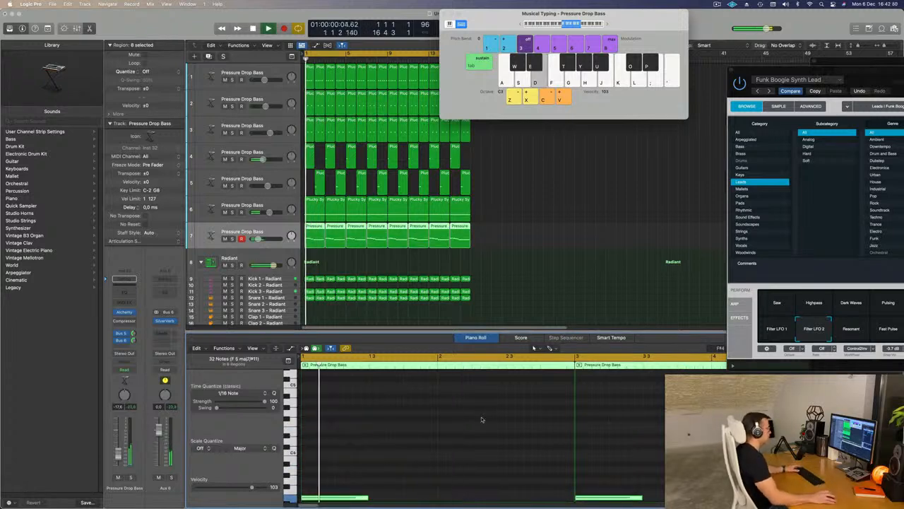
left_click_drag(873, 78, 607, 73)
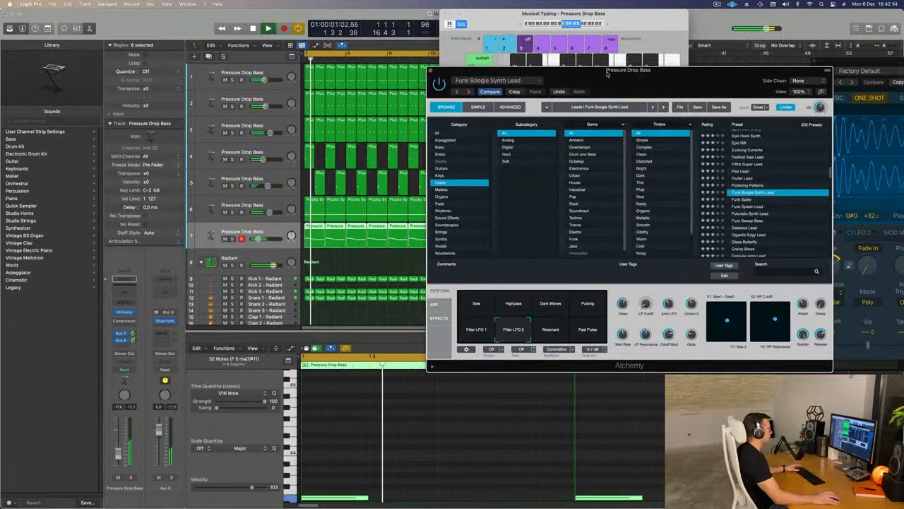
key("super+z")
left_click_drag(607, 73, 618, 101)
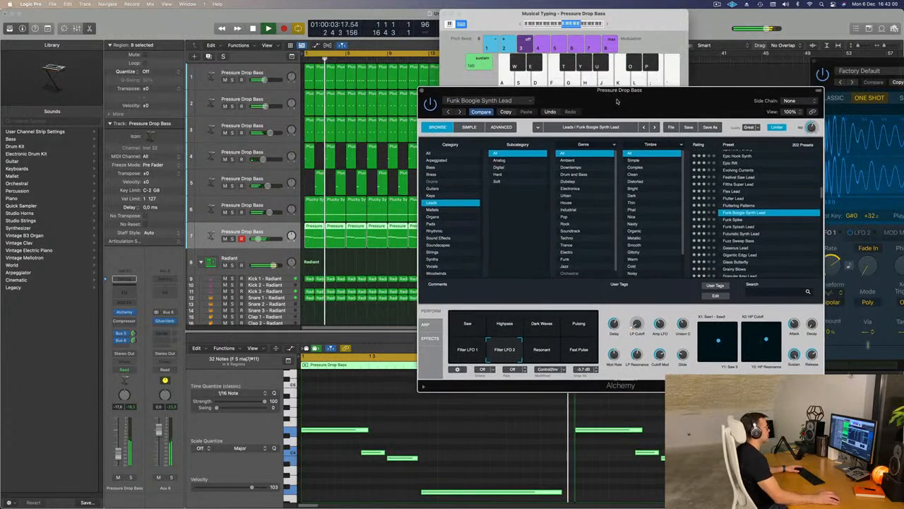
Step: Close the lead's Alchemy window and the Musical Typing window, and deselect the lead regions
left_click(421, 91)
left_click_drag(501, 22, 505, 22)
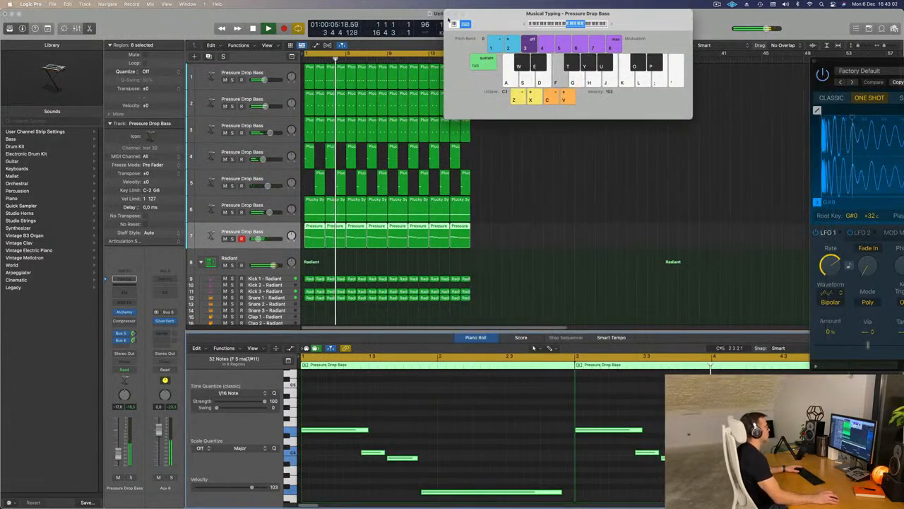
left_click(447, 14)
left_click(535, 238)
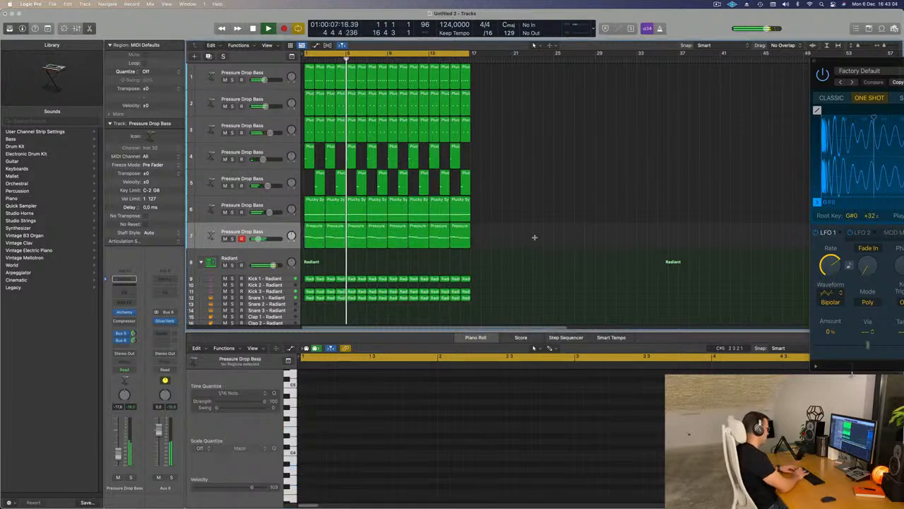
Step: Repeat all regions of the arrangement once after bar 16 and delete the copies
key("super+a")
key("super+r")
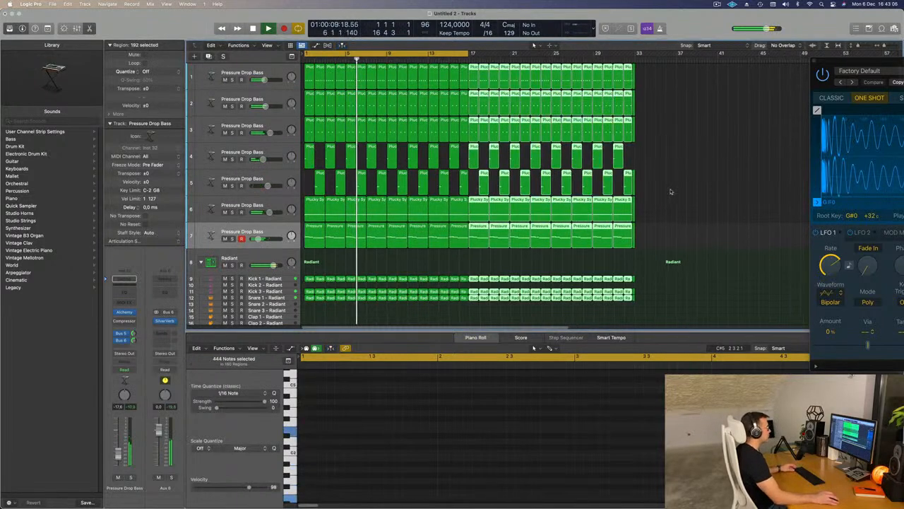
key("Delete")
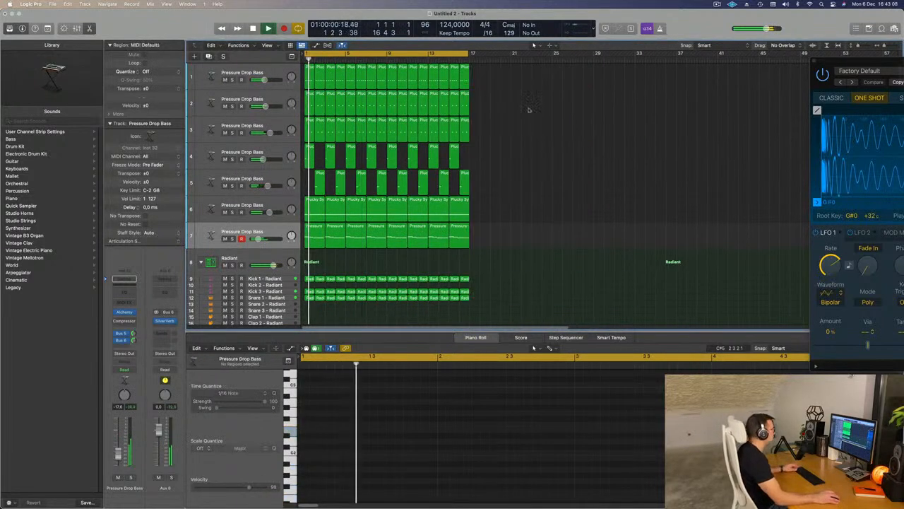
Step: Set the end of the cycle range to bar 17 and play the 16-bar arrangement from the start
scroll(486, 100, "up", 2)
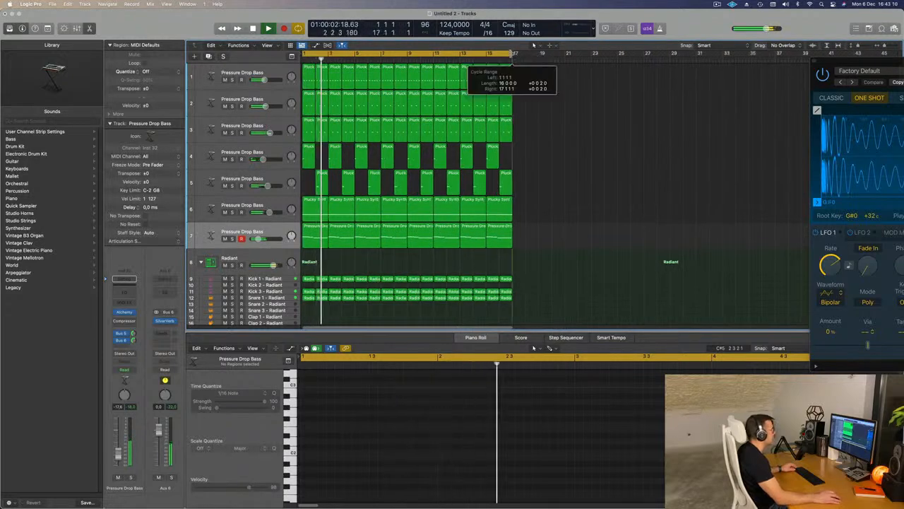
key("space")
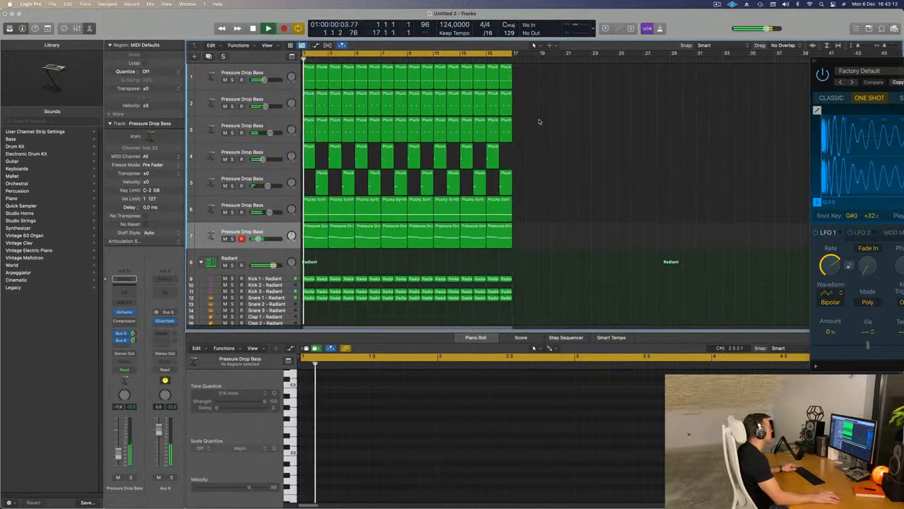
scroll(538, 121, "down", 5)
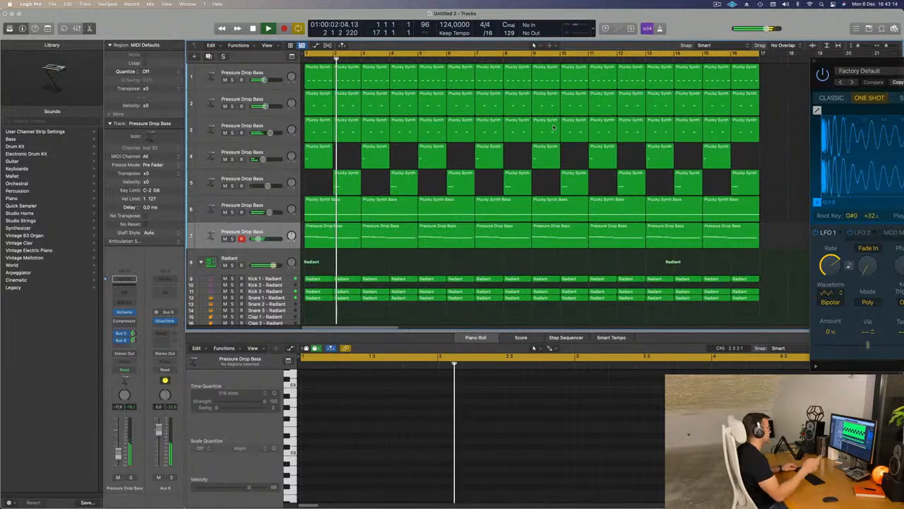
scroll(554, 127, "down", 3)
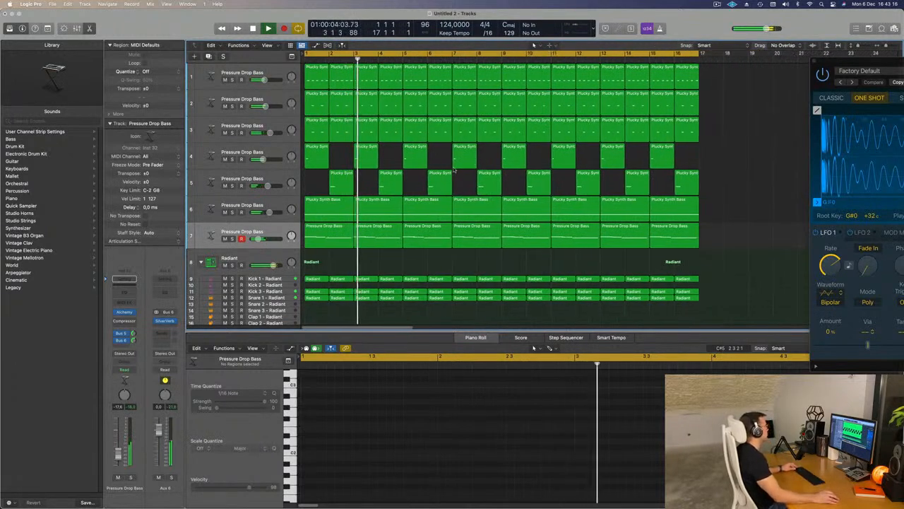
scroll(465, 160, "down", 3)
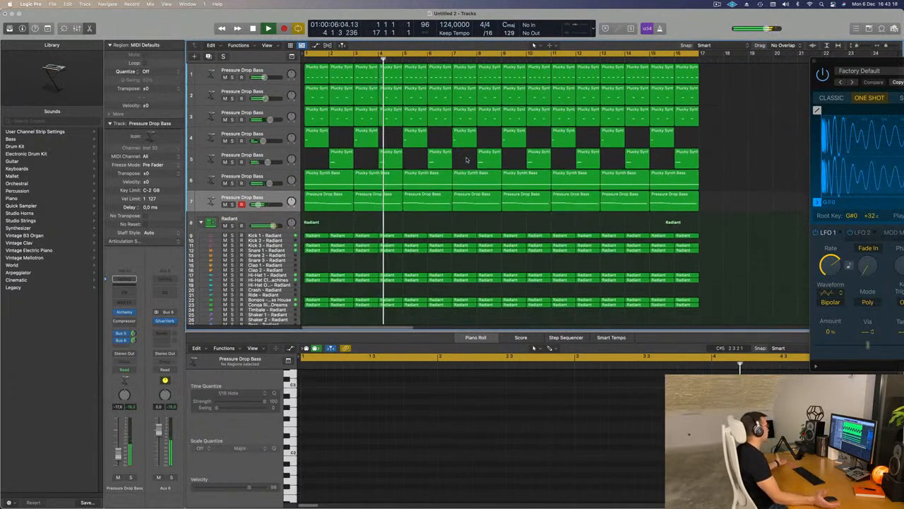
Step: Select all regions in the arrangement and color them by their tracks
scroll(443, 221, "down", 3)
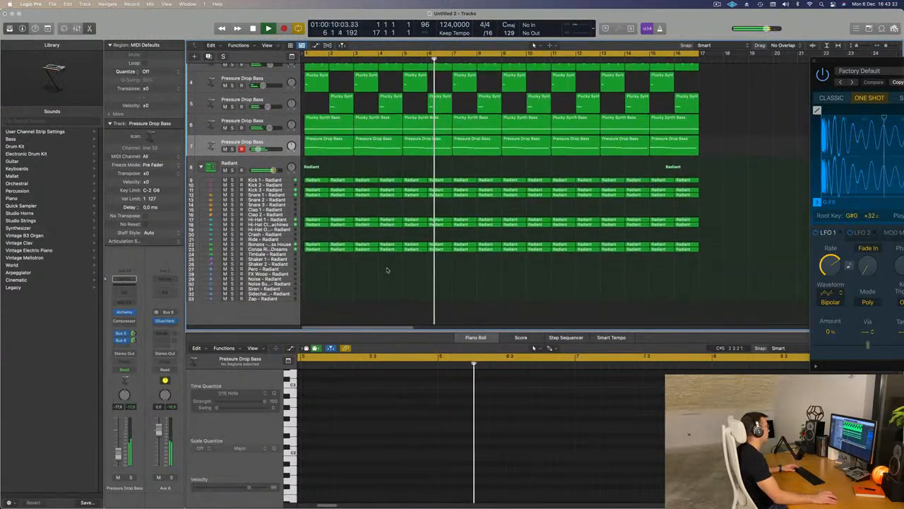
scroll(416, 210, "down", 1)
key("super+a")
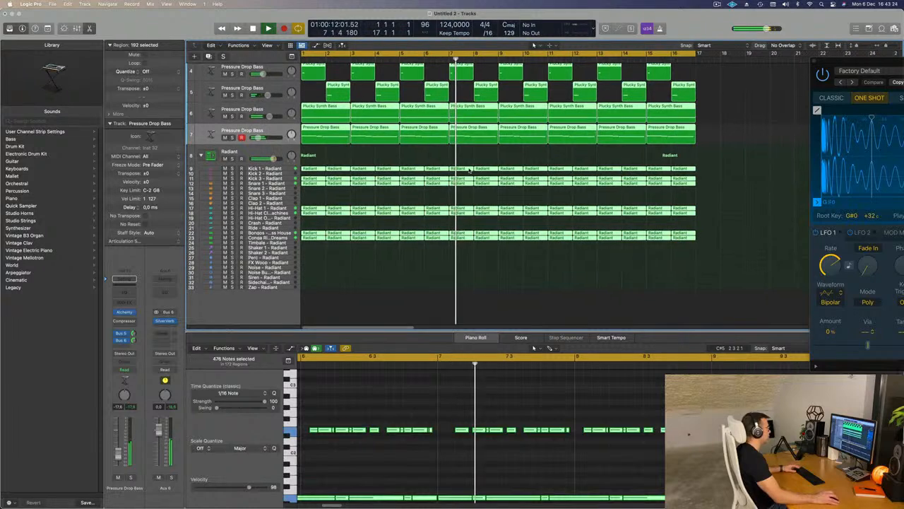
right_click(472, 172)
left_click(498, 172)
Step: Name all selected regions after their tracks
right_click(460, 170)
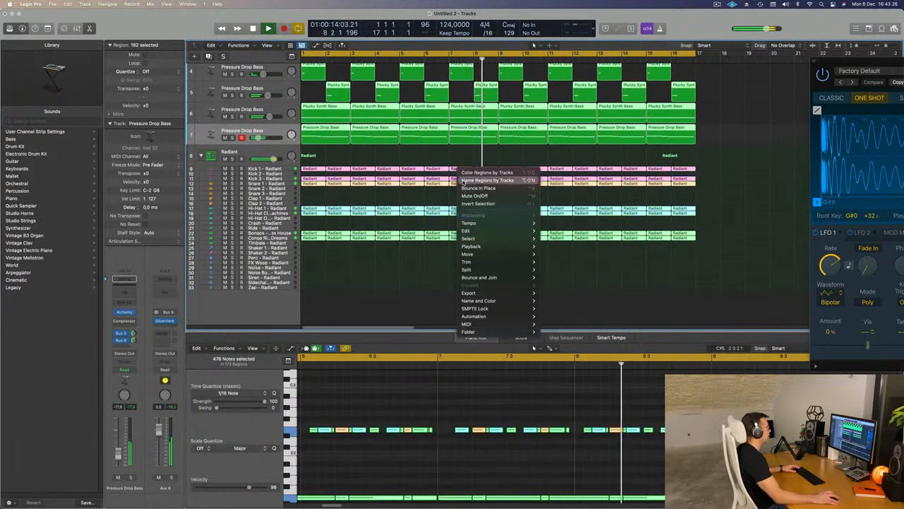
key("Return")
scroll(430, 240, "up", 1)
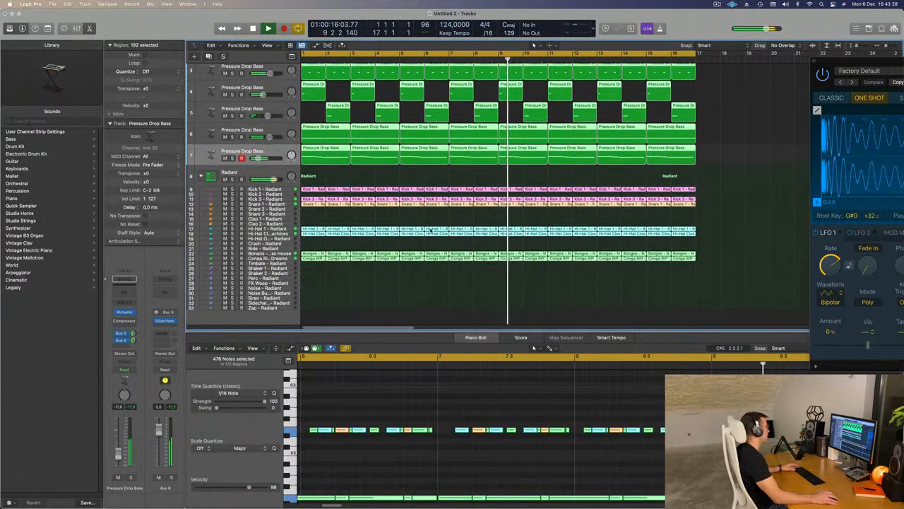
scroll(366, 230, "up", 2)
scroll(373, 226, "up", 3)
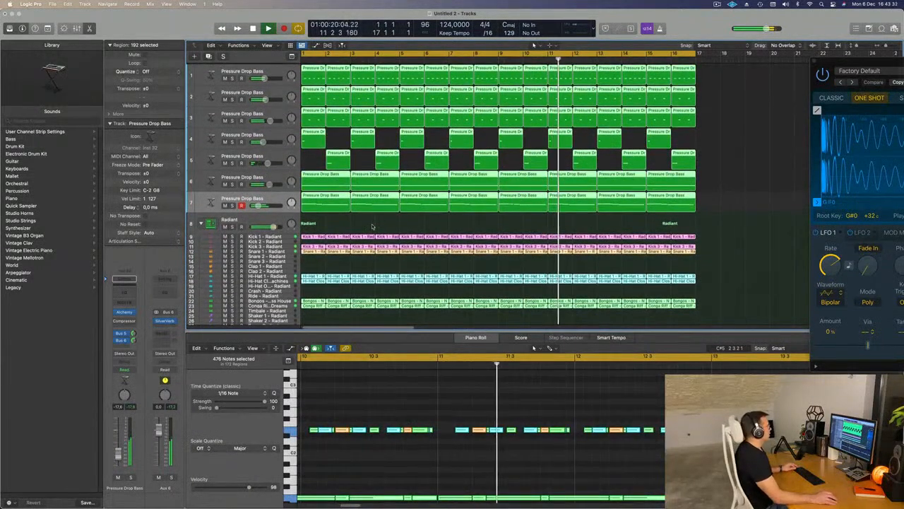